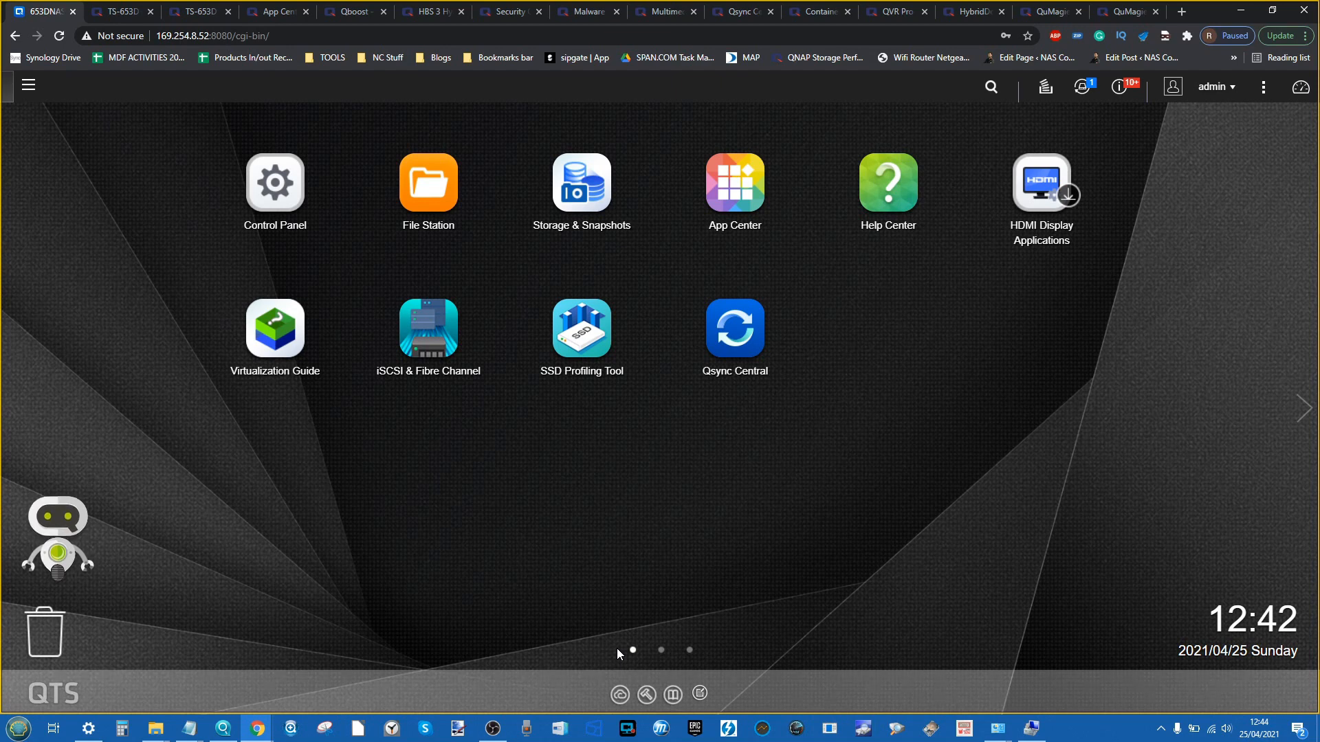
Look through the open QNAP web pages, from the TS-653D product page to the QuMagie Core app page
click(131, 7)
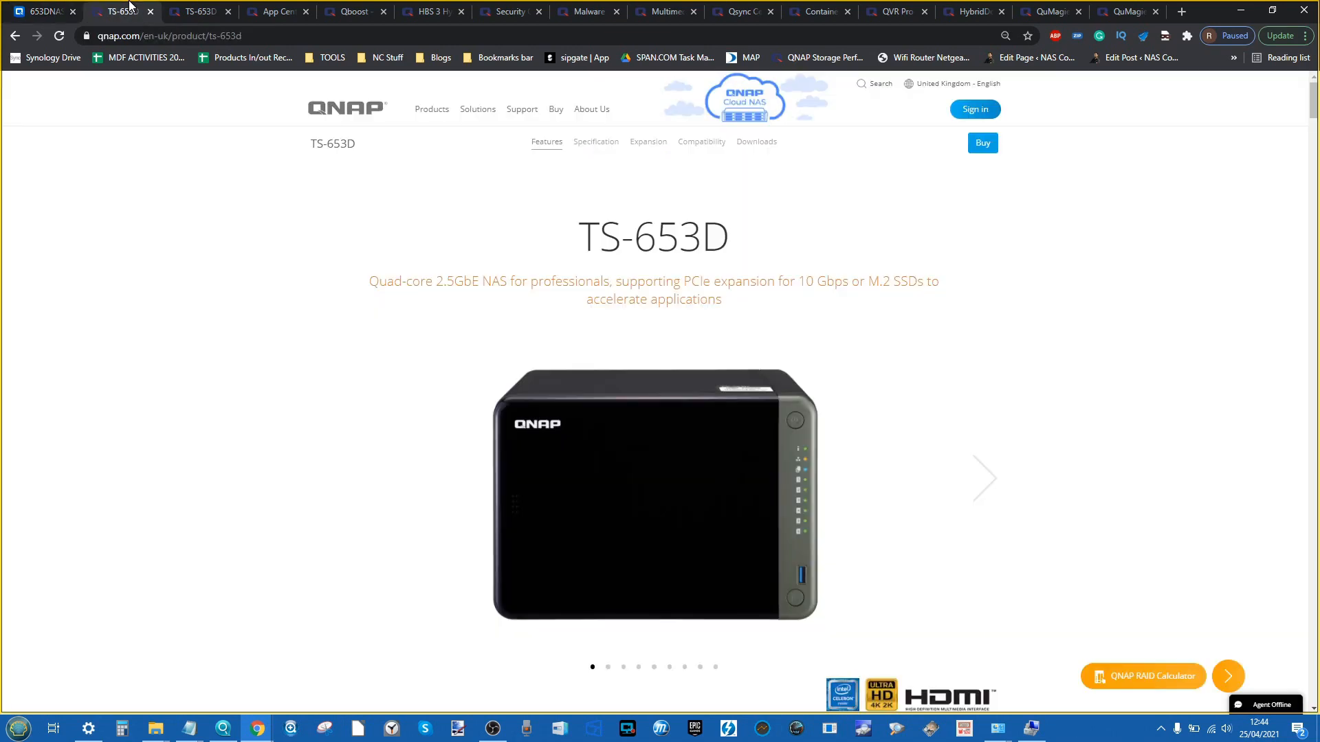
click(203, 11)
click(268, 11)
click(347, 11)
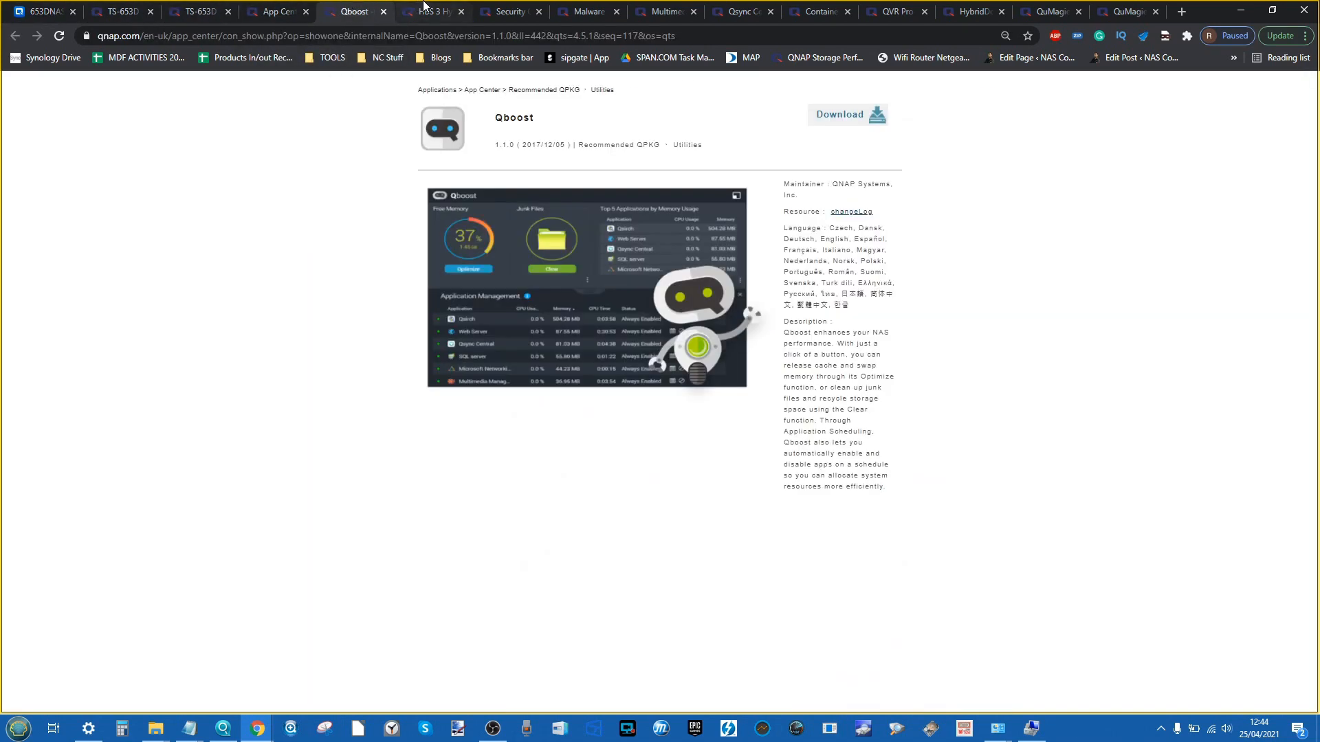
click(424, 7)
click(508, 9)
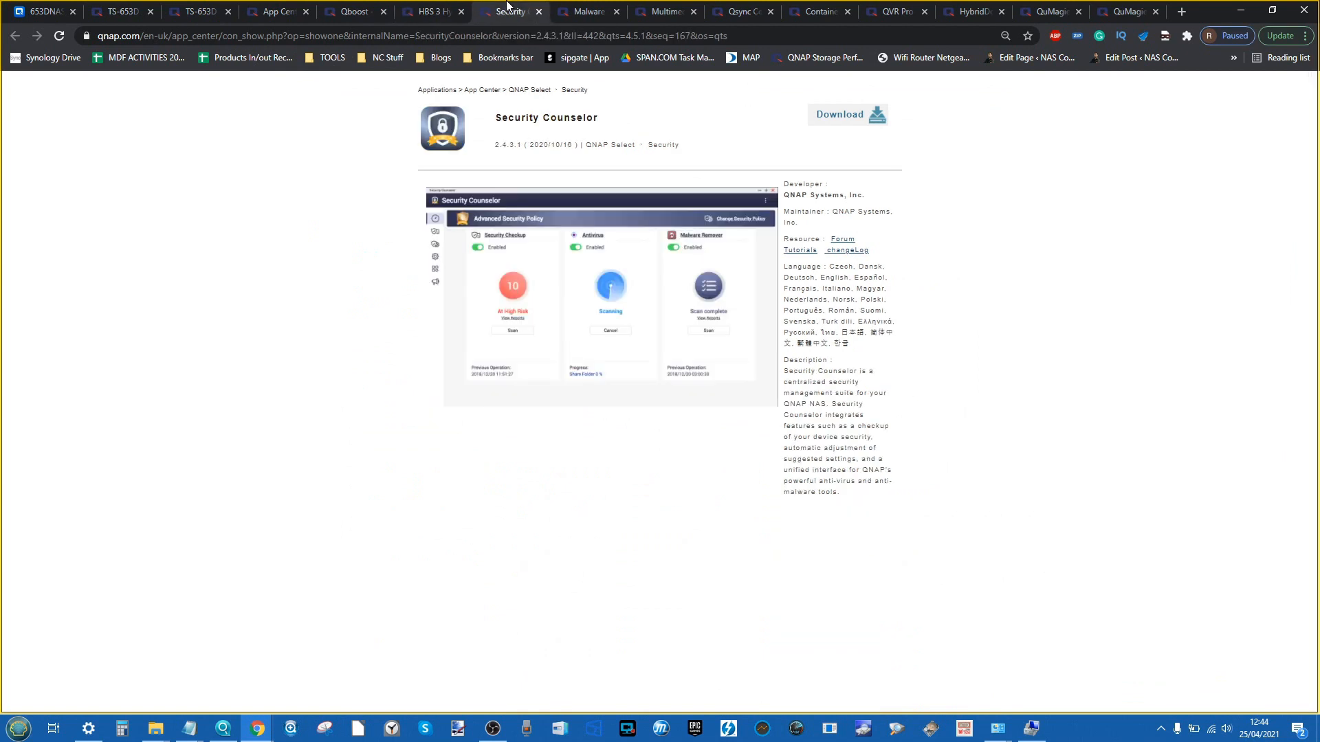
click(611, 7)
click(670, 8)
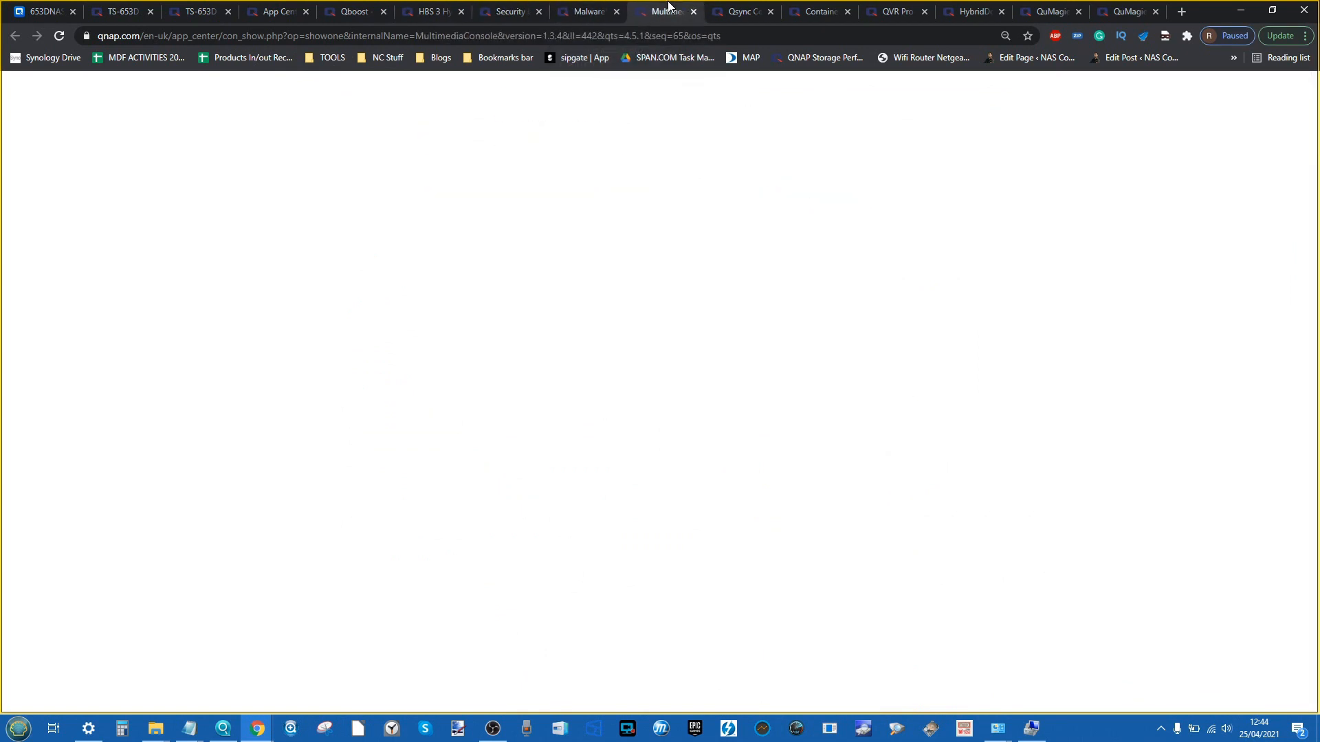
click(726, 7)
click(812, 8)
click(893, 9)
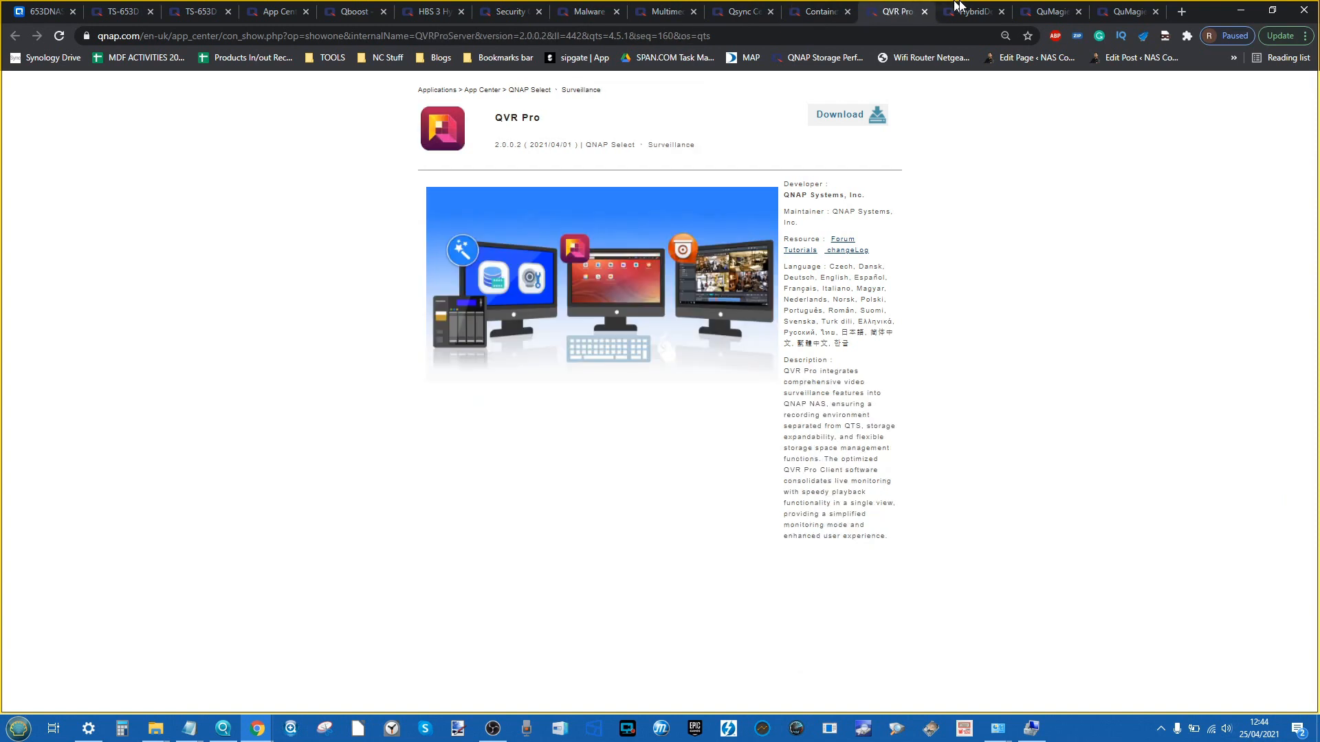
click(959, 7)
click(1048, 8)
click(1124, 8)
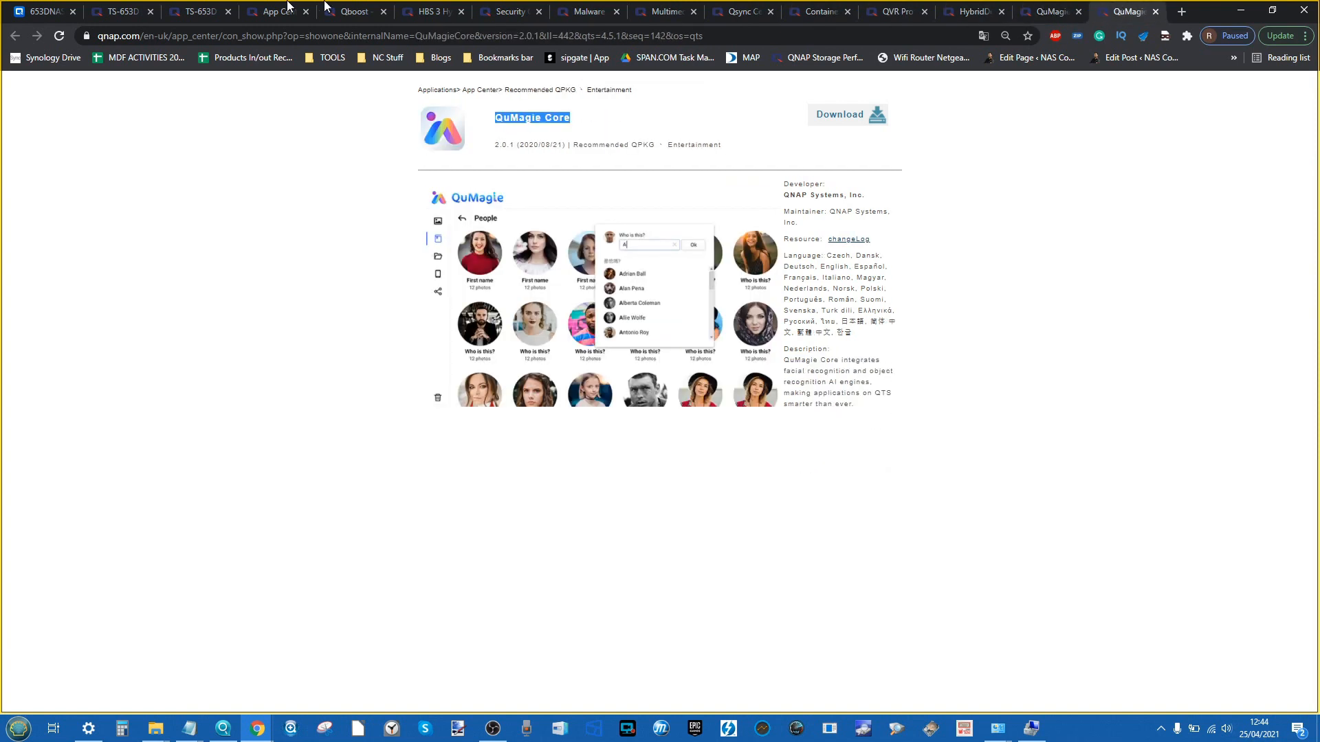
Open App Center on the NAS, skip its welcome guide while keeping it displayed for next time, and view all apps in the QNAP Store
click(41, 10)
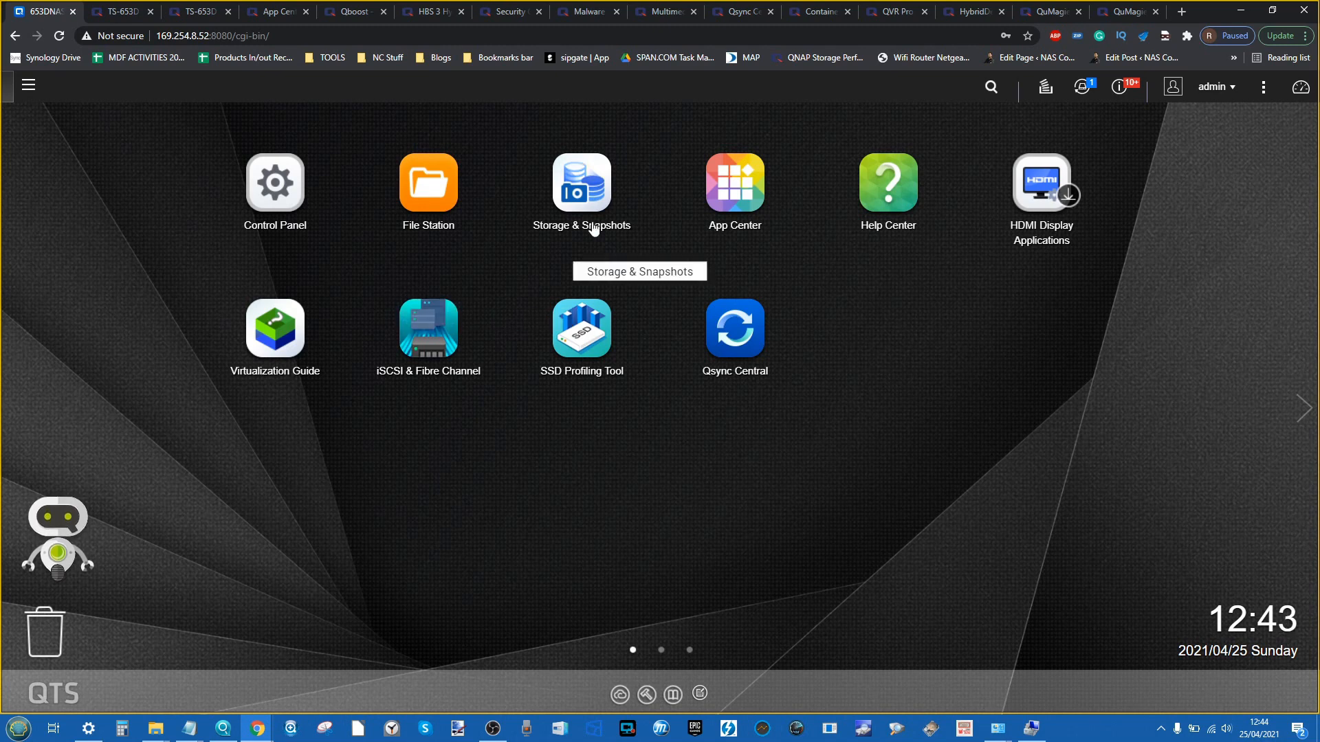
click(769, 194)
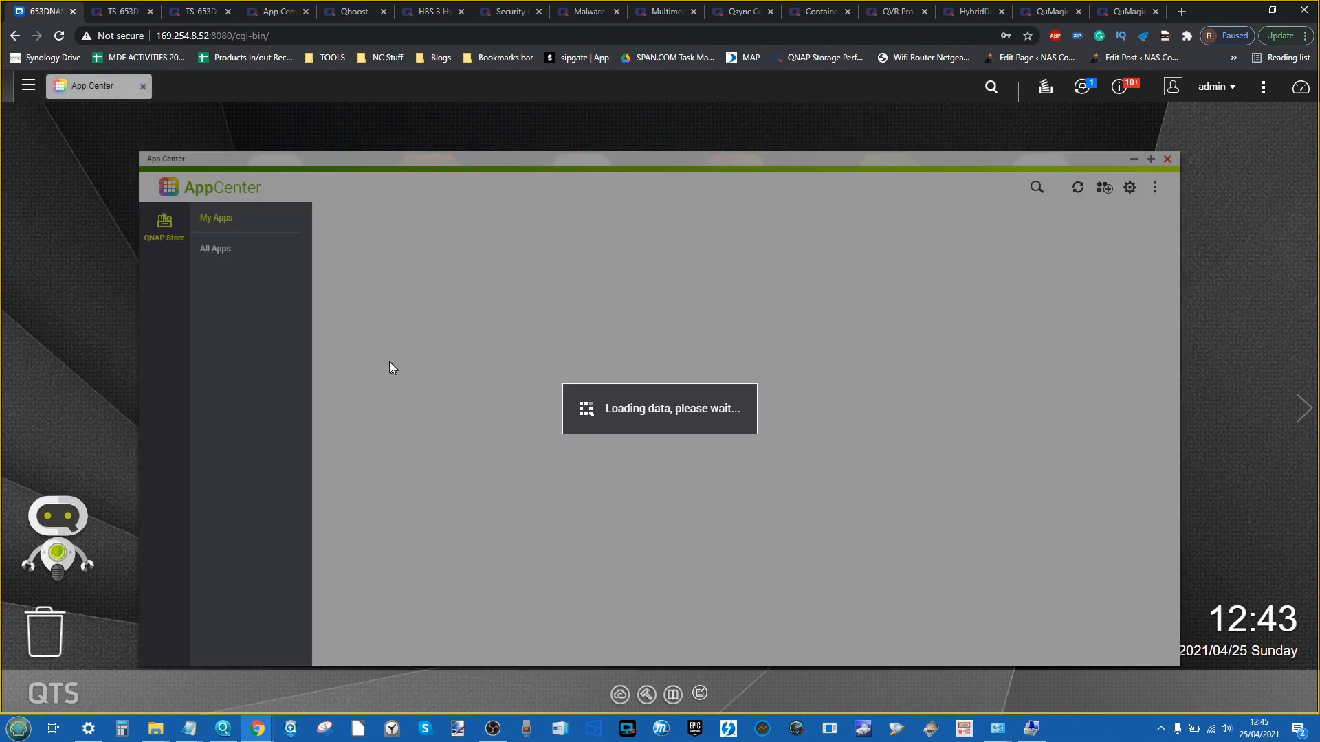
click(414, 582)
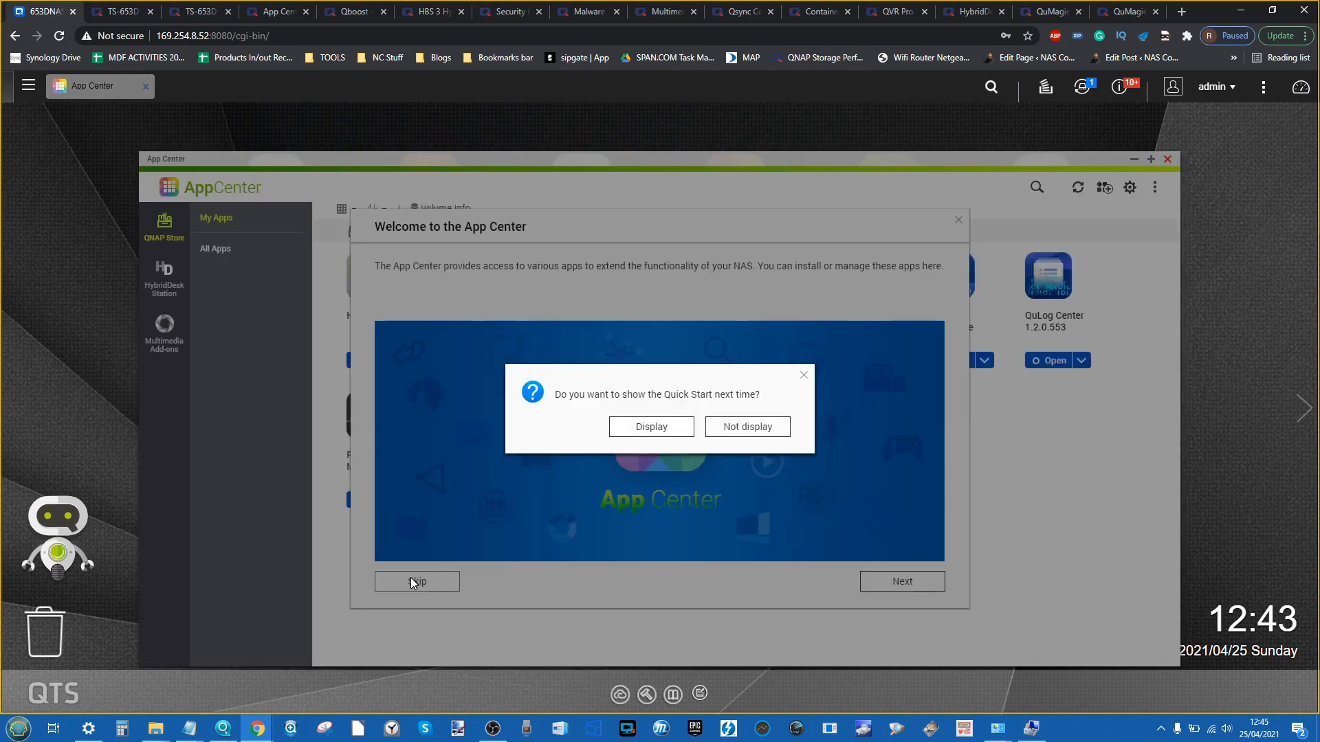
click(670, 429)
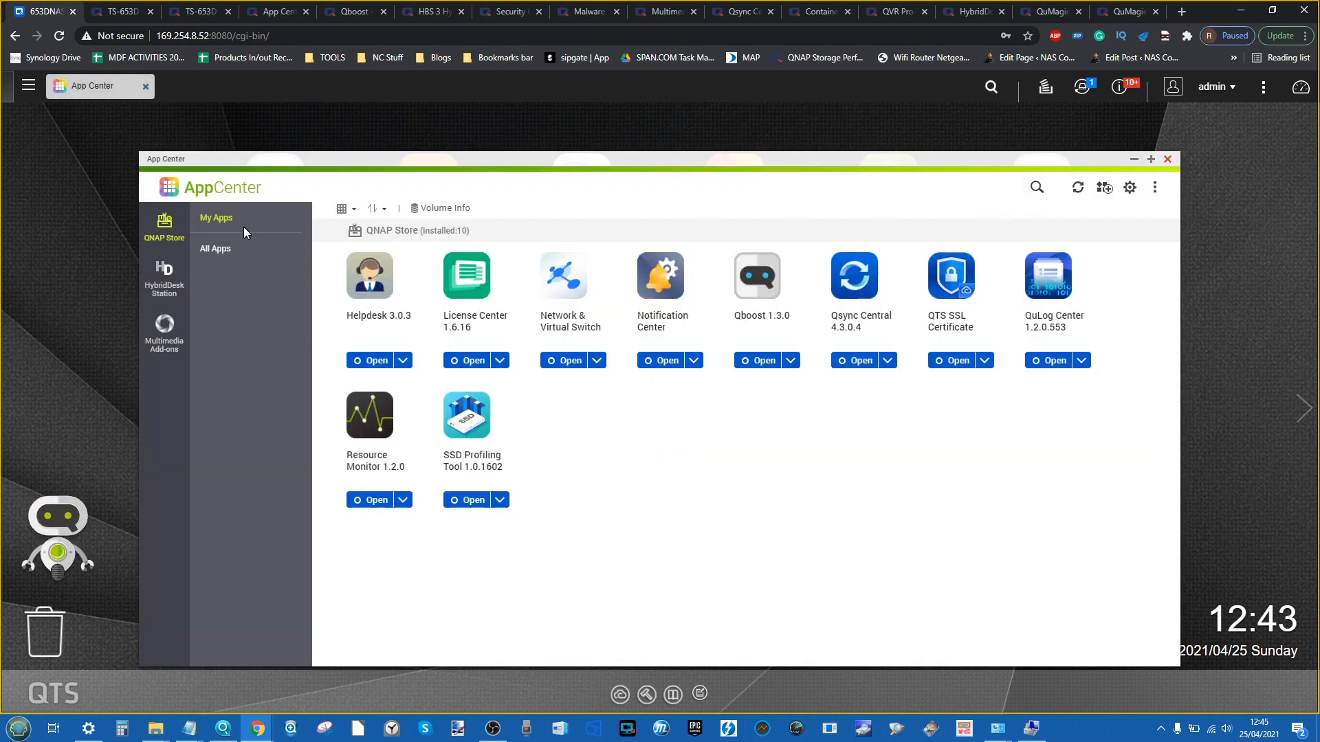
click(217, 249)
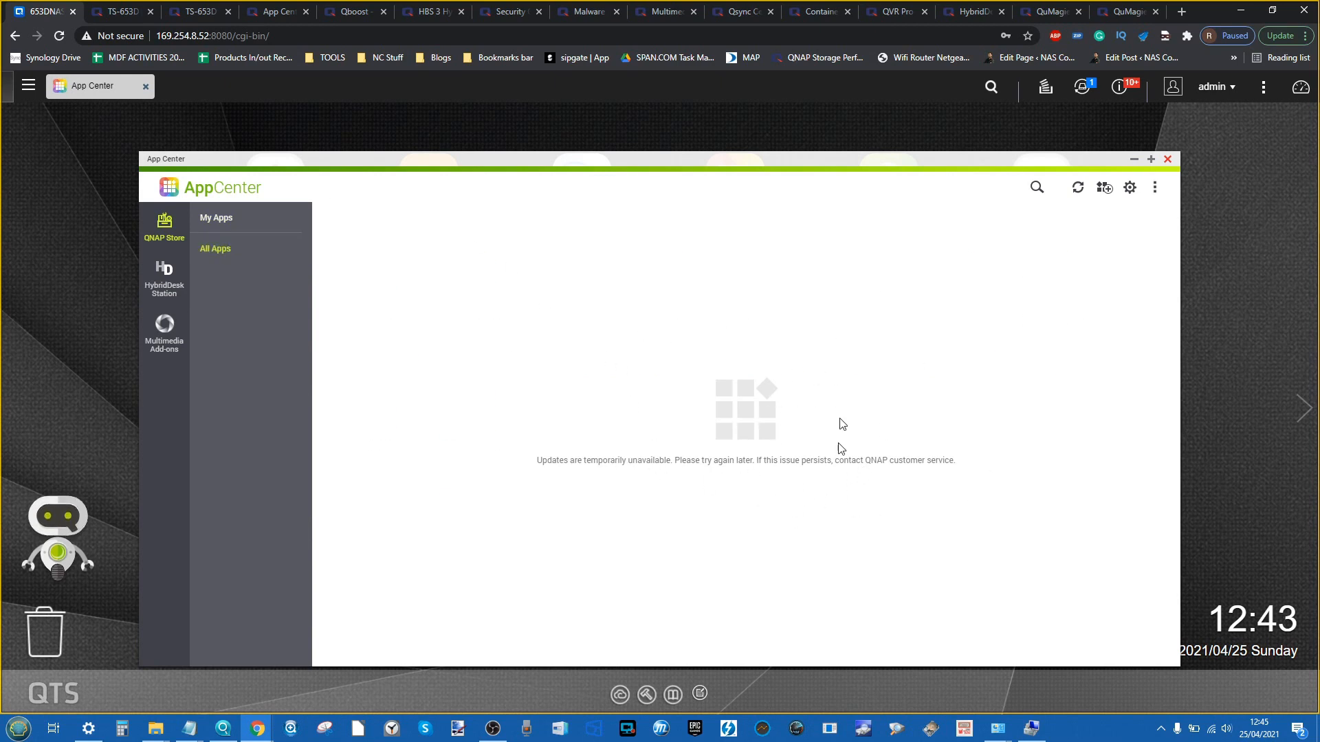
Check the NAS event notifications and close App Center
click(1120, 87)
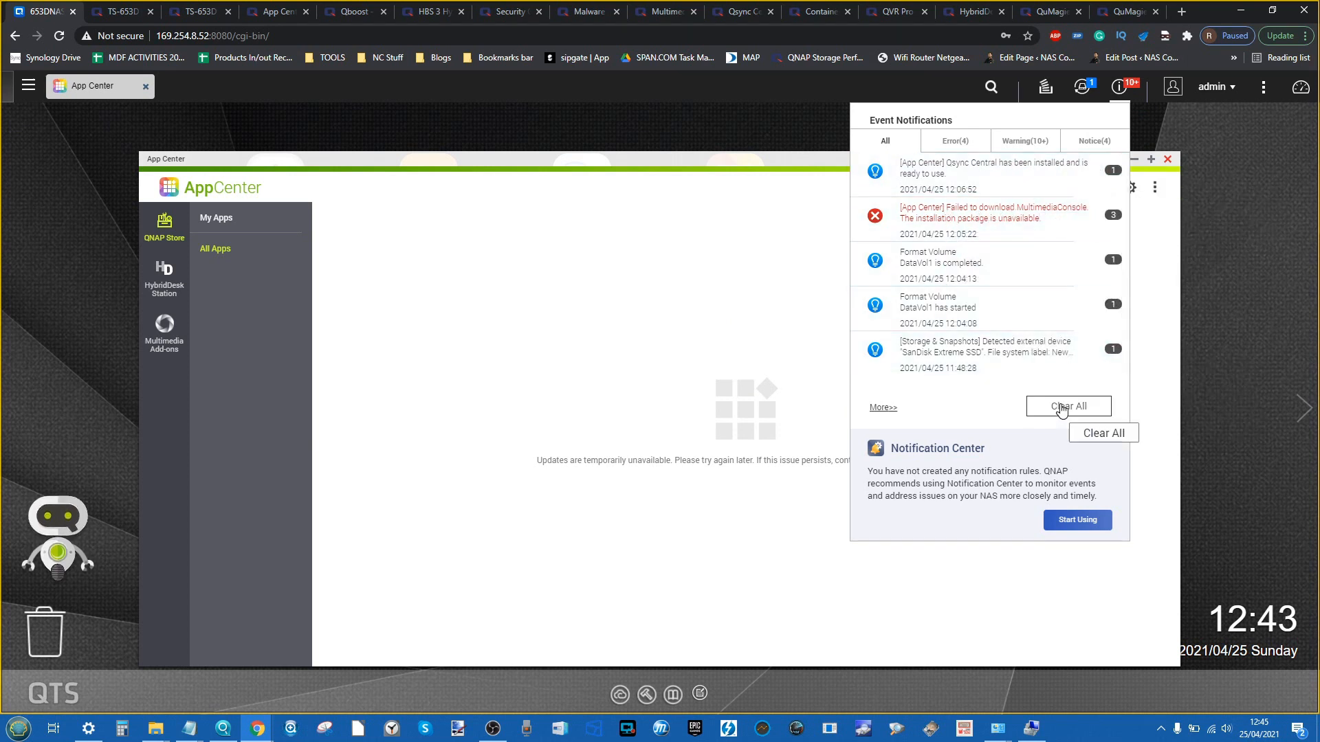
click(742, 281)
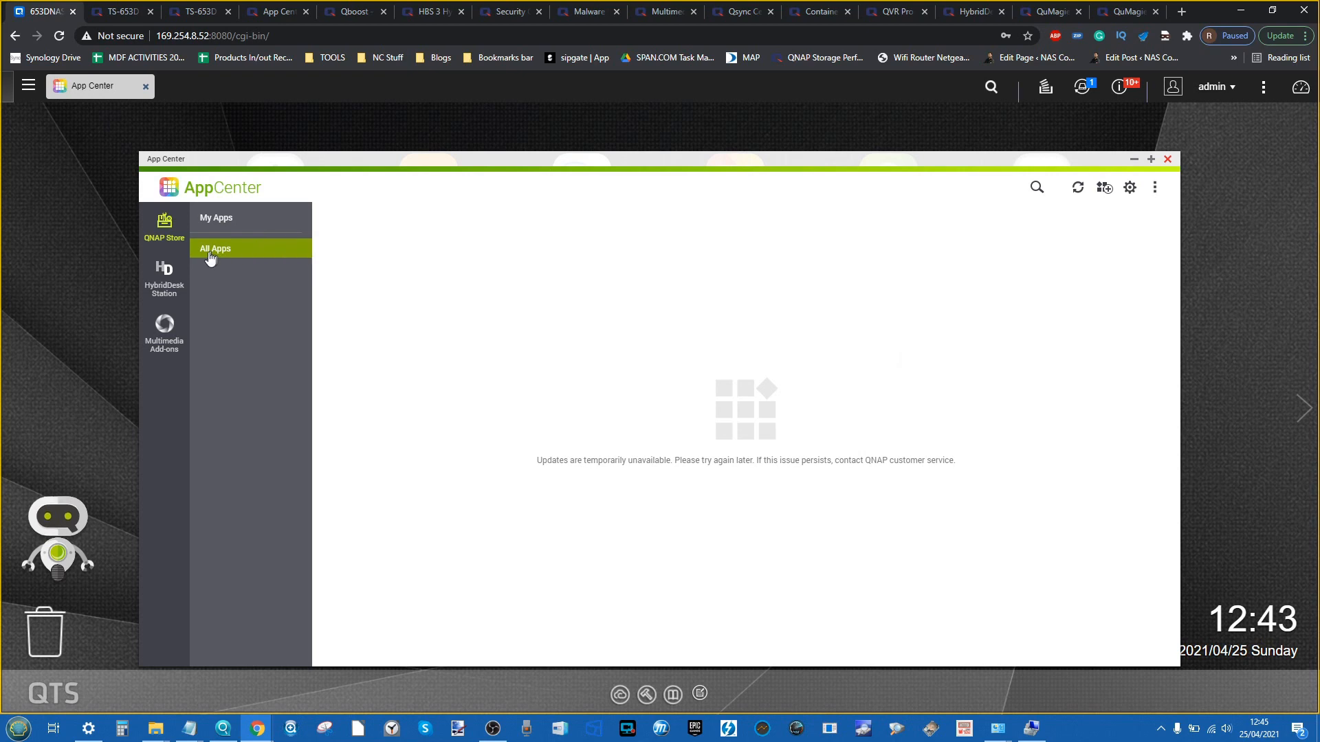
click(1167, 158)
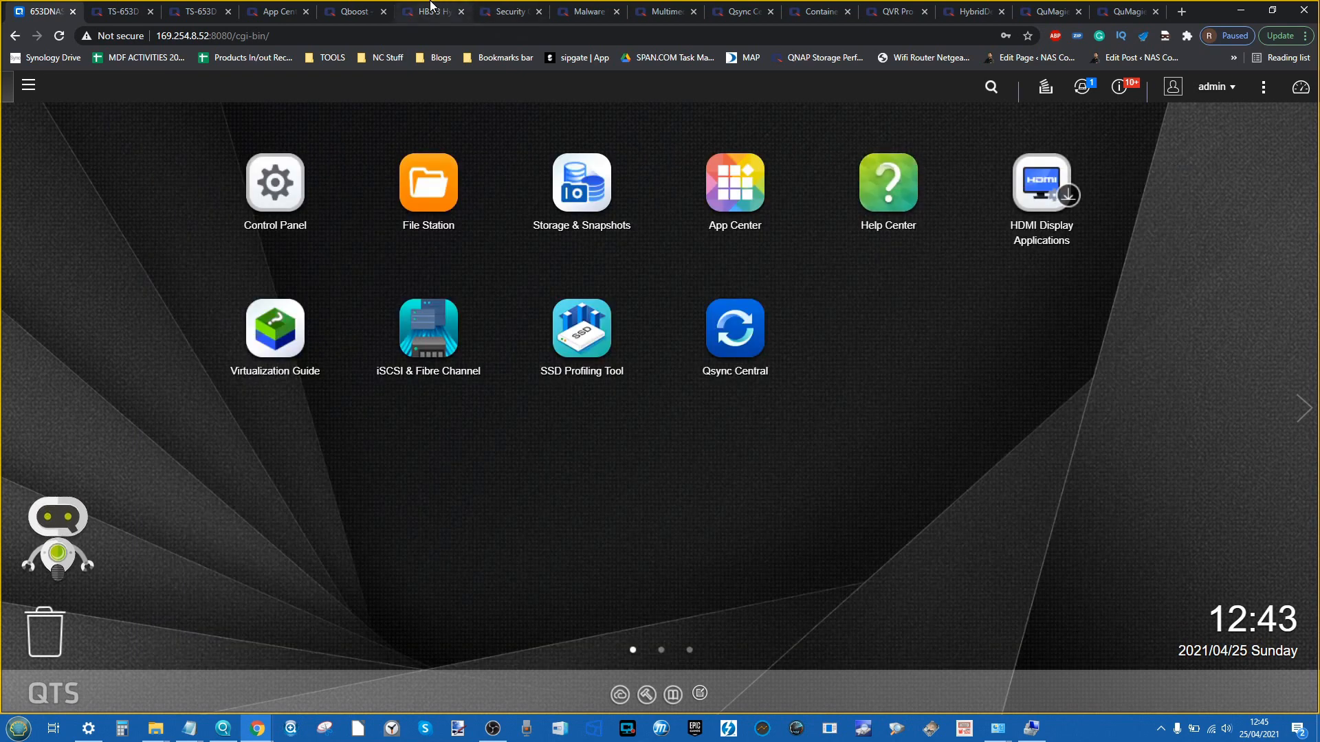
Review the QNAP download pages of the individual apps, from Qboost and HBS 3 Hybrid Backup Sync through QuMagie Core
click(366, 7)
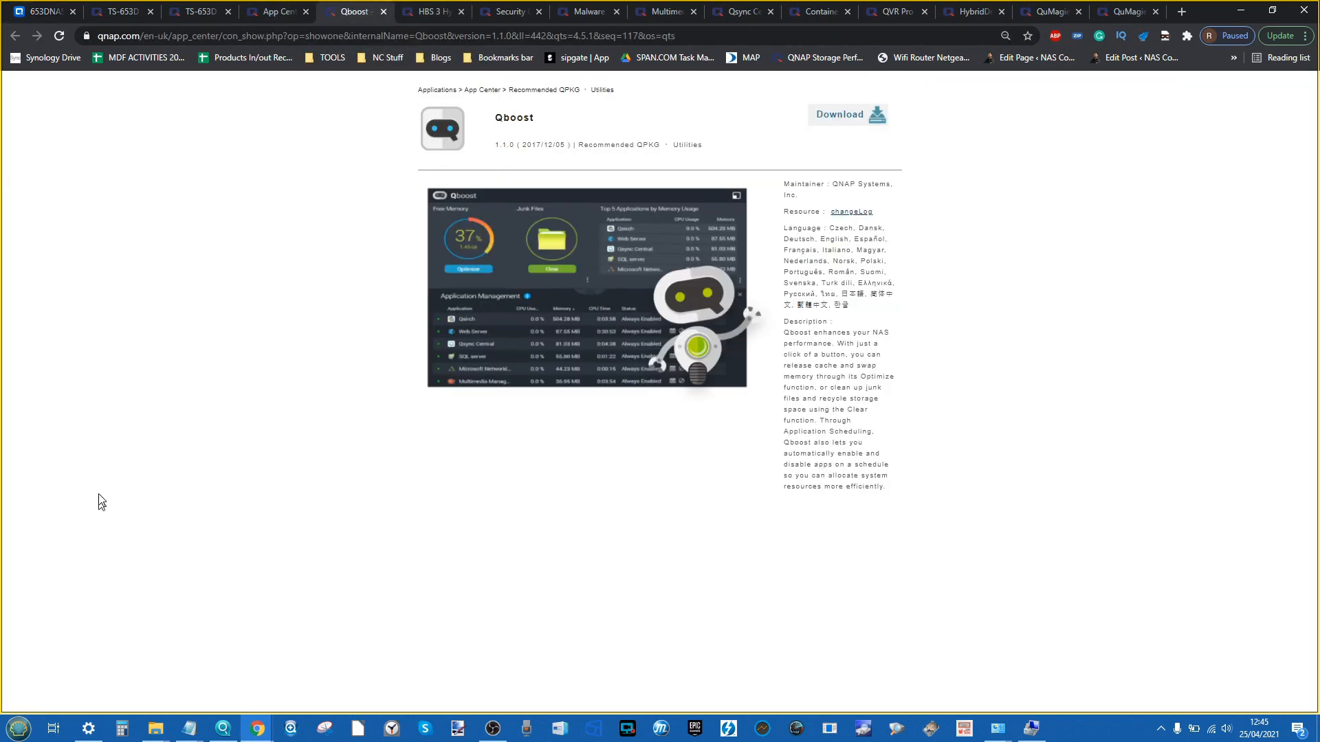
click(448, 10)
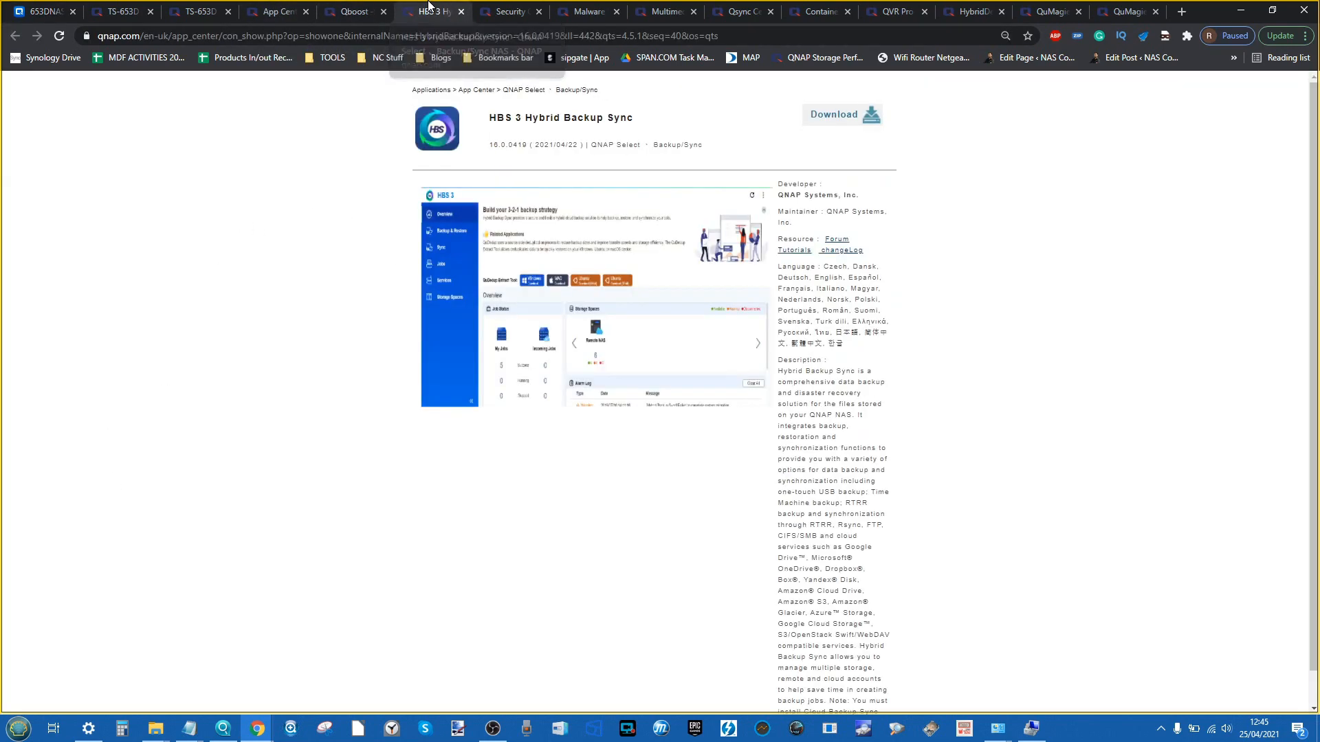
click(513, 13)
click(581, 13)
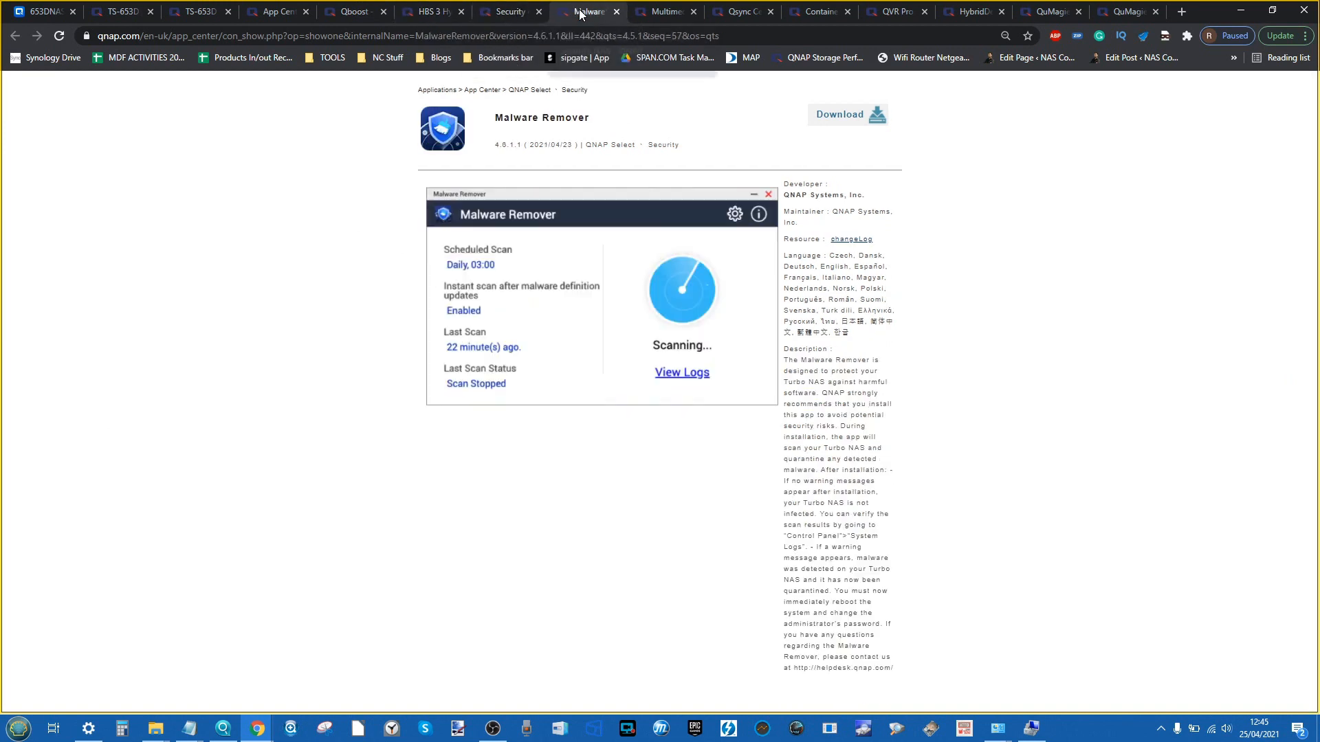
click(662, 15)
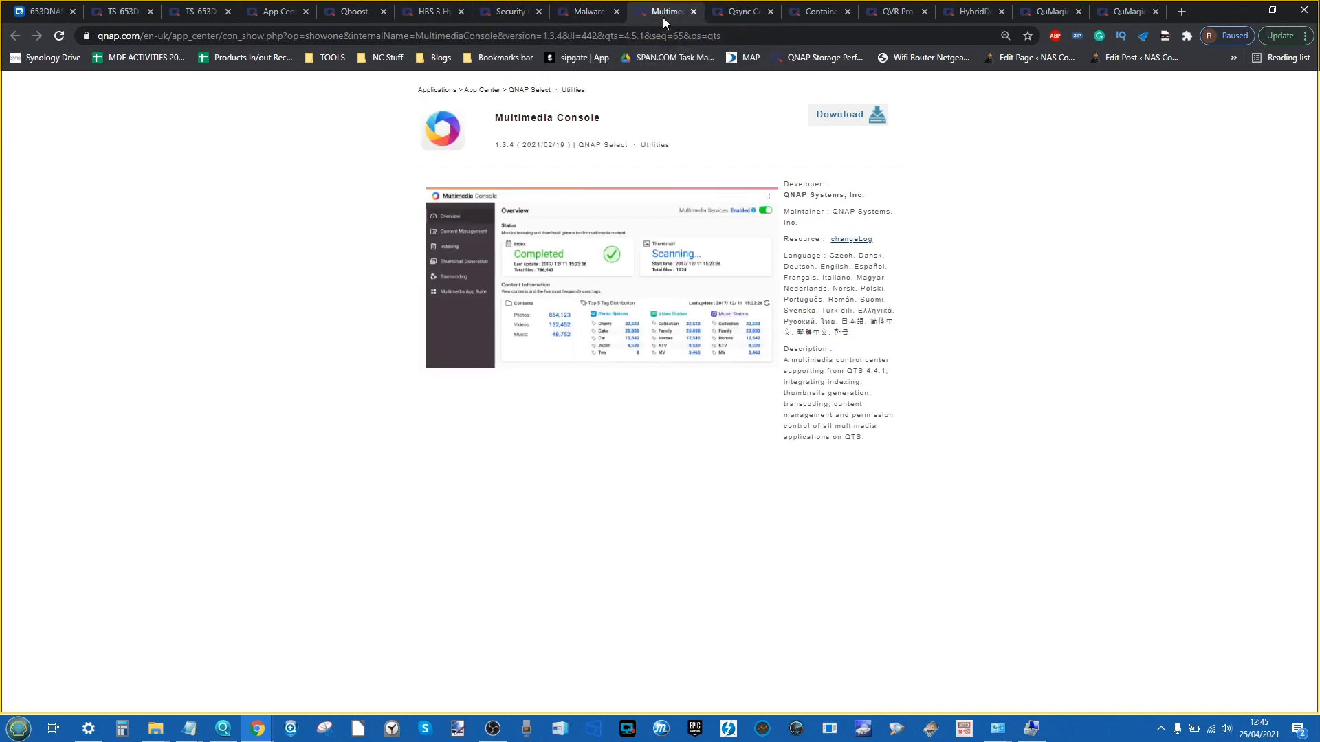
click(745, 12)
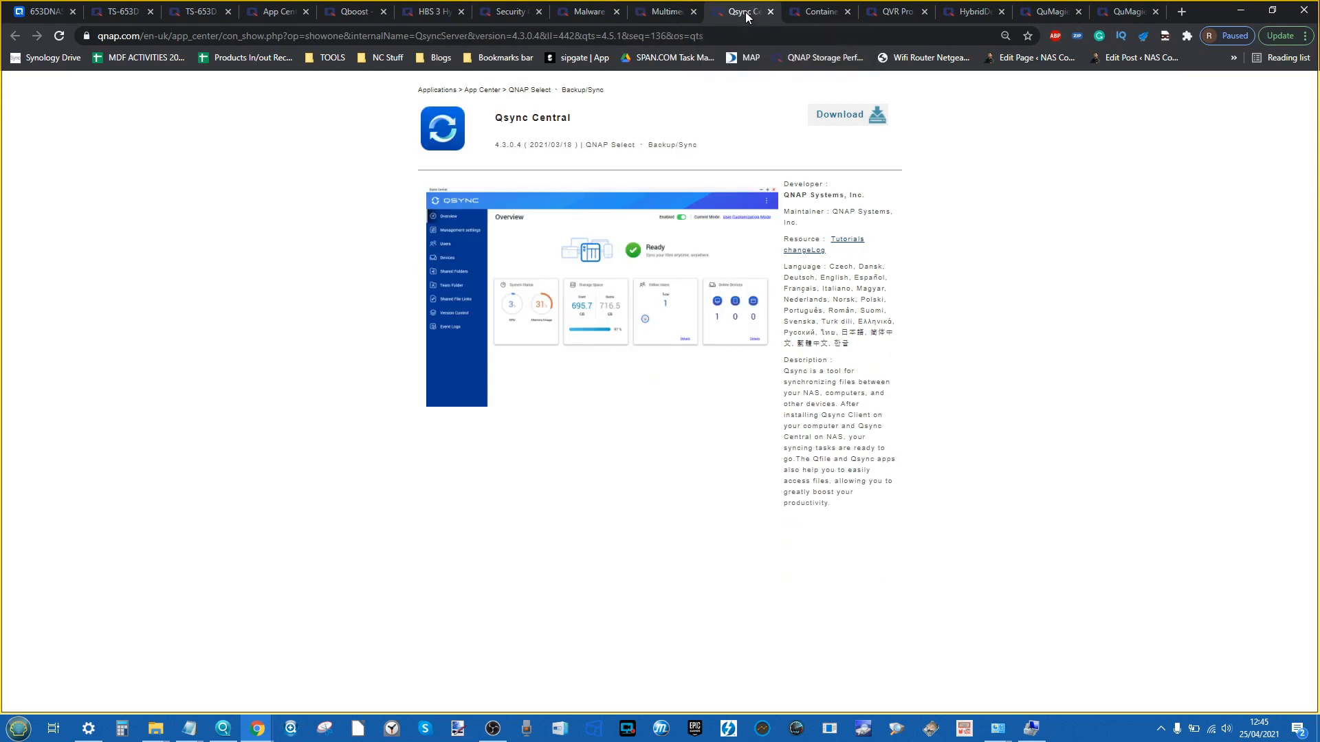
click(811, 15)
click(891, 15)
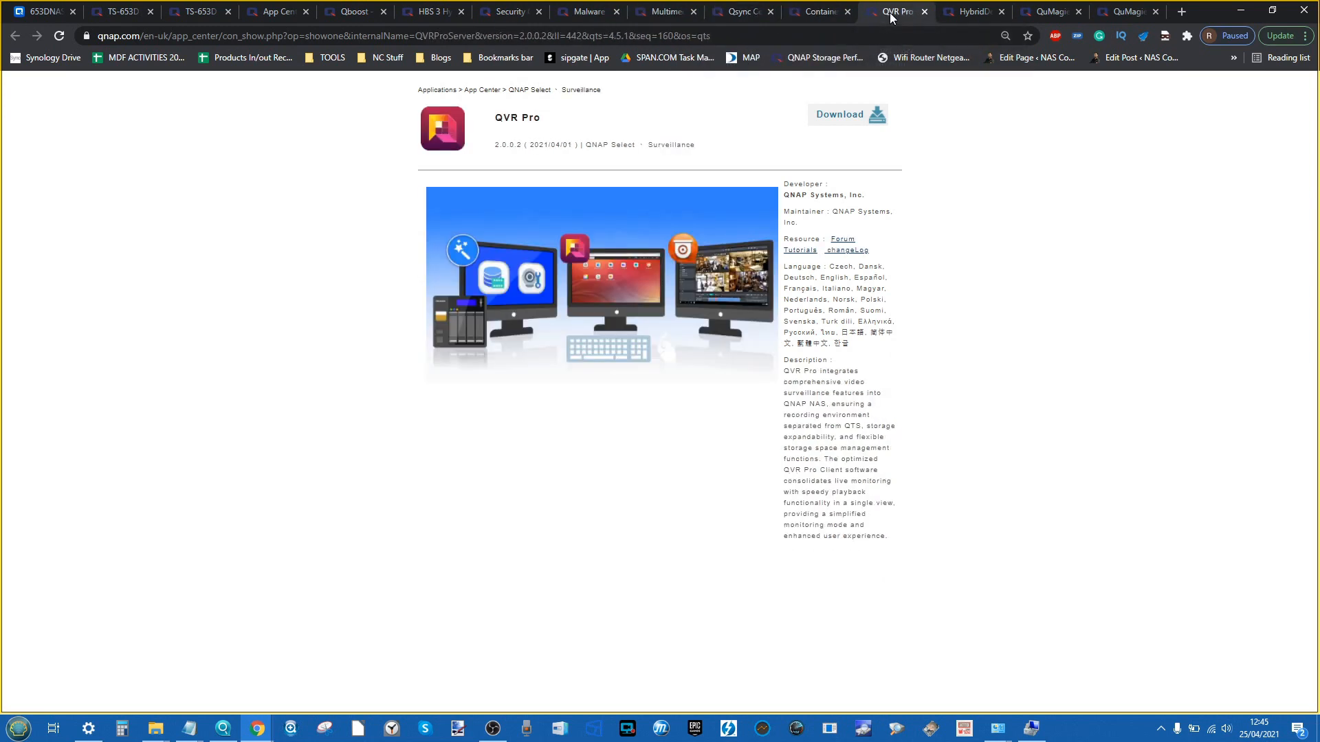
click(971, 14)
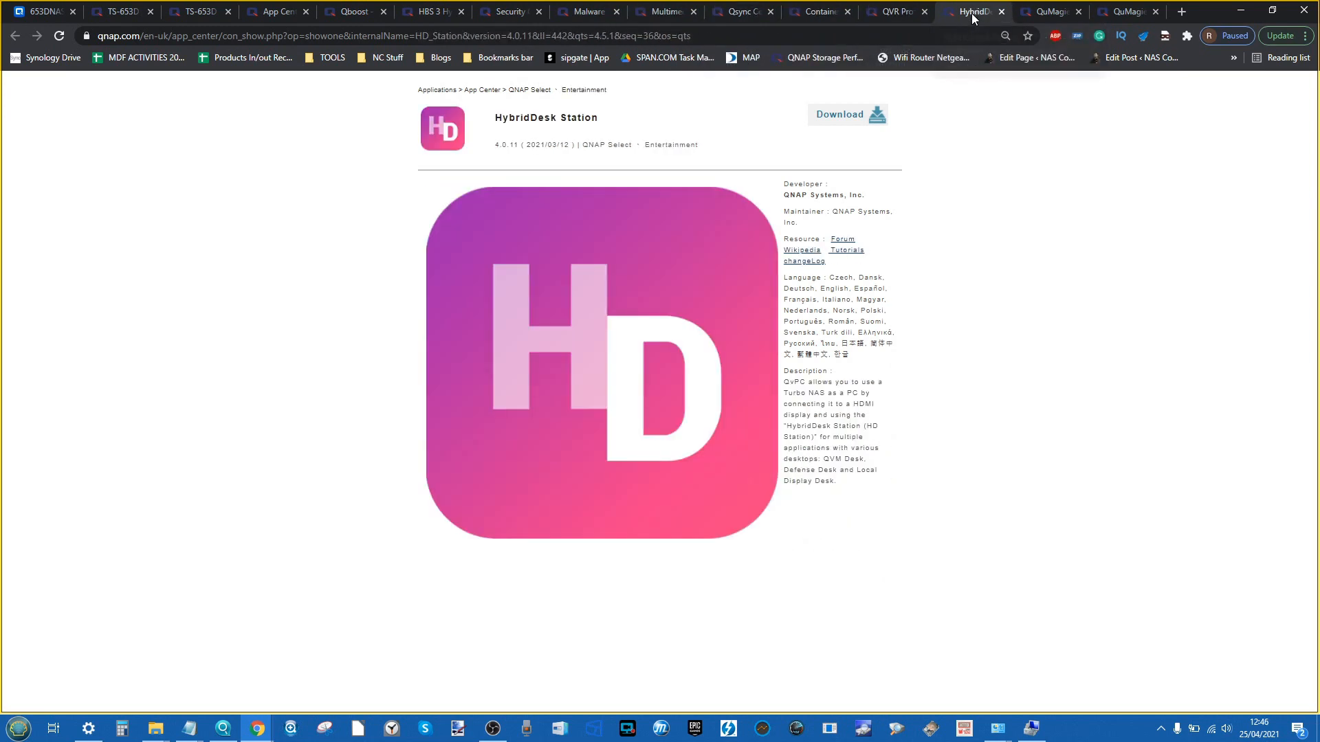
click(1054, 16)
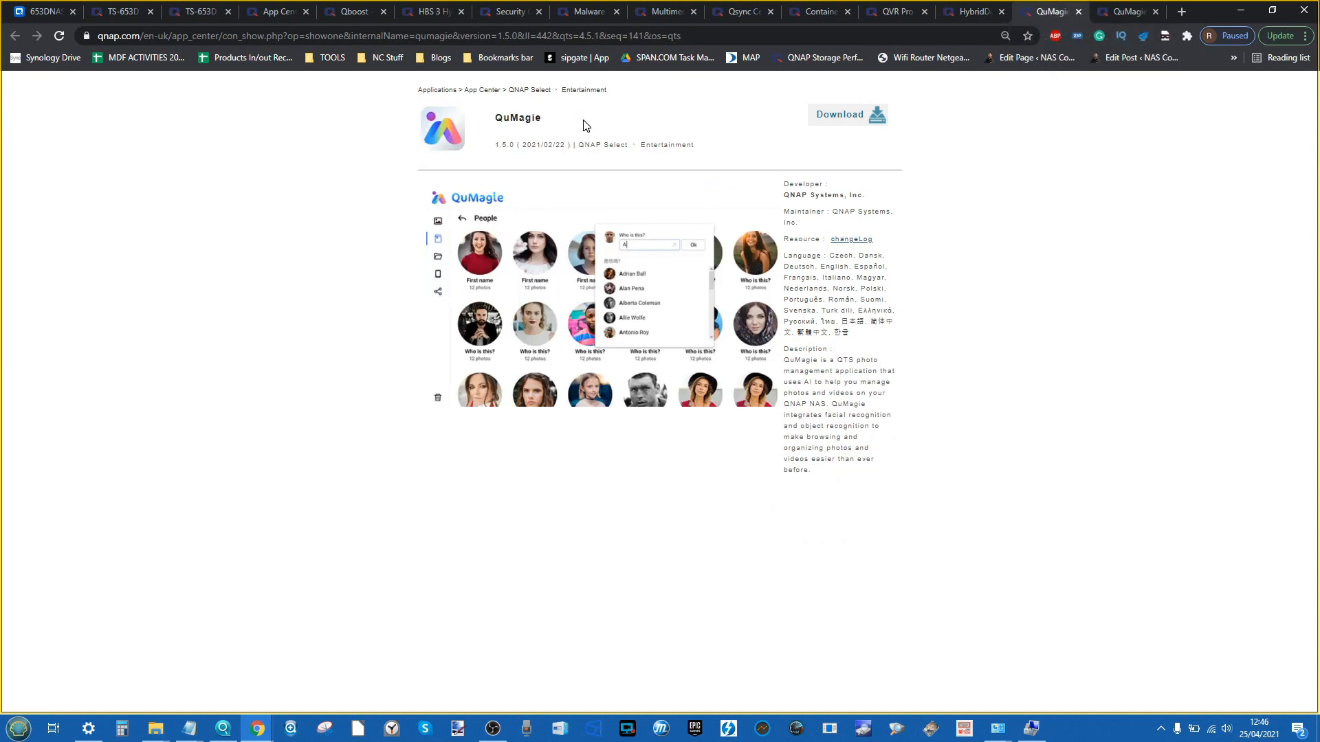
click(1133, 13)
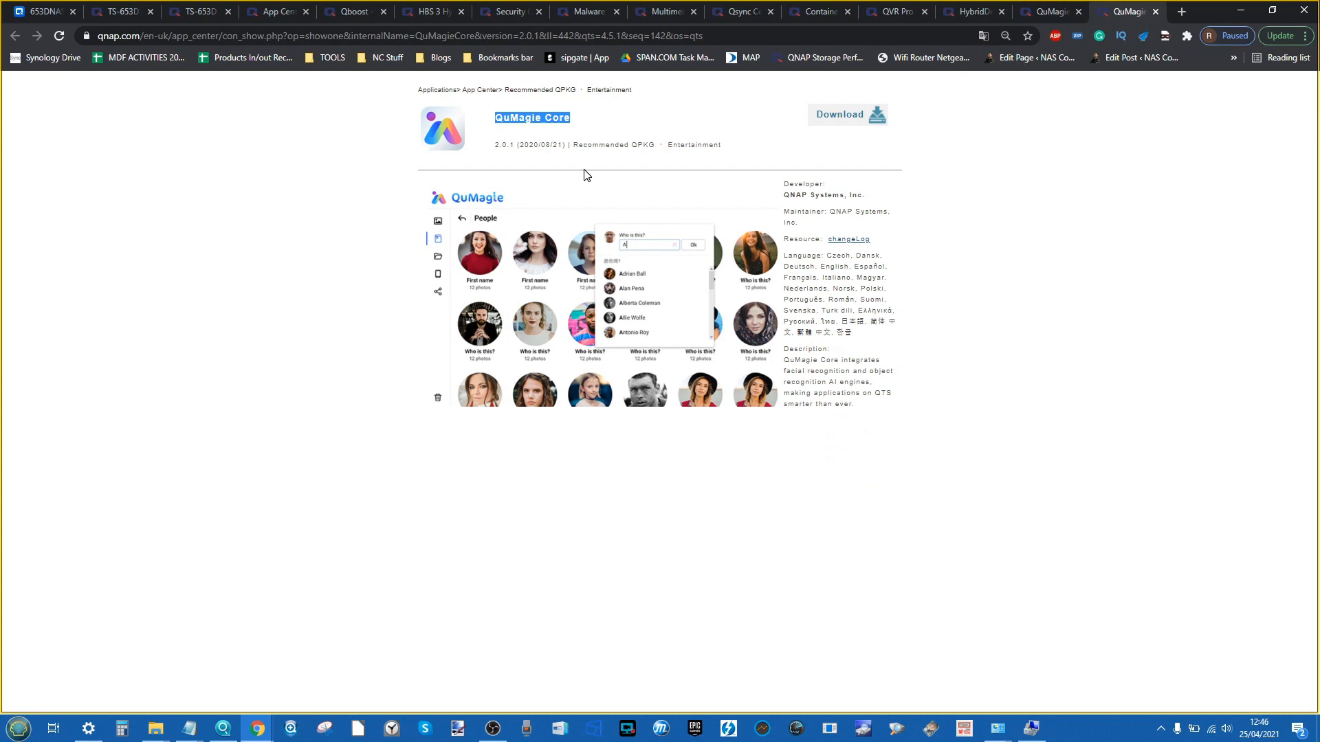
click(608, 129)
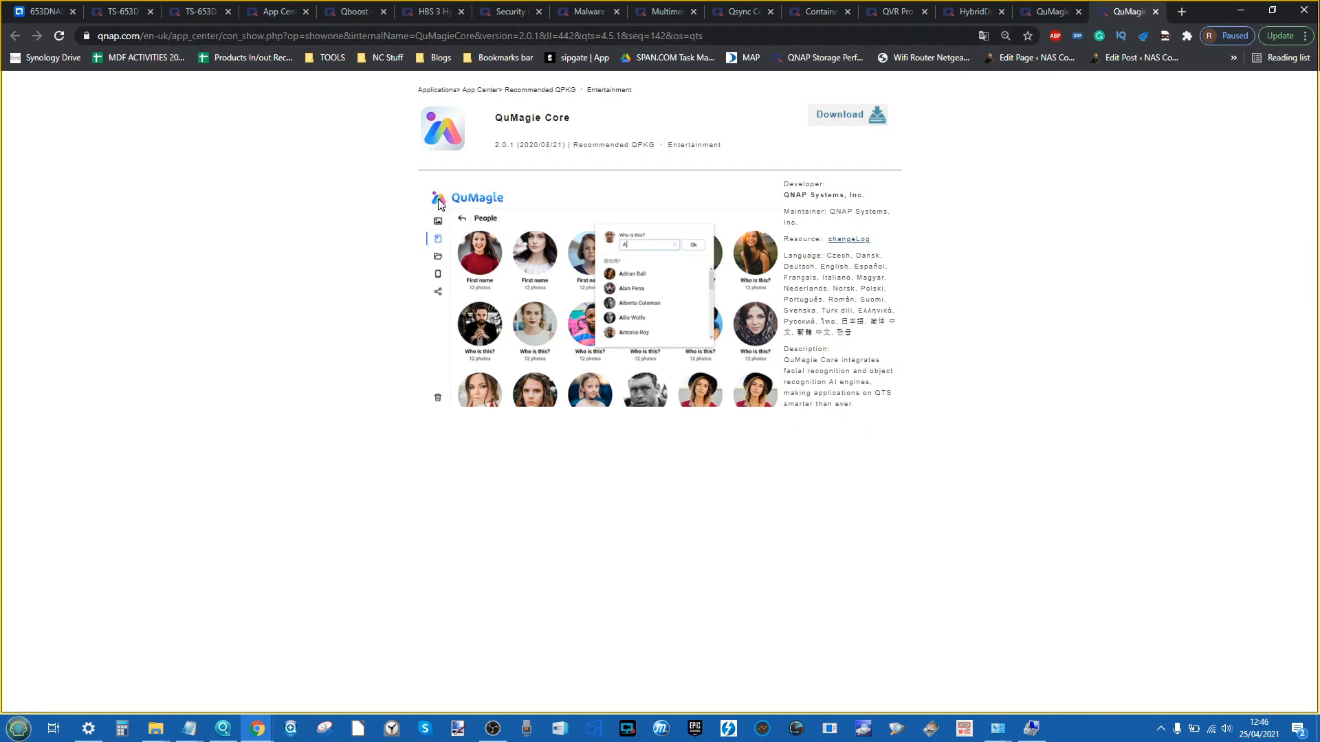
Examine the TS-653D operating system downloads page and the downloaded app packages in File Explorer's Downloads folder
click(198, 13)
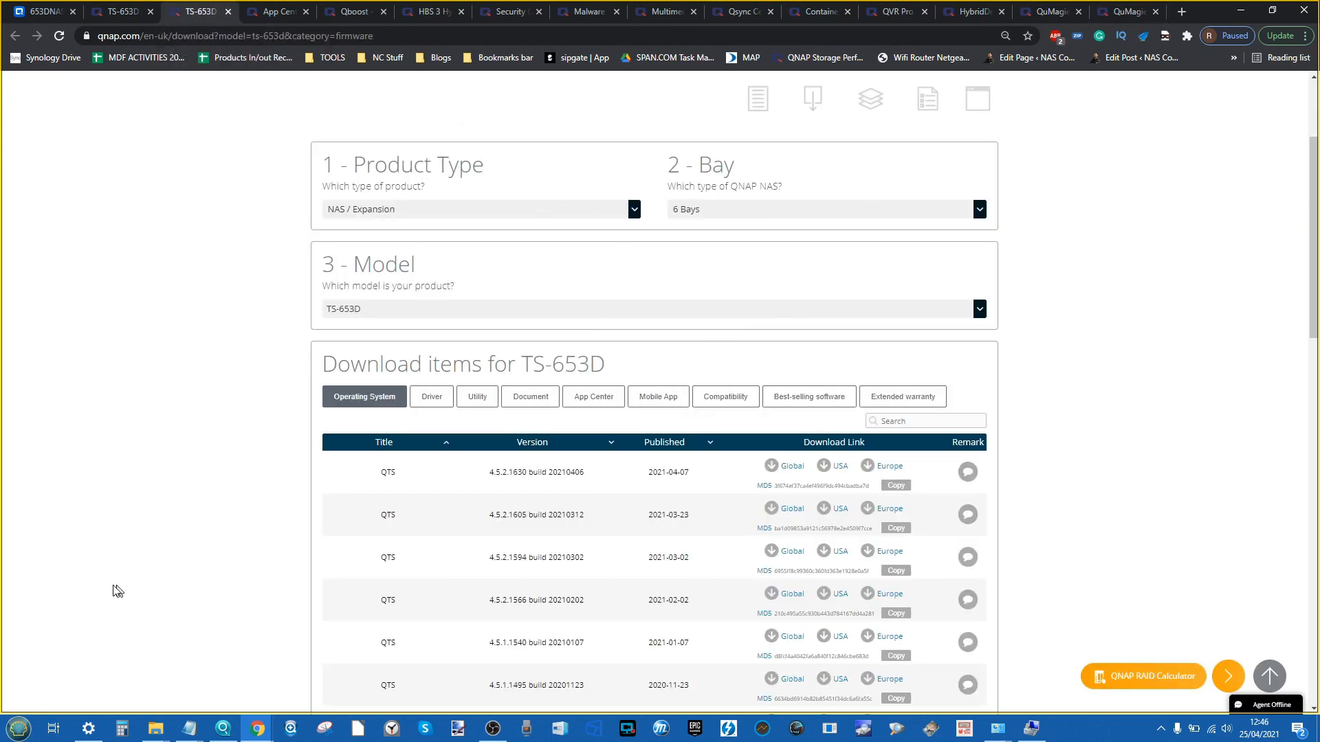
click(156, 728)
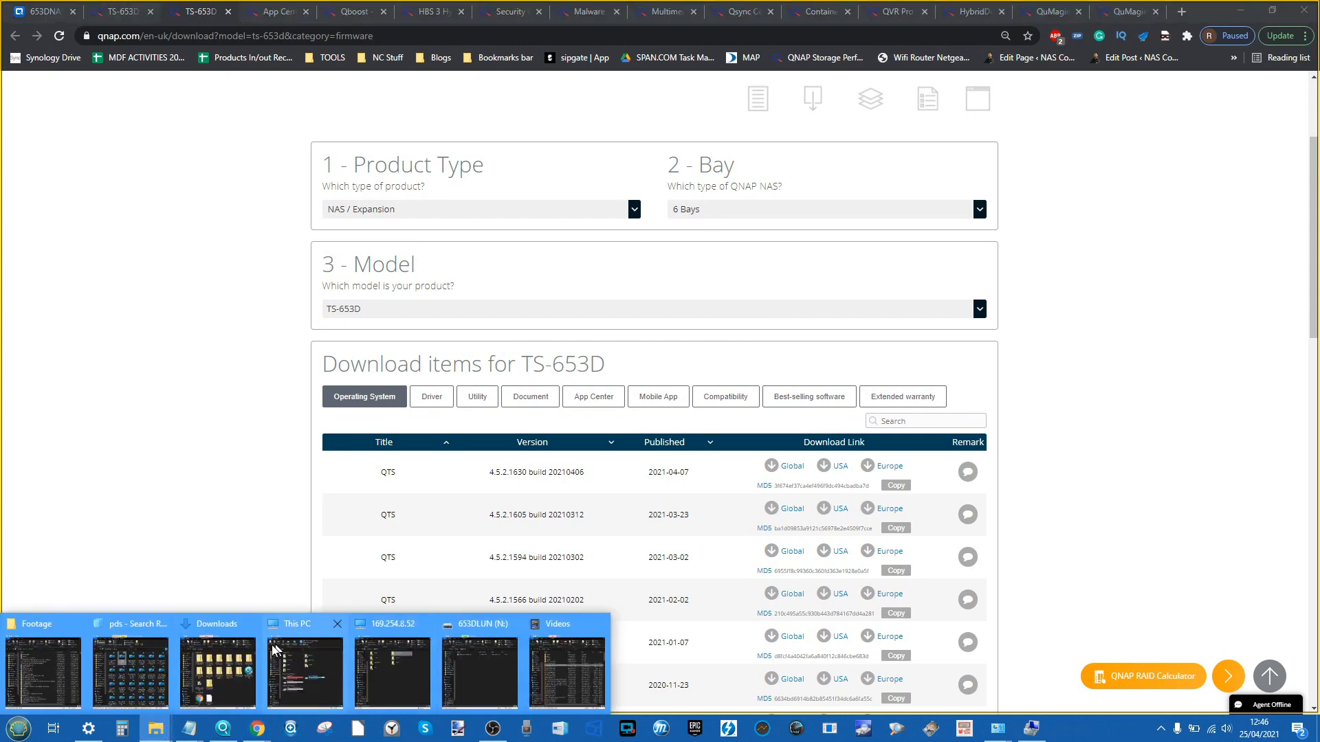
click(218, 672)
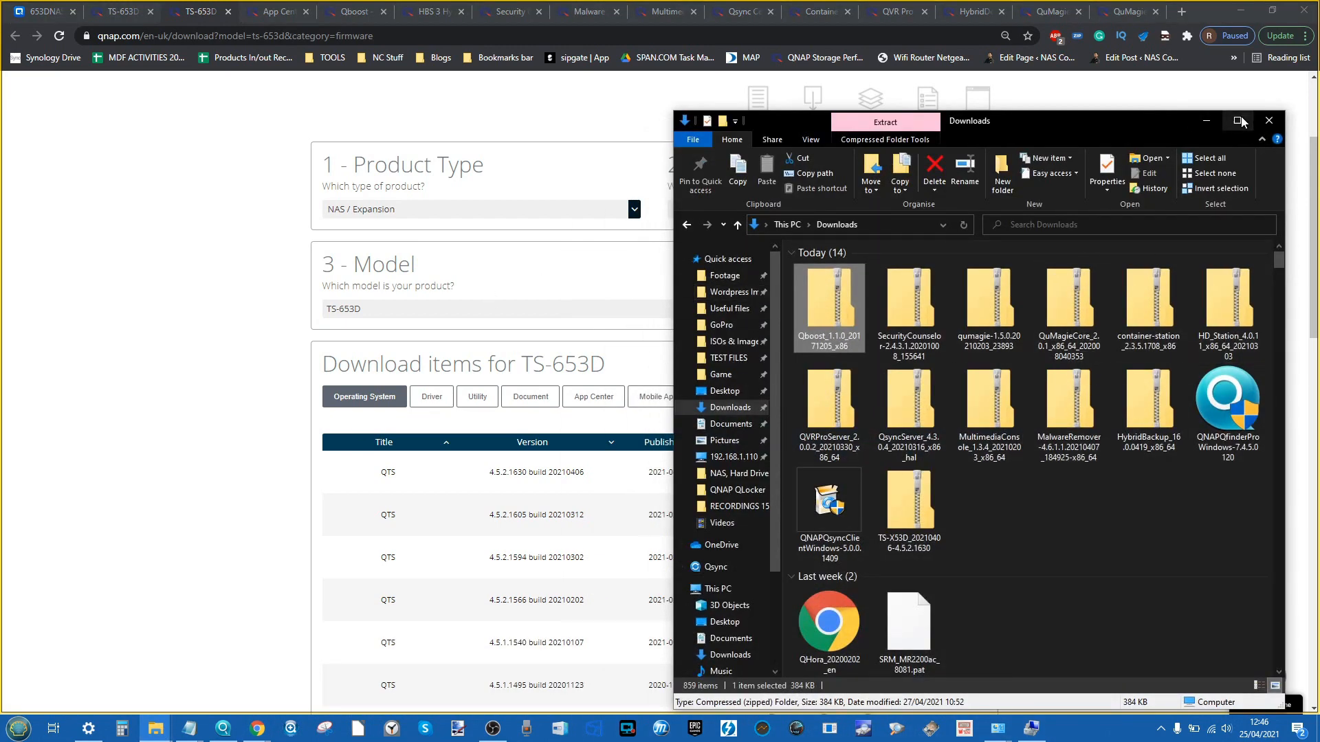
click(1205, 121)
Look over the TS-653D product page on the QNAP website
click(147, 5)
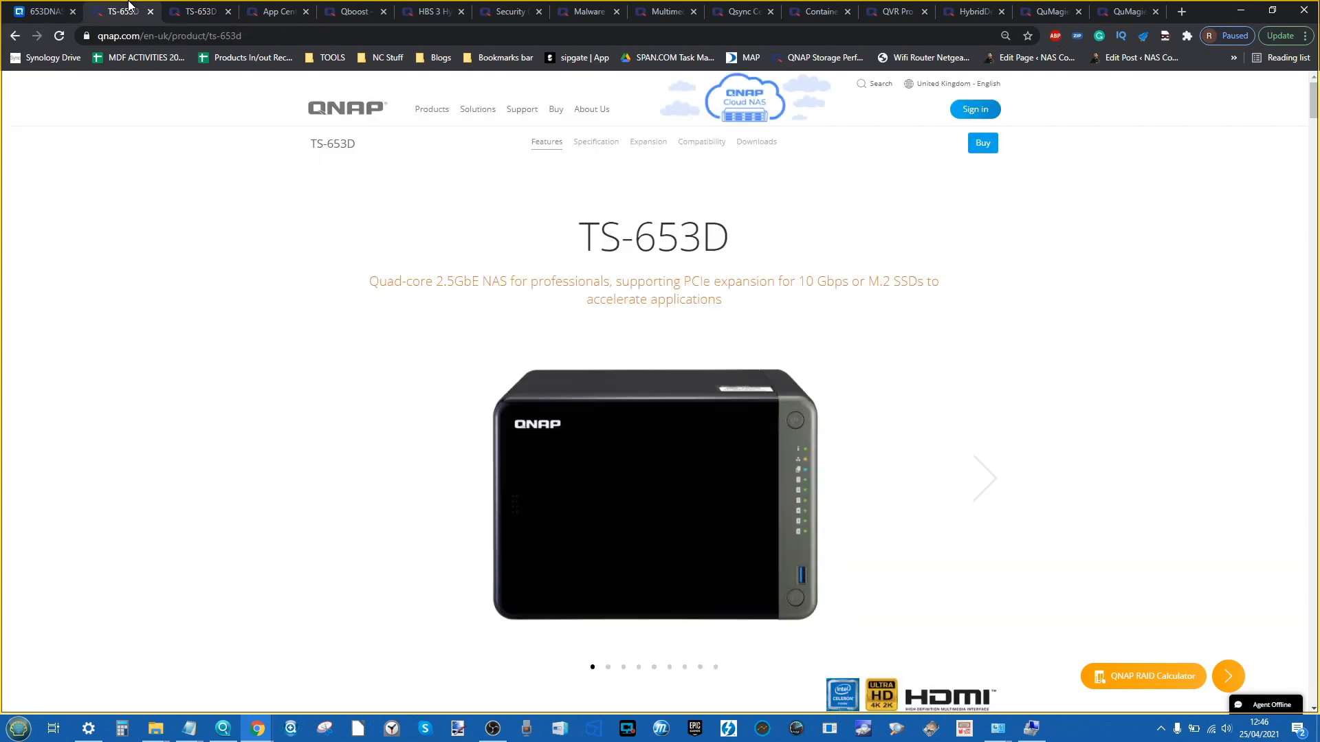
scroll(753, 320, down, 4)
scroll(753, 320, up, 4)
Reopen App Center from the NAS desktop and complete its Quick Start guide, keeping it displayed for next time
click(60, 6)
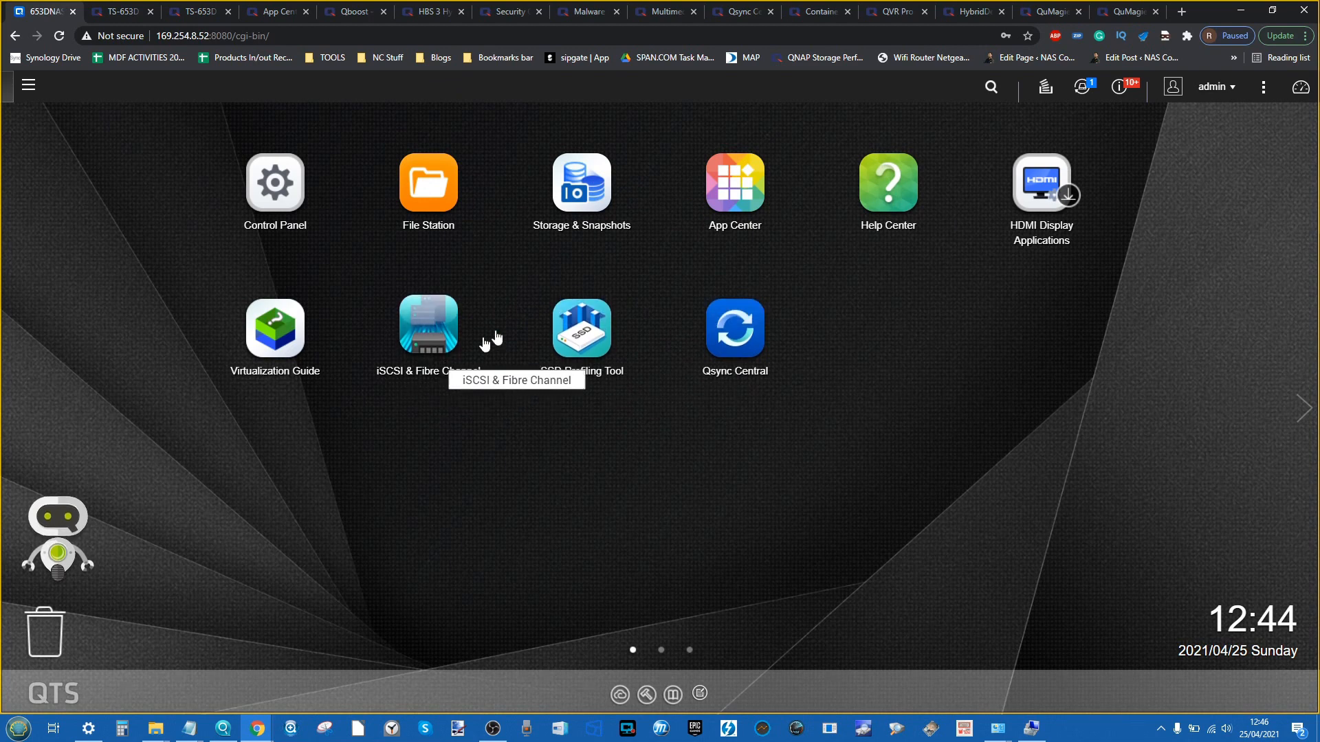
click(738, 198)
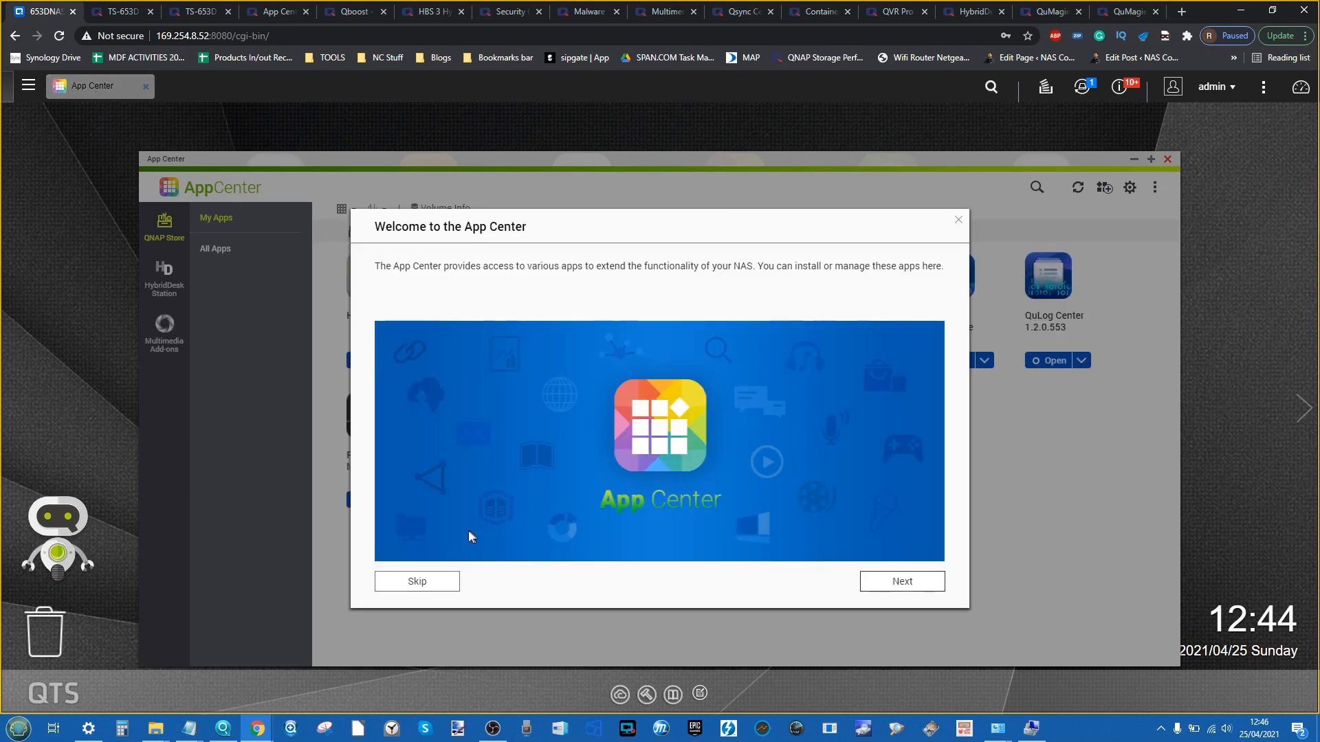
click(888, 591)
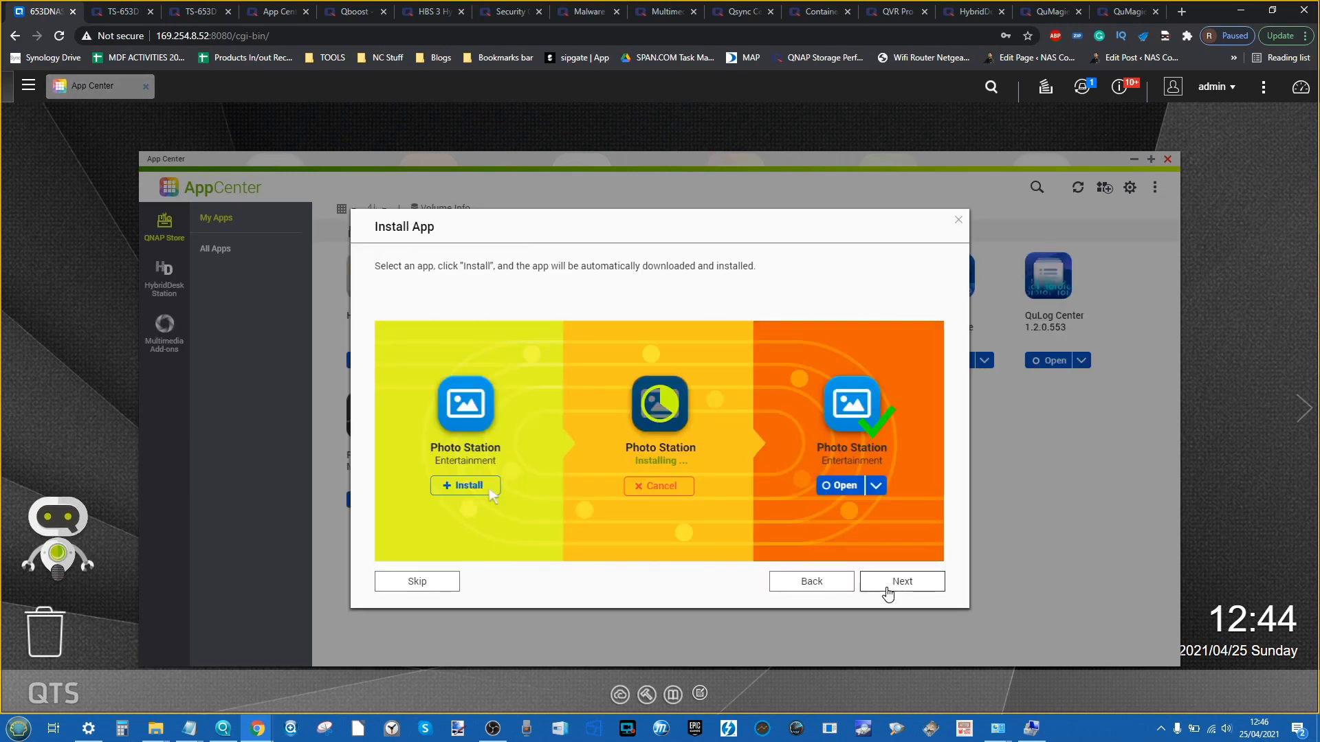
click(887, 591)
click(886, 590)
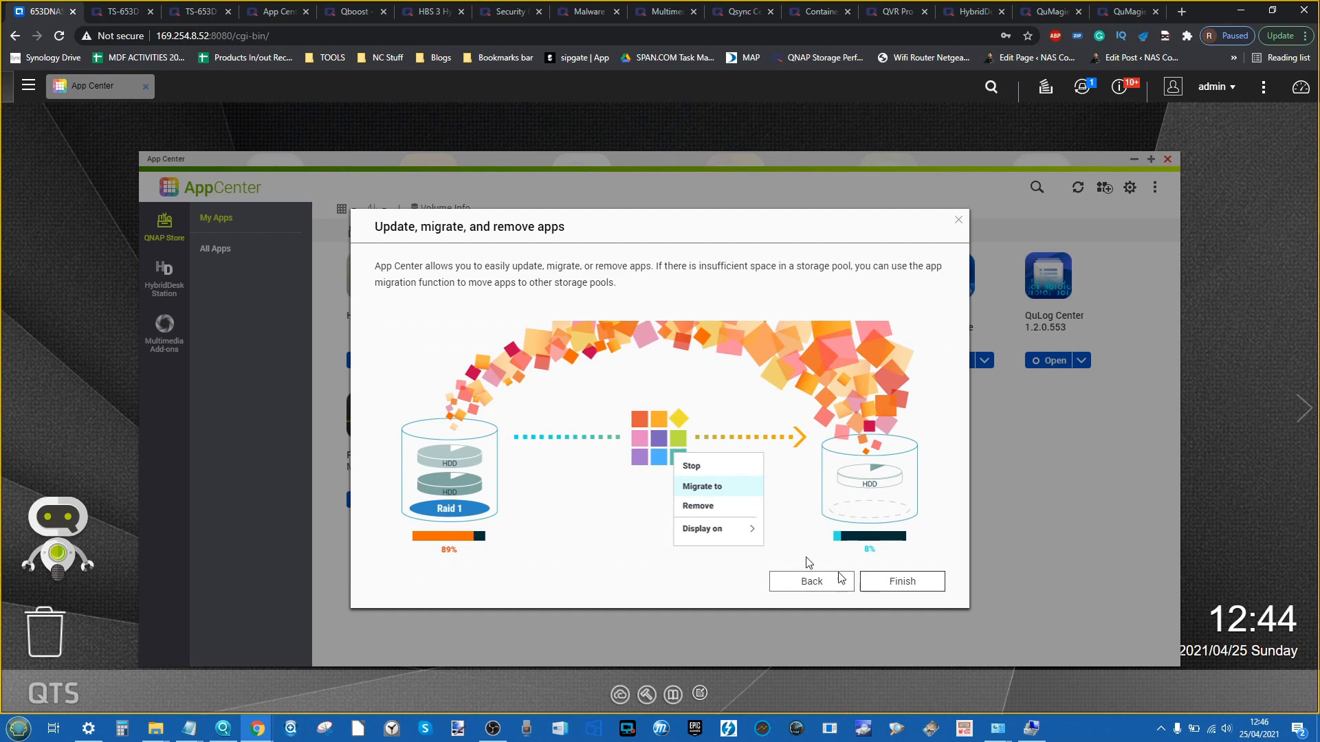
click(929, 582)
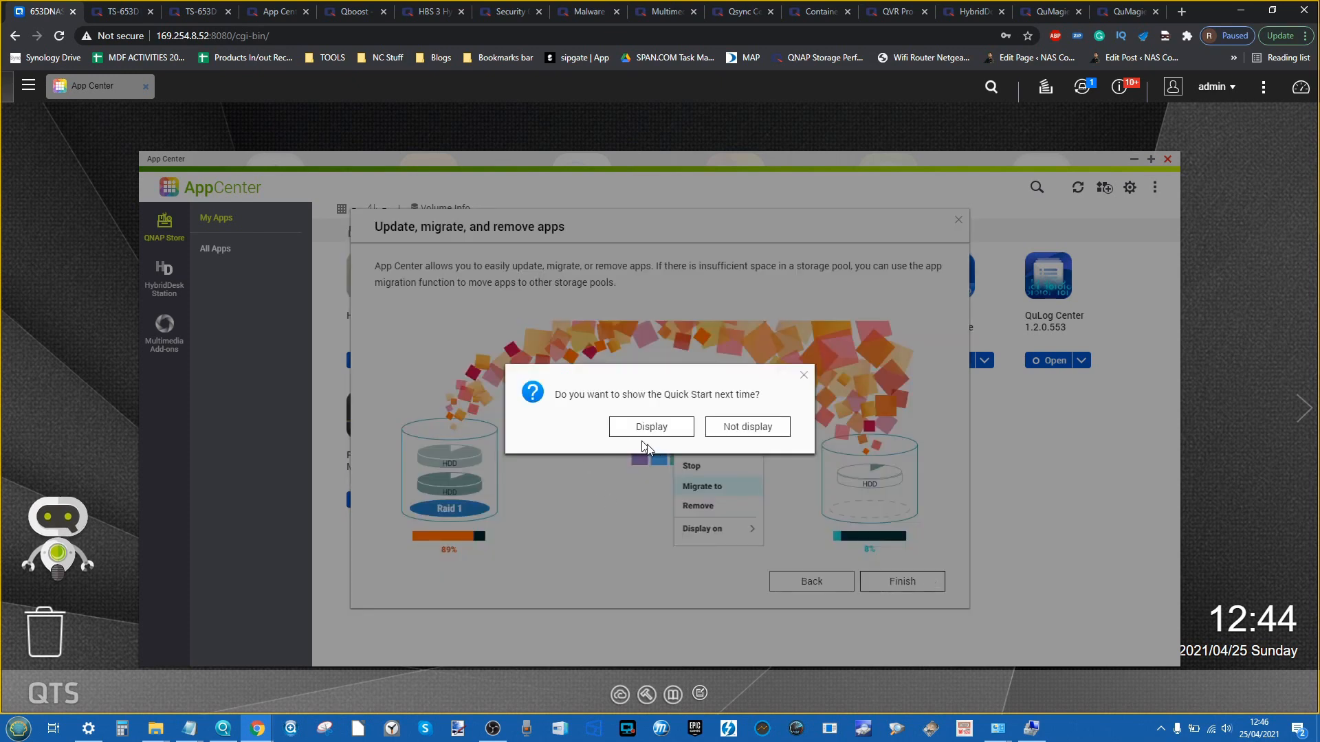
click(670, 432)
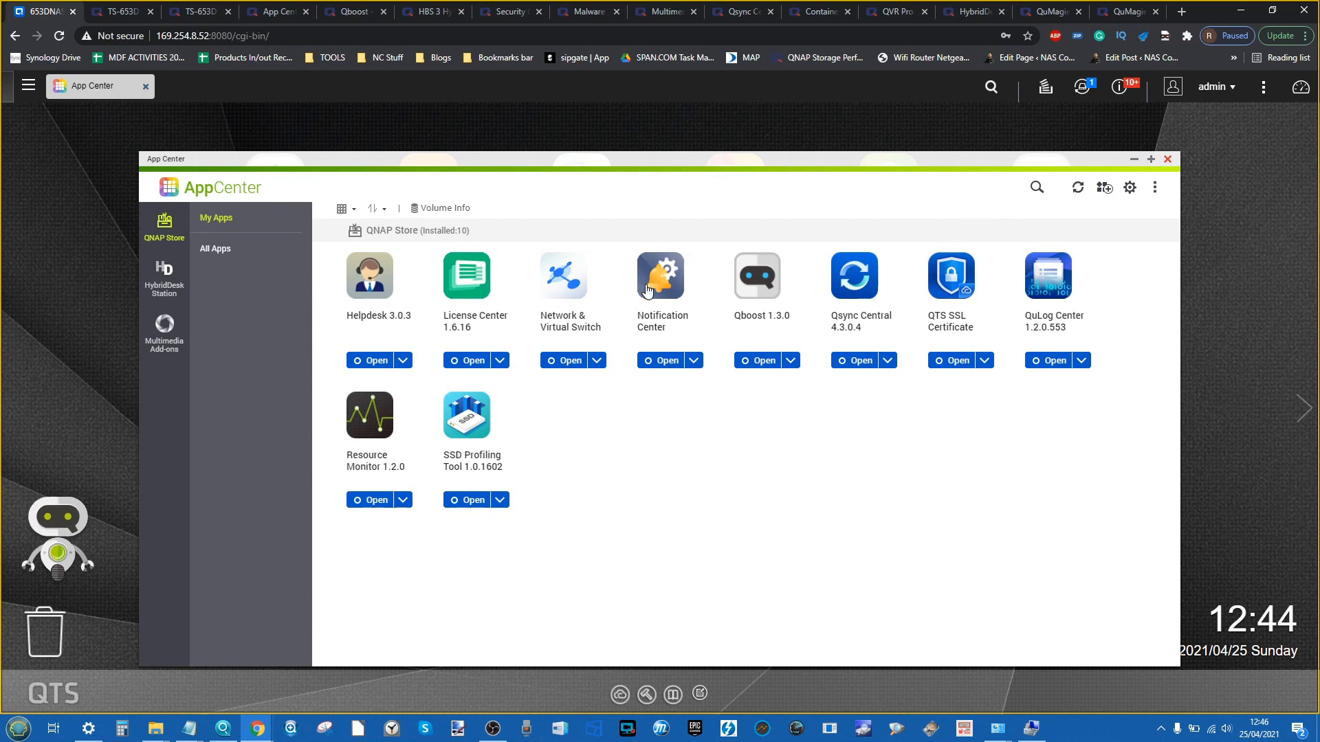
Manually install the HybridBackup_16.0.0419_x86_64.zip package from the Downloads folder through App Center
click(1111, 198)
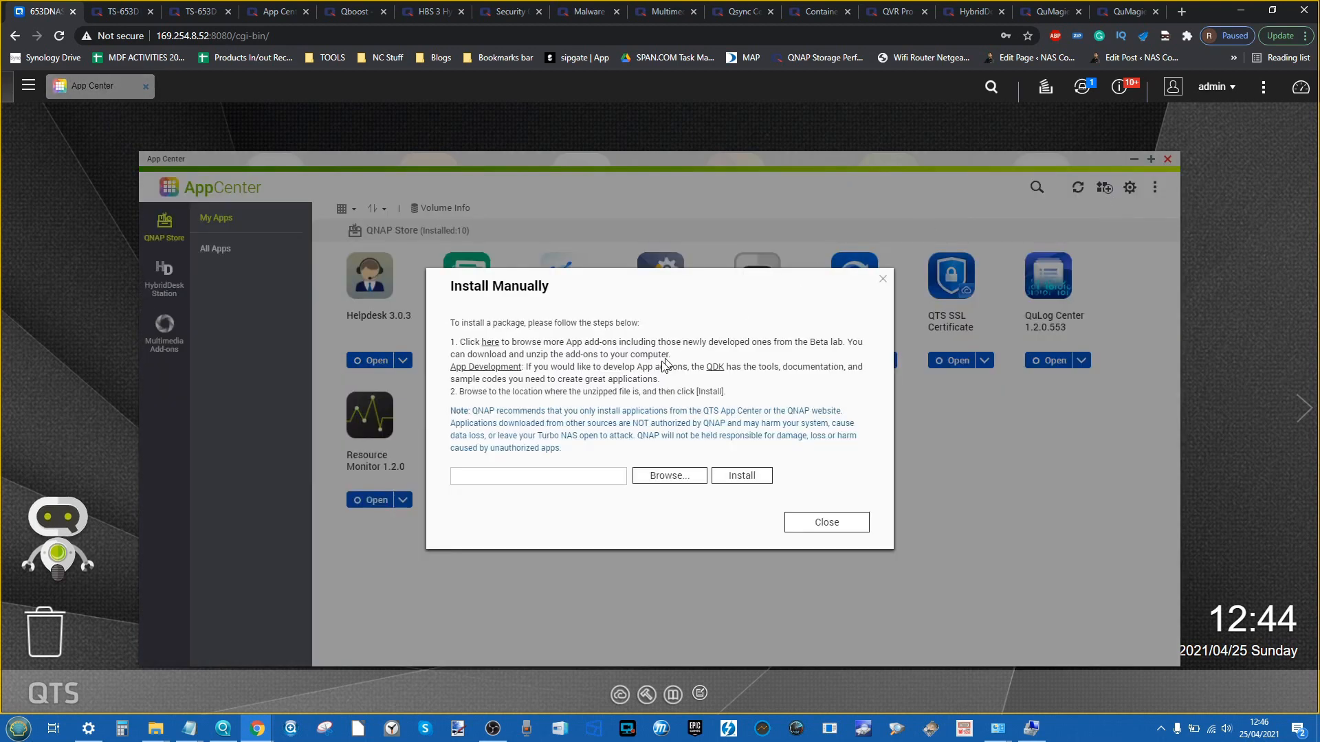
click(668, 476)
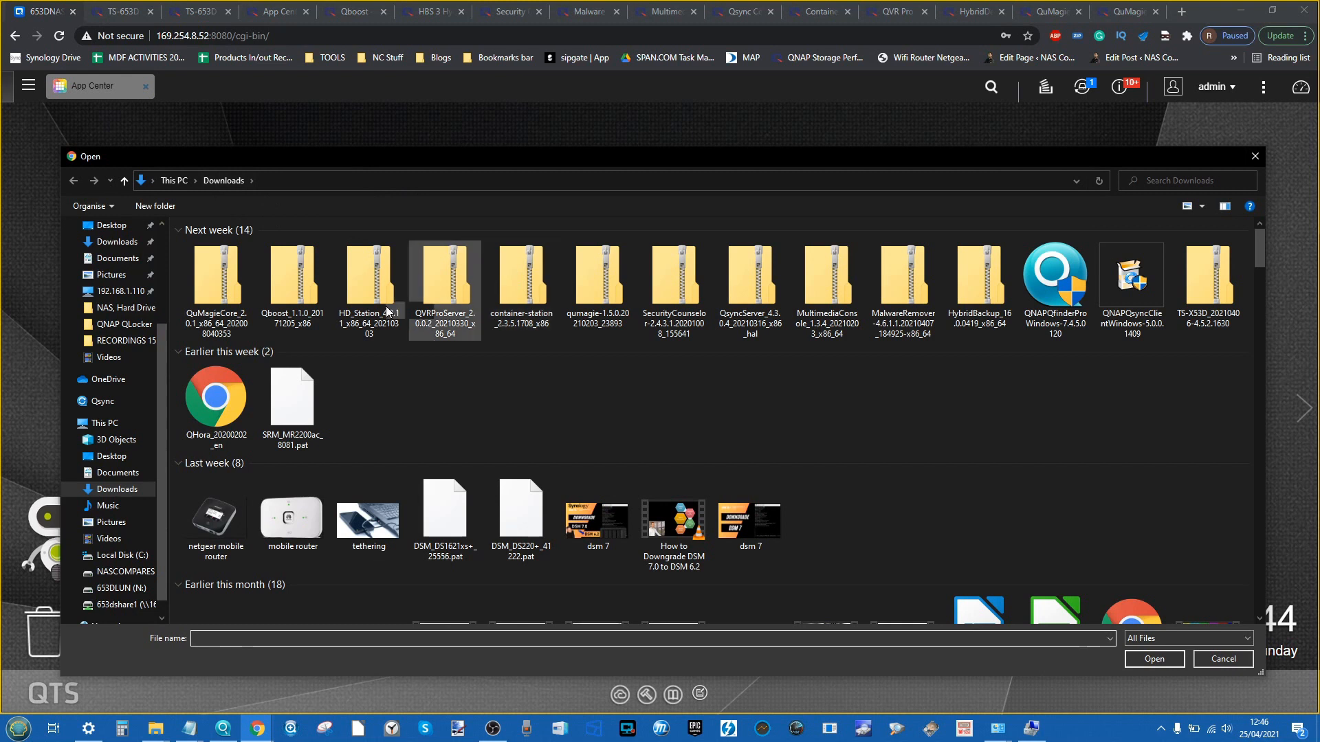
double_click(979, 289)
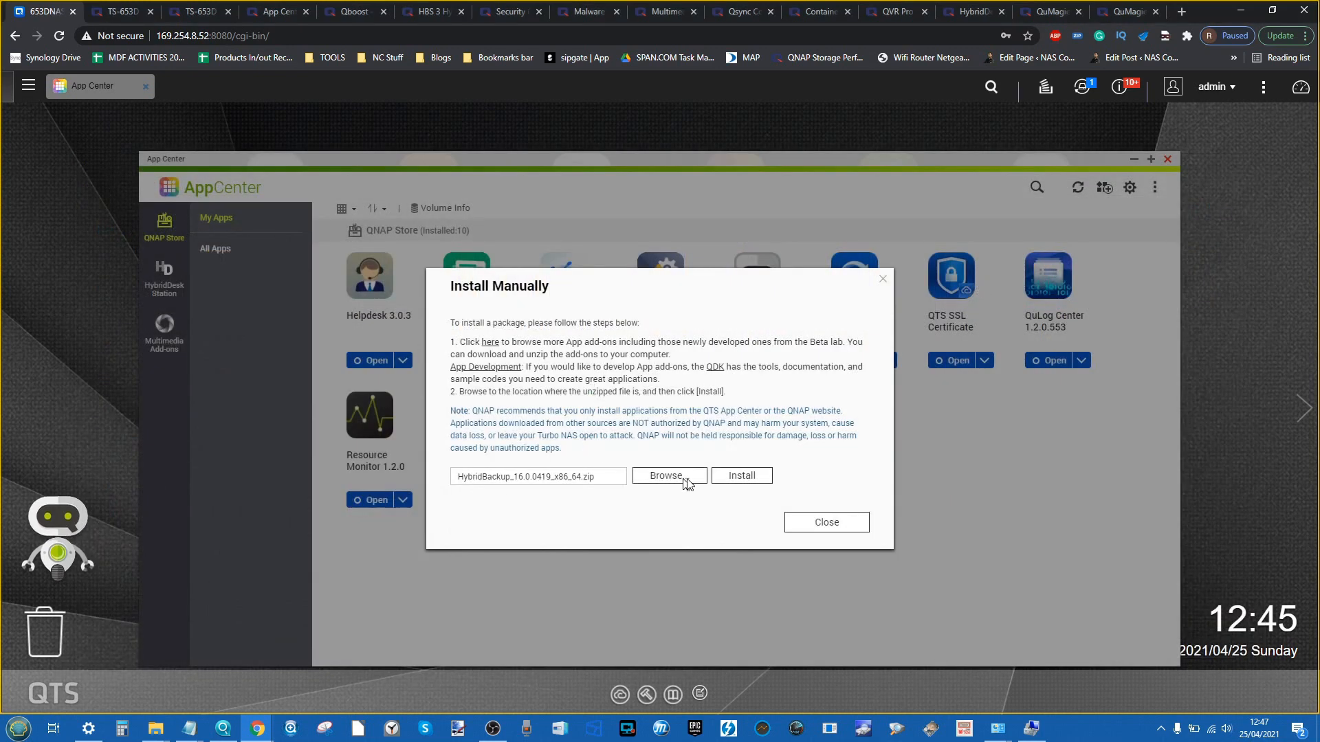
click(751, 473)
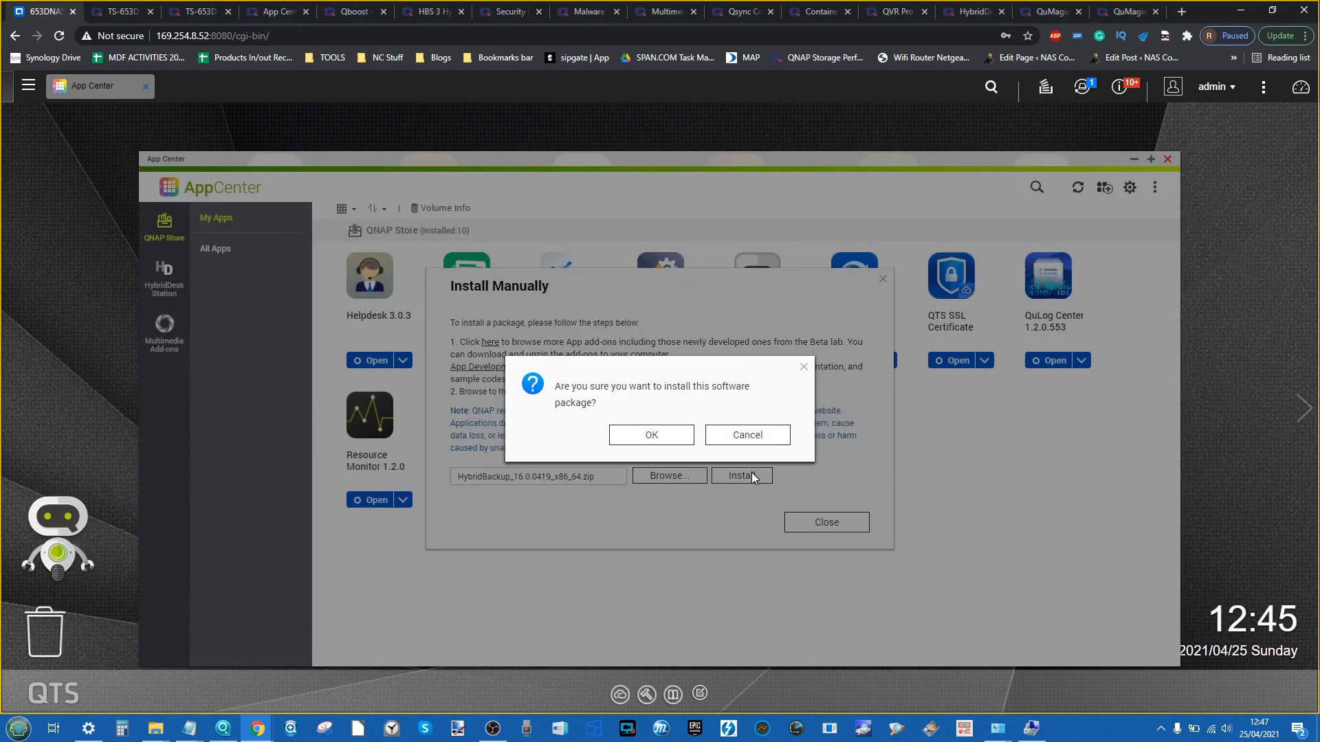
click(647, 430)
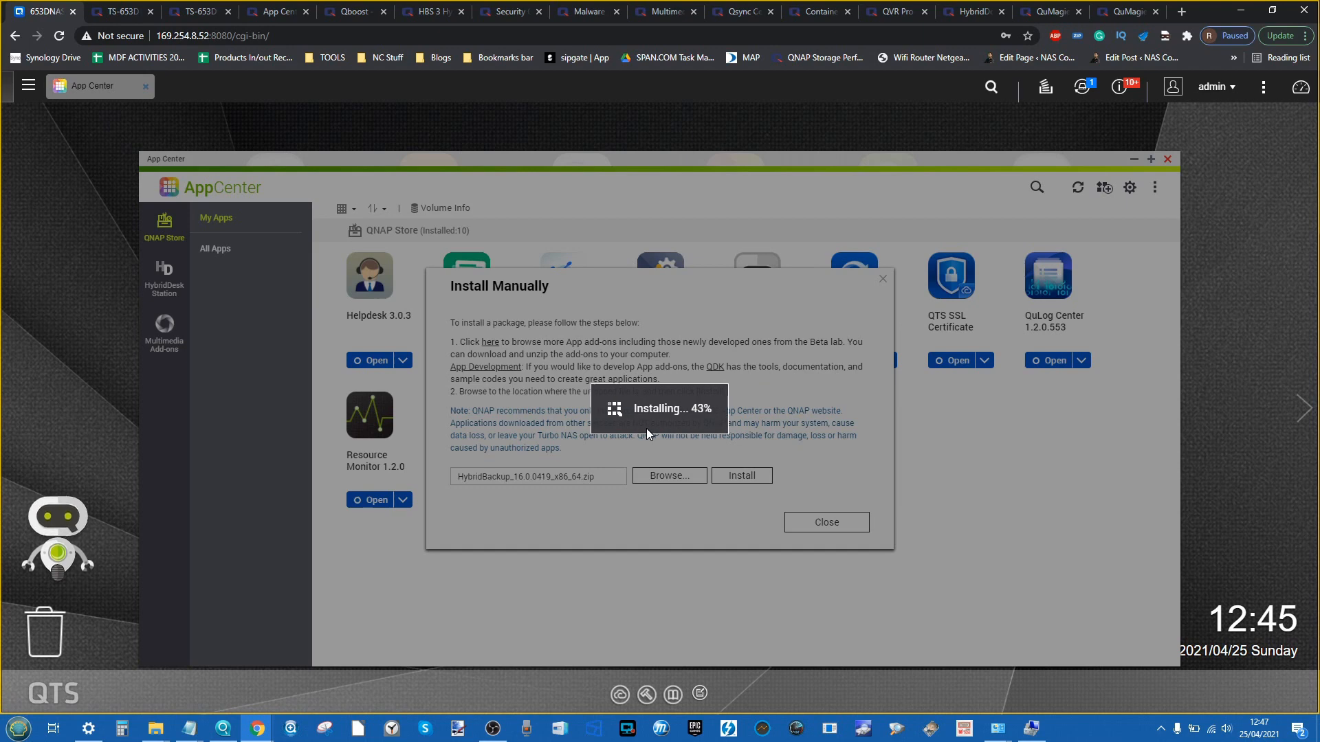
click(492, 721)
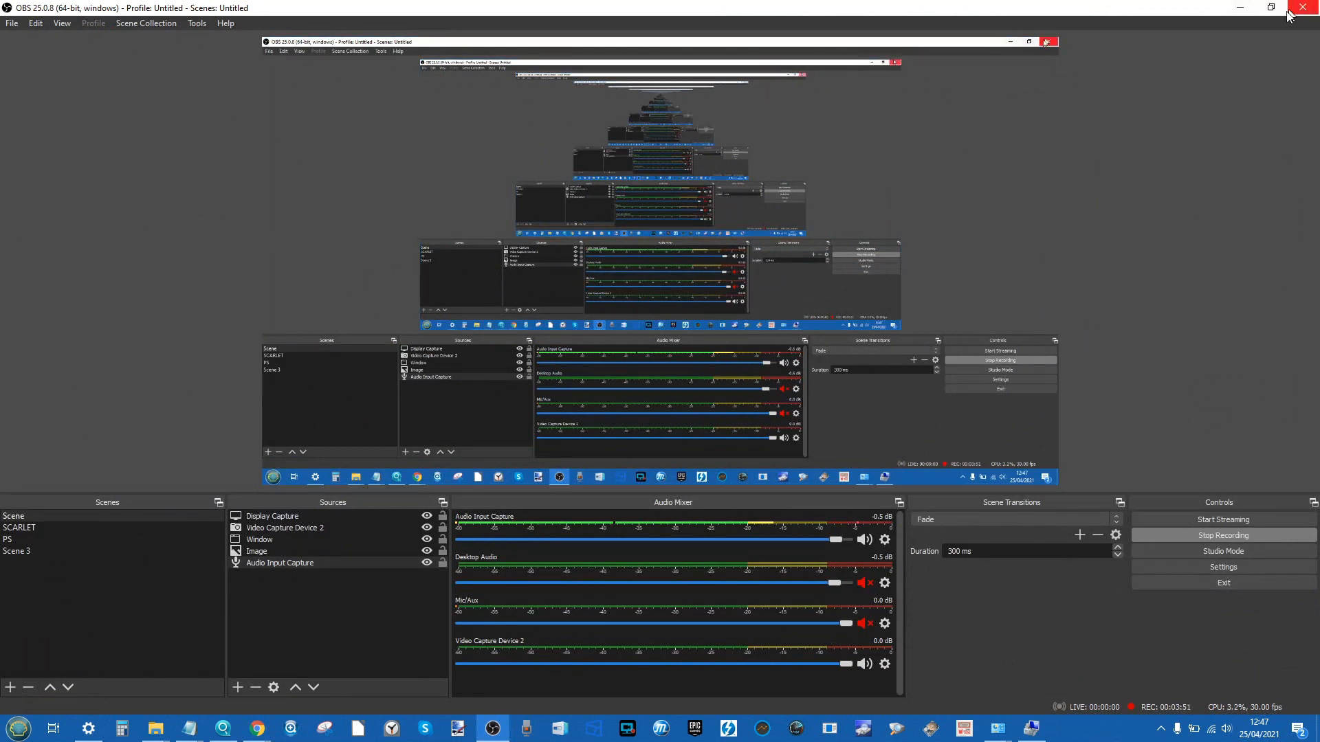
click(1240, 8)
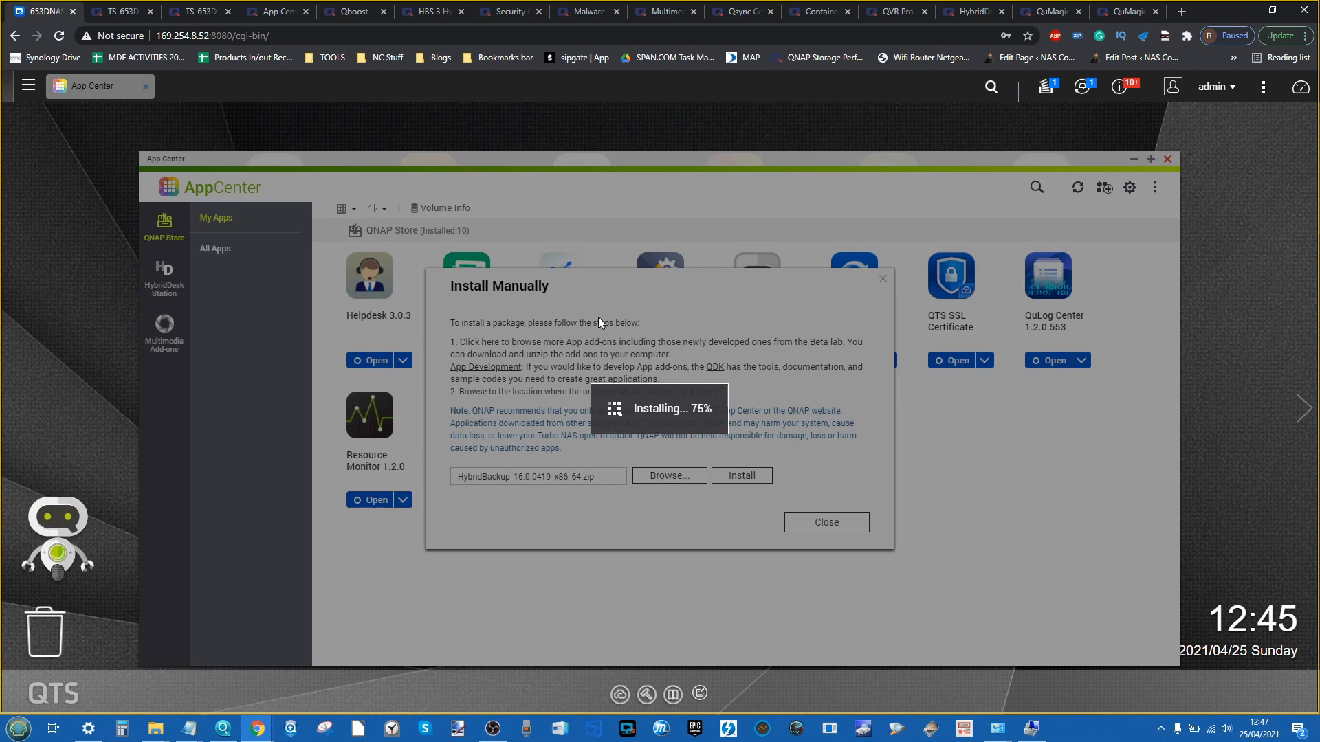
Go from the TS-653D product page through its downloads to the App Center listing on the QNAP website
click(117, 8)
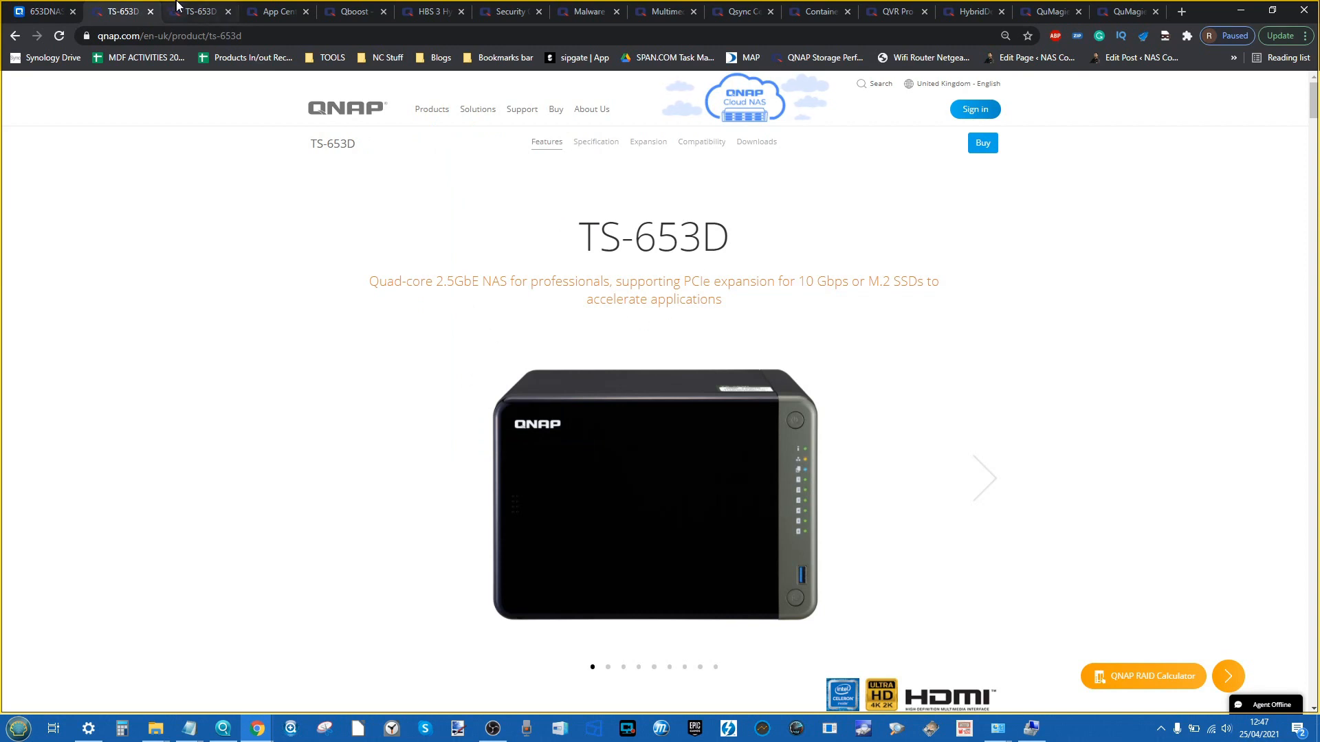
click(756, 148)
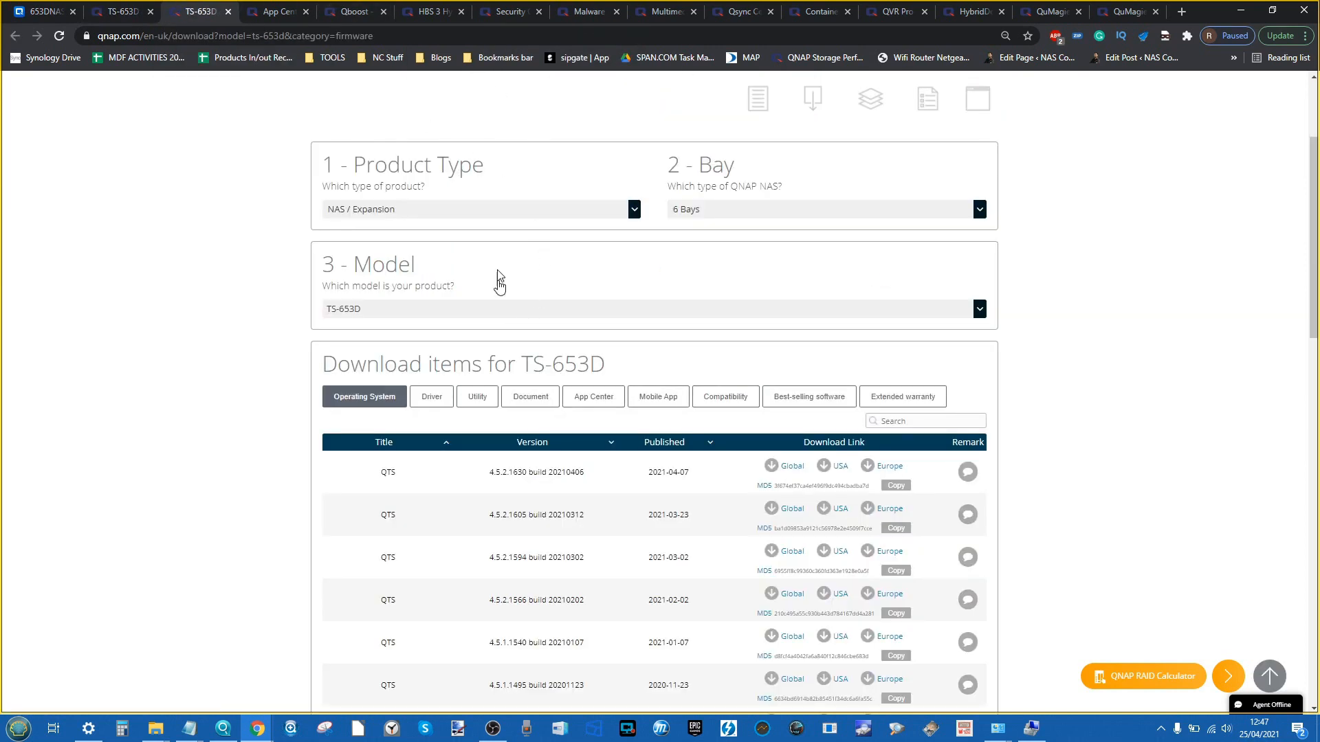
click(604, 413)
click(288, 16)
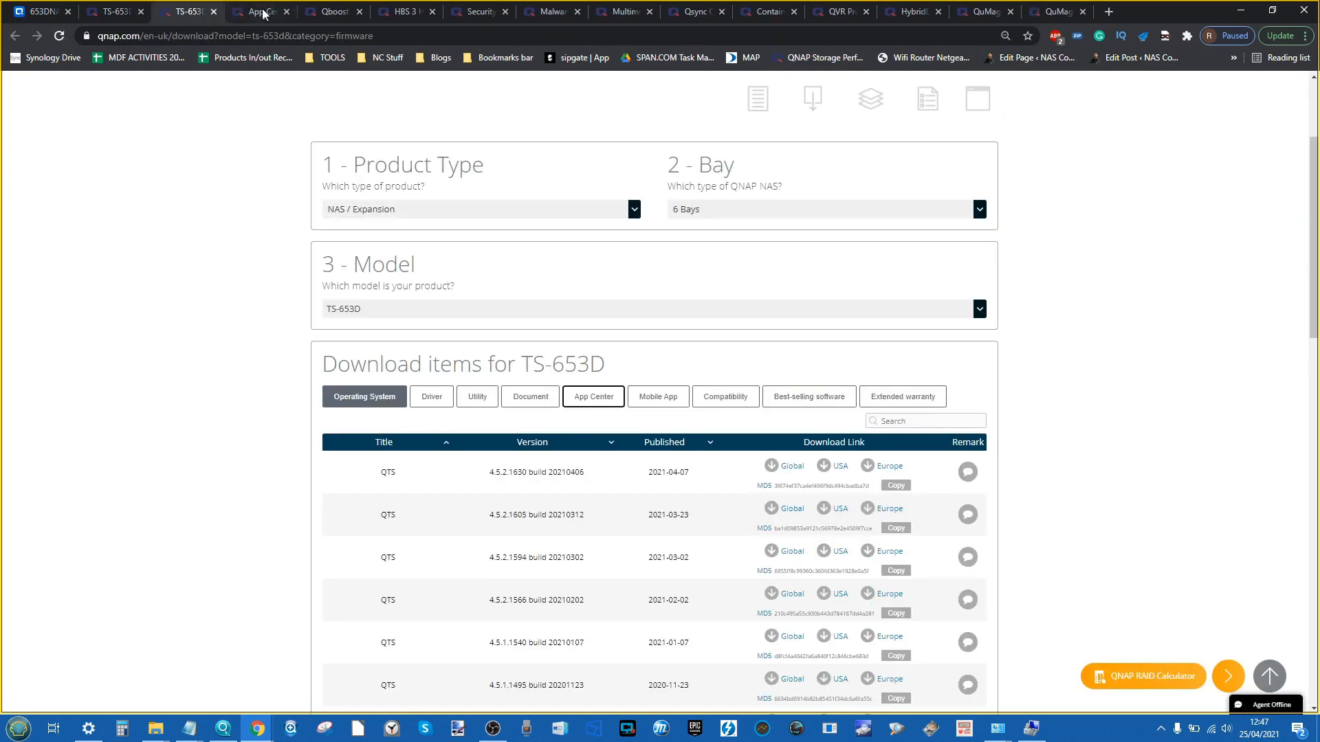
click(263, 14)
Examine the full list of apps and categories offered on the QNAP website for the TS-653D with QTS 4.5.2
scroll(758, 341, down, 5)
scroll(757, 341, down, 20)
scroll(757, 341, up, 12)
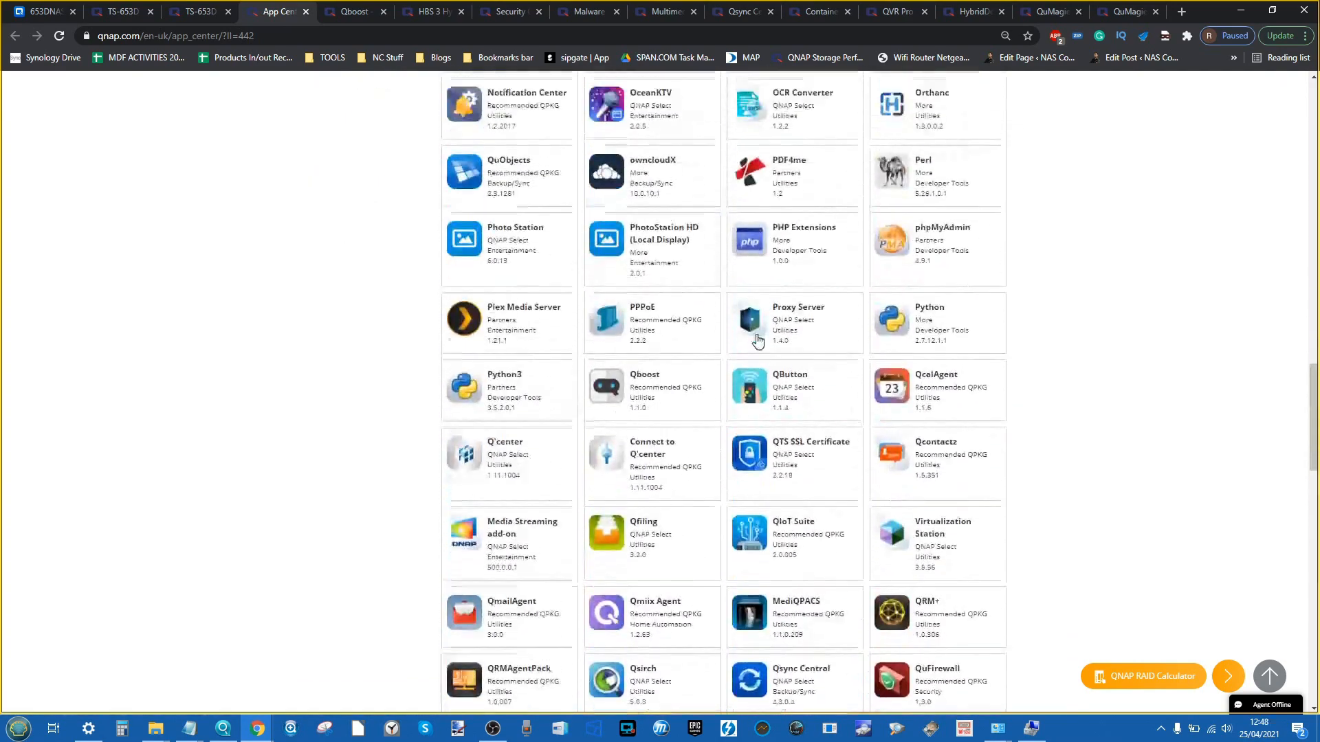
scroll(757, 341, up, 10)
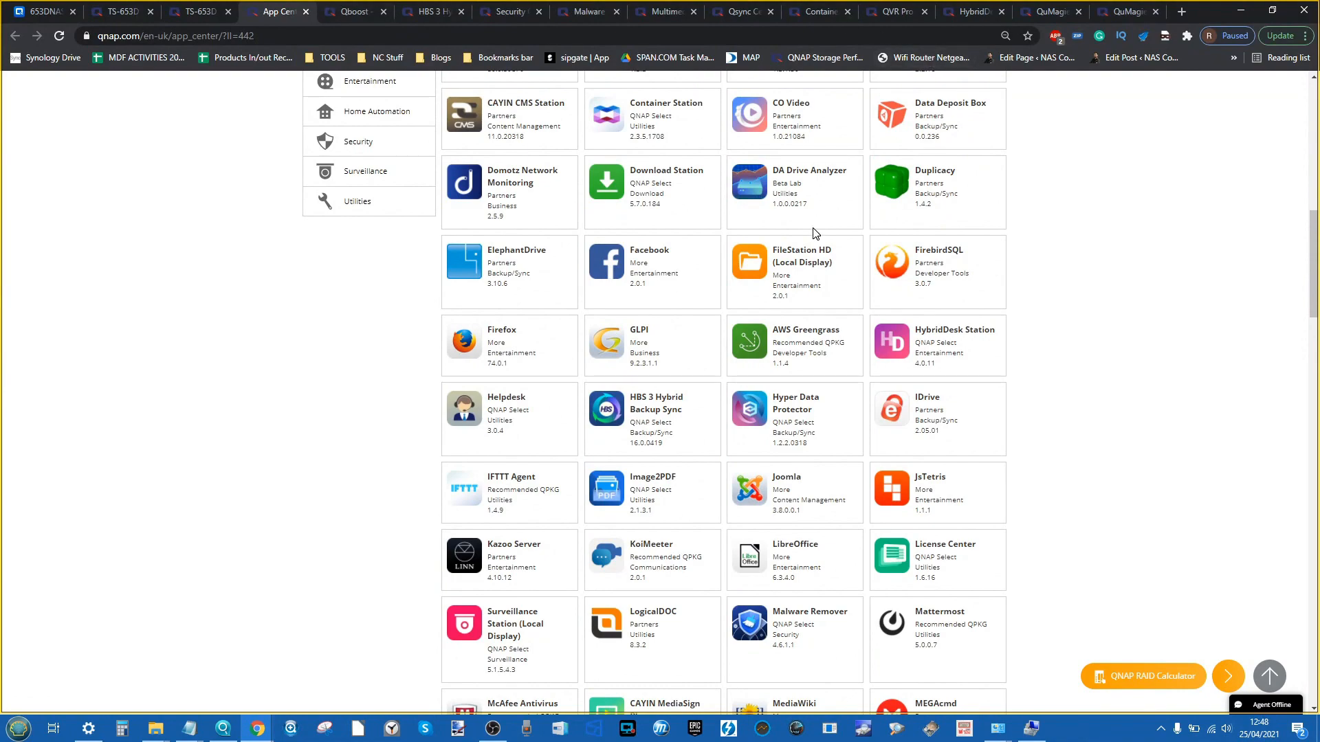
scroll(813, 231, down, 5)
scroll(813, 234, down, 20)
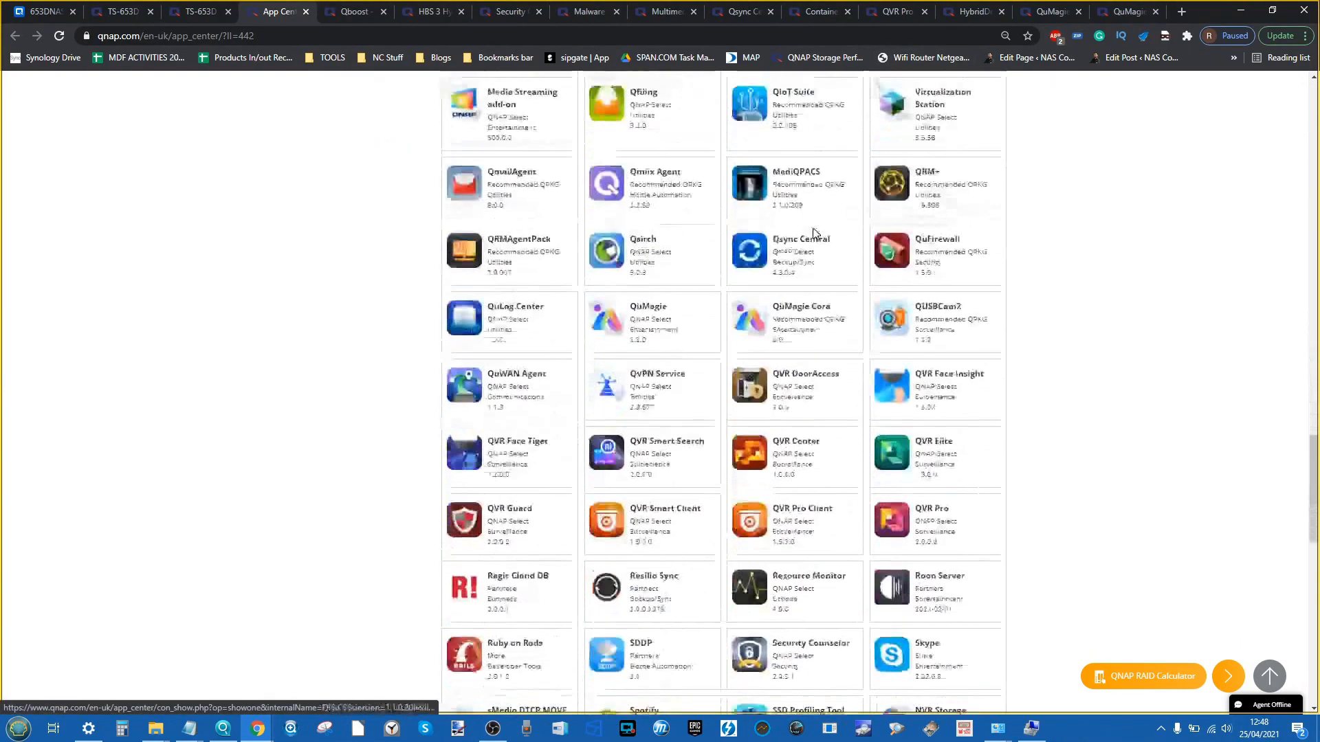
scroll(813, 234, up, 20)
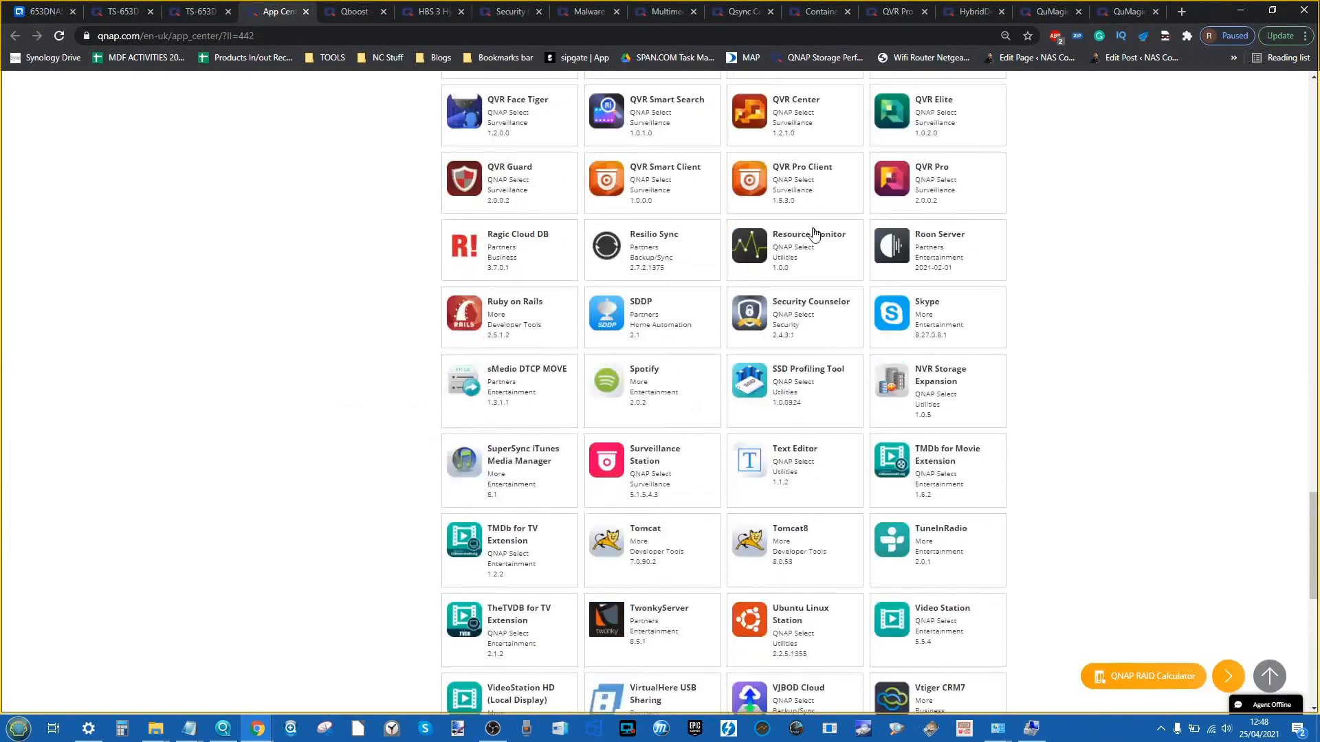
scroll(814, 233, up, 20)
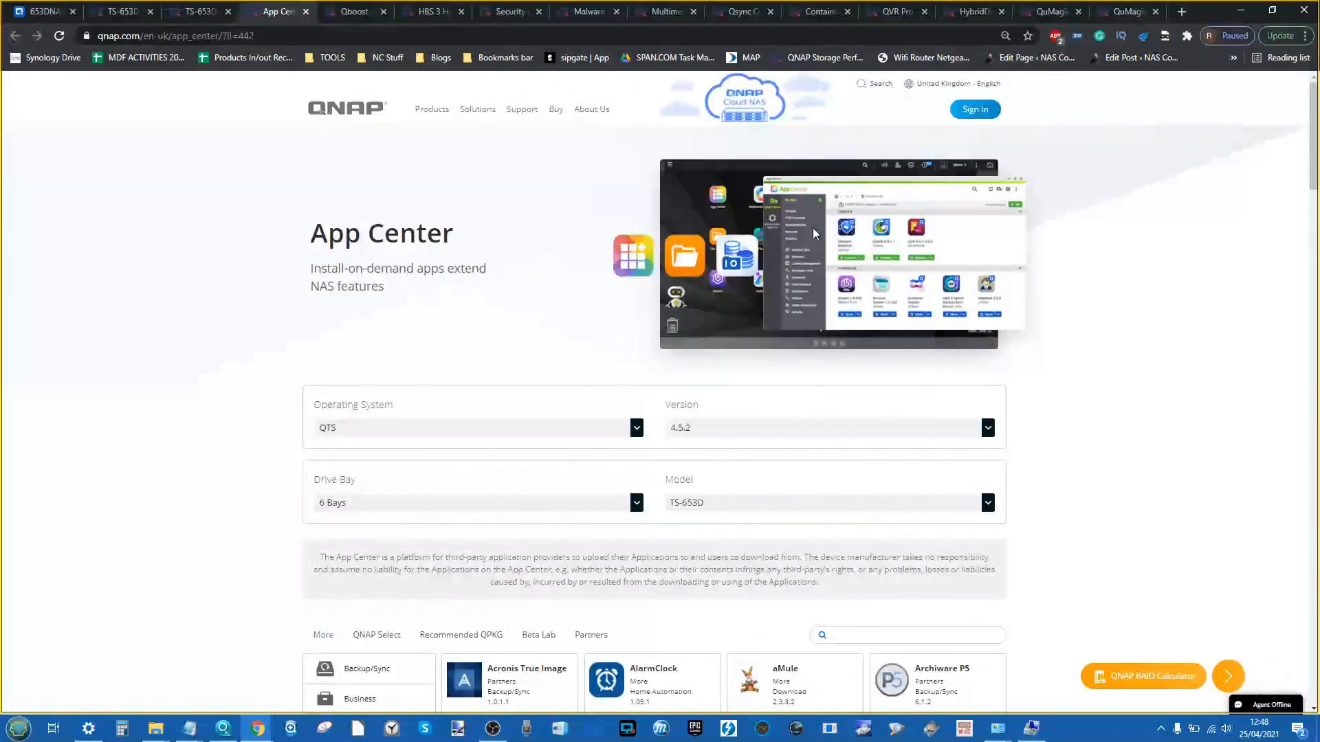
scroll(737, 323, down, 6)
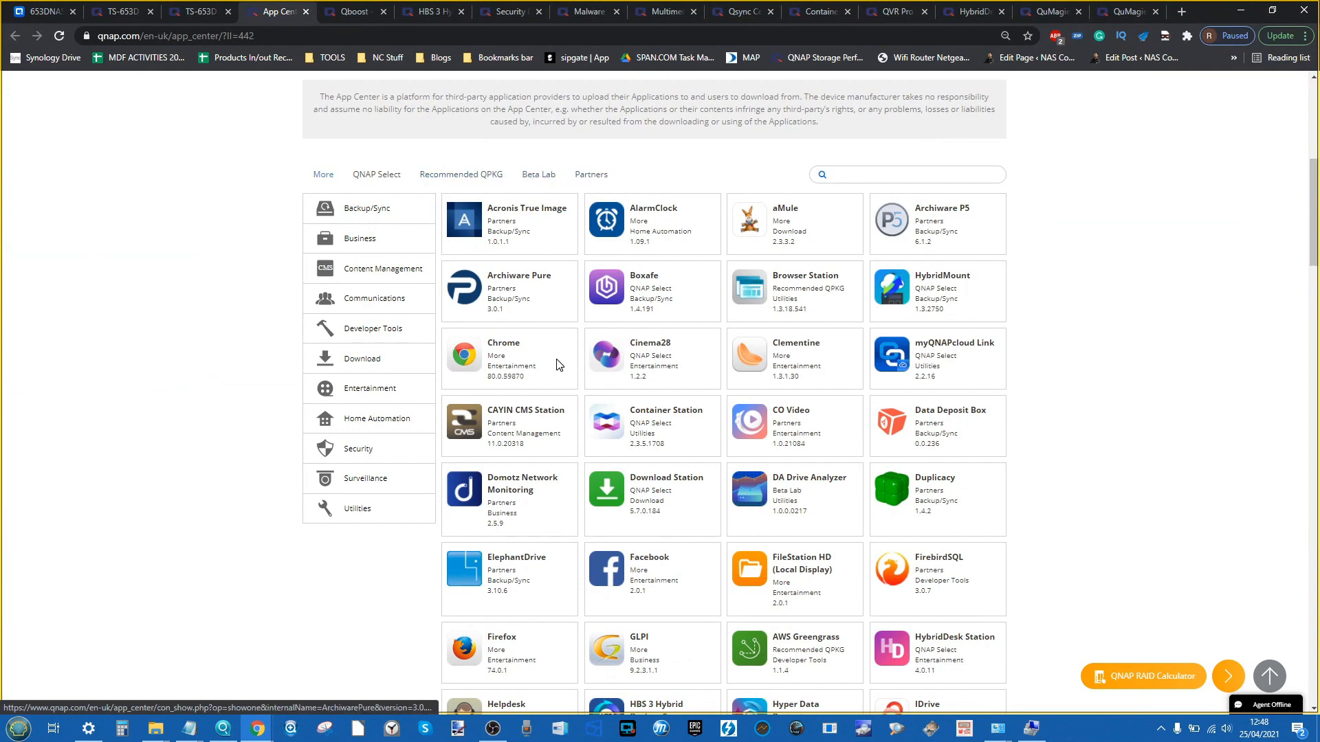
Return to the NAS desktop, acknowledge the completed installation, and close the manual installation dialog and App Center
click(58, 10)
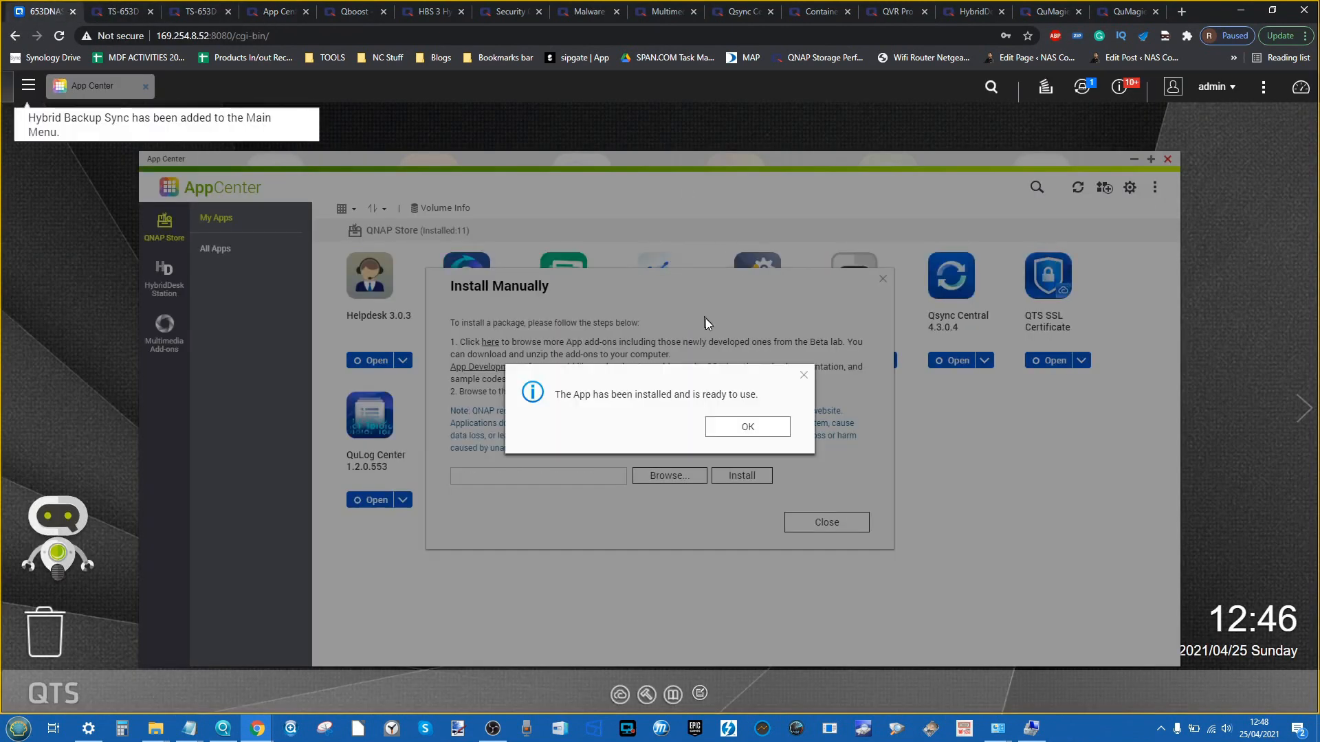
click(777, 427)
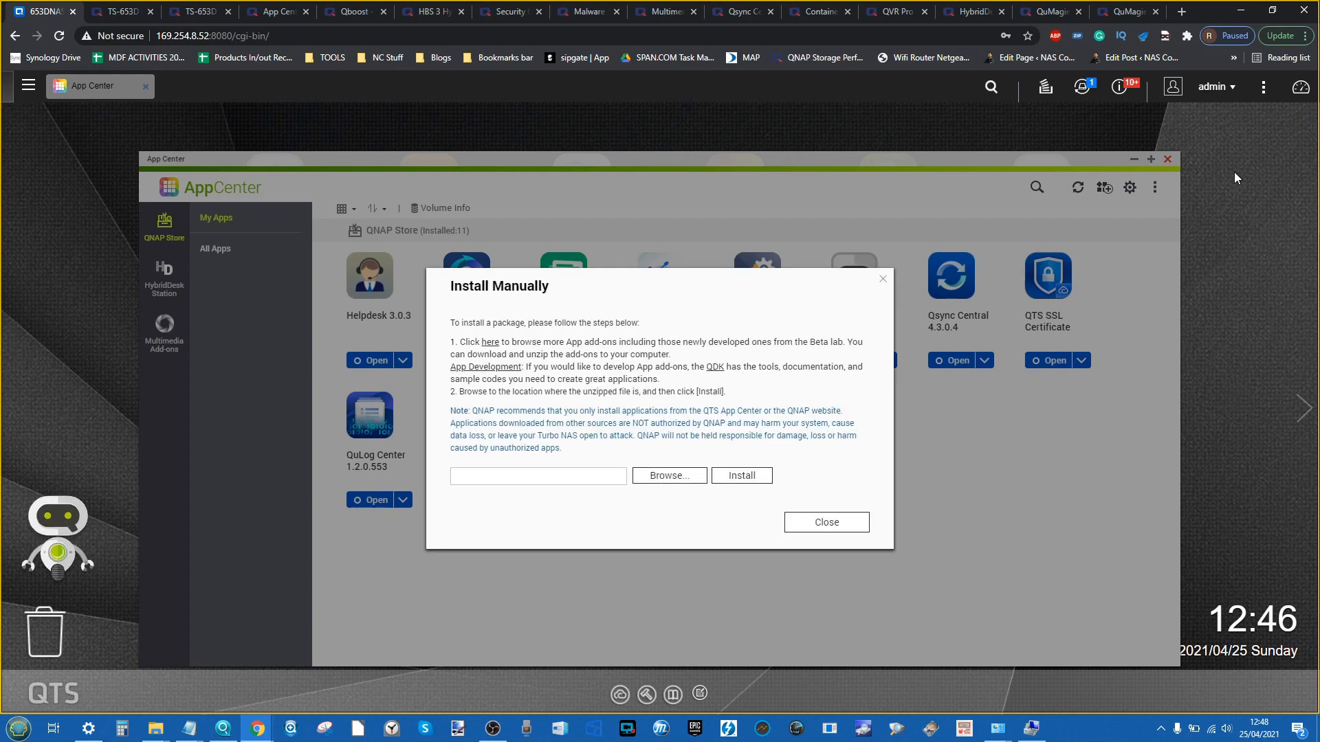
click(882, 284)
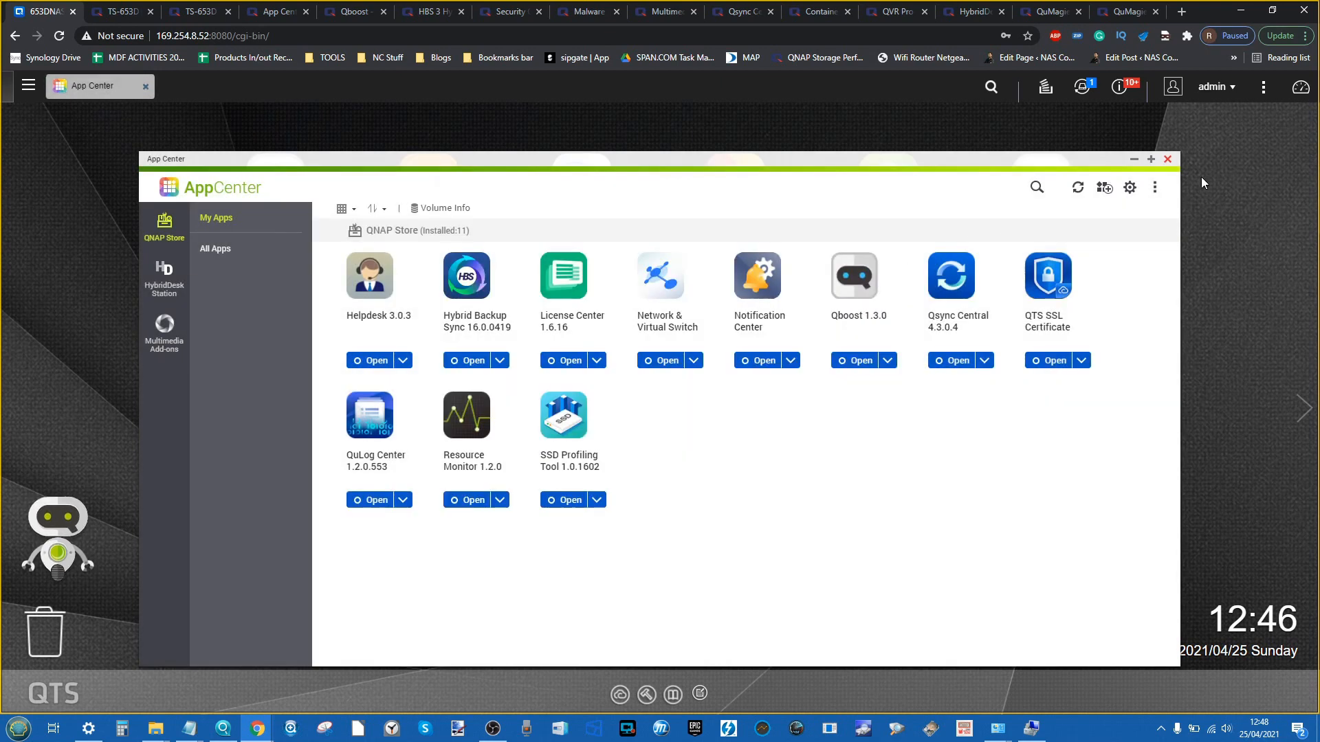
click(1167, 159)
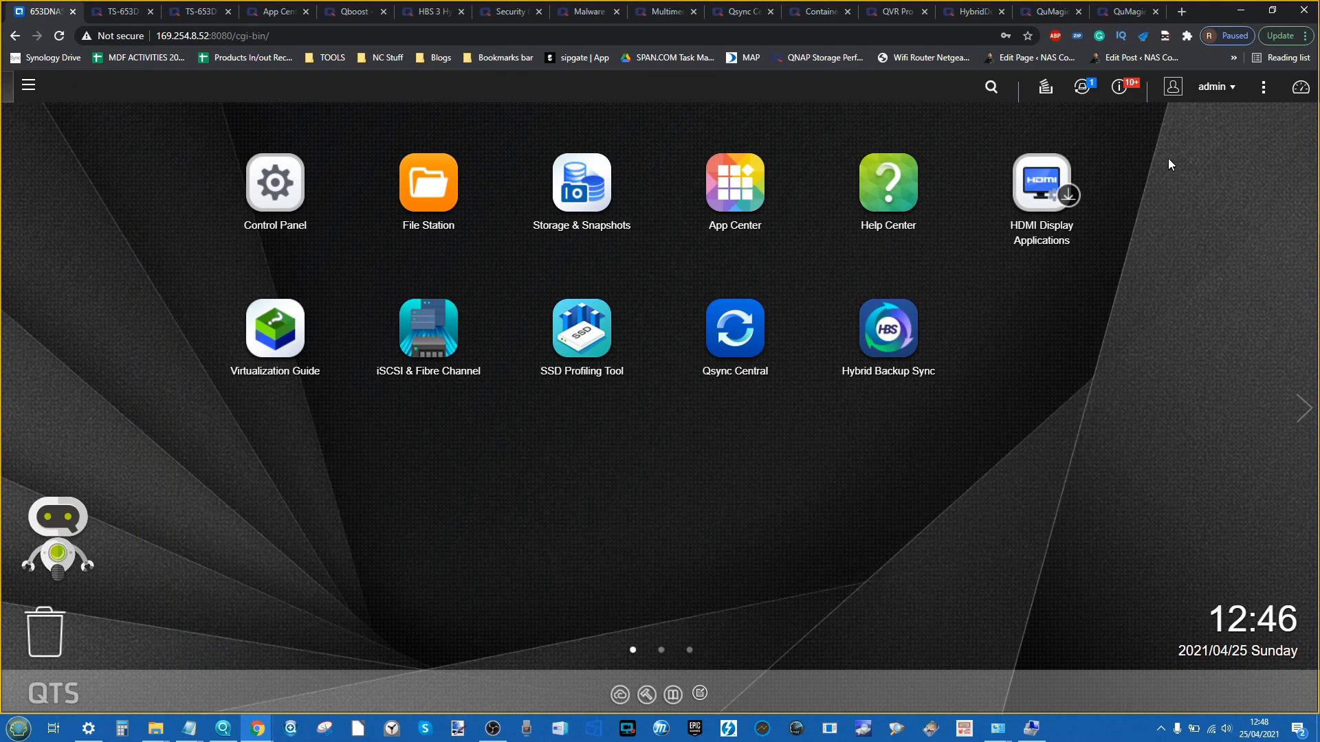
Launch Hybrid Backup Sync, dismiss the Amazon Drive notice, and review and accept its privacy policy
click(888, 330)
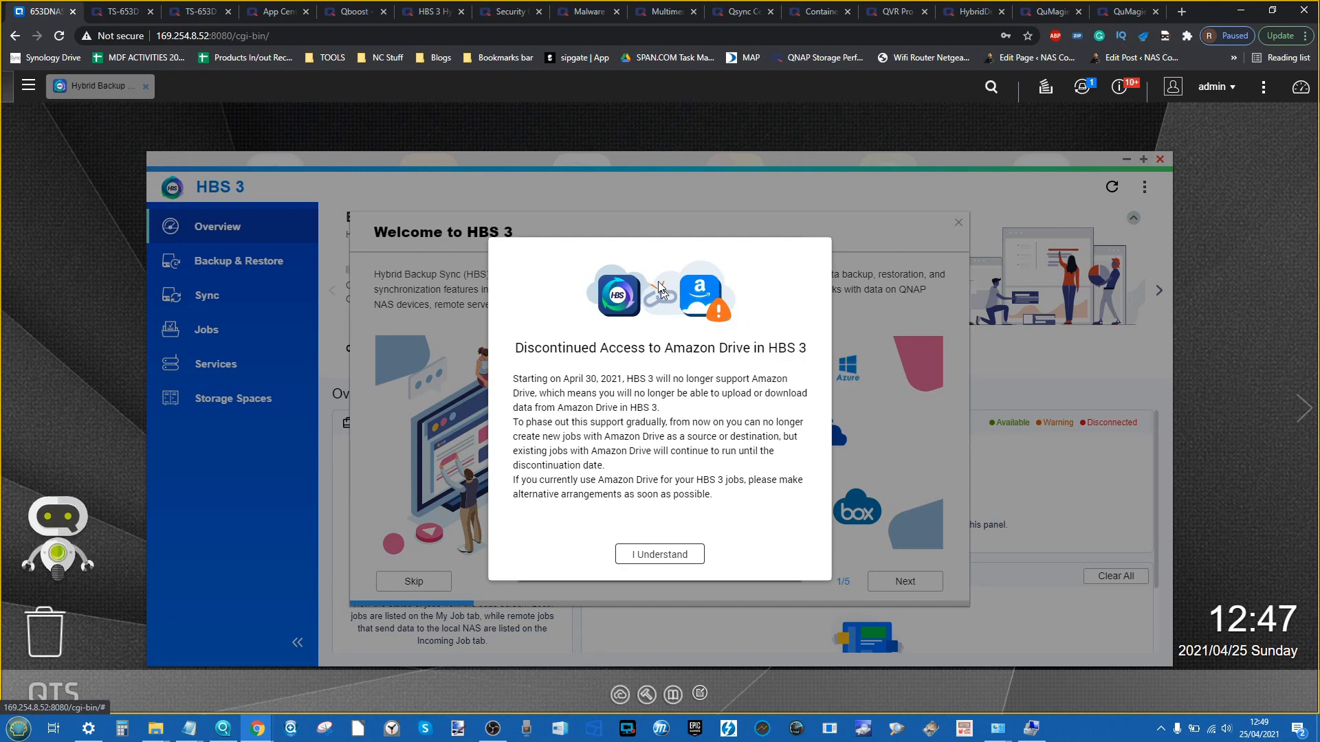
click(668, 554)
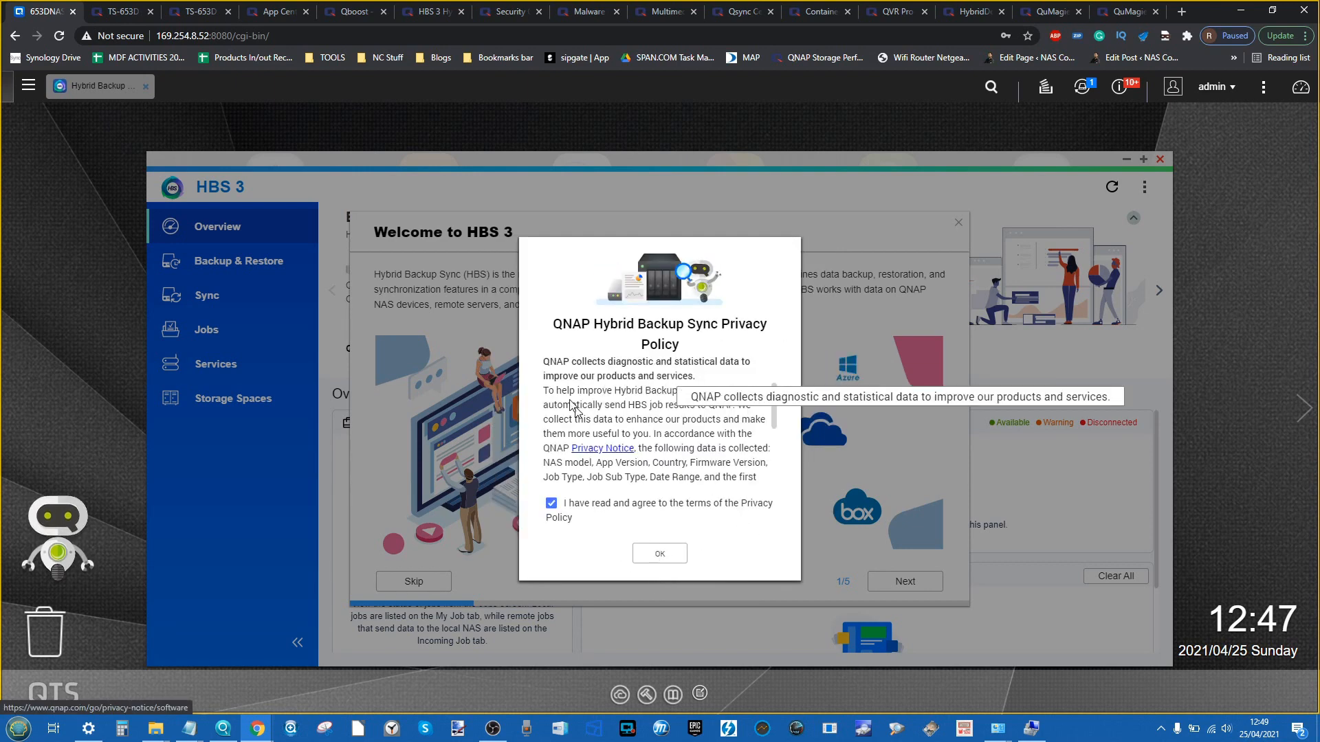
scroll(627, 406, down, 5)
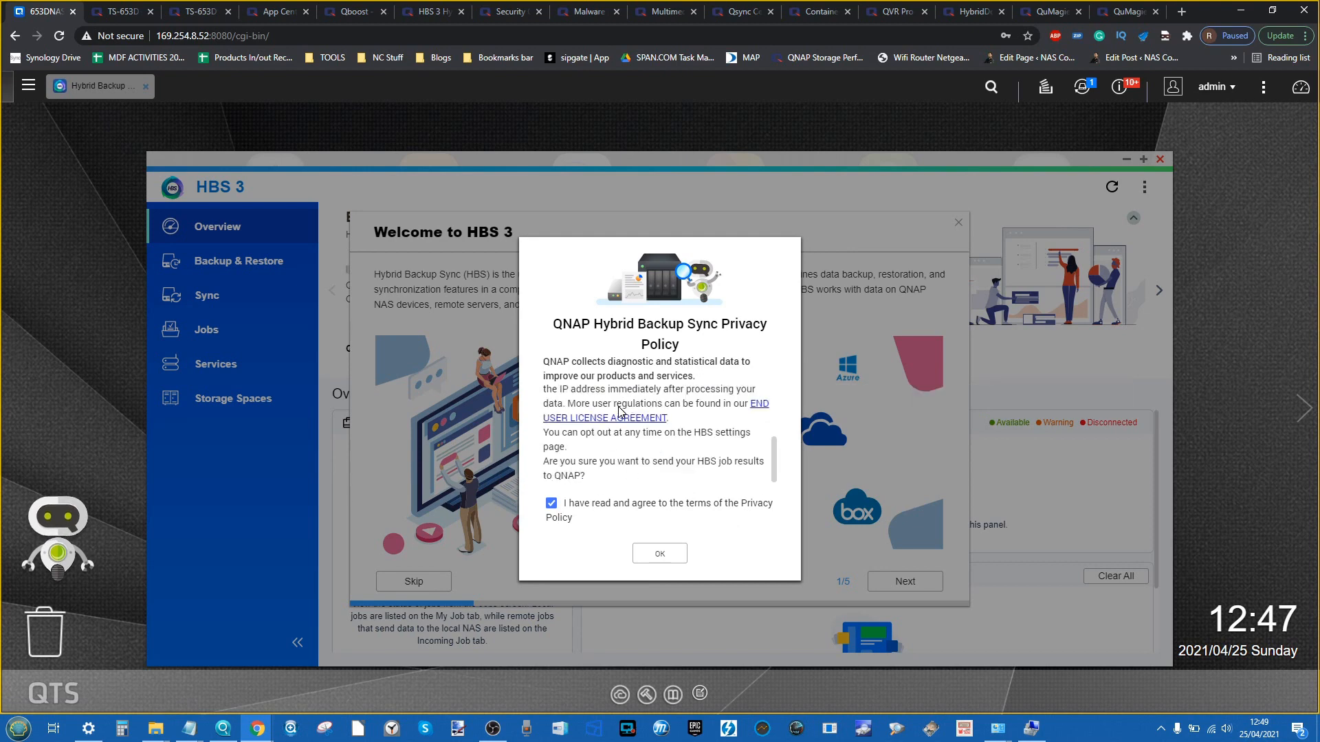
scroll(637, 409, up, 5)
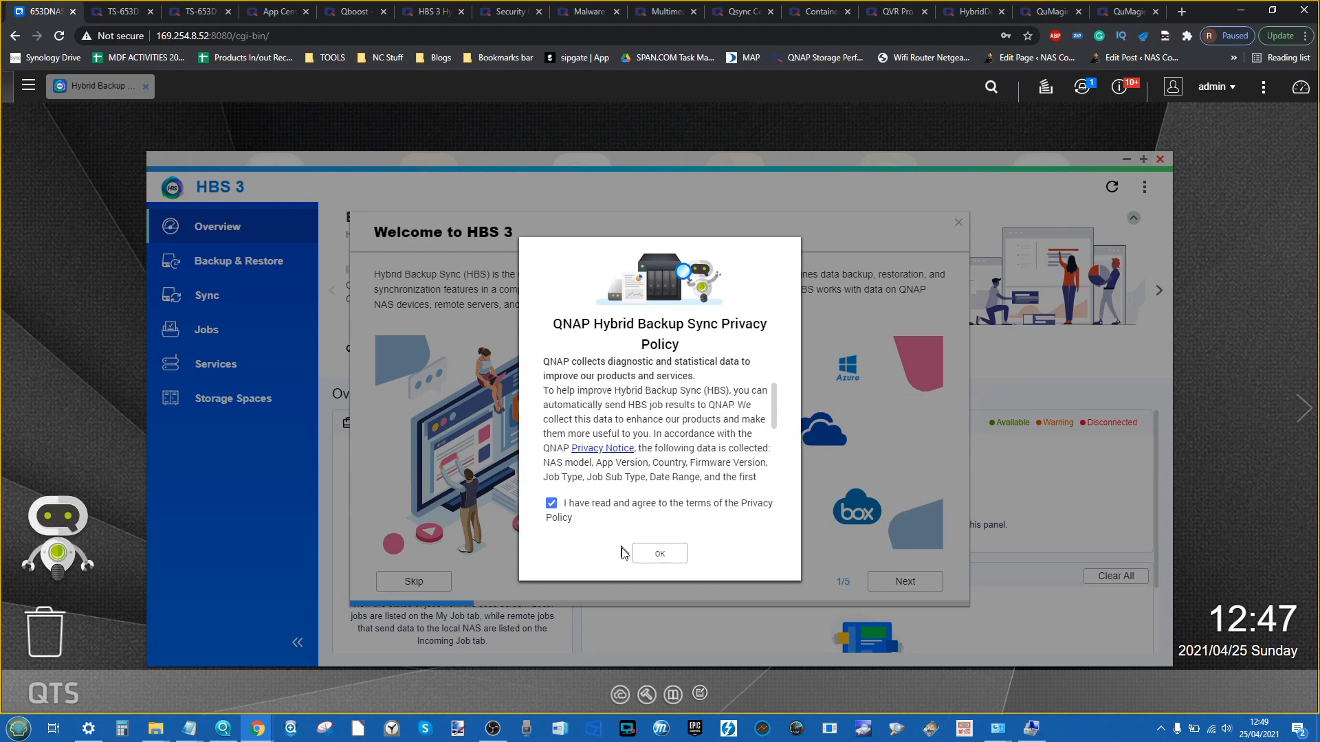
click(664, 554)
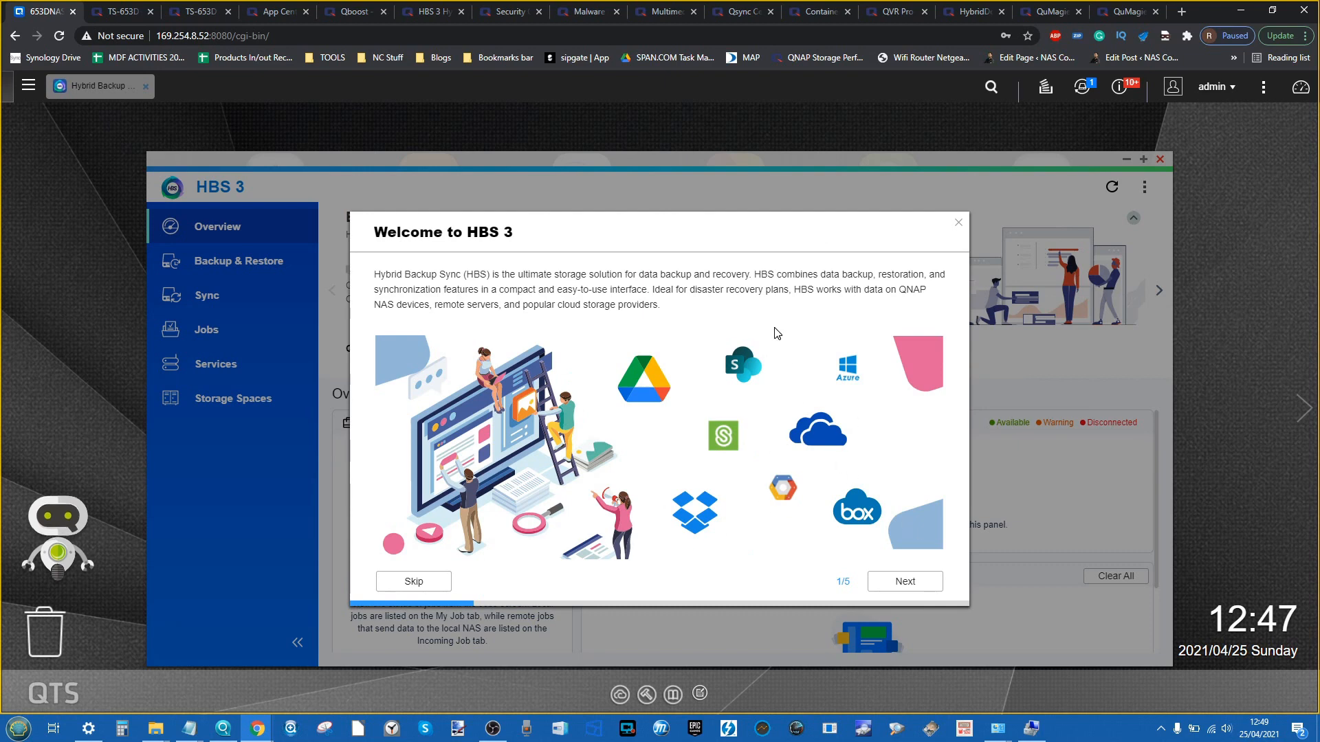
Go through the five-page HBS 3 welcome guide and choose not to display it at the next start
click(921, 583)
click(921, 583)
click(921, 583)
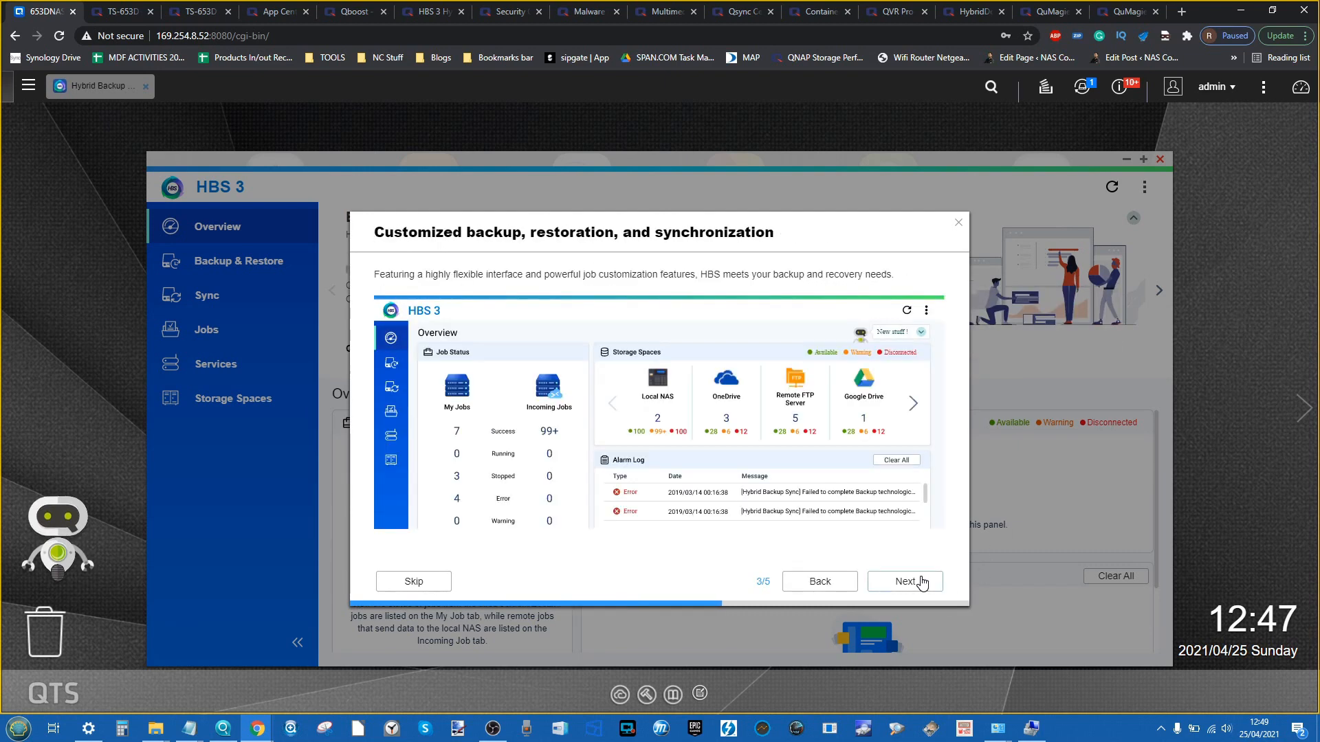
click(921, 583)
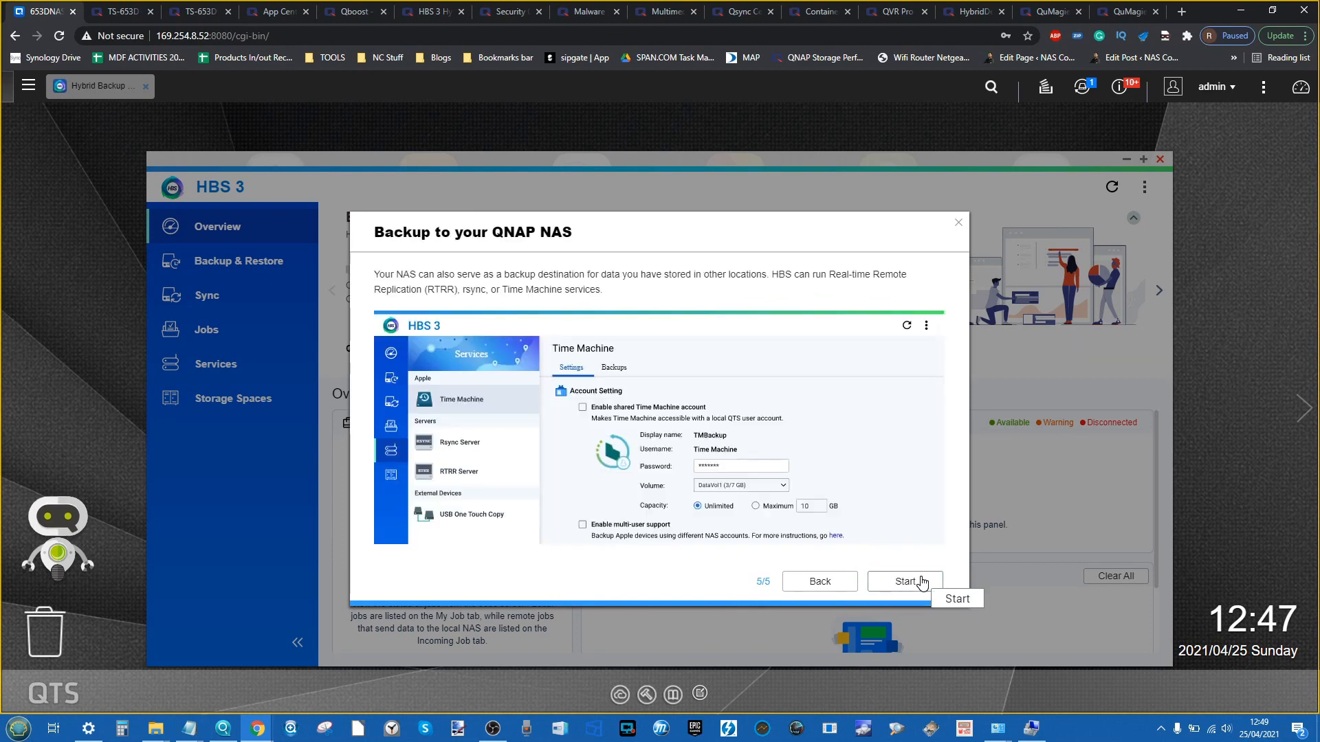
click(922, 583)
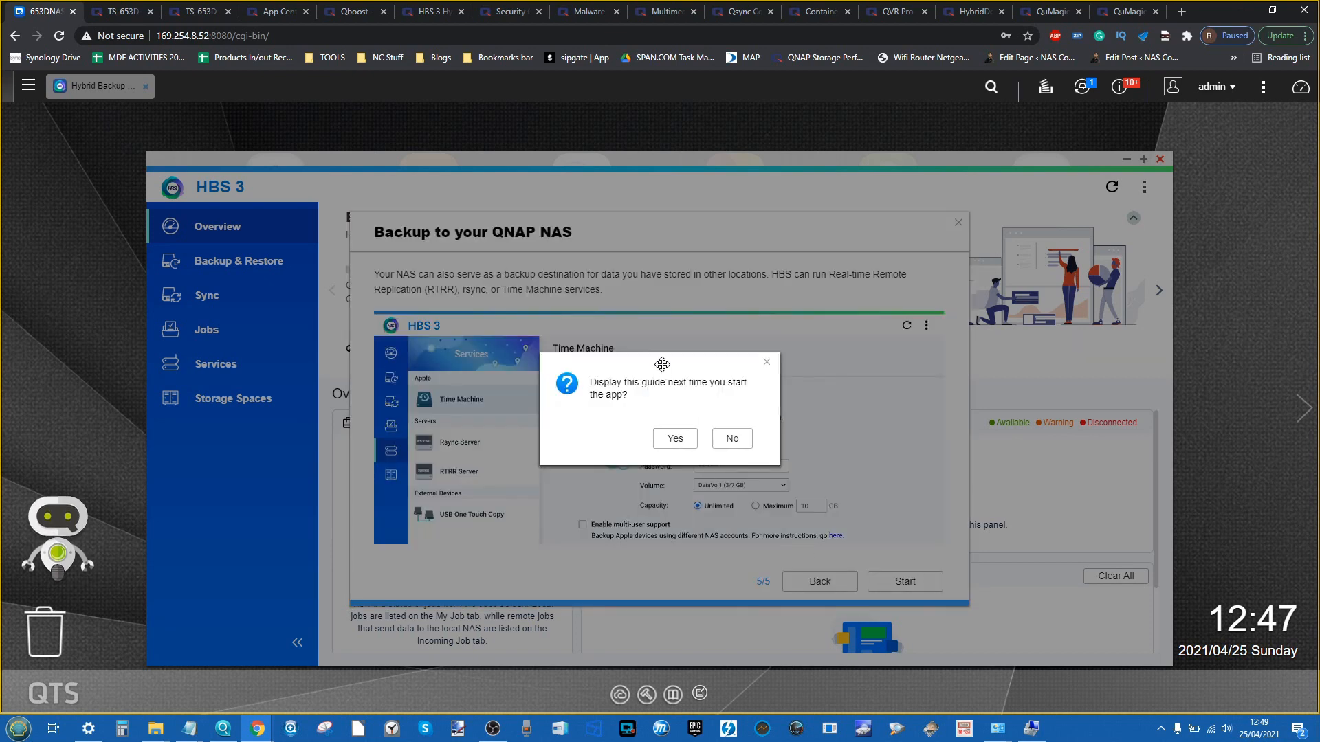
click(732, 443)
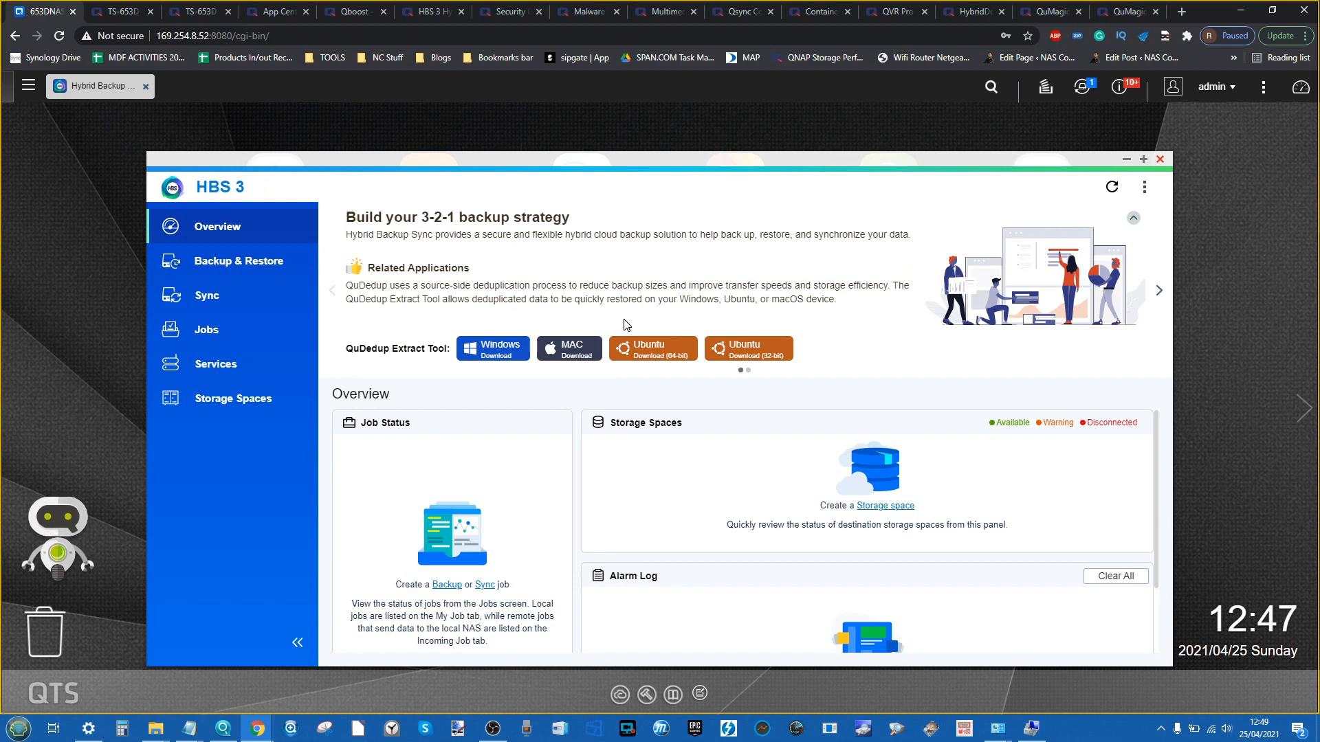
Start a new backup job in Backup & Restore and select 653DSHARE1 on DataVol1 as the source folder
click(262, 265)
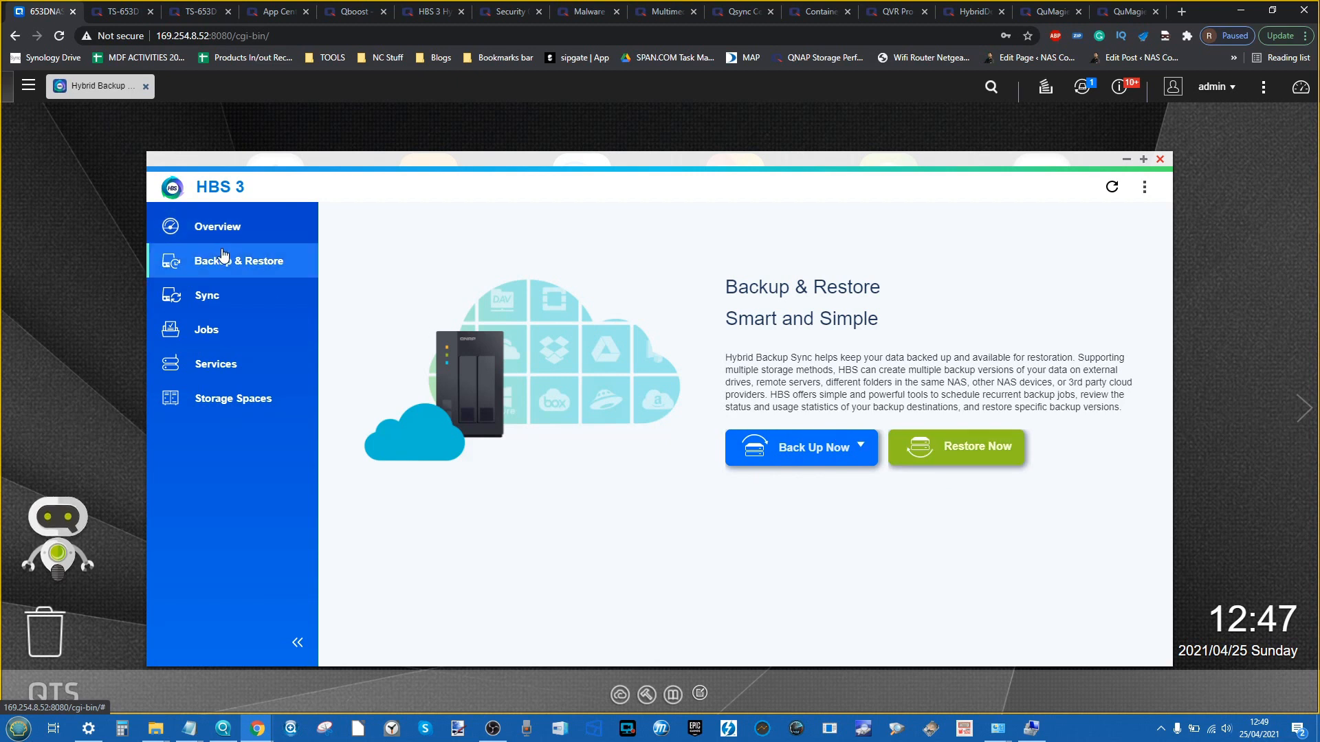
click(845, 450)
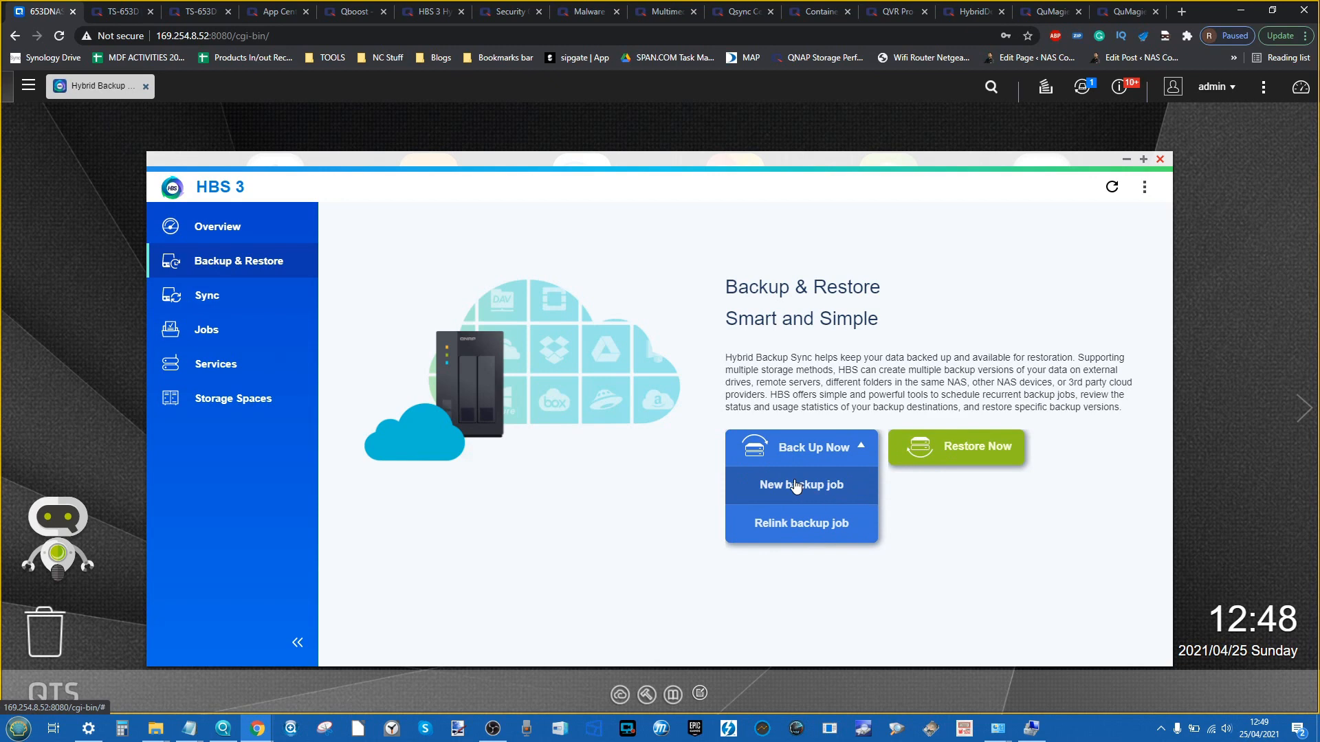
click(795, 486)
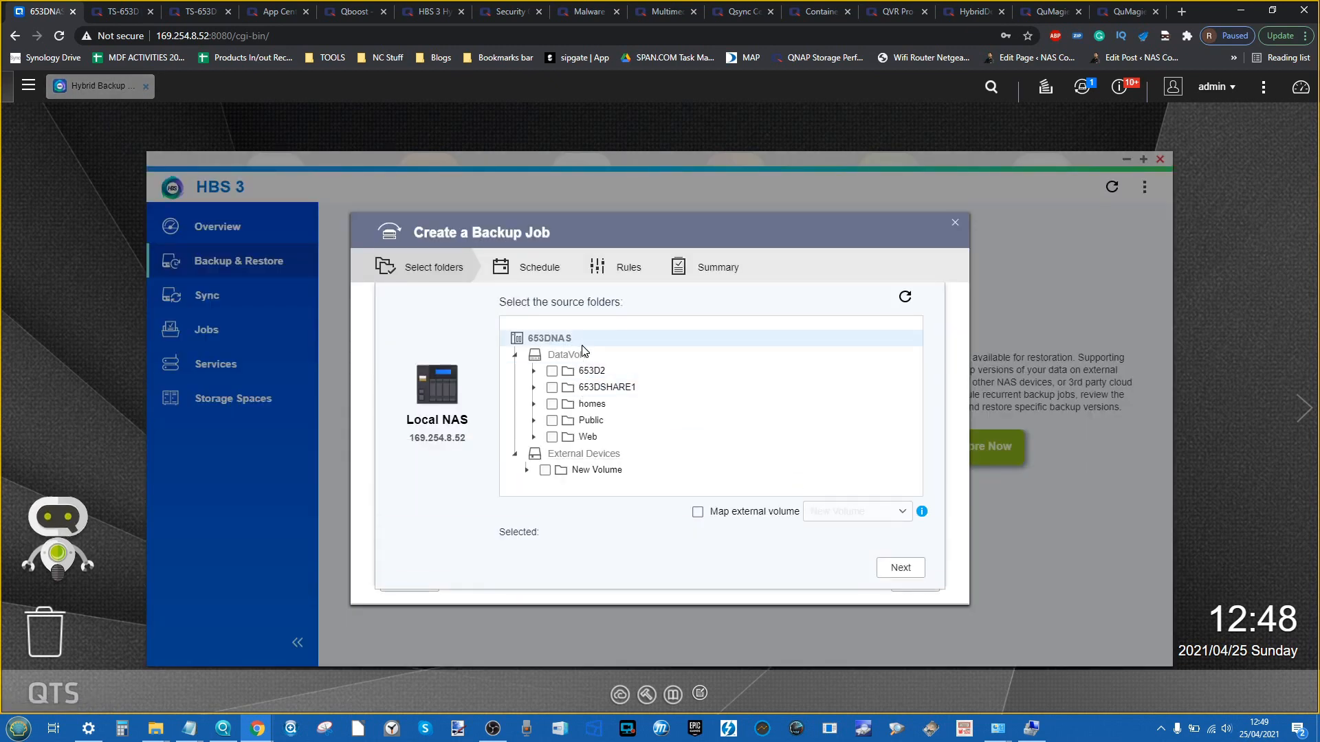
click(554, 388)
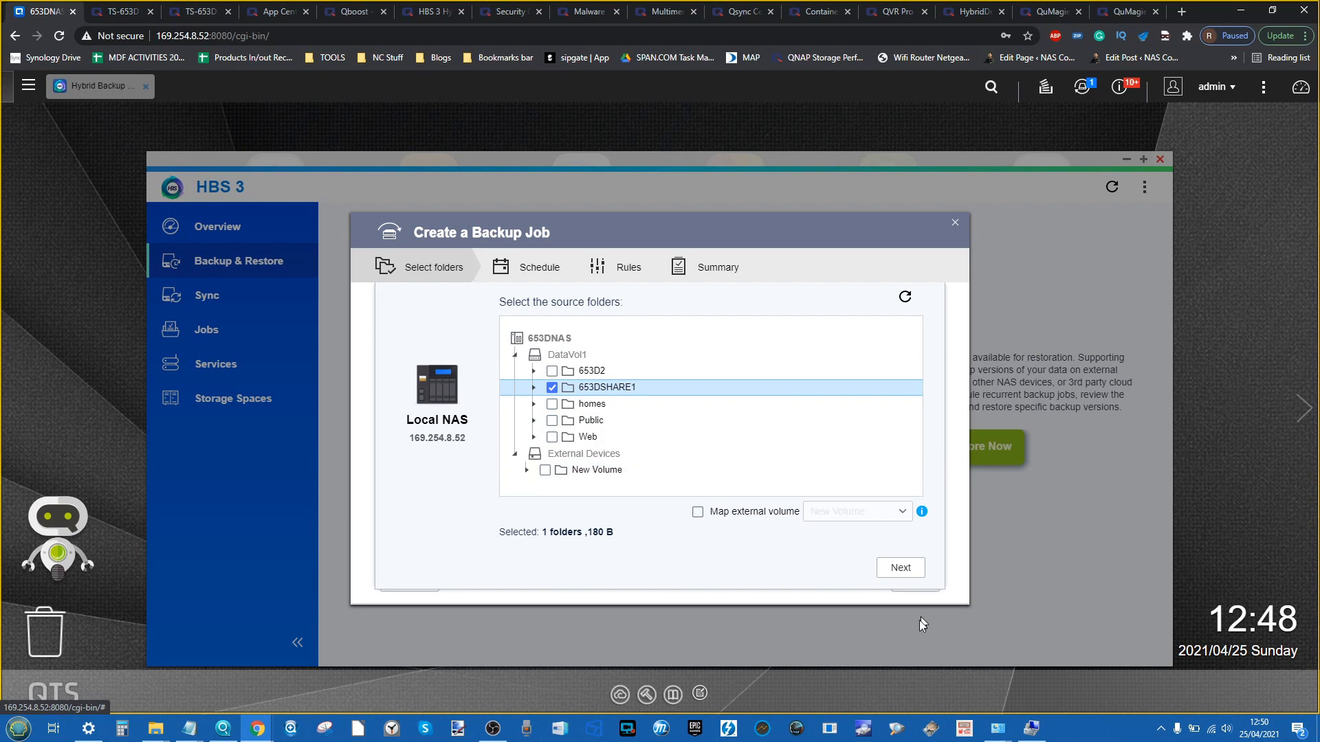
click(900, 570)
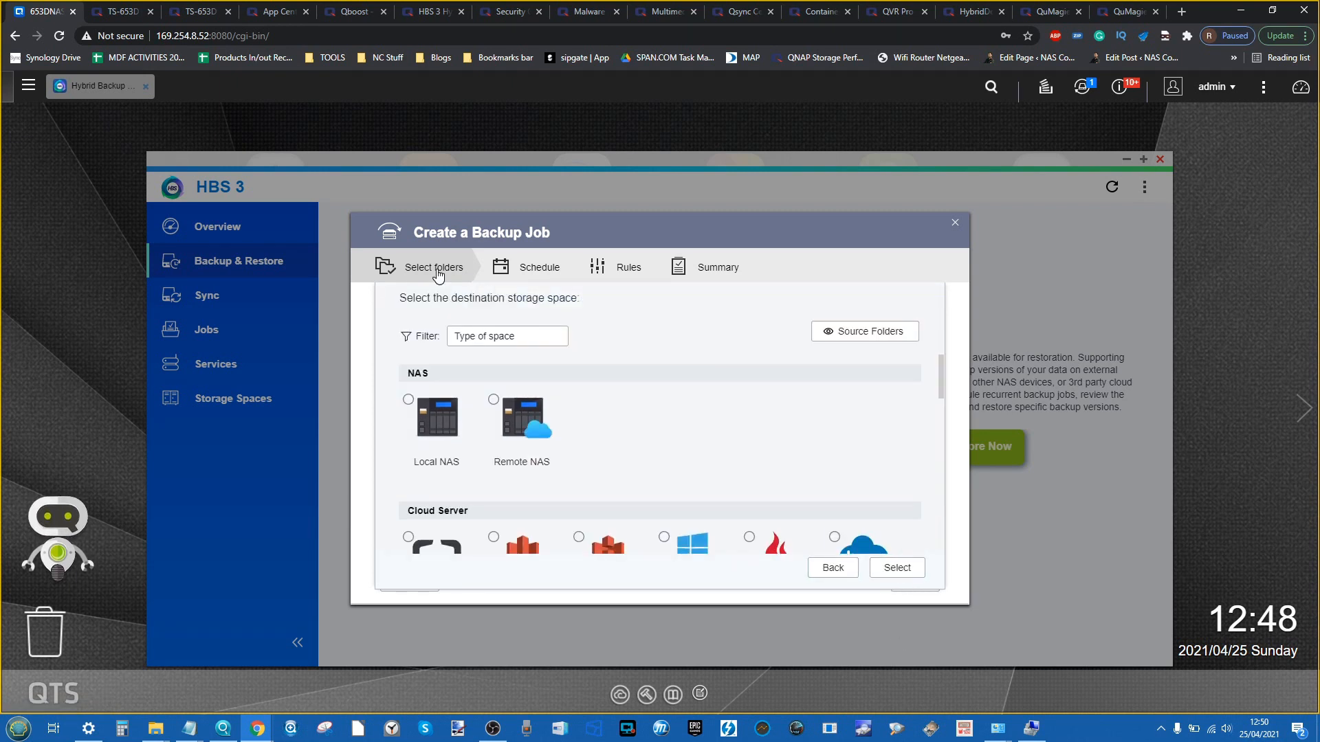
Go back to the source folders, try the Map external volume option, turn it off, and reselect 653DSHARE1
click(830, 569)
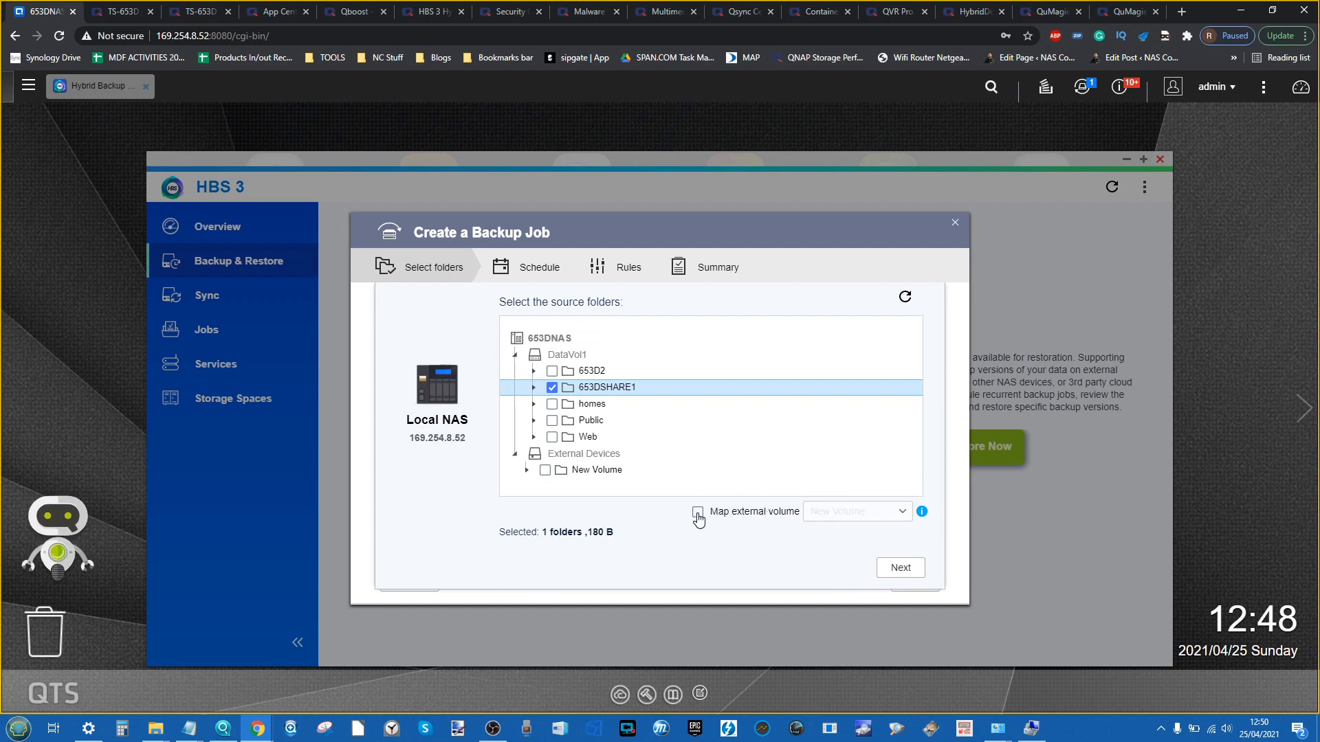
click(743, 517)
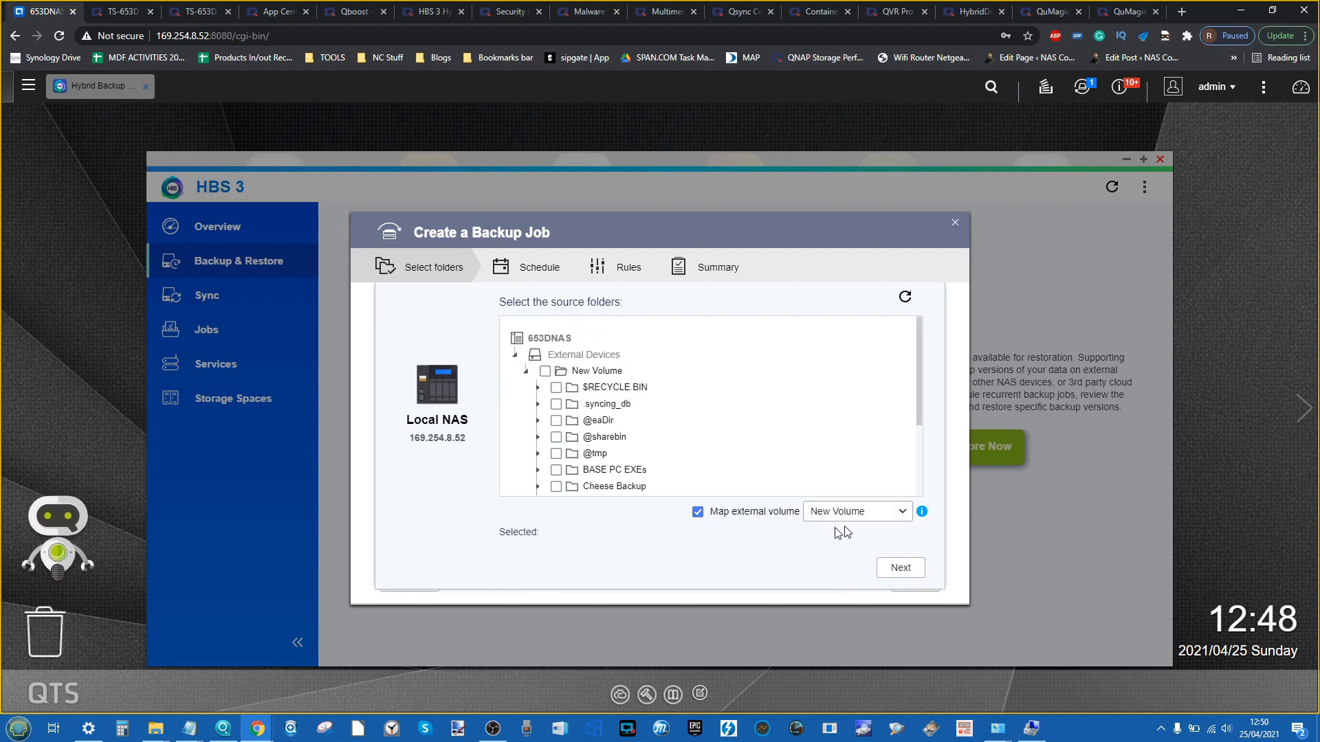
click(737, 514)
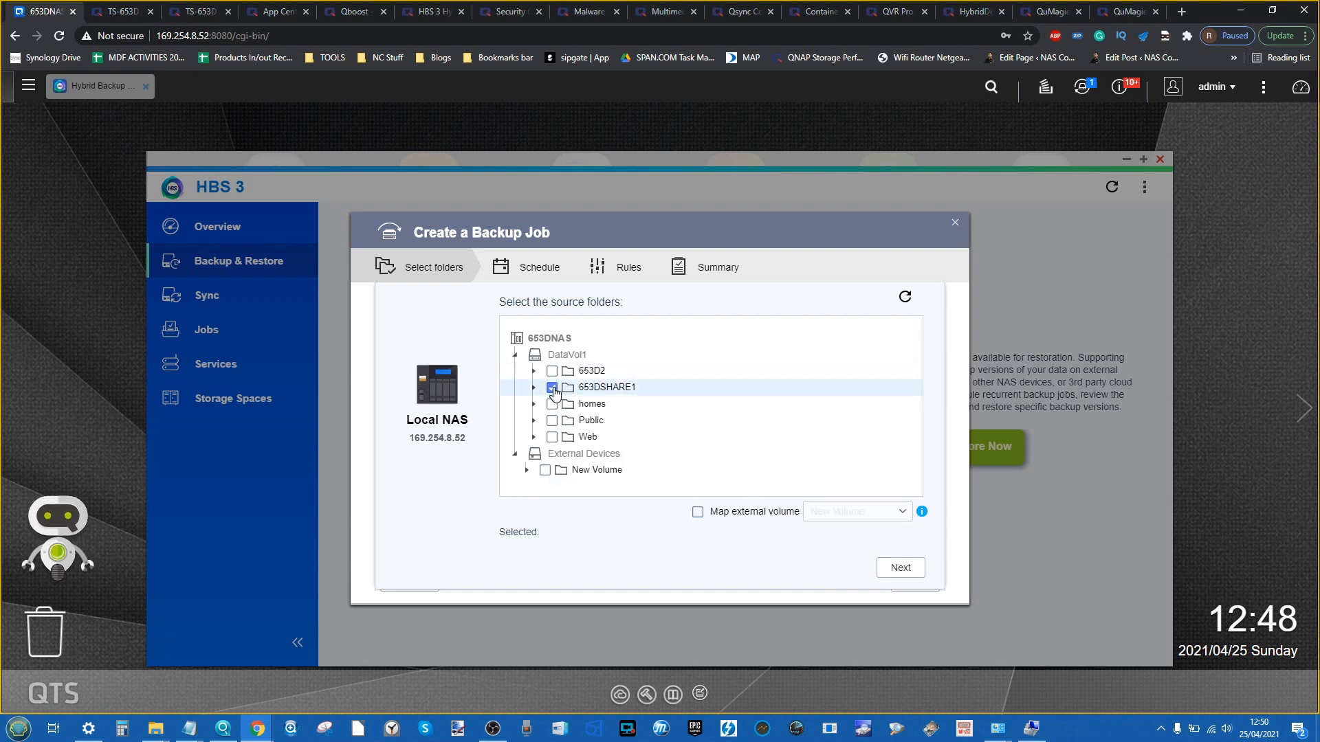
click(552, 387)
click(902, 568)
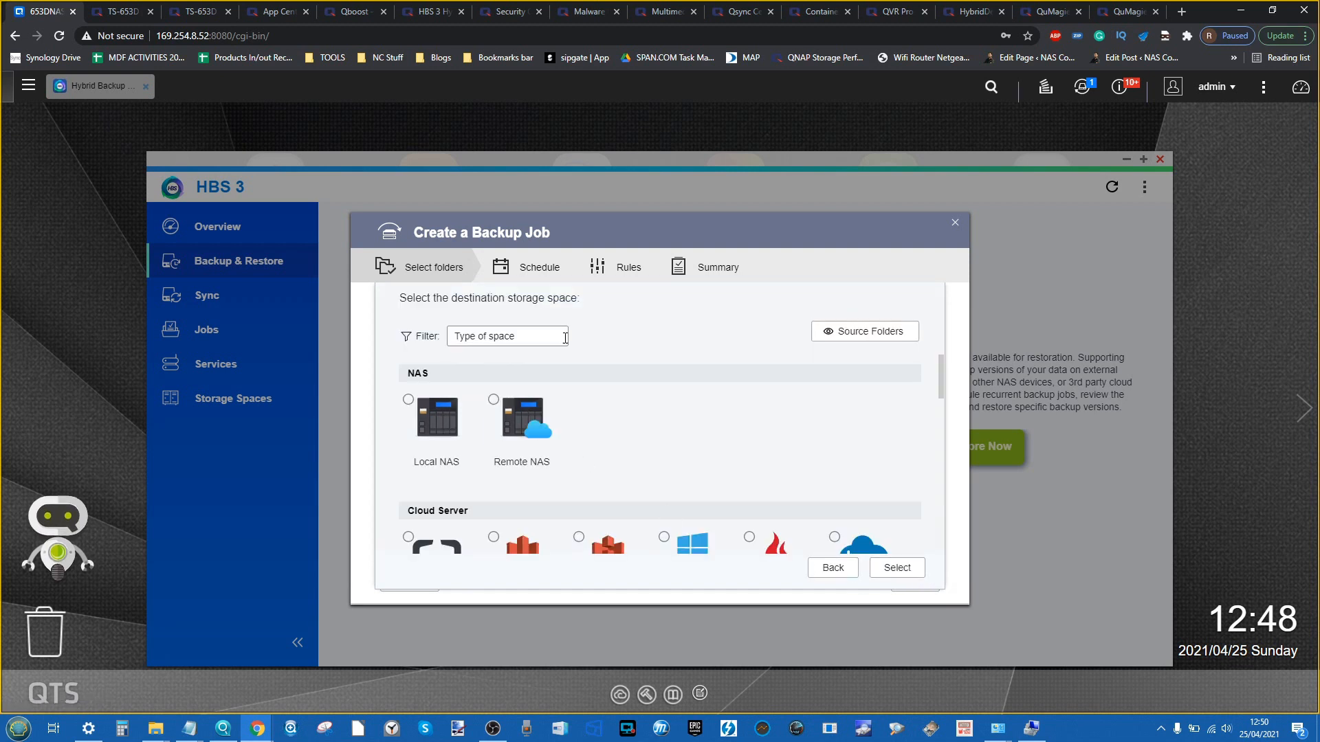
Look through the NAS and cloud server types offered as destination storage spaces for the backup job
scroll(614, 416, down, 1)
scroll(614, 416, down, 4)
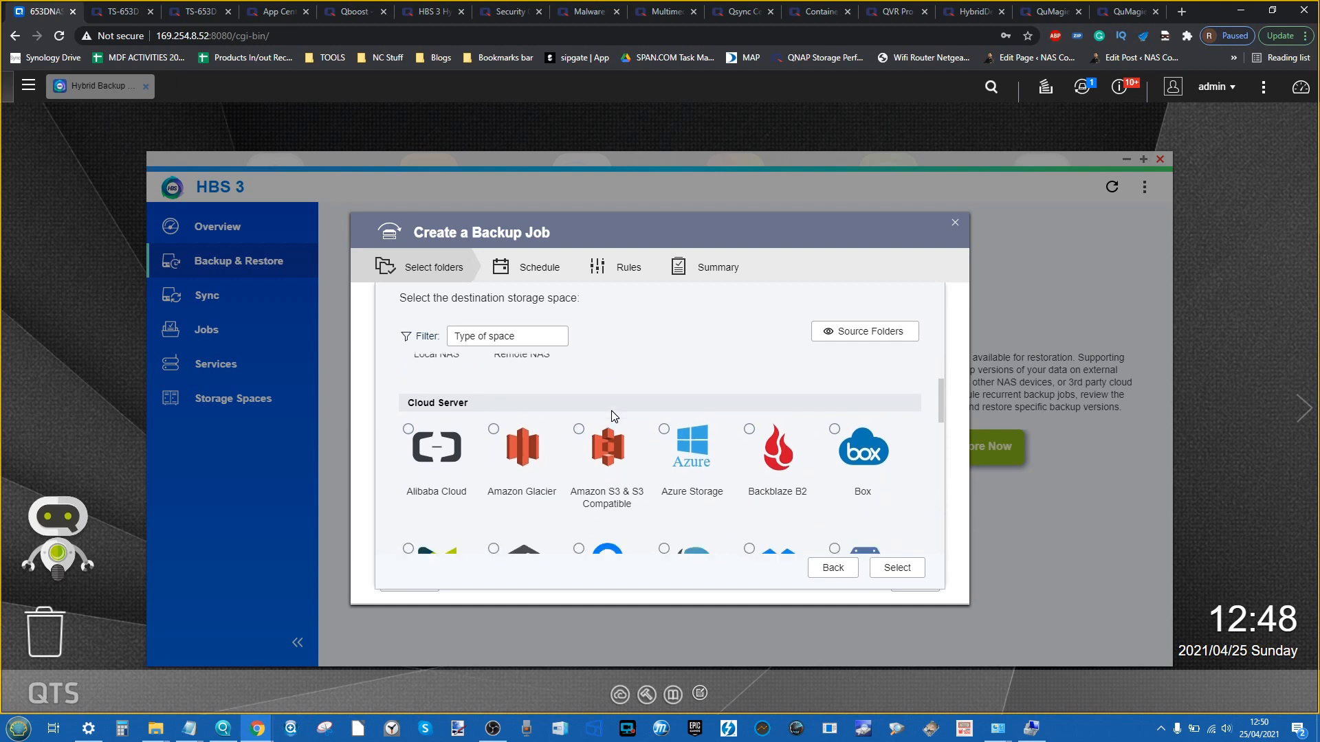
scroll(614, 417, down, 10)
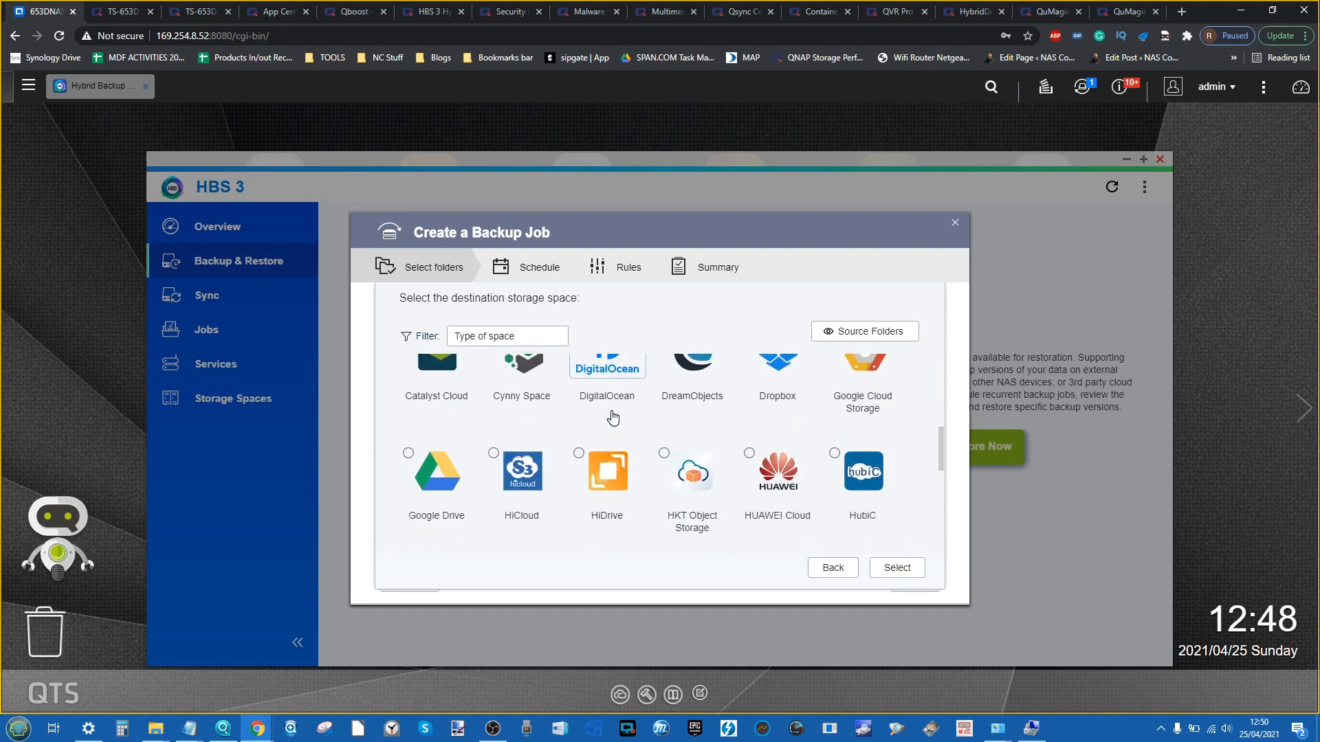
scroll(613, 416, down, 7)
scroll(613, 417, up, 20)
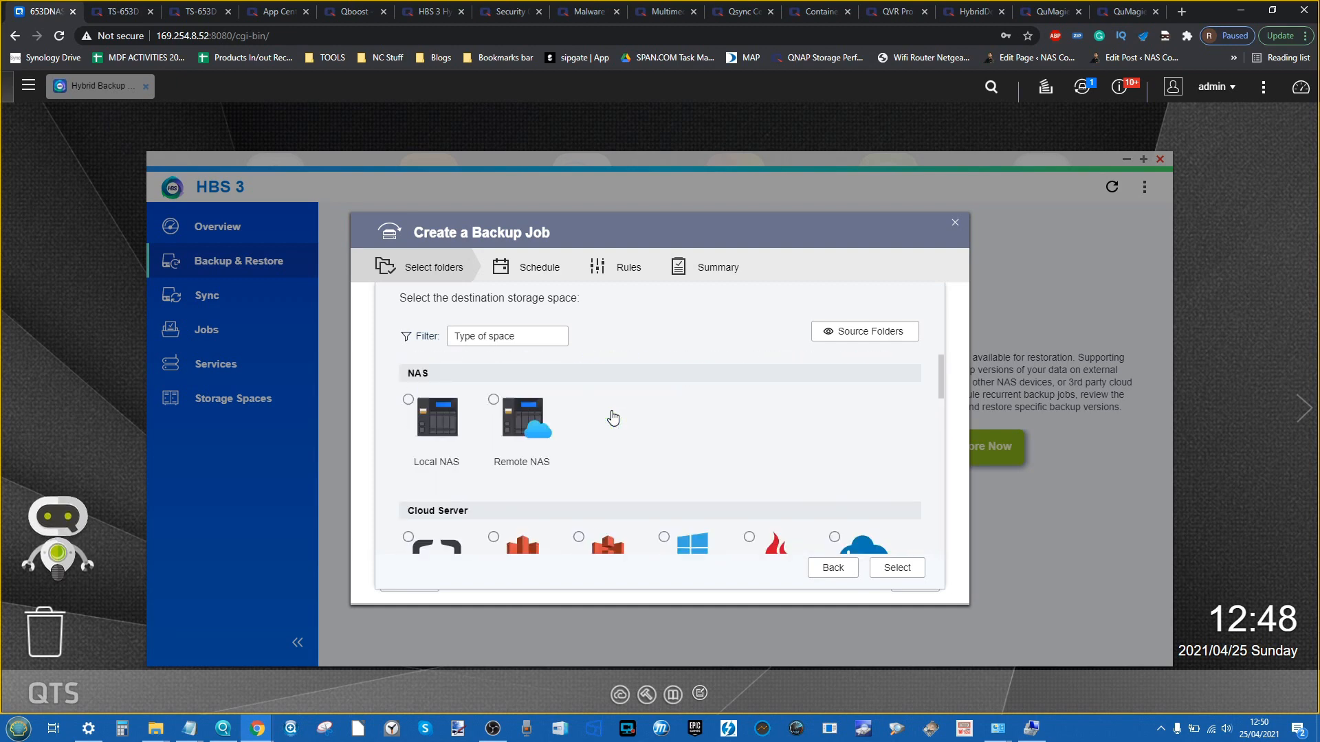
scroll(613, 416, down, 3)
scroll(687, 468, up, 3)
Try out the Local NAS and Remote NAS destinations, look over the Remote NAS storage space form, and cancel it
click(409, 403)
scroll(409, 403, down, 1)
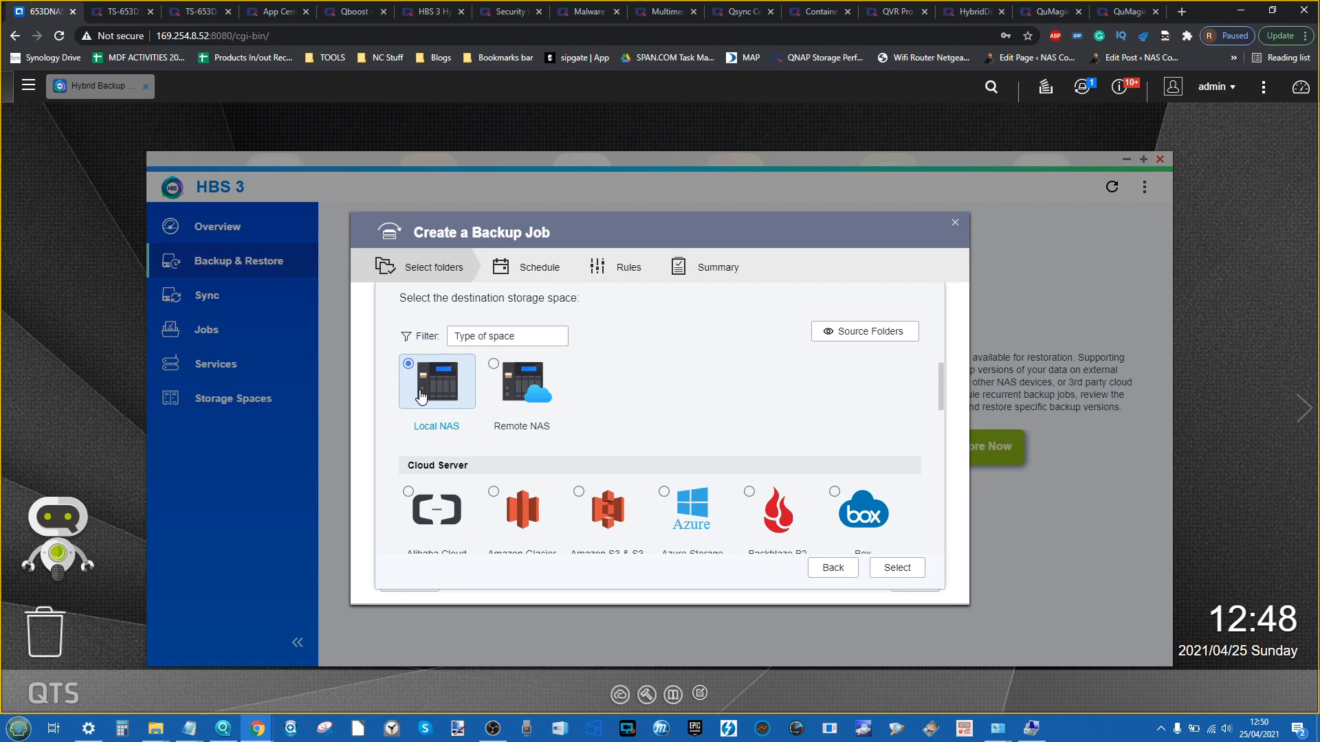
click(509, 371)
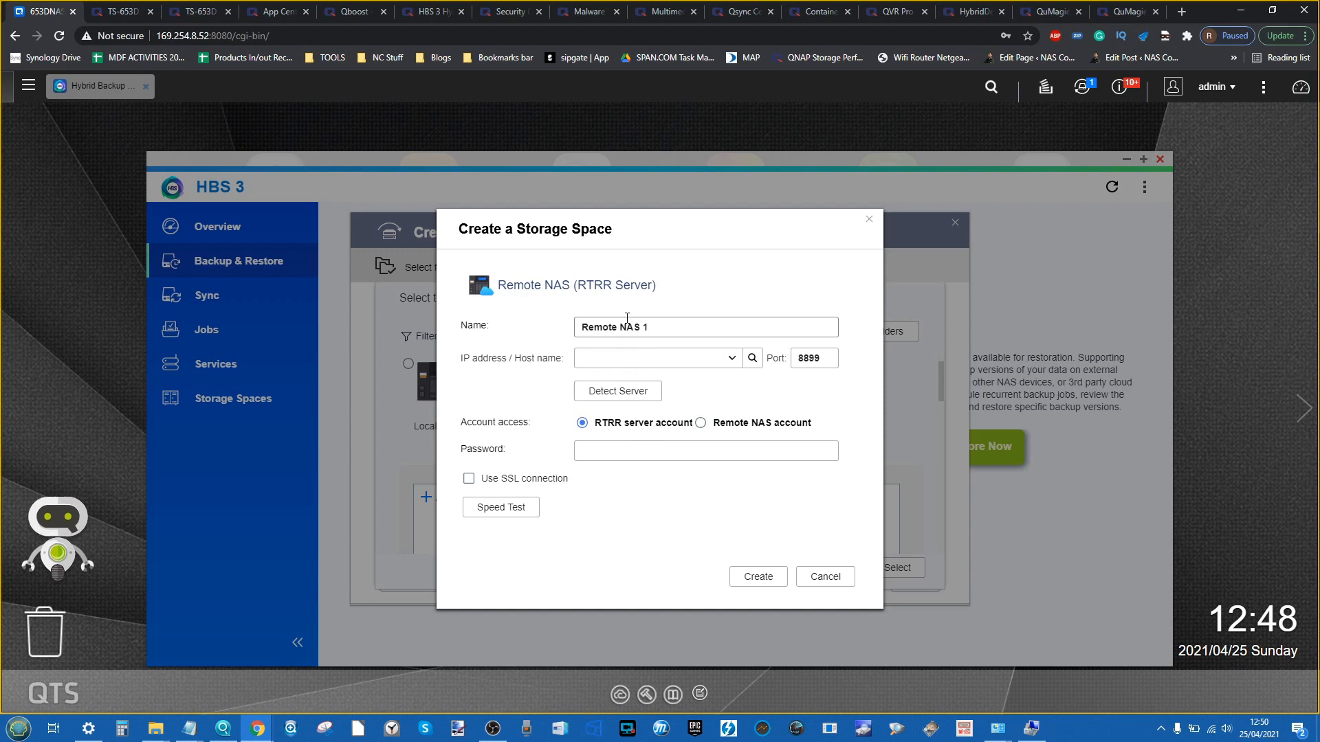
click(599, 358)
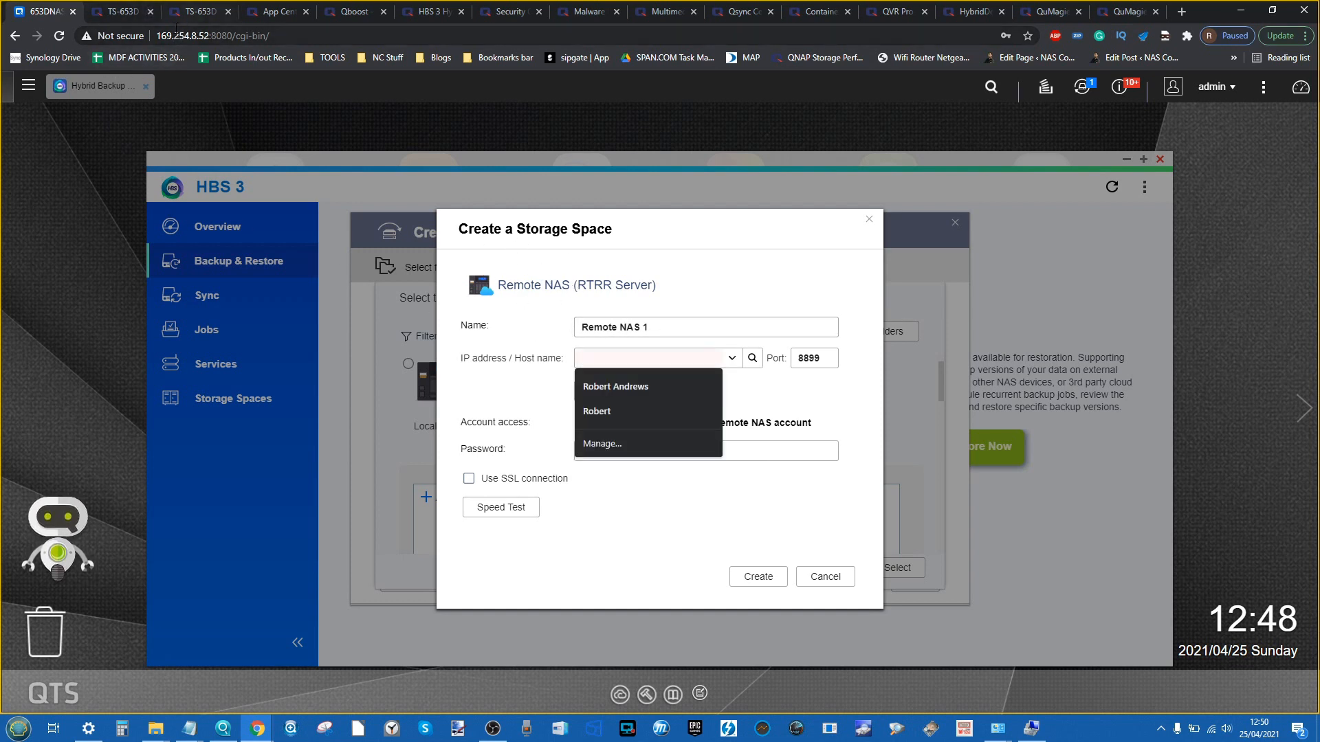
click(538, 357)
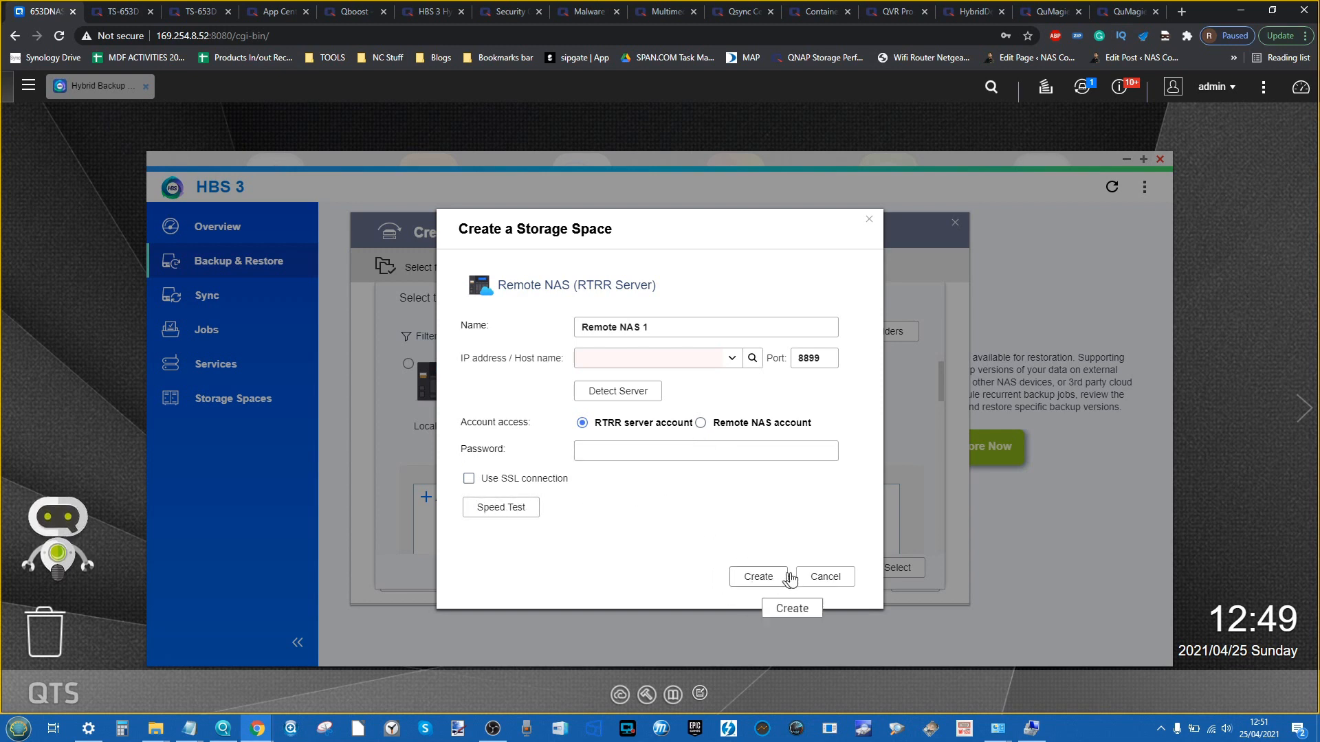
click(818, 577)
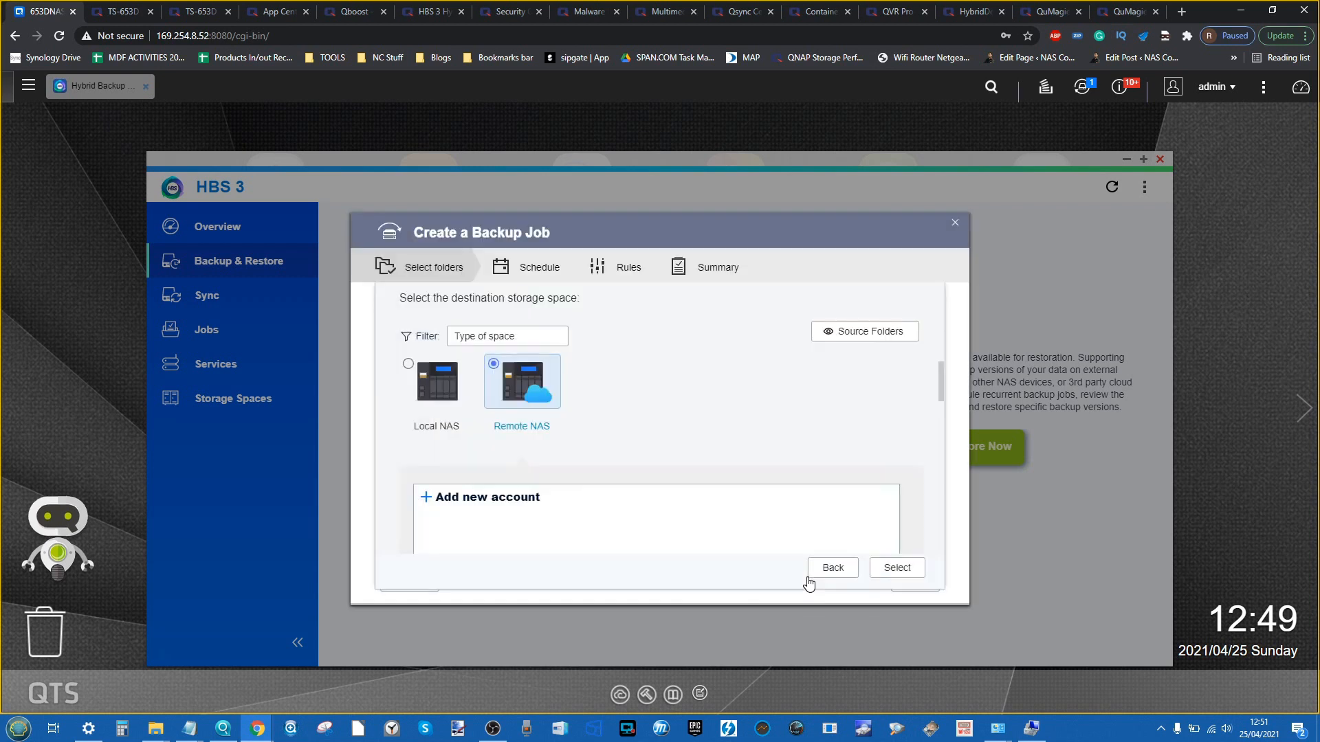
Choose Local NAS as the destination storage space and New Volume under External Devices as the destination folder
click(410, 367)
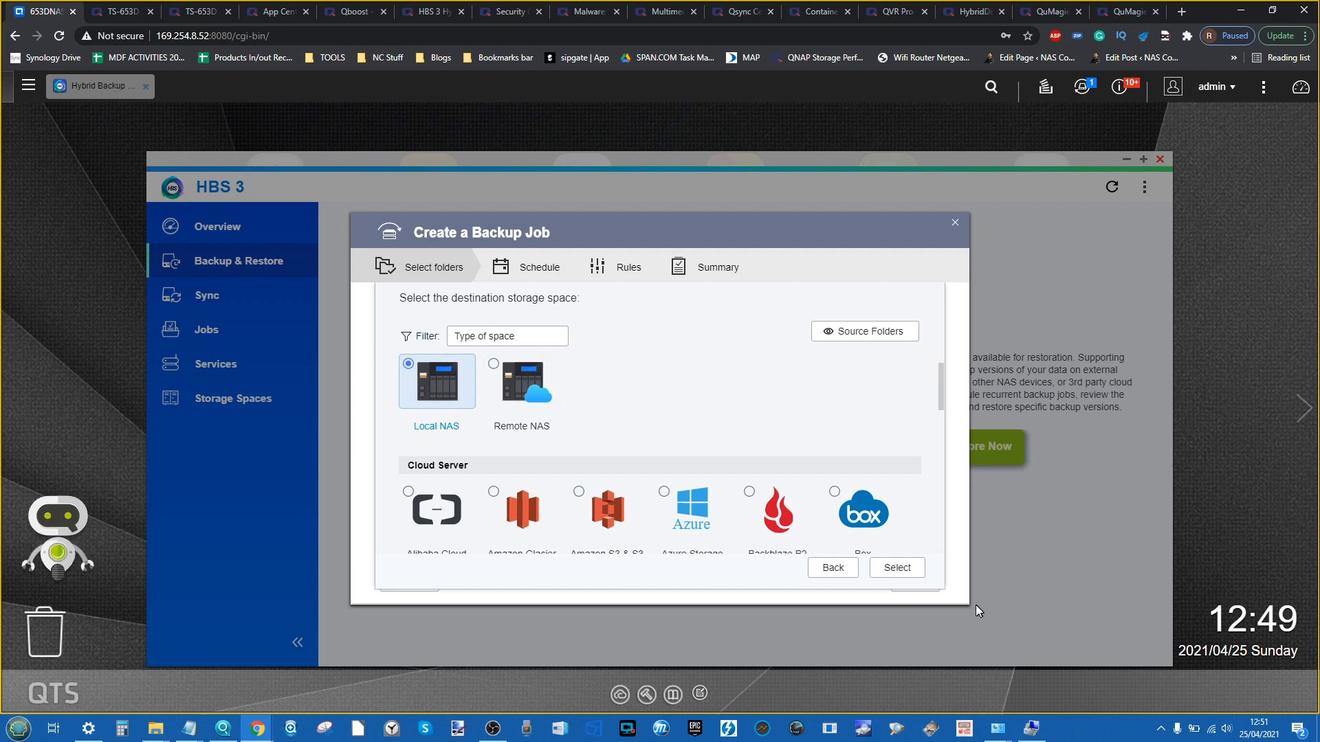
click(890, 571)
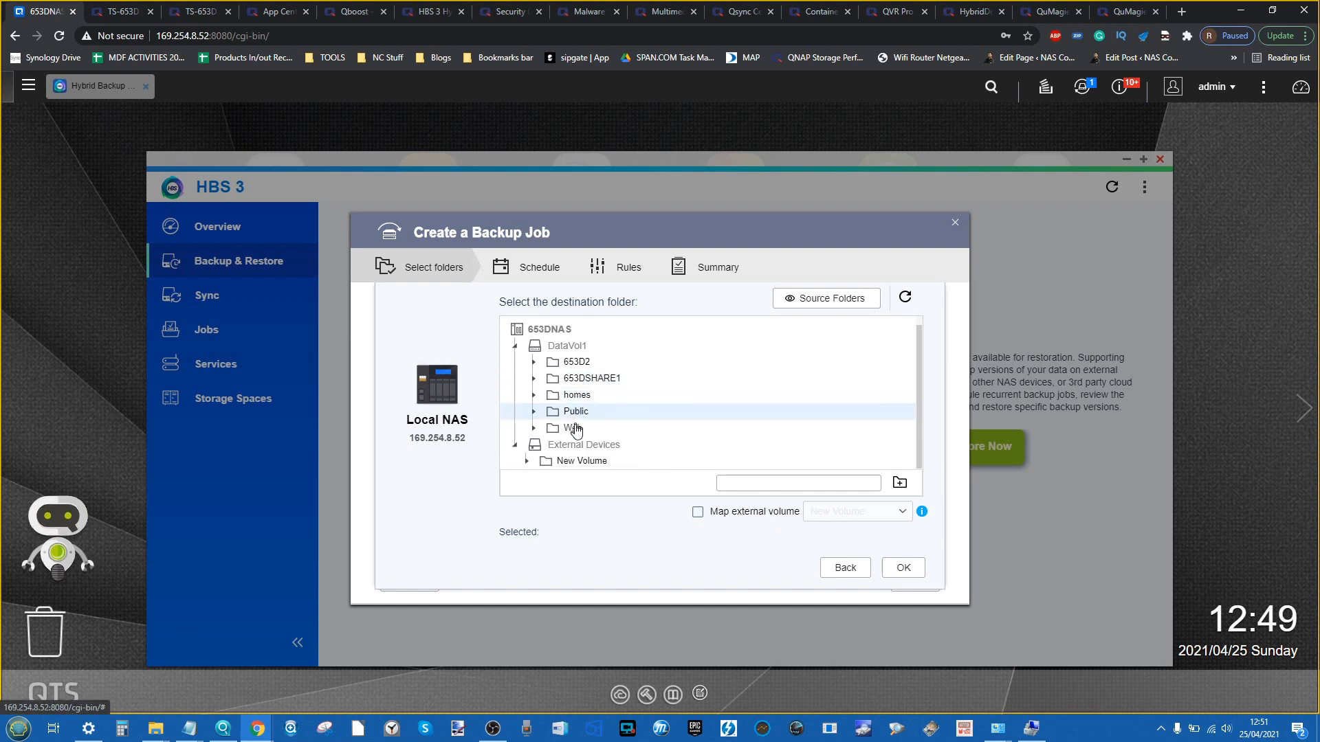
click(546, 462)
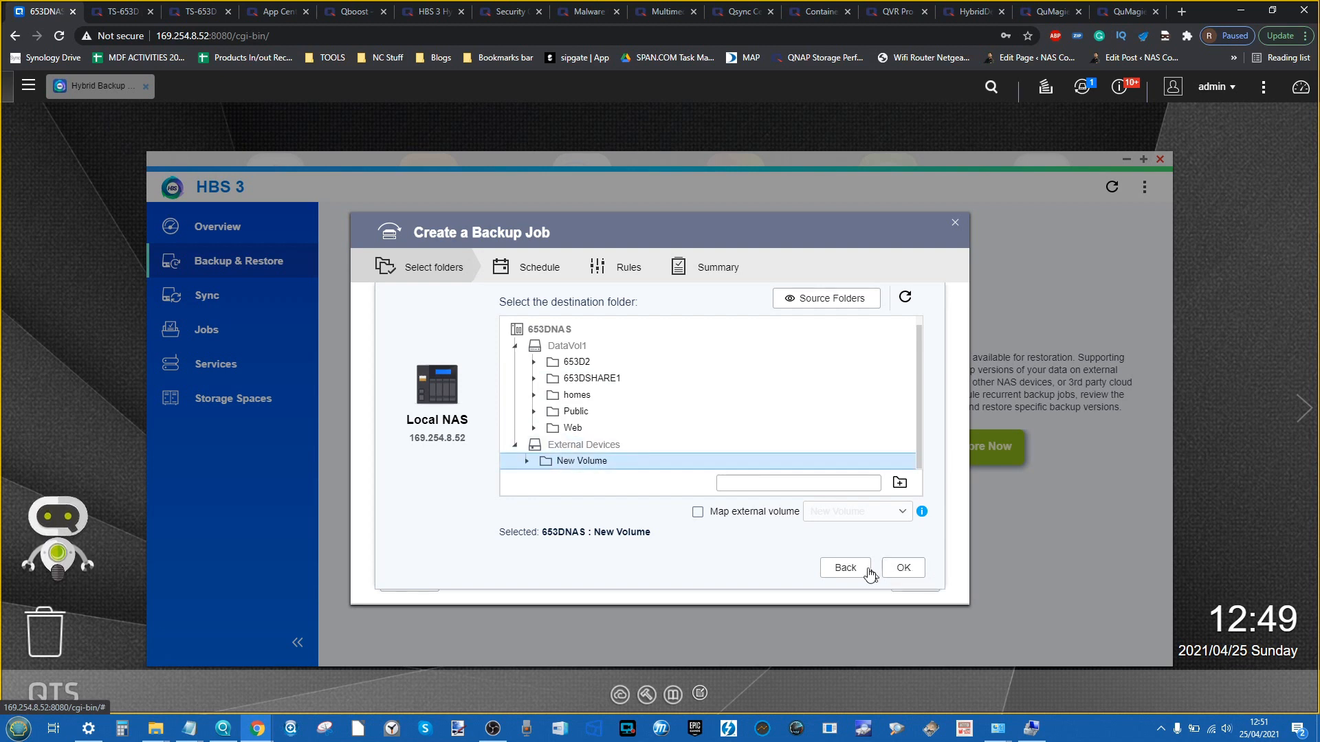
click(895, 573)
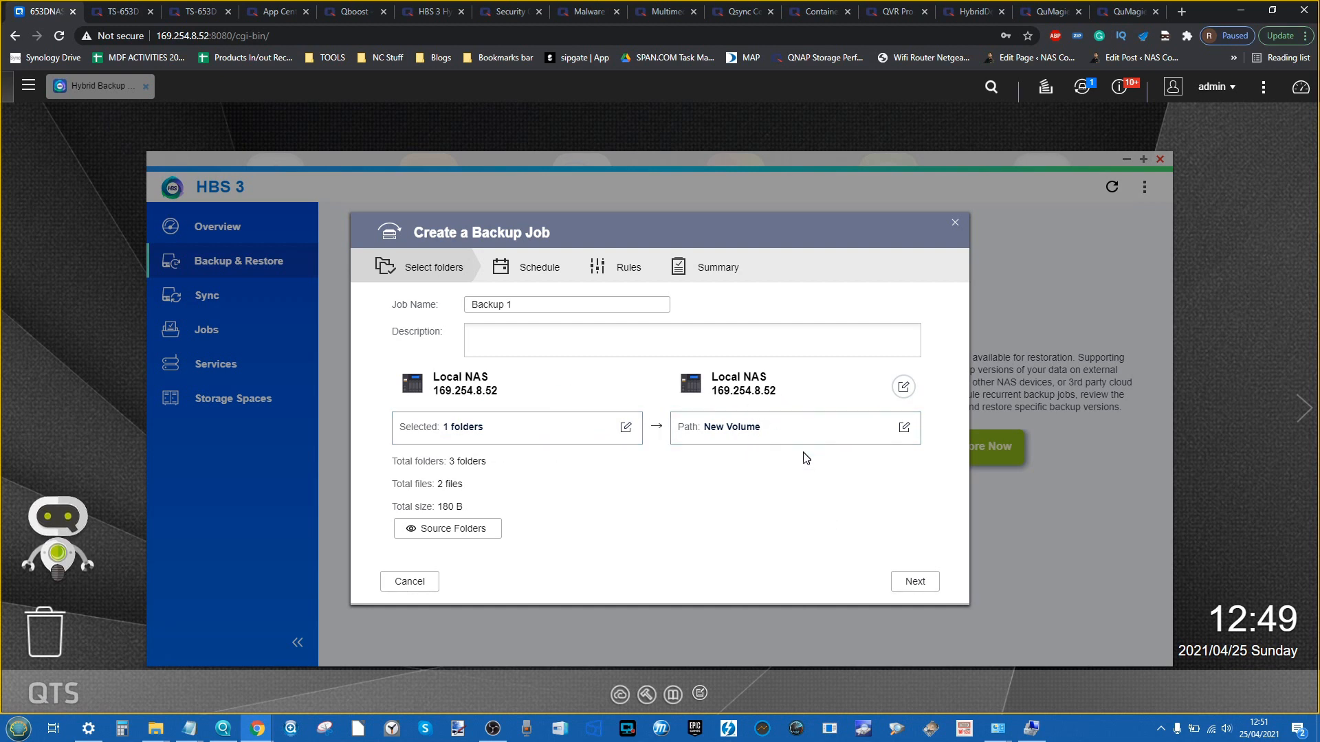
View the contents of New Volume in File Station and close File Station
click(28, 85)
click(69, 439)
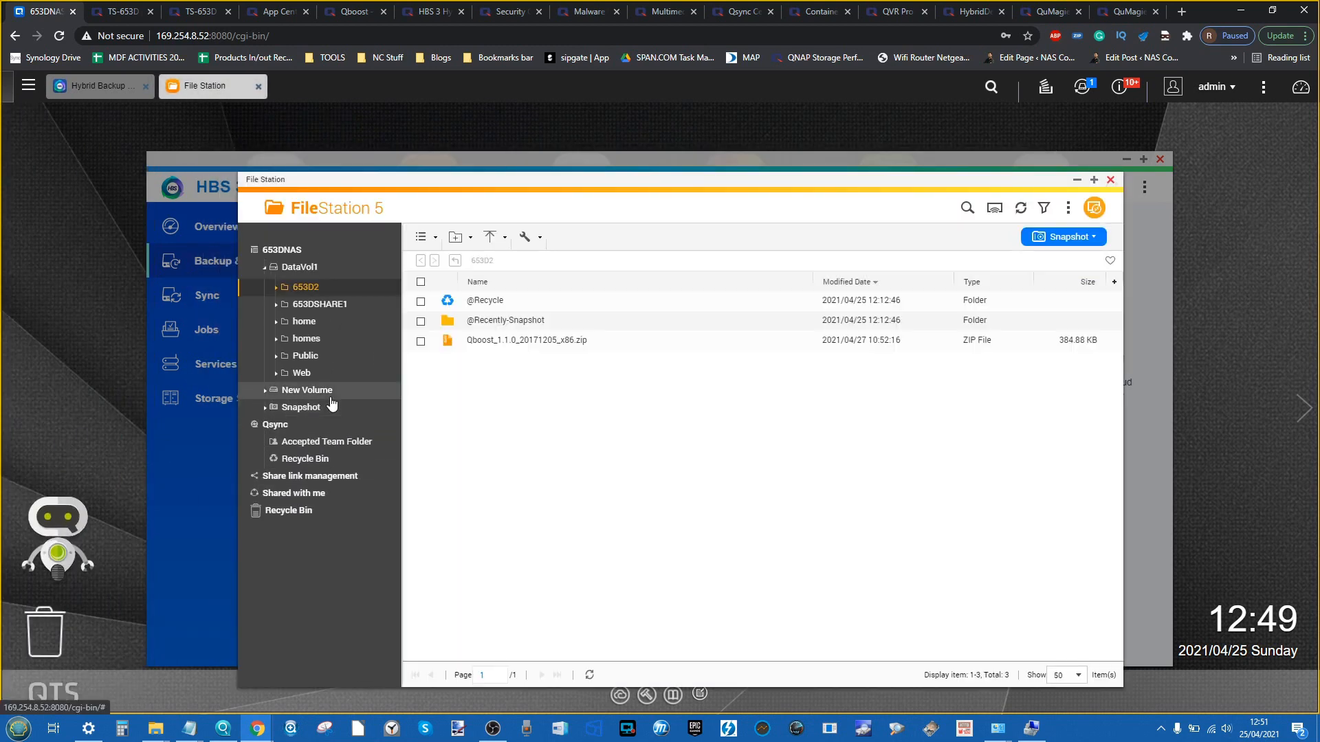
click(307, 391)
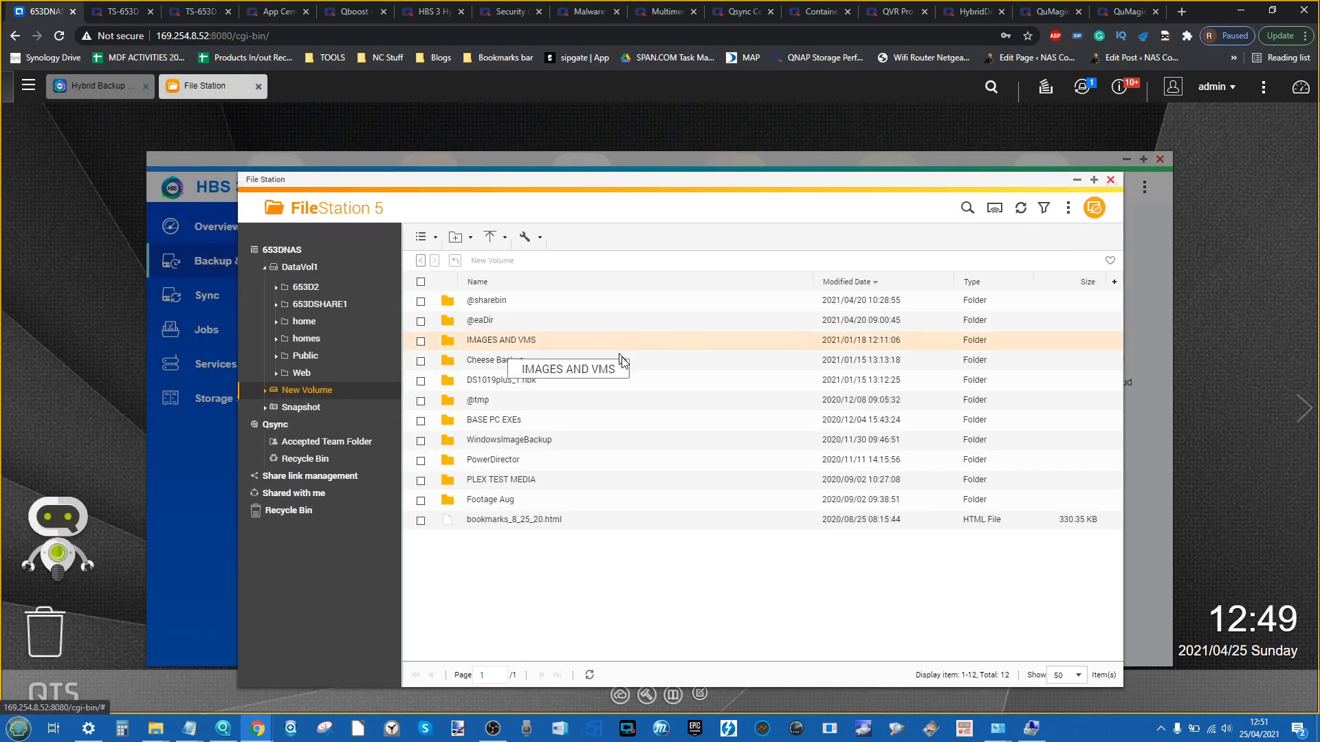
click(1110, 179)
Check the external storage device that holds New Volume in Storage & Snapshots, and close that window
click(28, 86)
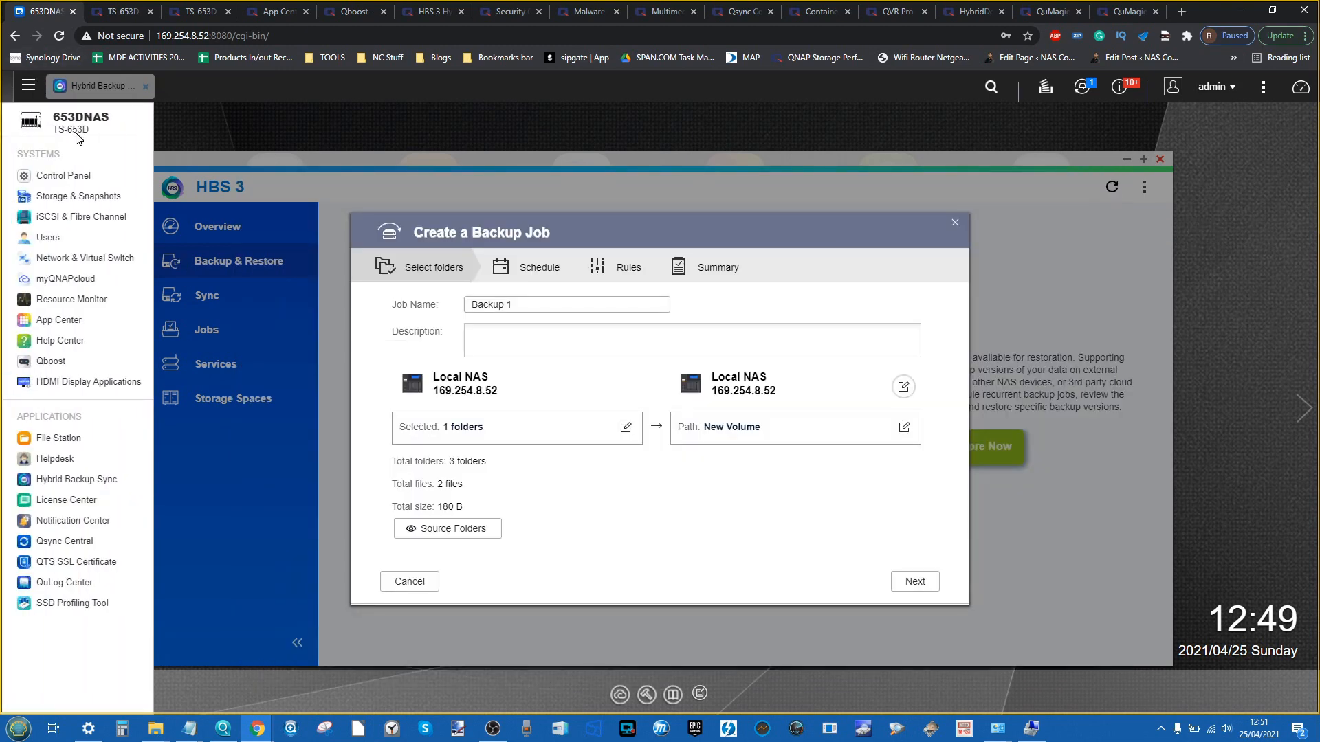
click(75, 197)
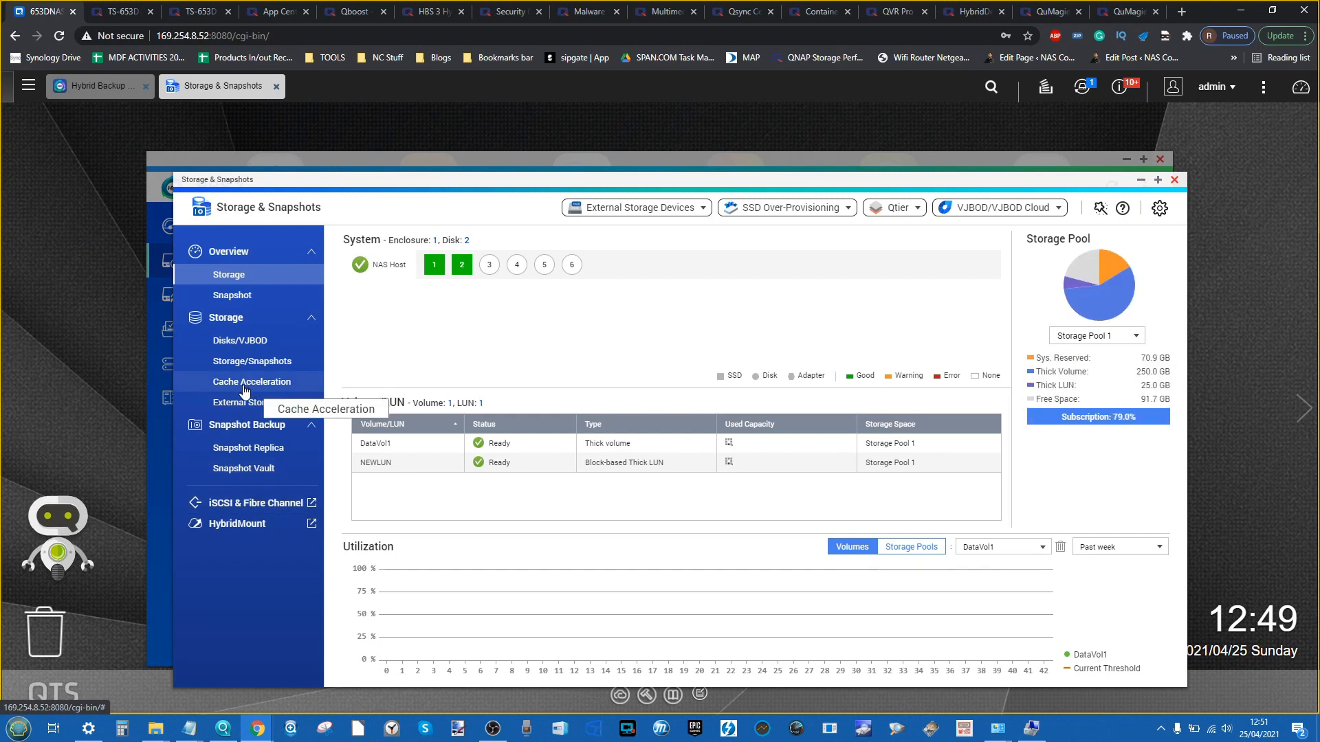
click(245, 395)
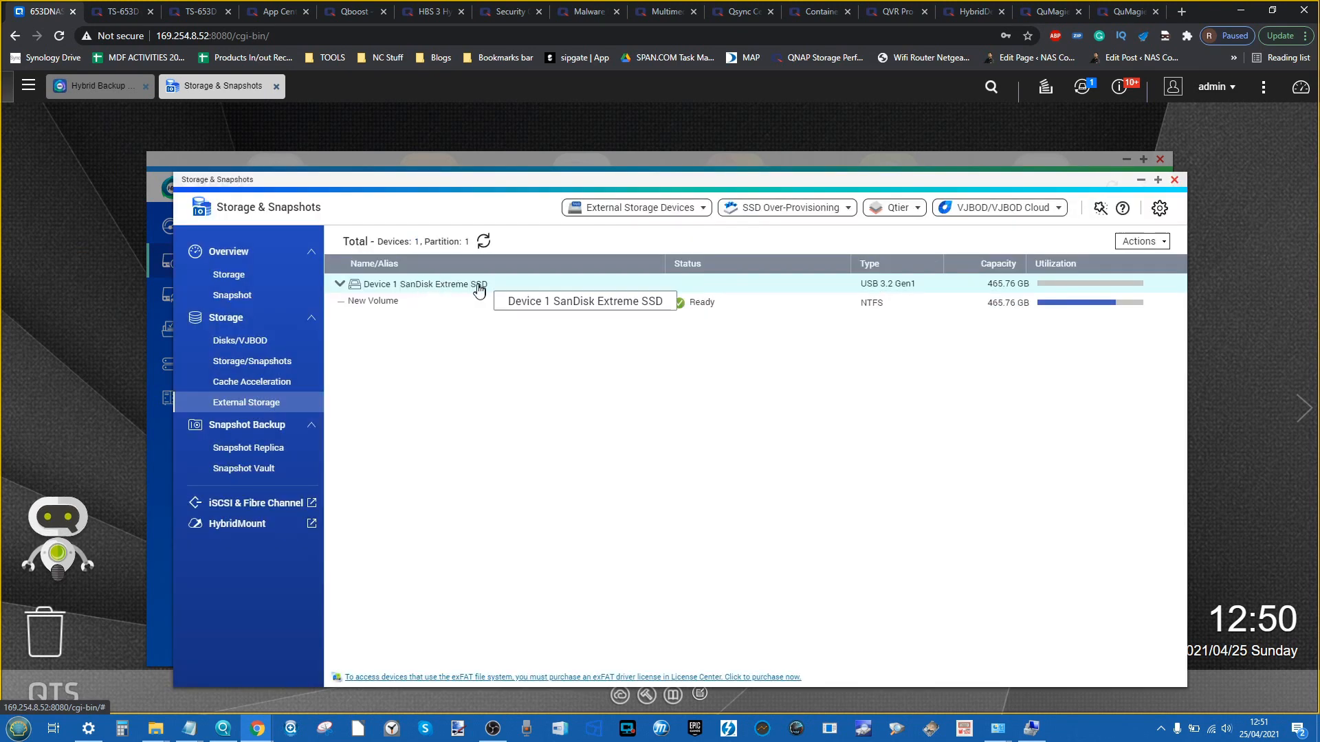
click(422, 301)
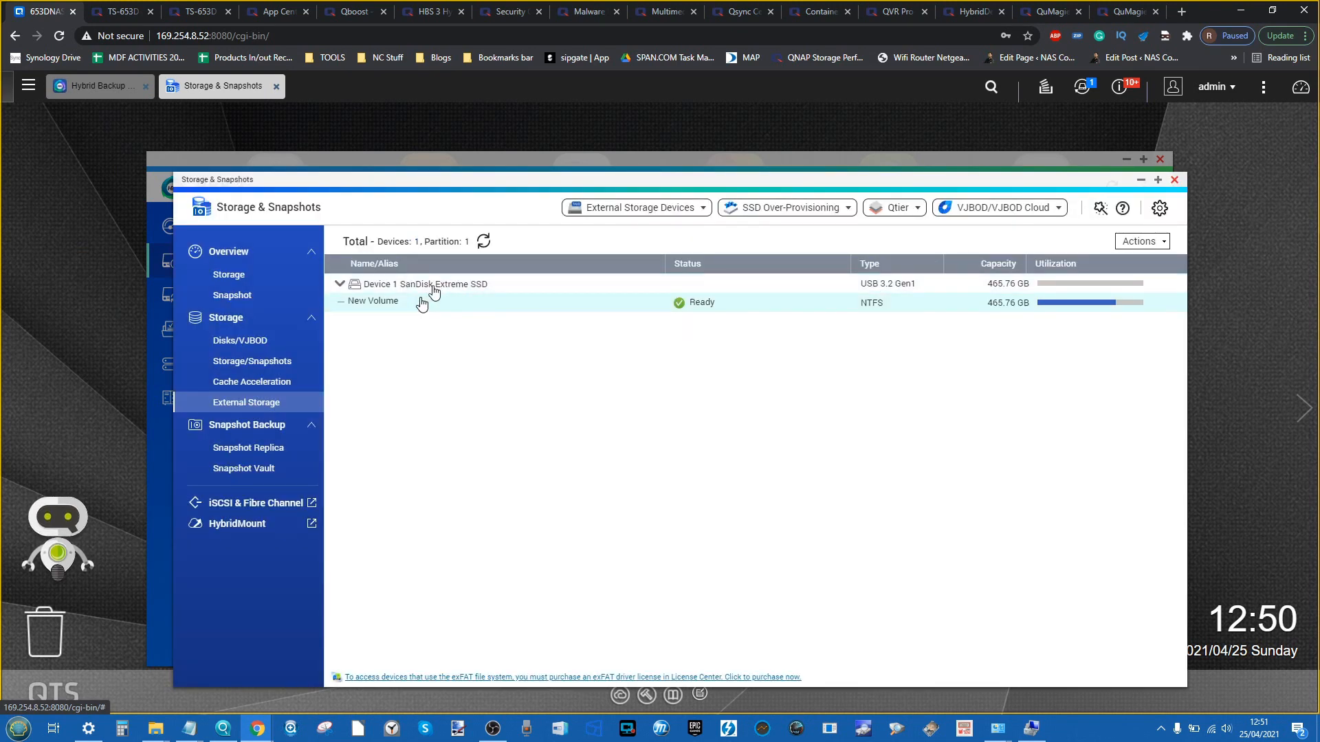
click(1174, 181)
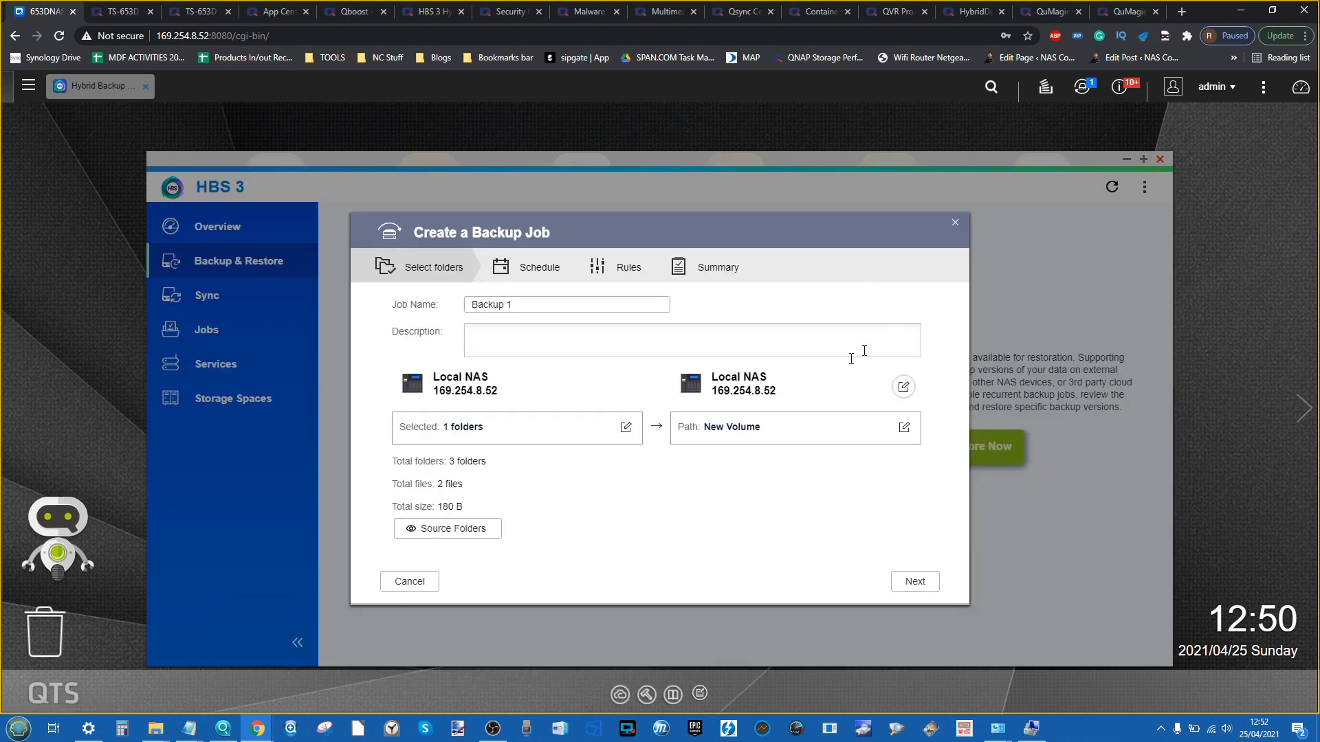
click(493, 728)
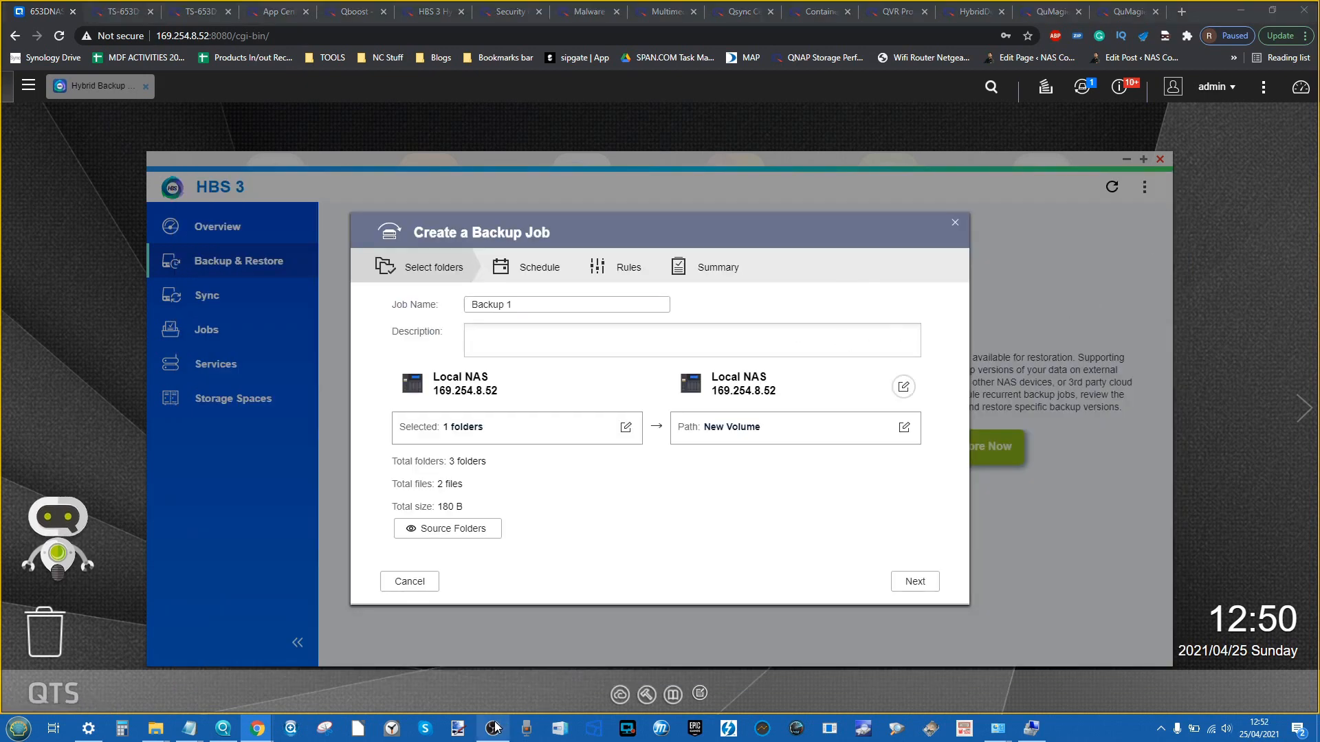
click(1240, 7)
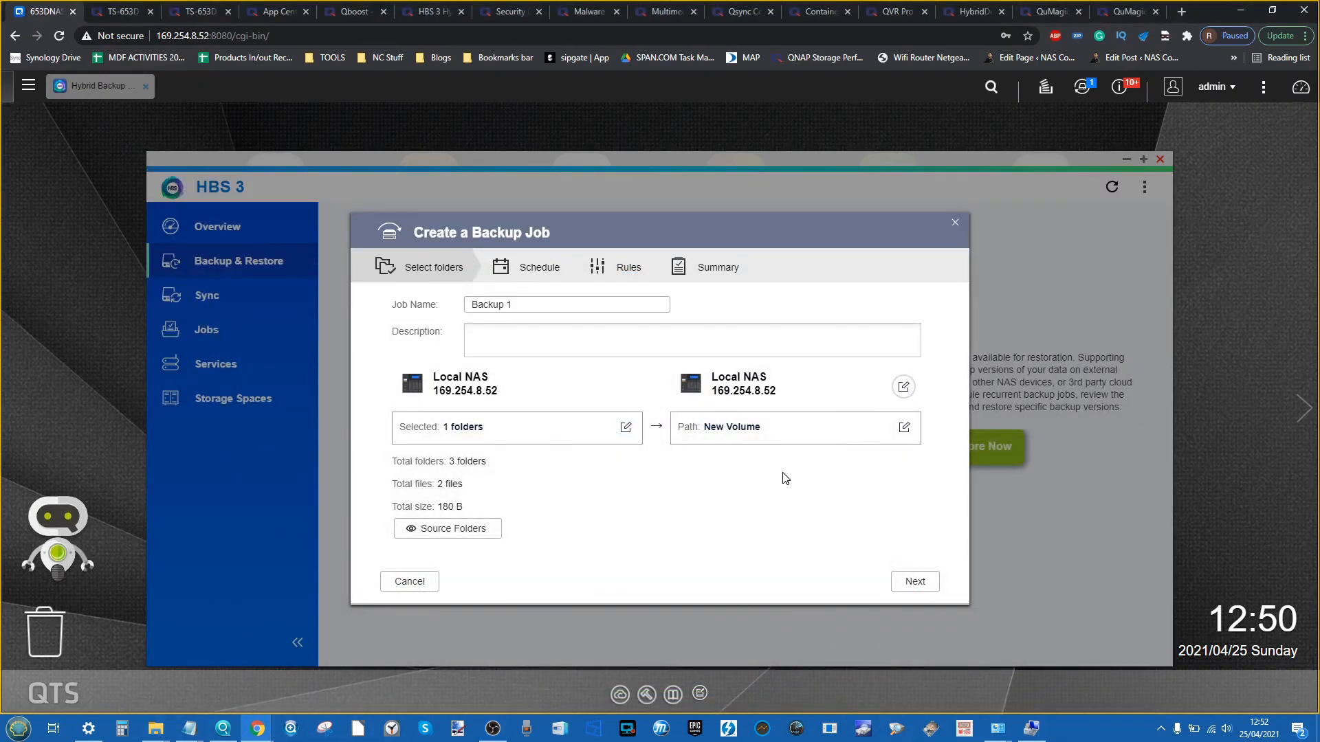
Keep the job name Backup 1 with an empty description and continue to the job's schedule settings
click(554, 302)
click(514, 350)
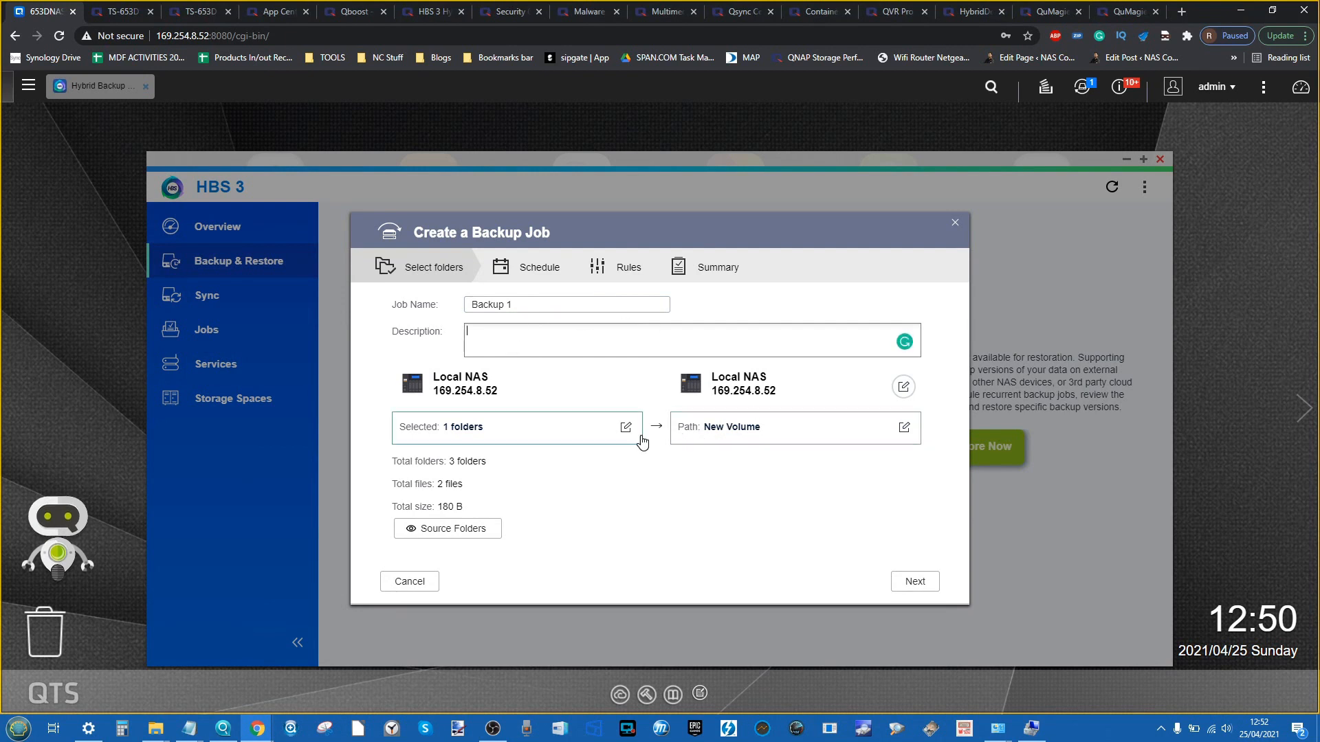
click(915, 584)
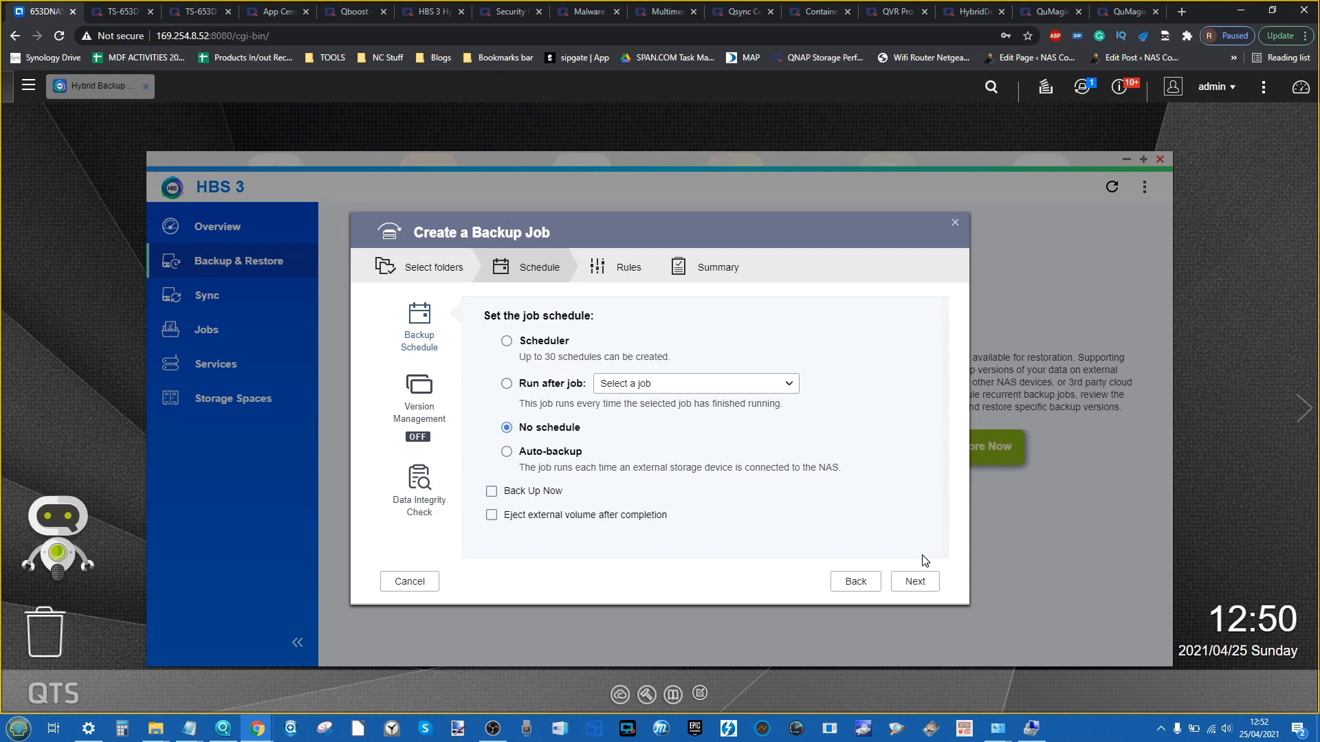
Glance at the job's Rules page, return to the schedule settings, and examine the simple and smart version management options
click(914, 581)
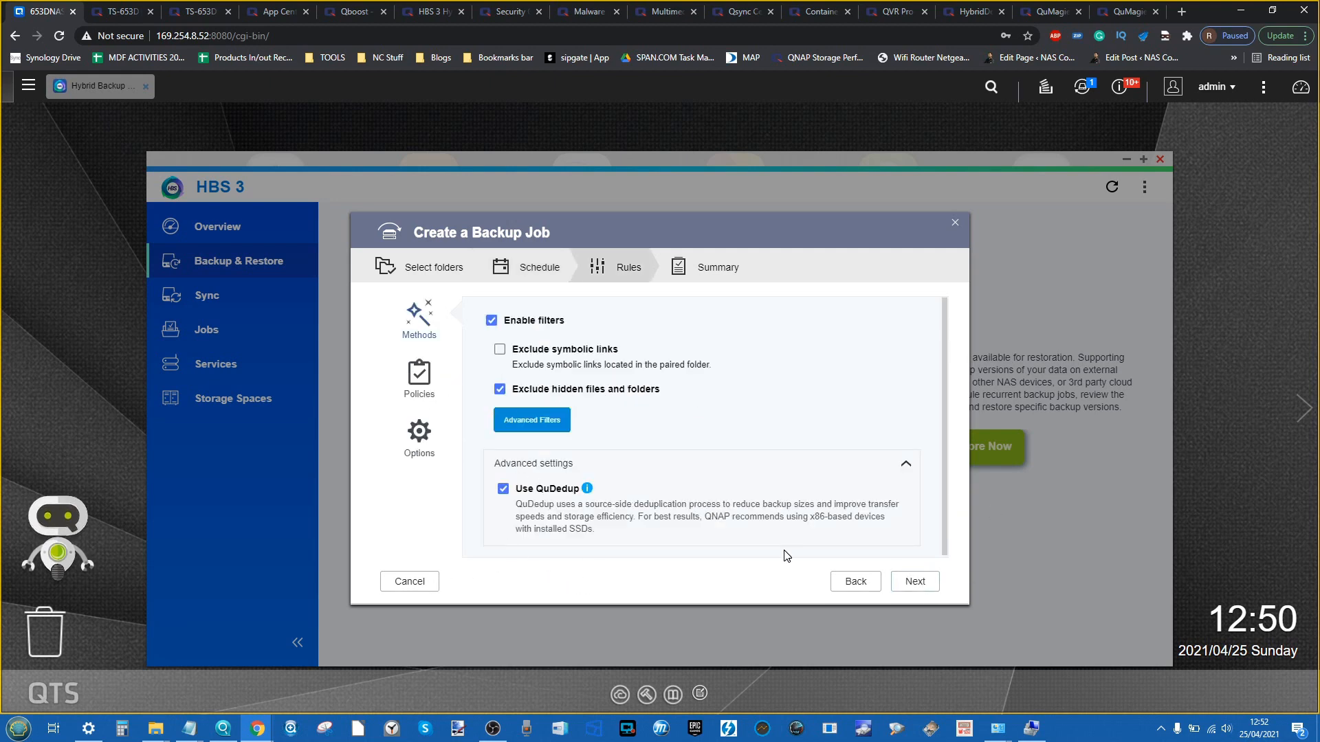
click(855, 582)
click(426, 386)
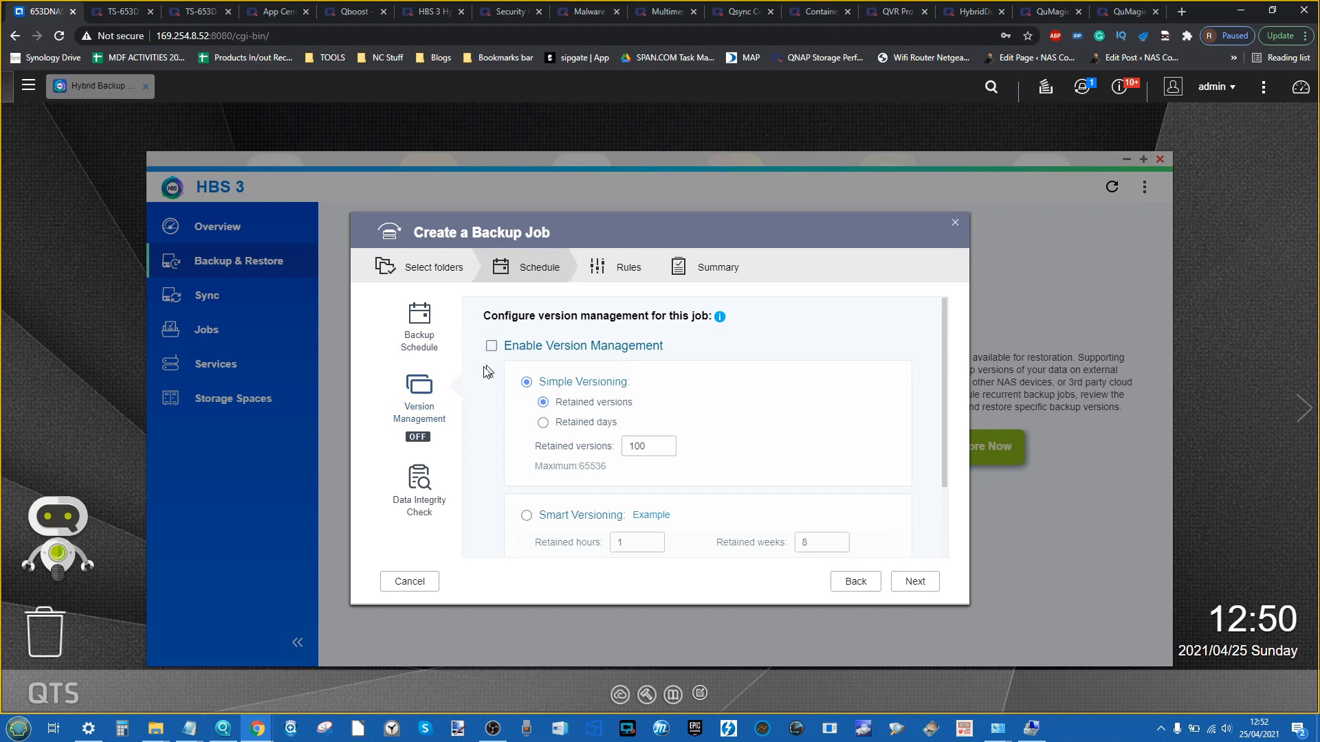
scroll(651, 467, down, 2)
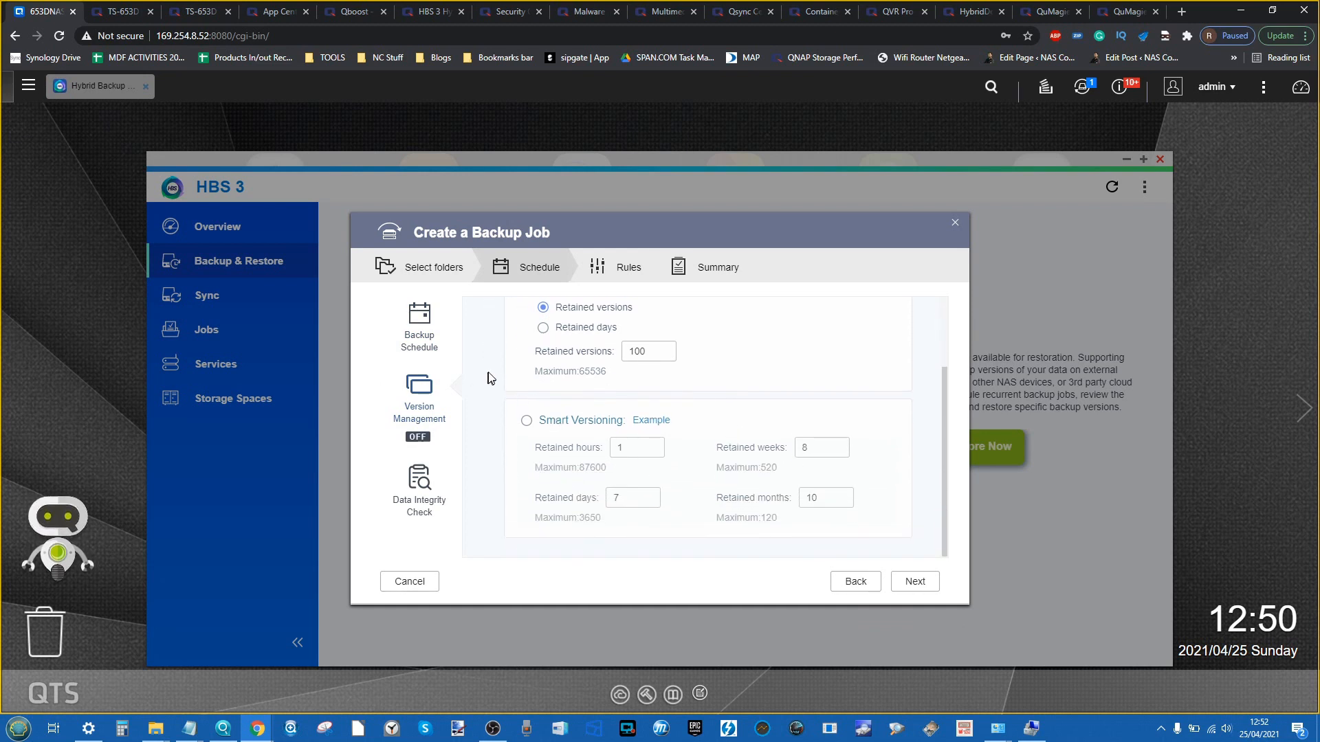
Review the Data Integrity Check schedule options for the backup job and continue to the job's rules
click(432, 485)
scroll(612, 411, down, 1)
scroll(611, 409, down, 4)
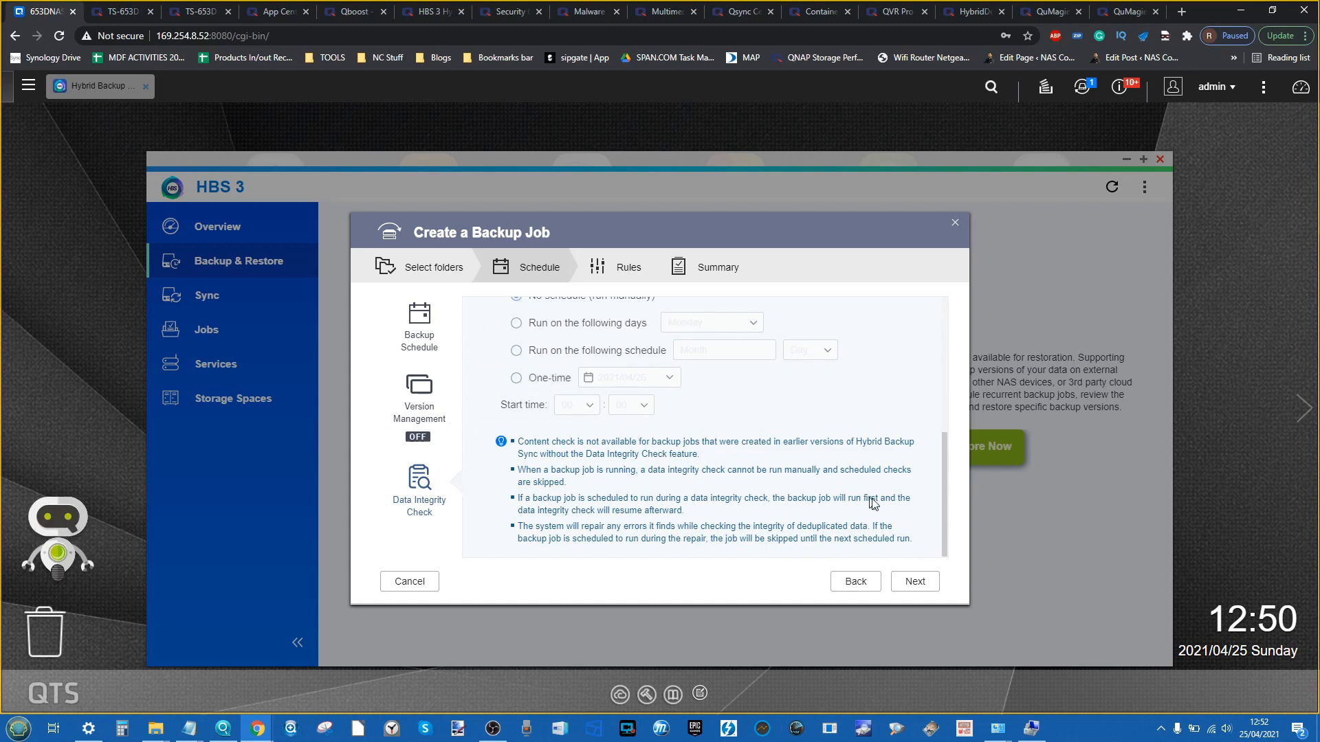
click(895, 571)
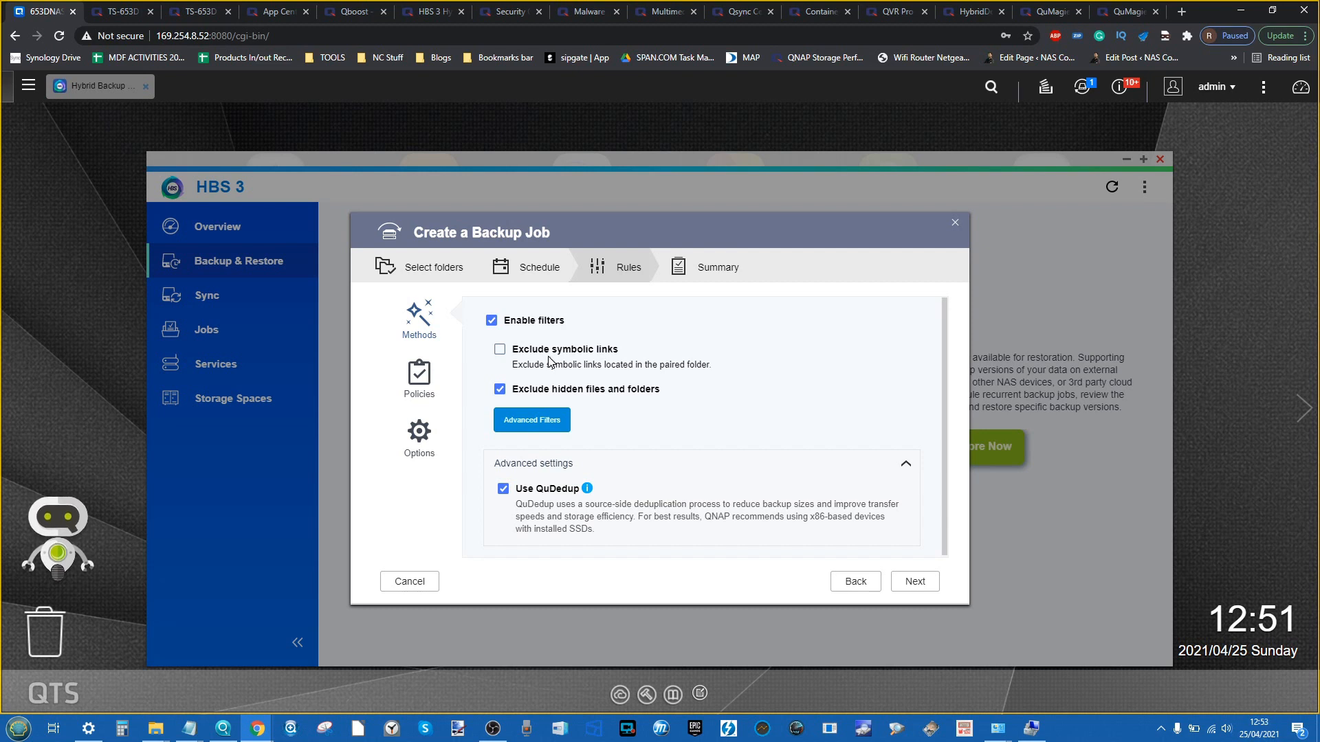
Examine the advanced filter criteria for excluding or including files in the backup, and leave them without applying any
click(547, 423)
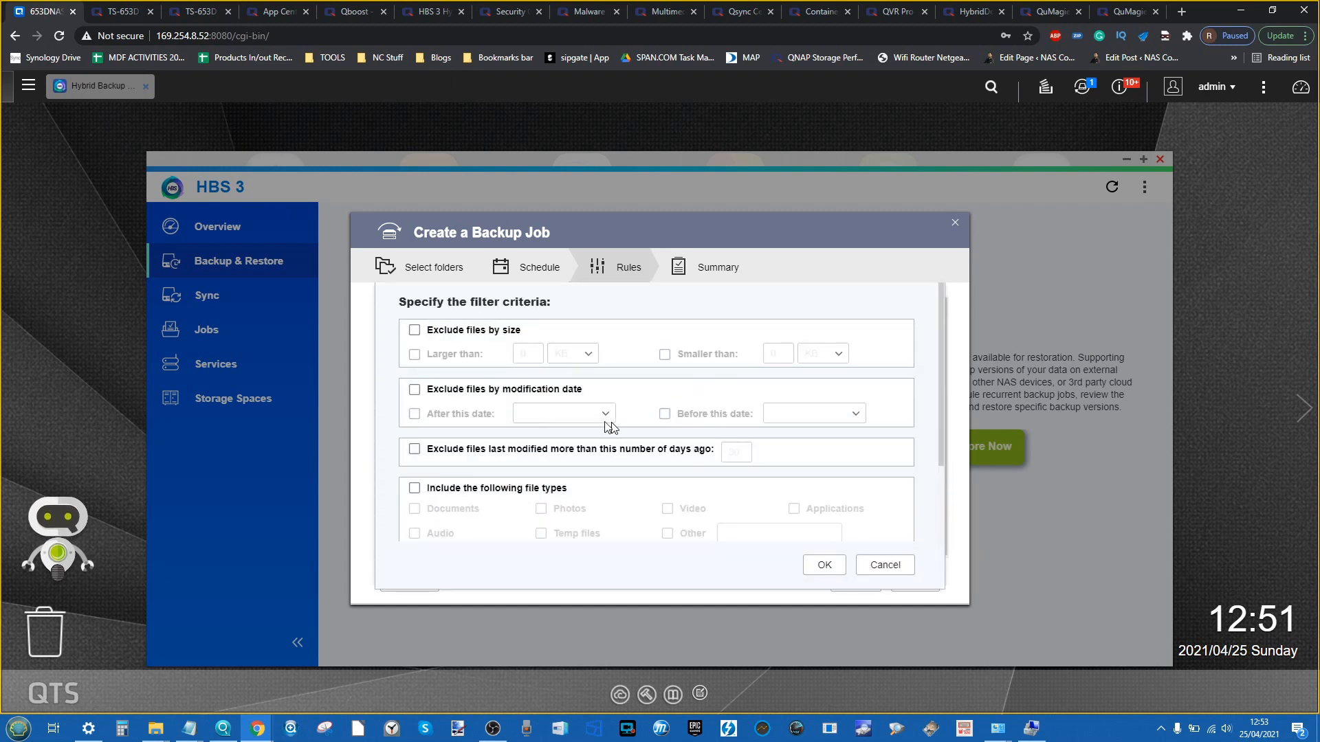
scroll(593, 413, down, 3)
scroll(592, 413, up, 3)
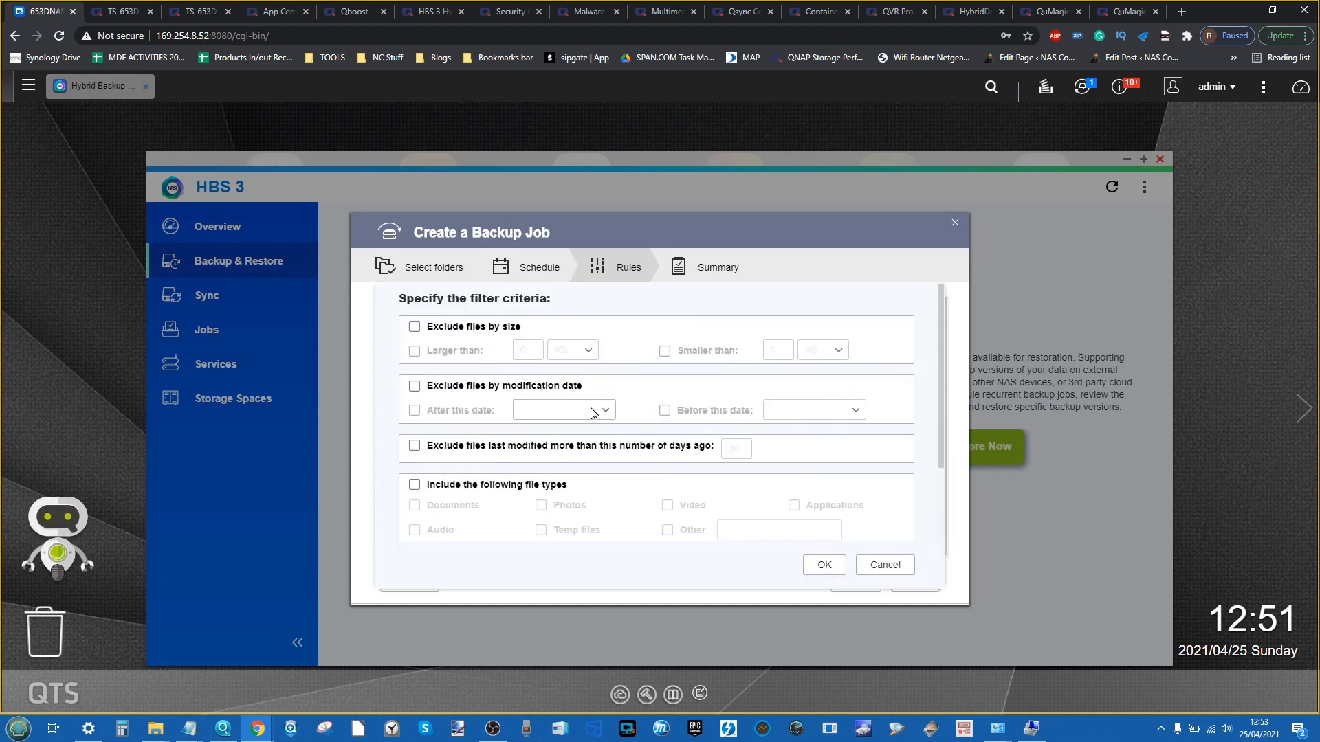
click(878, 567)
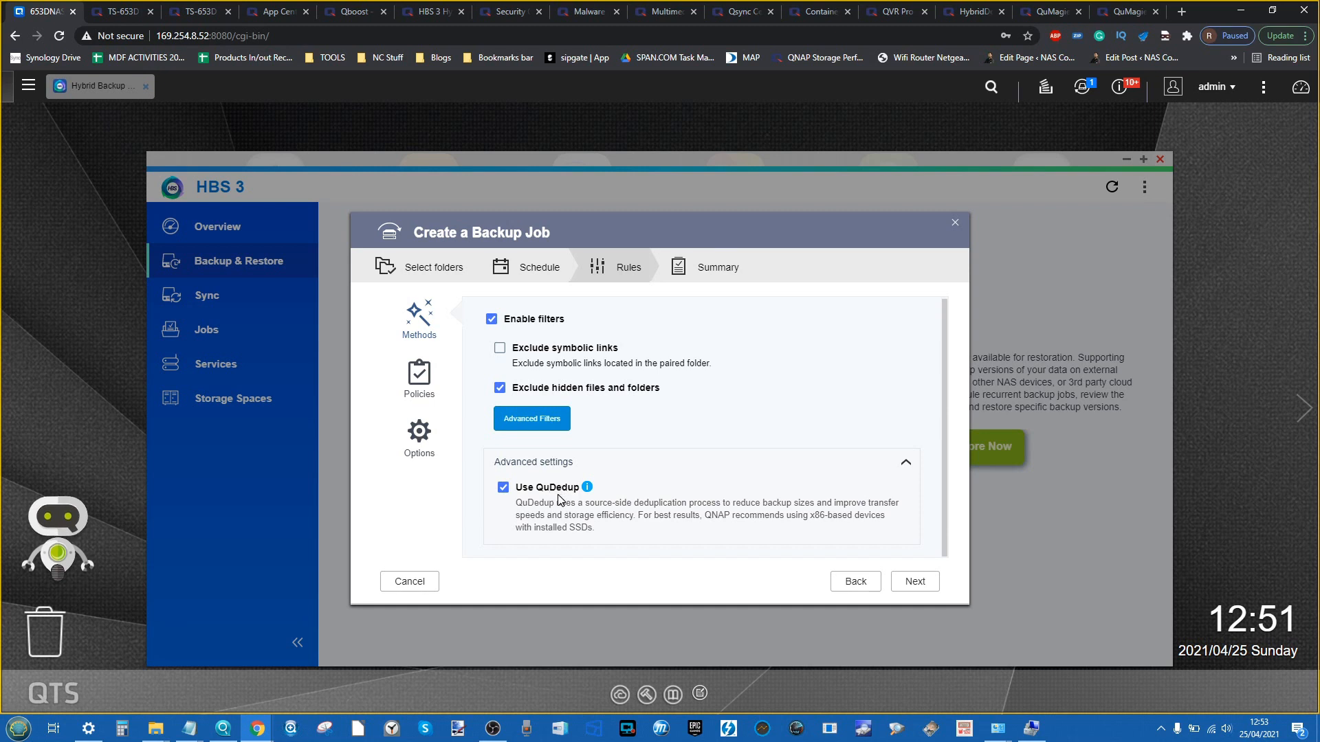
Disable QuDedup in the backup job's method settings, accept the change, and continue to the job summary
mouse_move(583, 492)
click(503, 488)
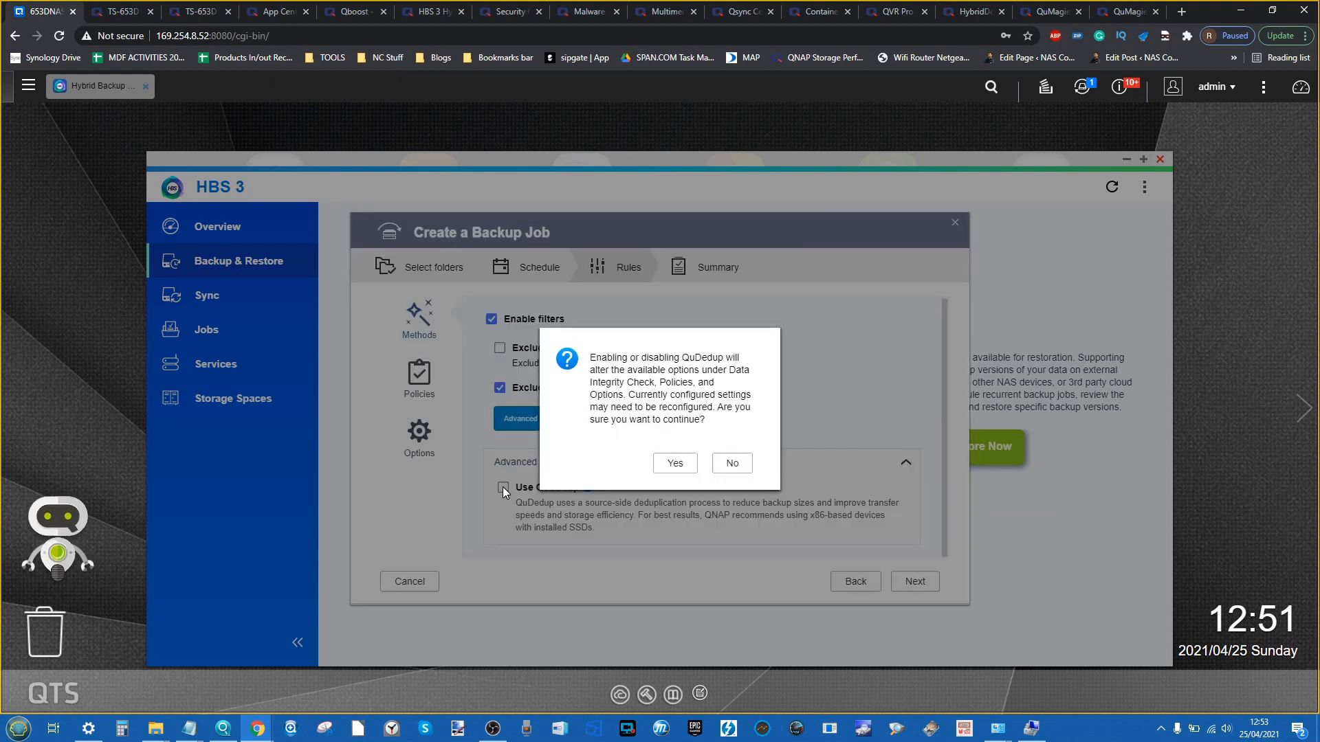
click(672, 463)
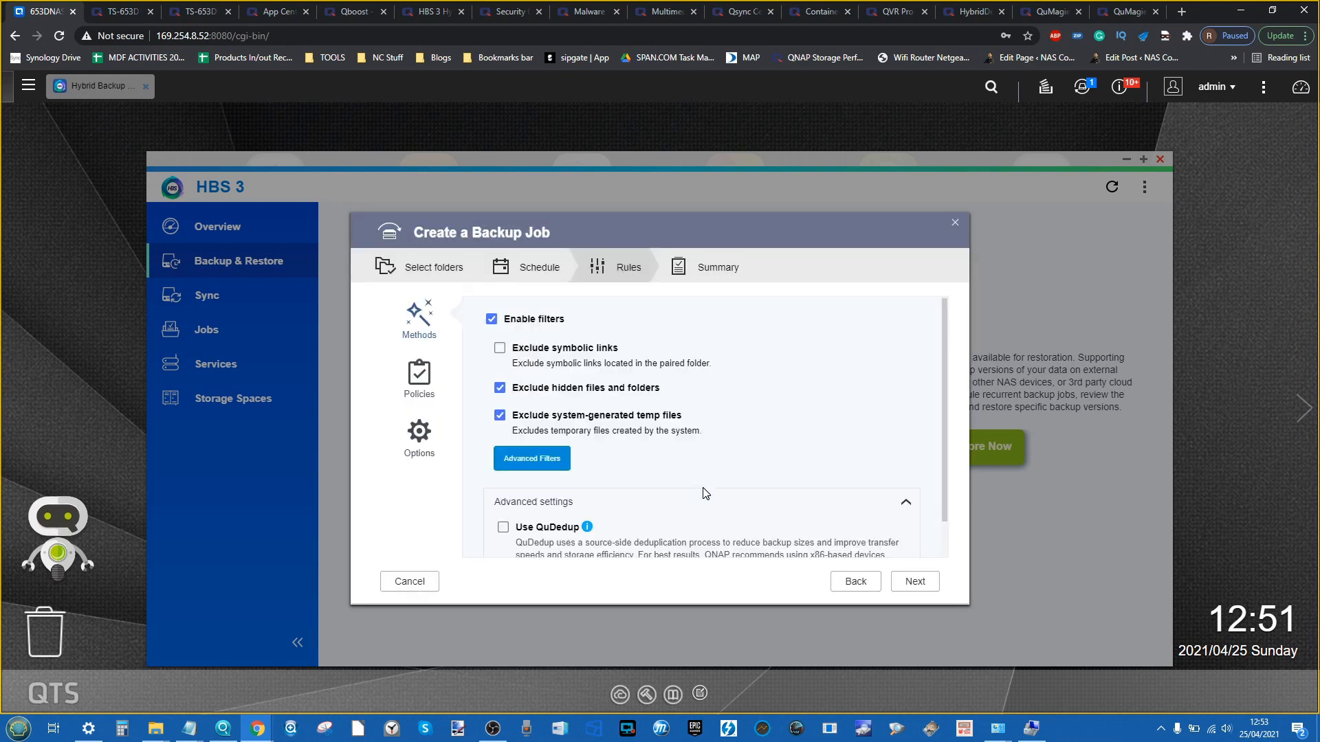
scroll(750, 409, down, 1)
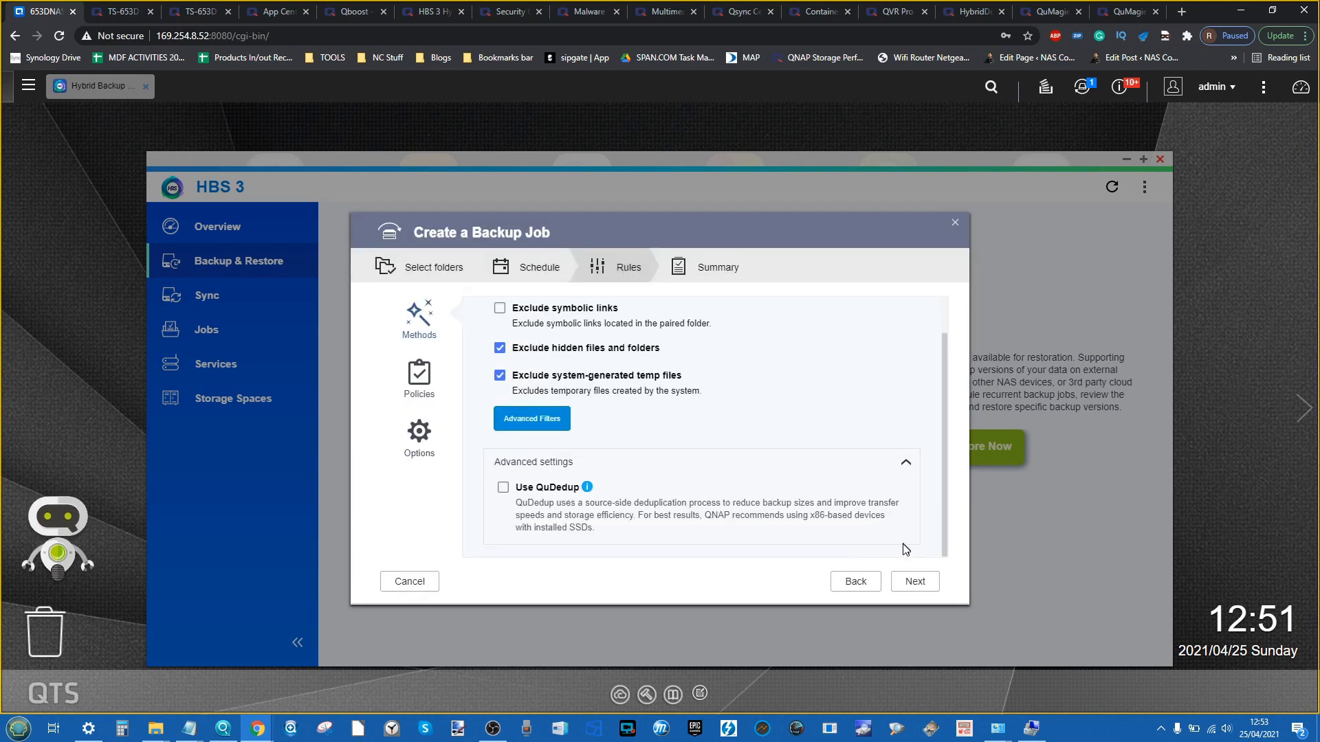
click(915, 581)
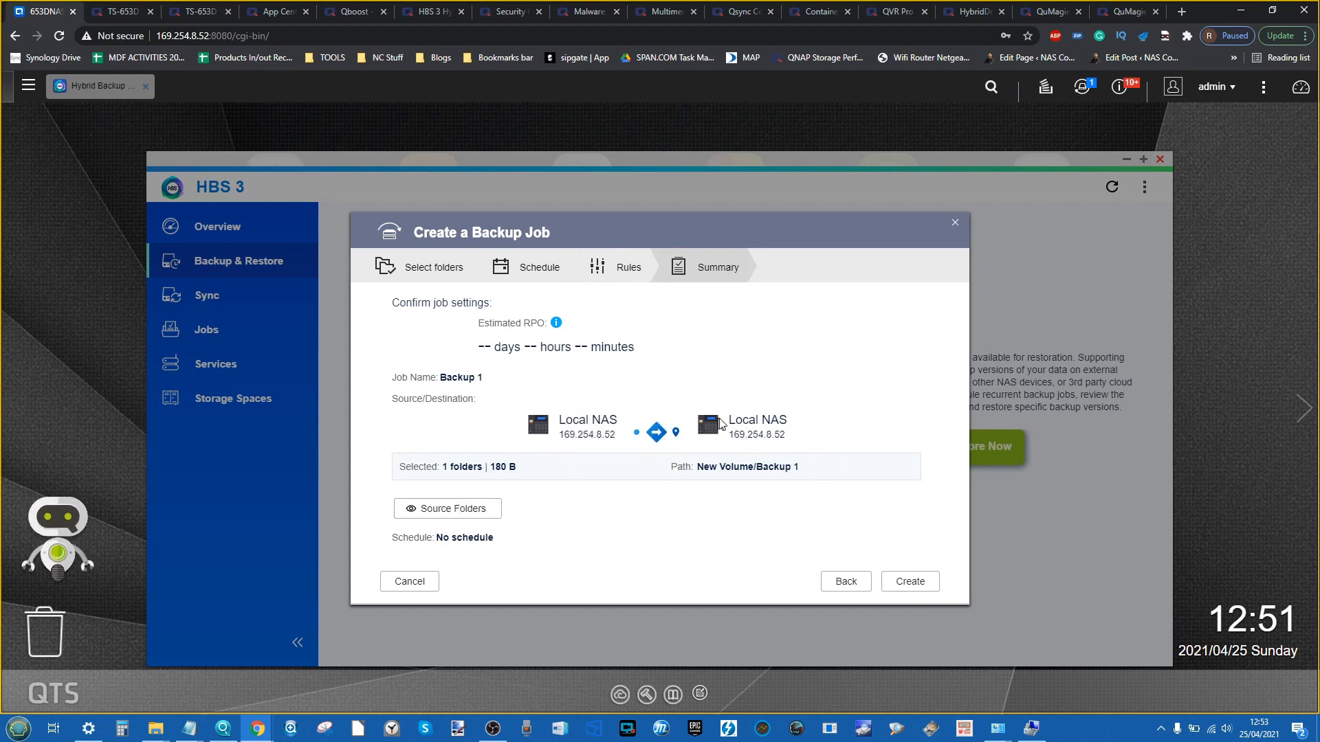
Create the Backup 1 job, skip configuring the data integrity check, and run the backup immediately
click(906, 585)
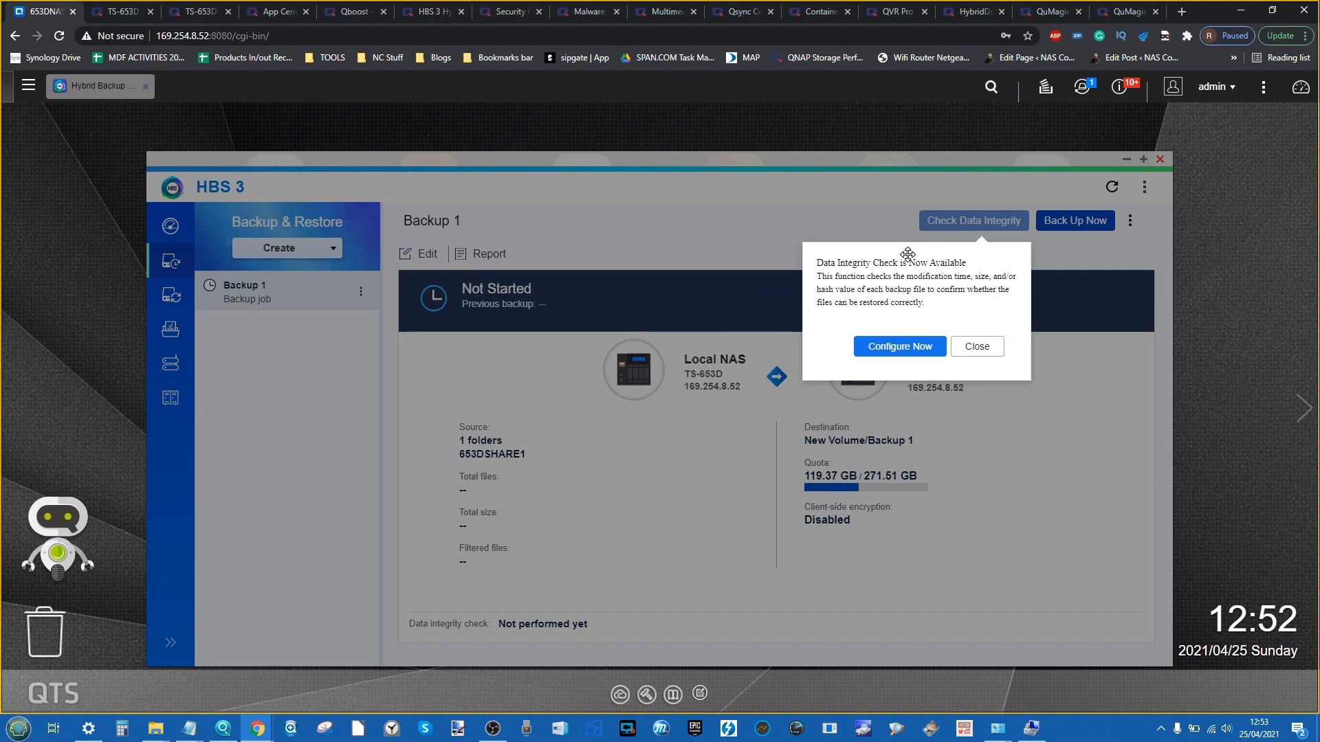
click(975, 347)
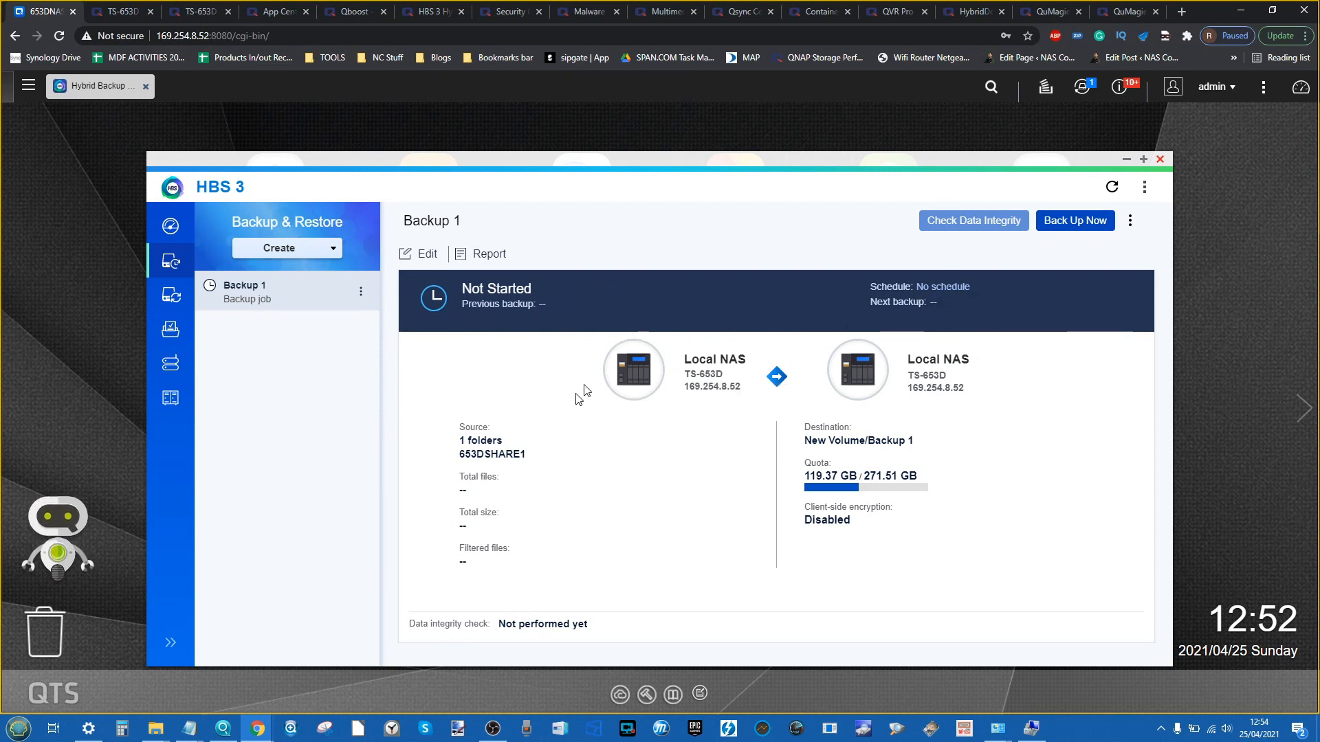
click(1075, 220)
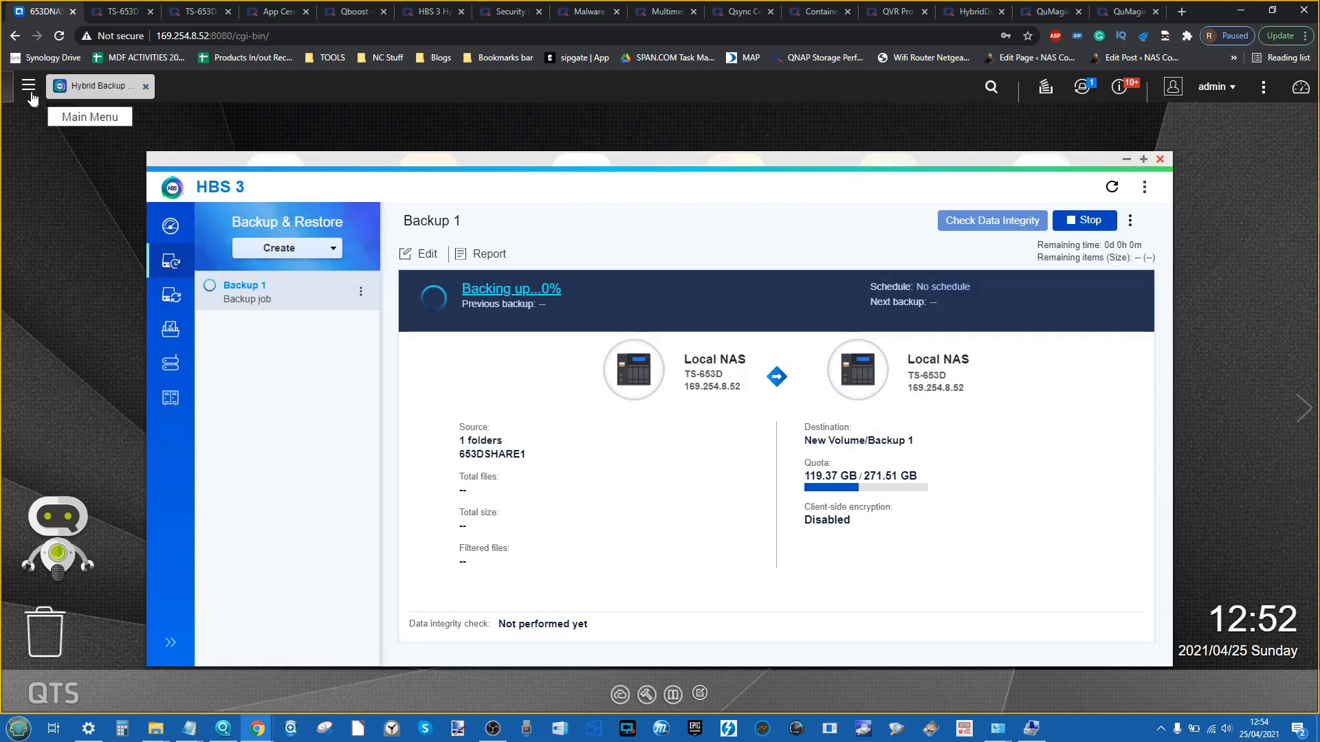
click(28, 85)
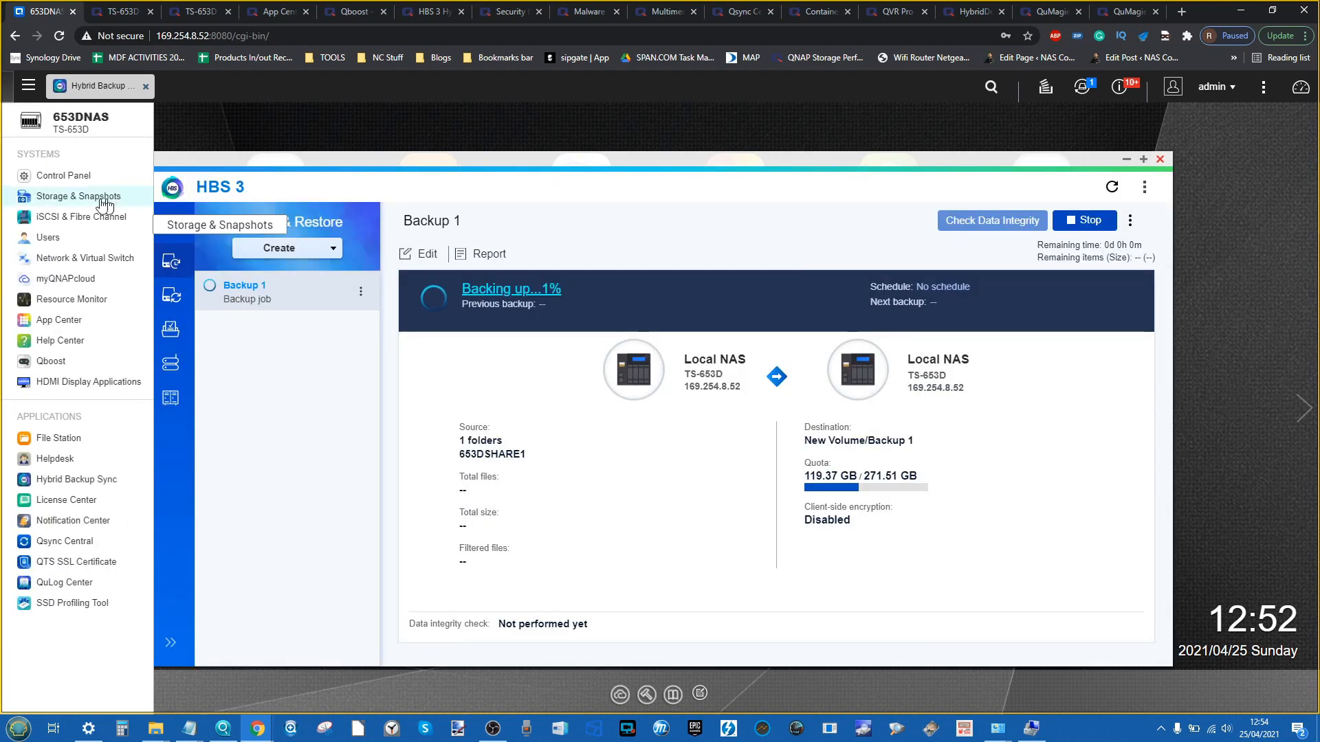
click(86, 446)
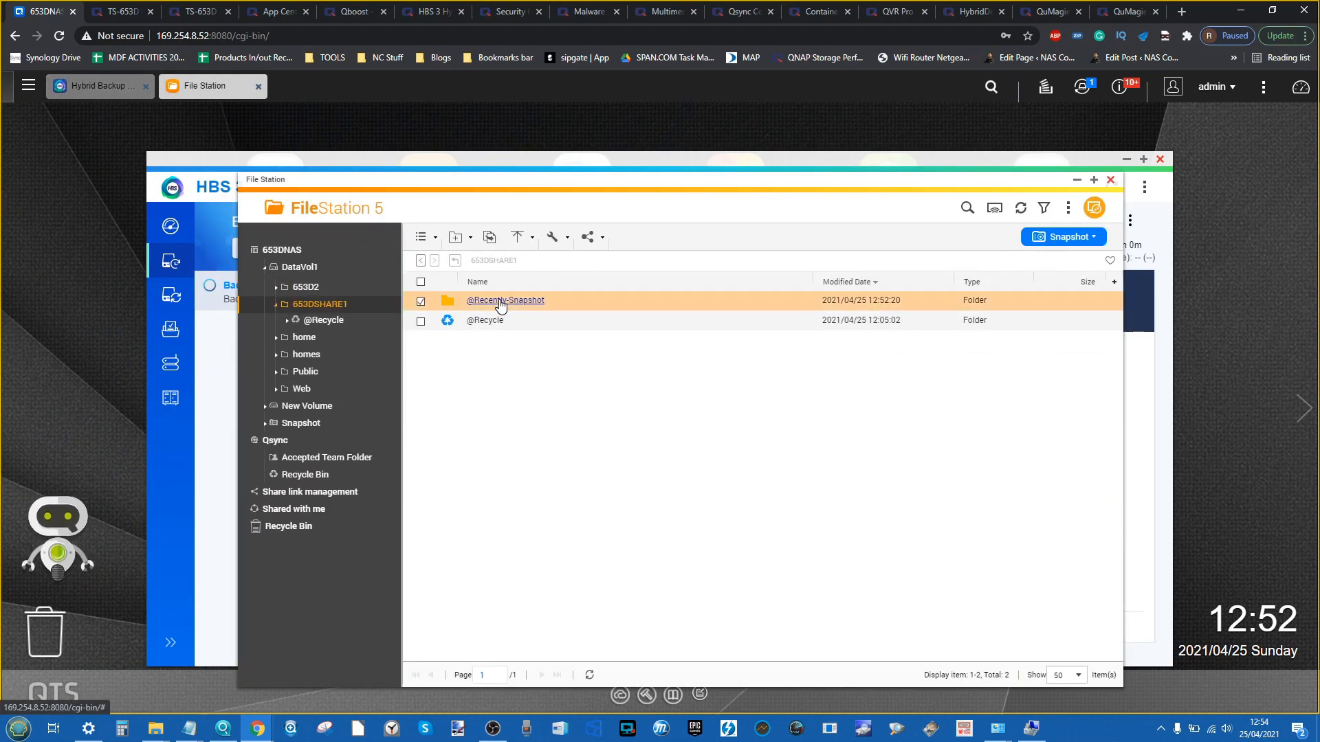
double_click(495, 301)
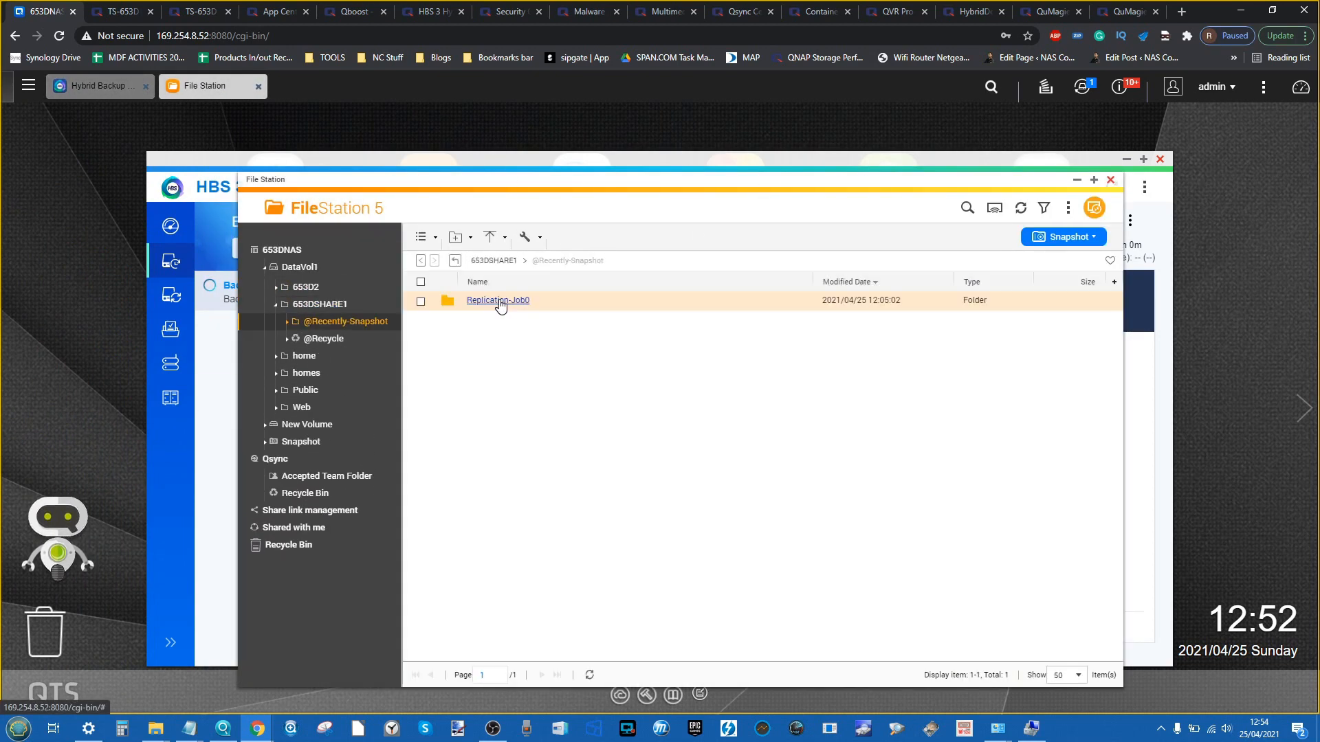
click(328, 305)
click(1076, 180)
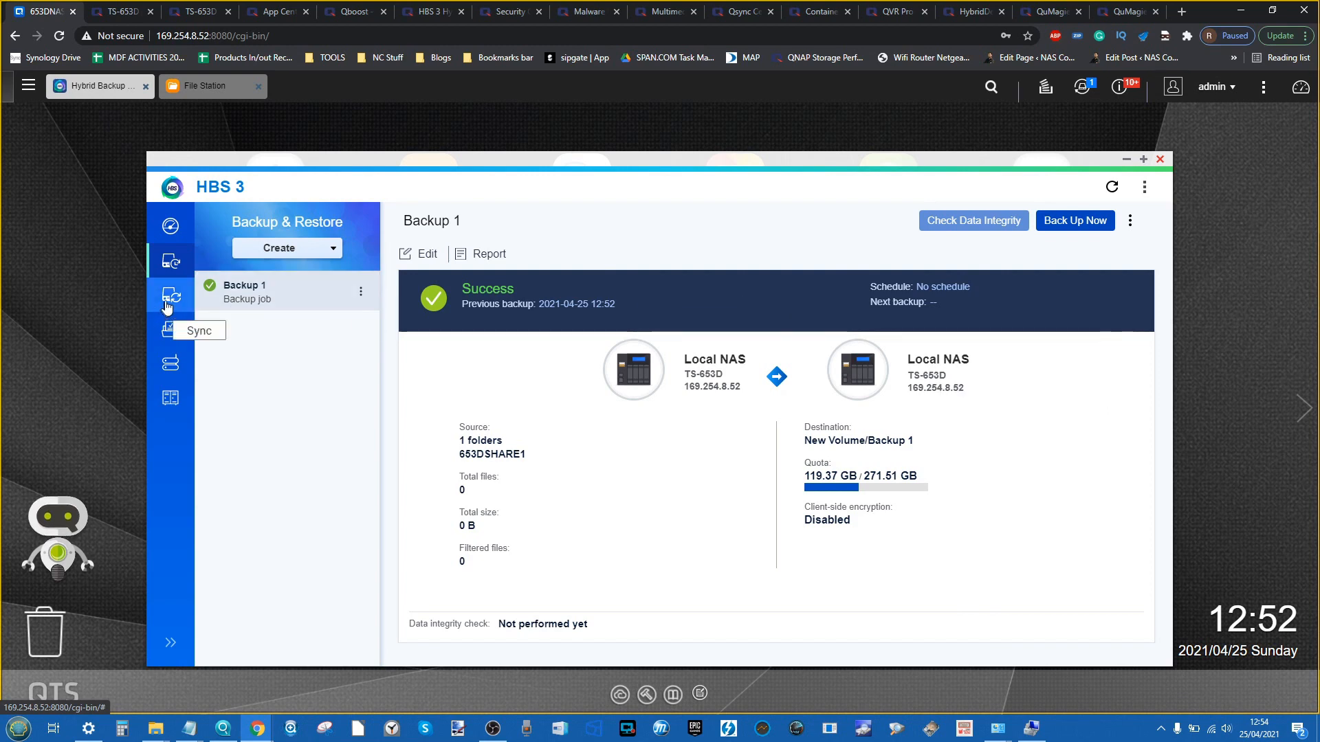
Check the finished backup job in HBS 3, and view the sync job types offered on the Sync page
click(170, 226)
click(175, 256)
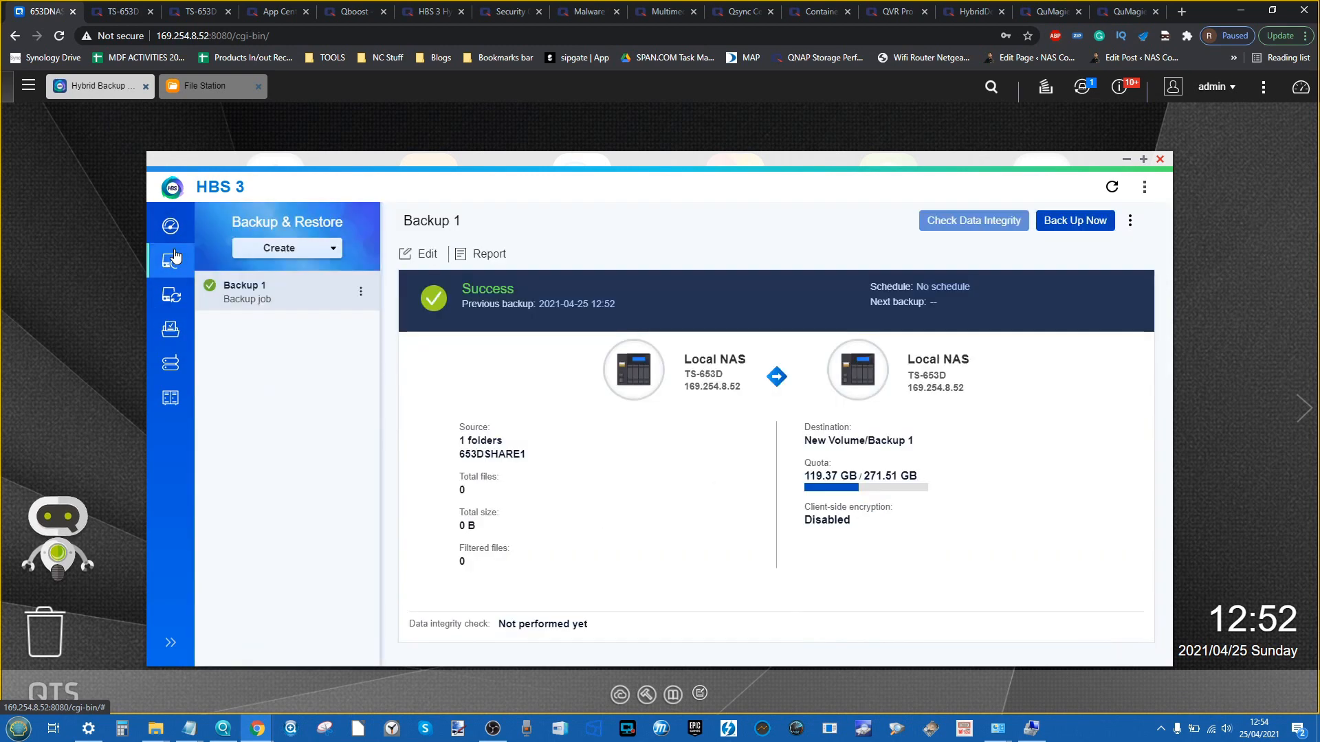
click(171, 292)
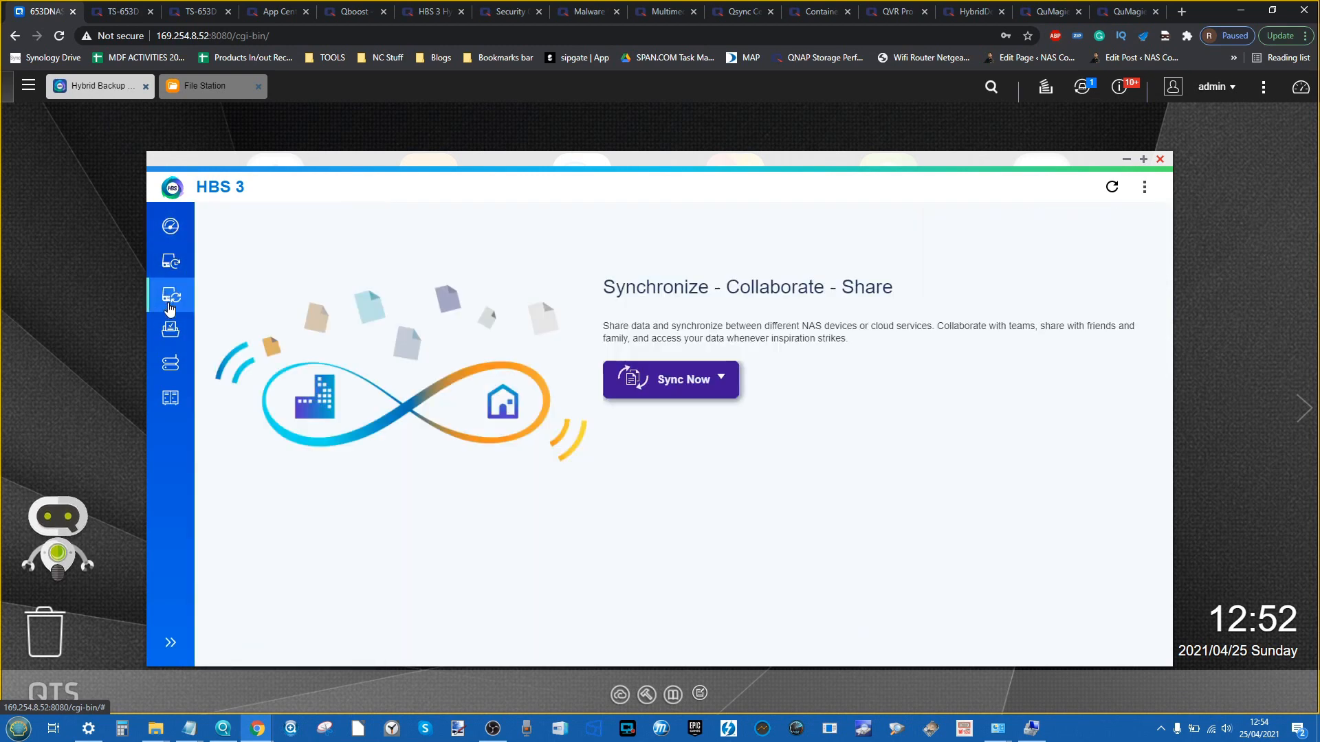
click(685, 372)
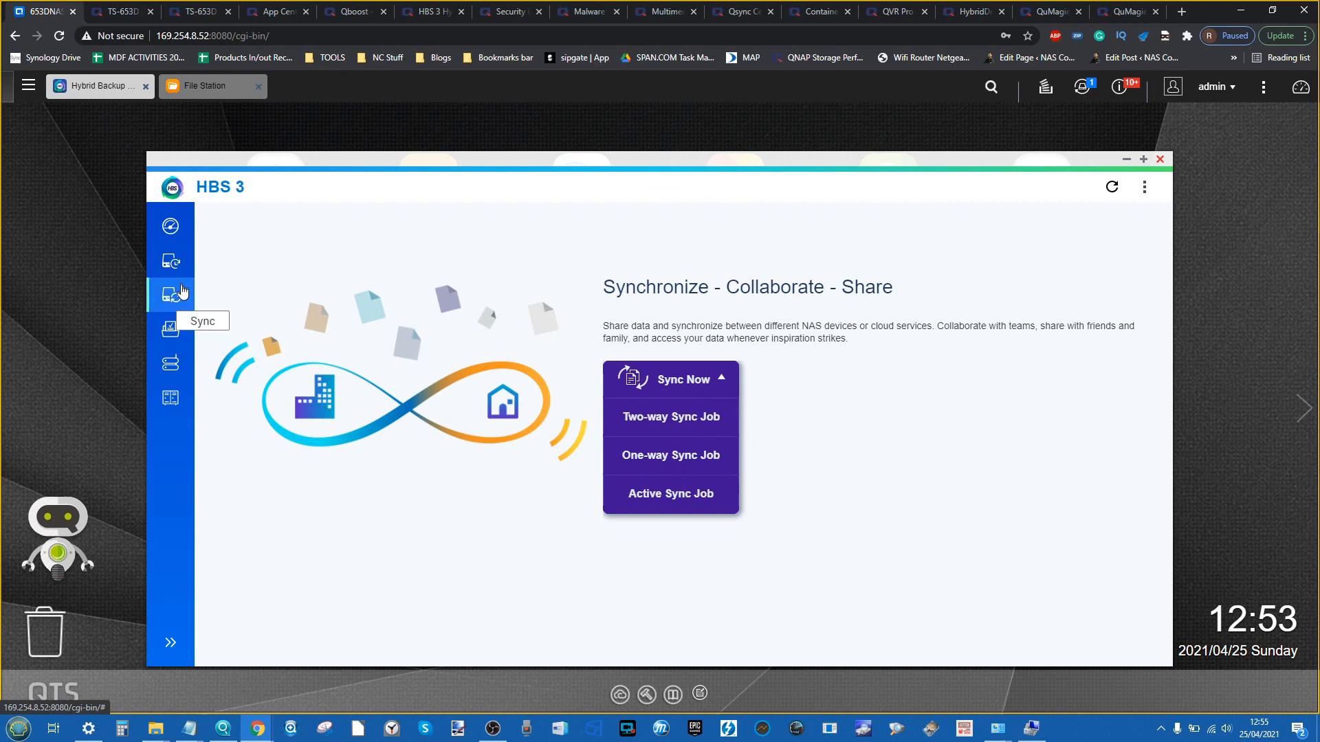
Review the NAS's own jobs and its incoming jobs on the Jobs page
click(177, 331)
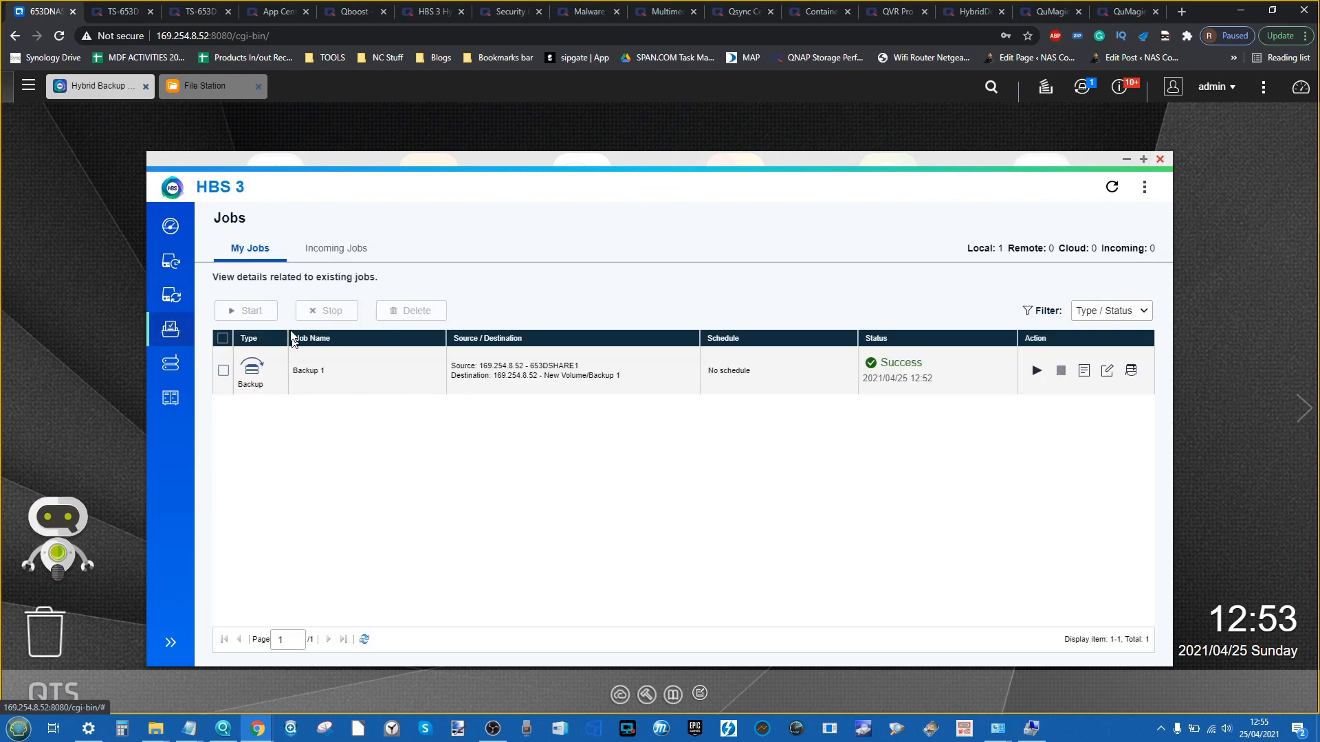
click(354, 250)
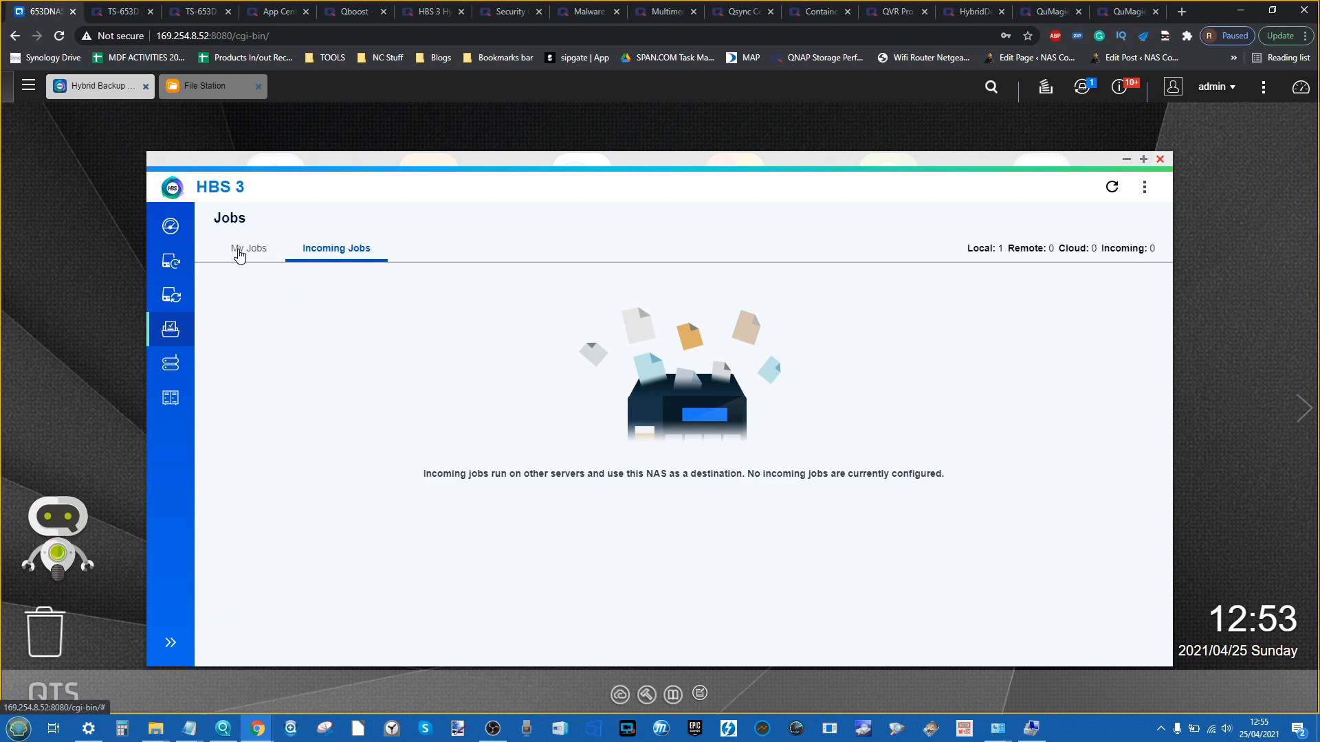
click(239, 255)
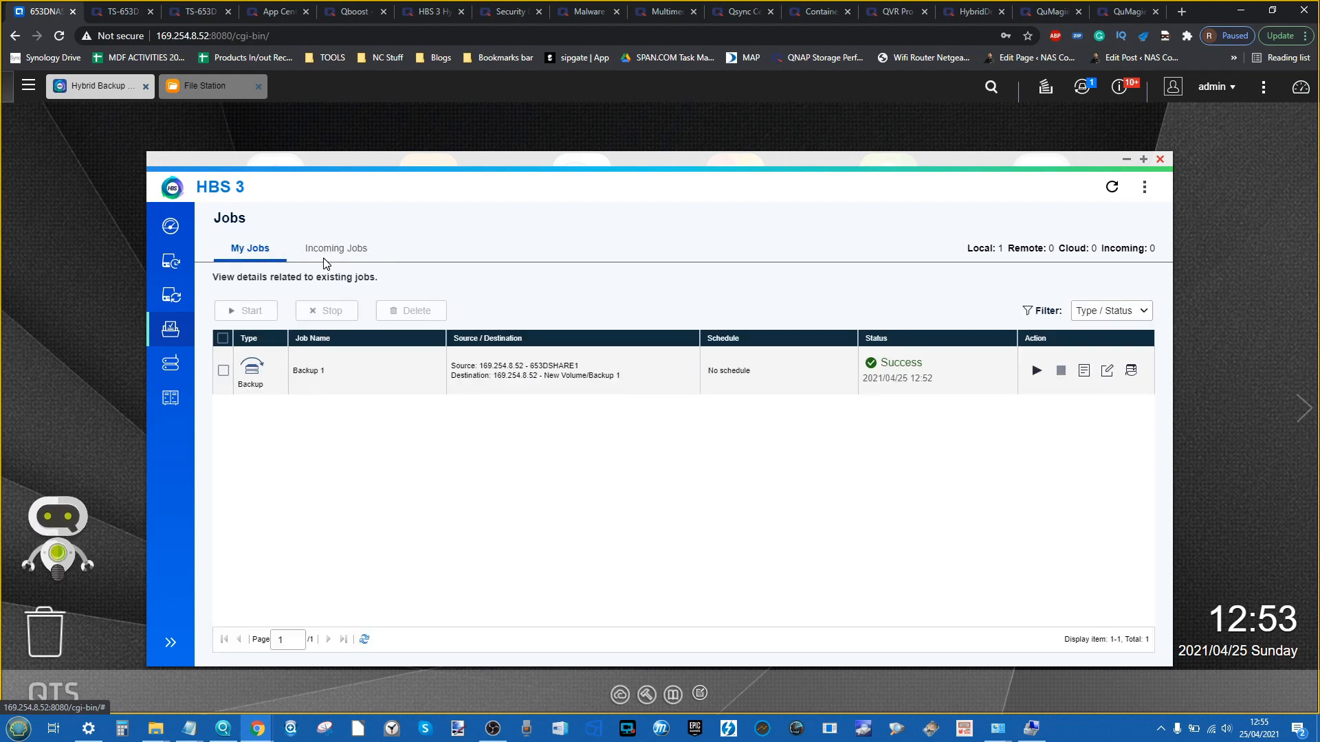
Examine the Time Machine, Rsync Server, RTRR Server and USB One Touch Copy service settings, and close HBS 3
click(171, 365)
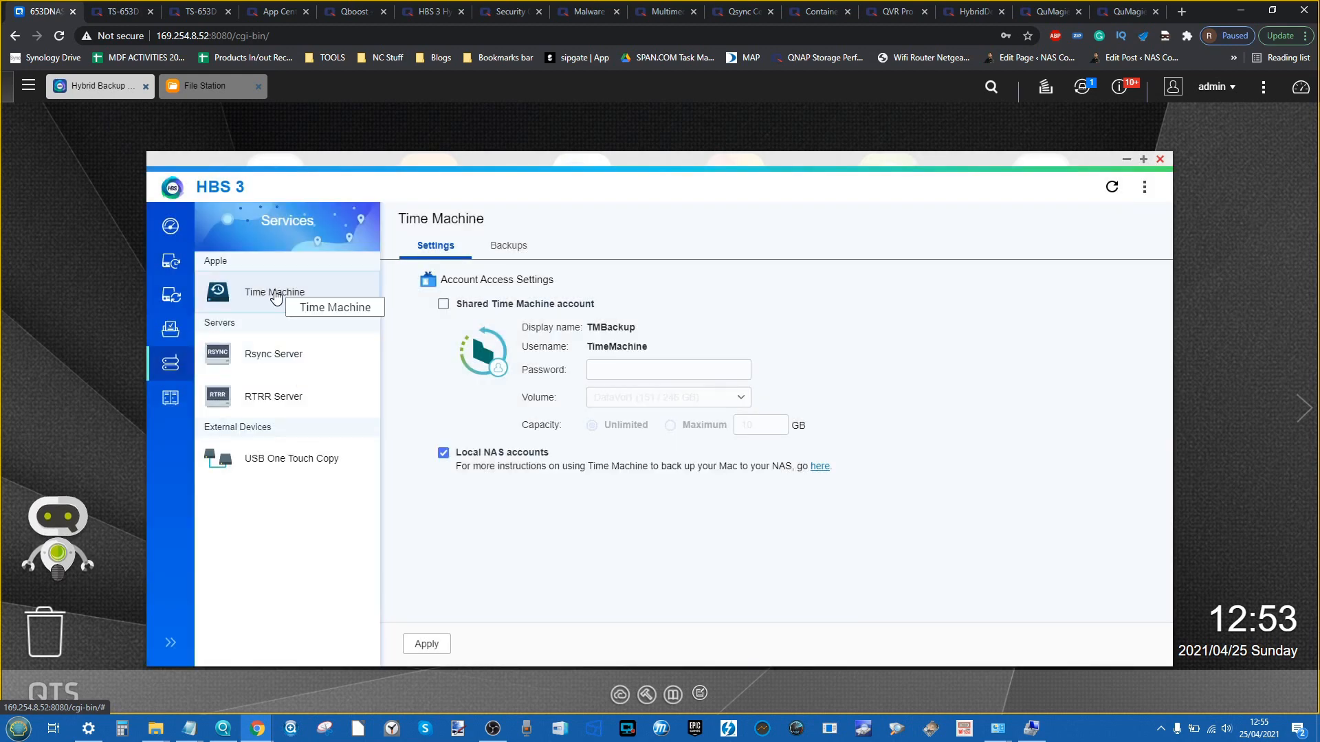
click(288, 359)
click(286, 396)
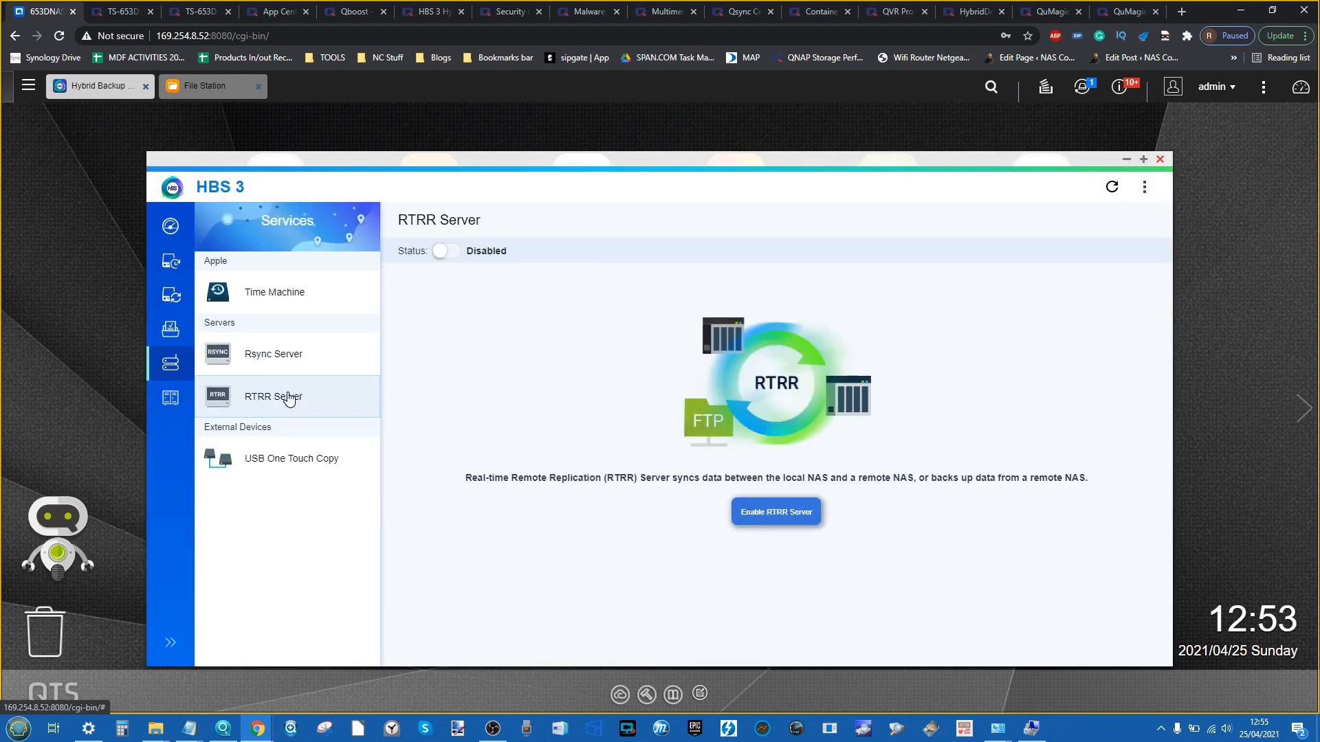
click(310, 357)
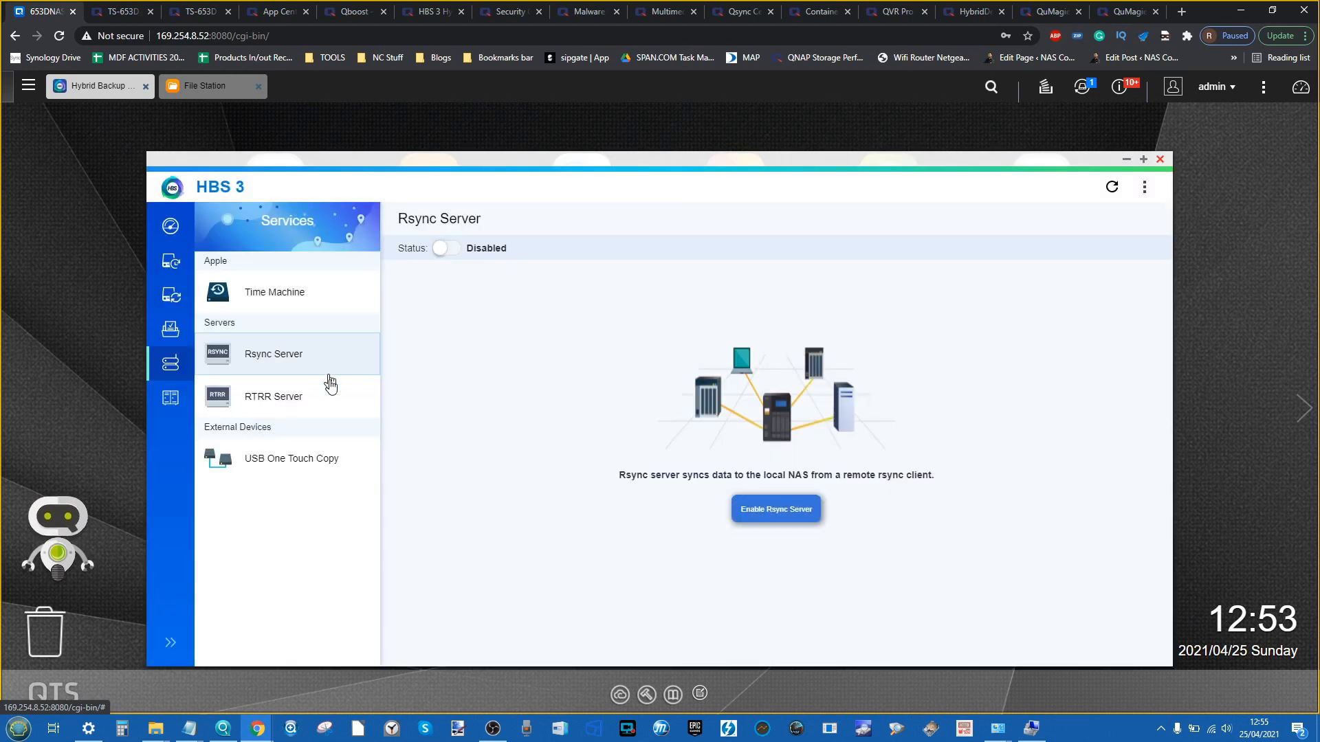
click(300, 387)
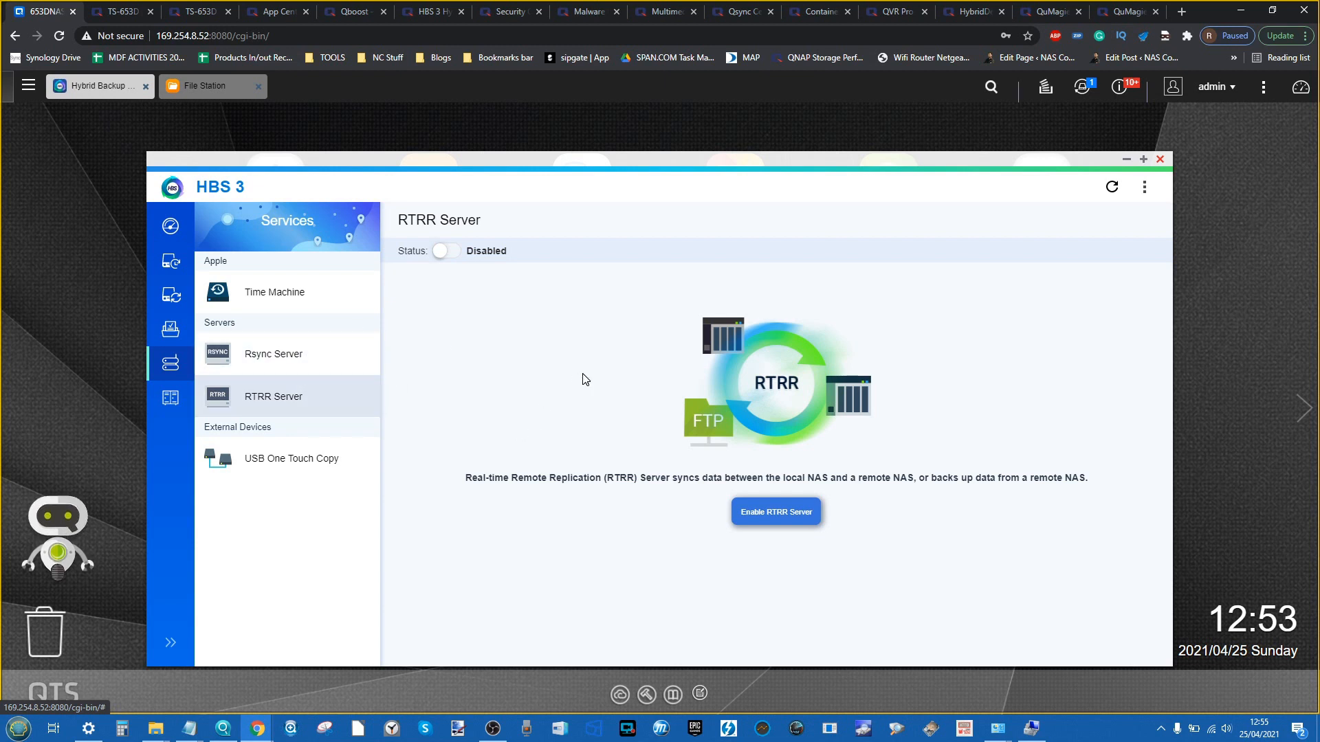
click(287, 466)
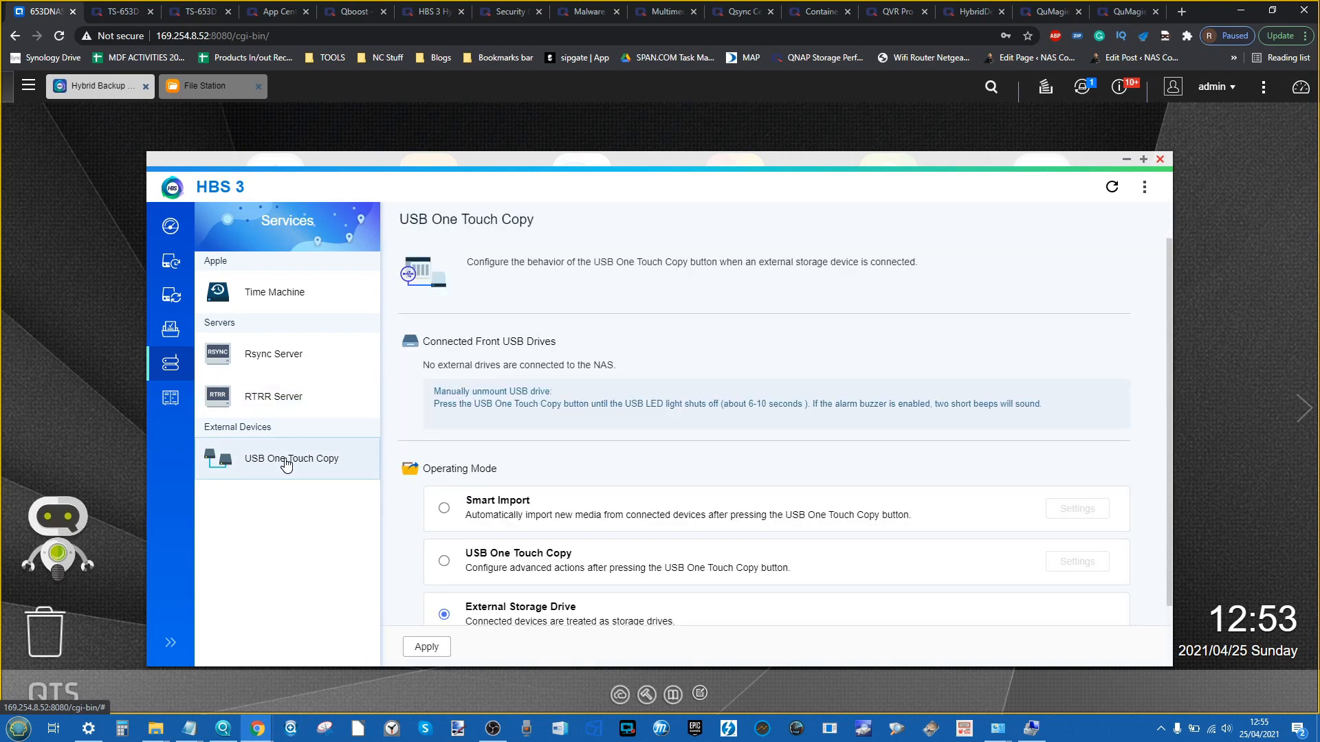
scroll(480, 354, down, 1)
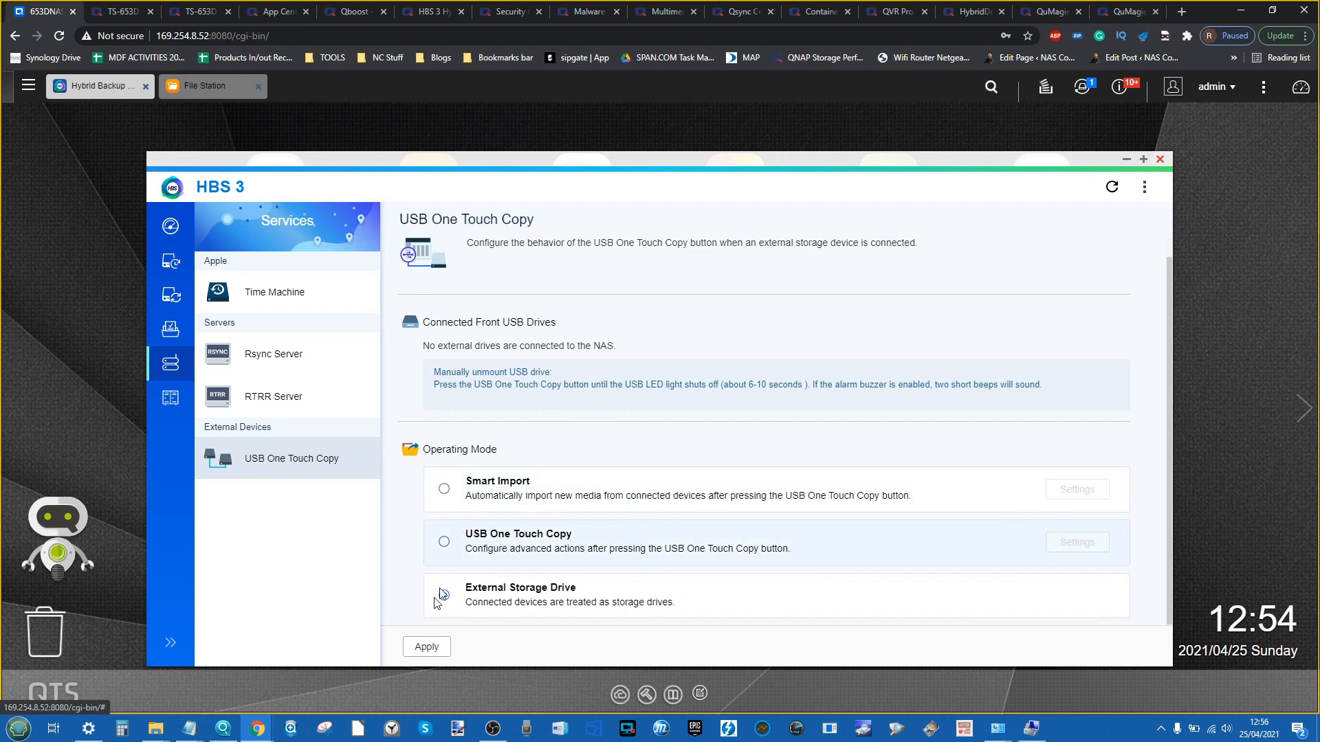
click(1160, 161)
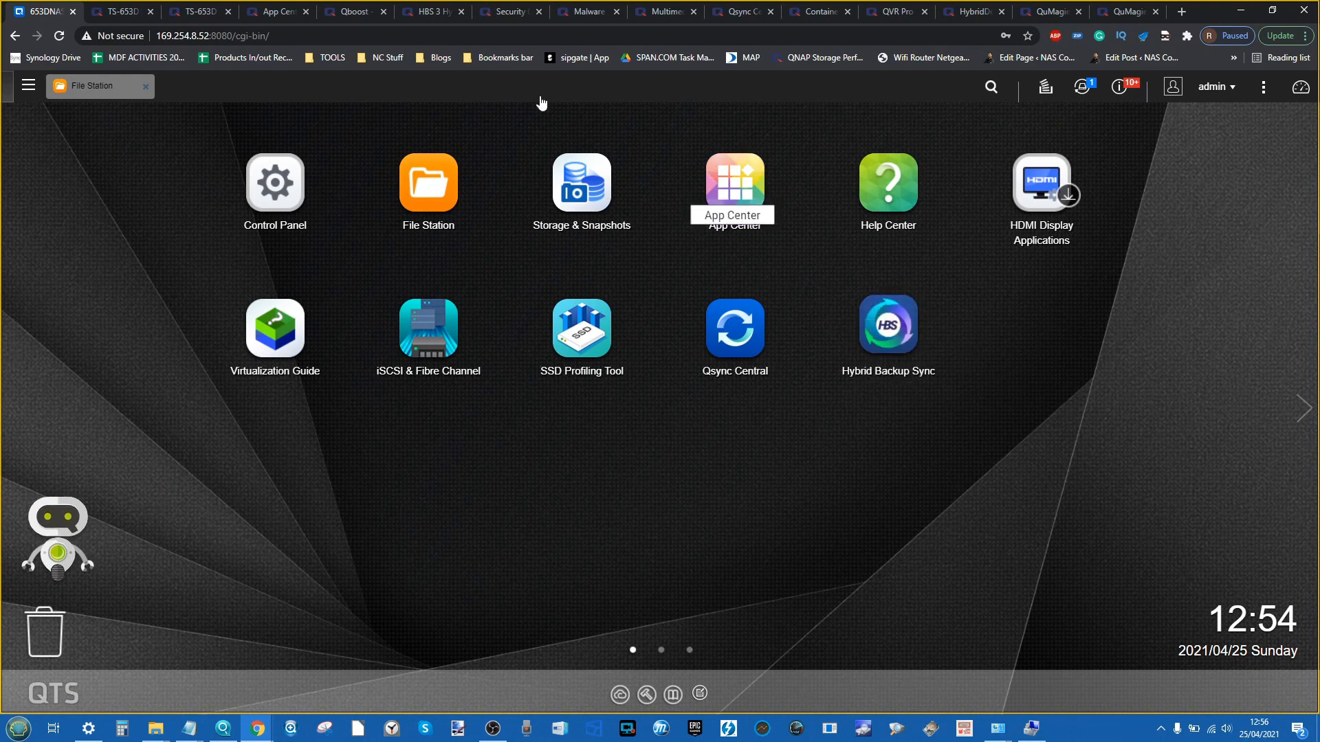
Manually install the downloaded MalwareRemover-4.6.1.1 package through App Center, and dismiss the browser's download bar
click(735, 182)
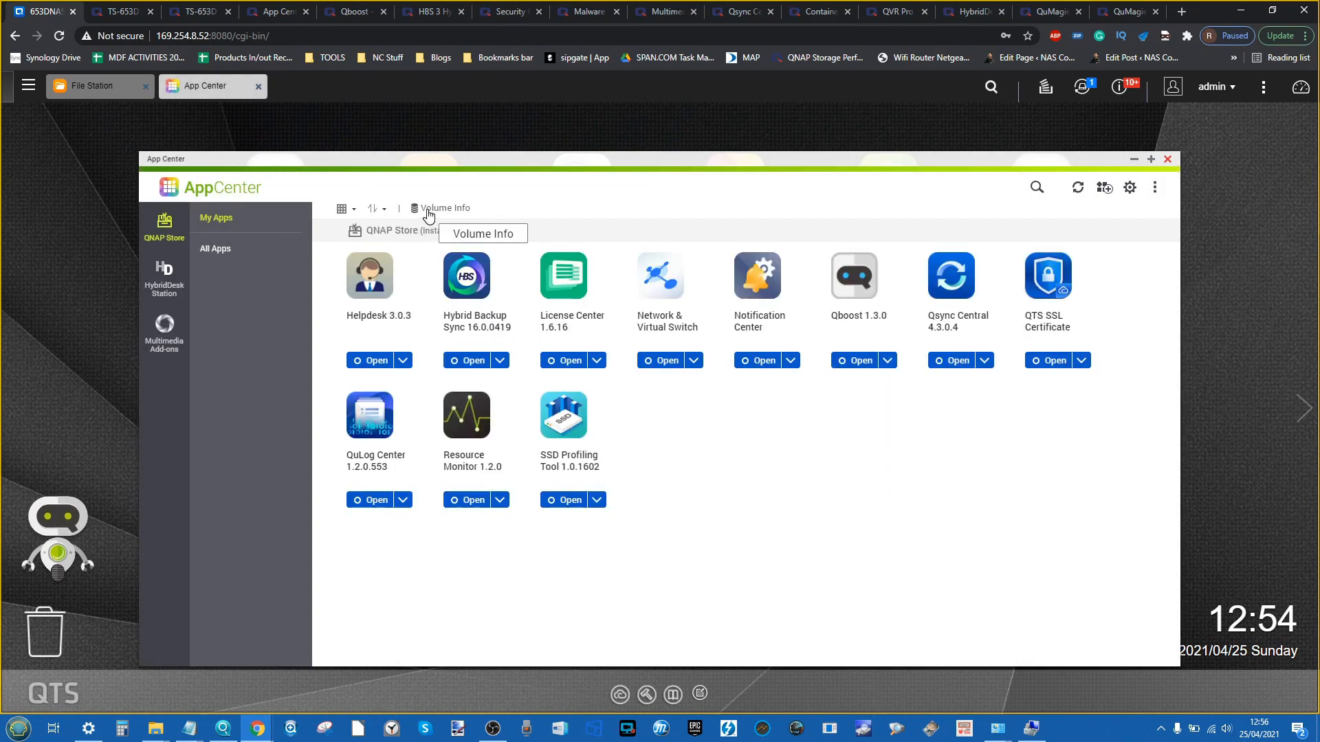
click(1105, 188)
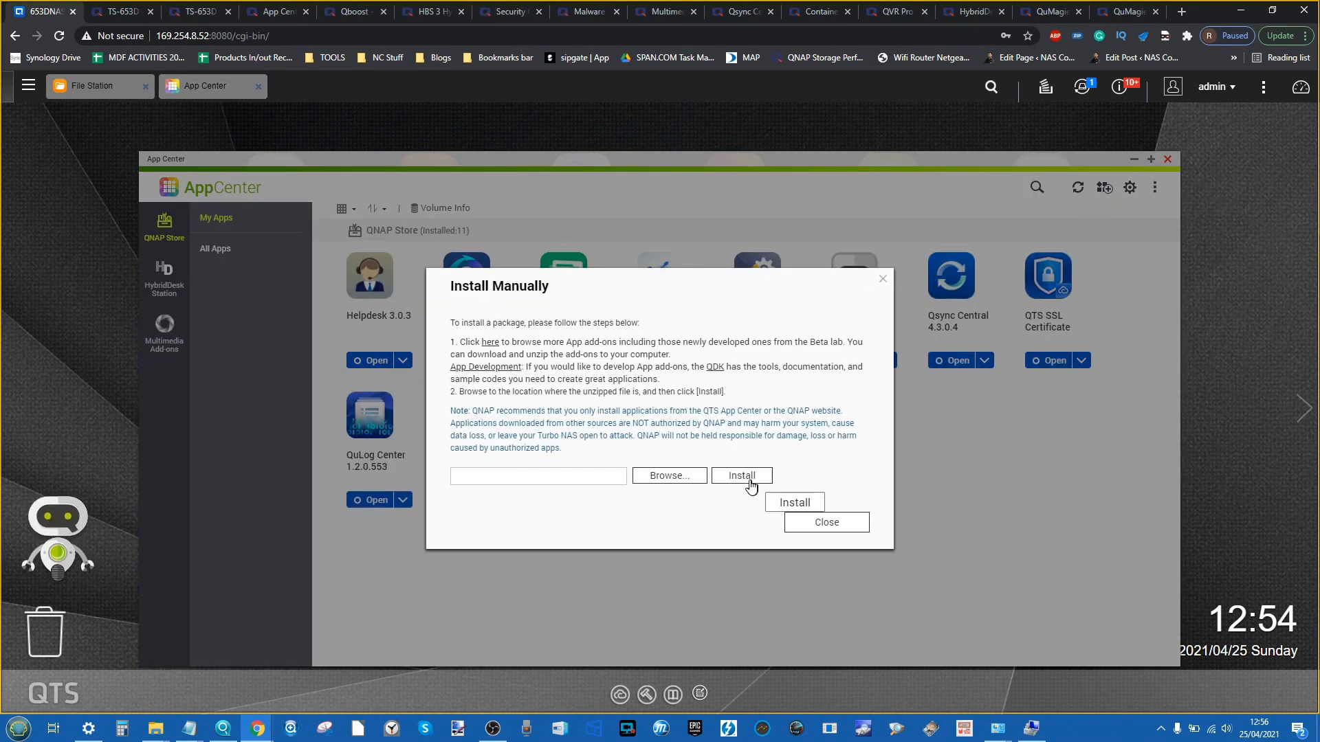
click(666, 476)
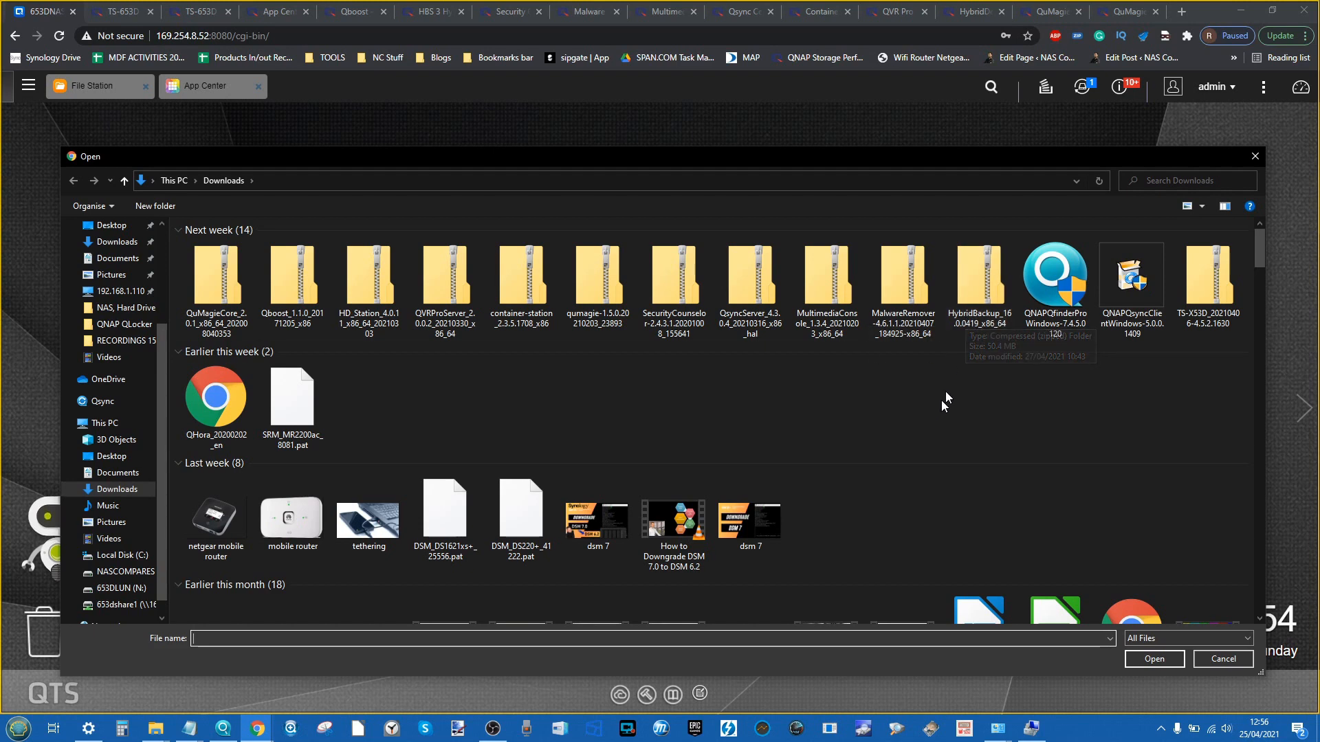
double_click(913, 271)
click(761, 480)
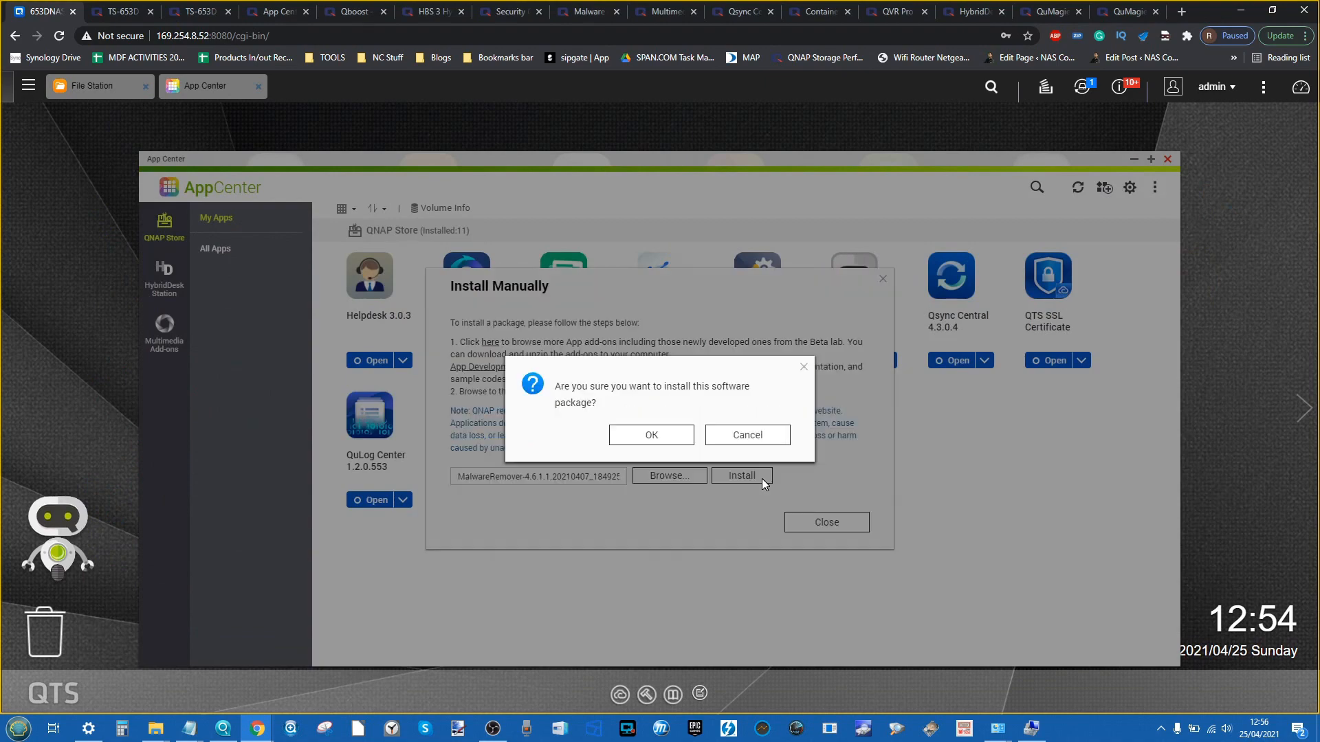
click(652, 434)
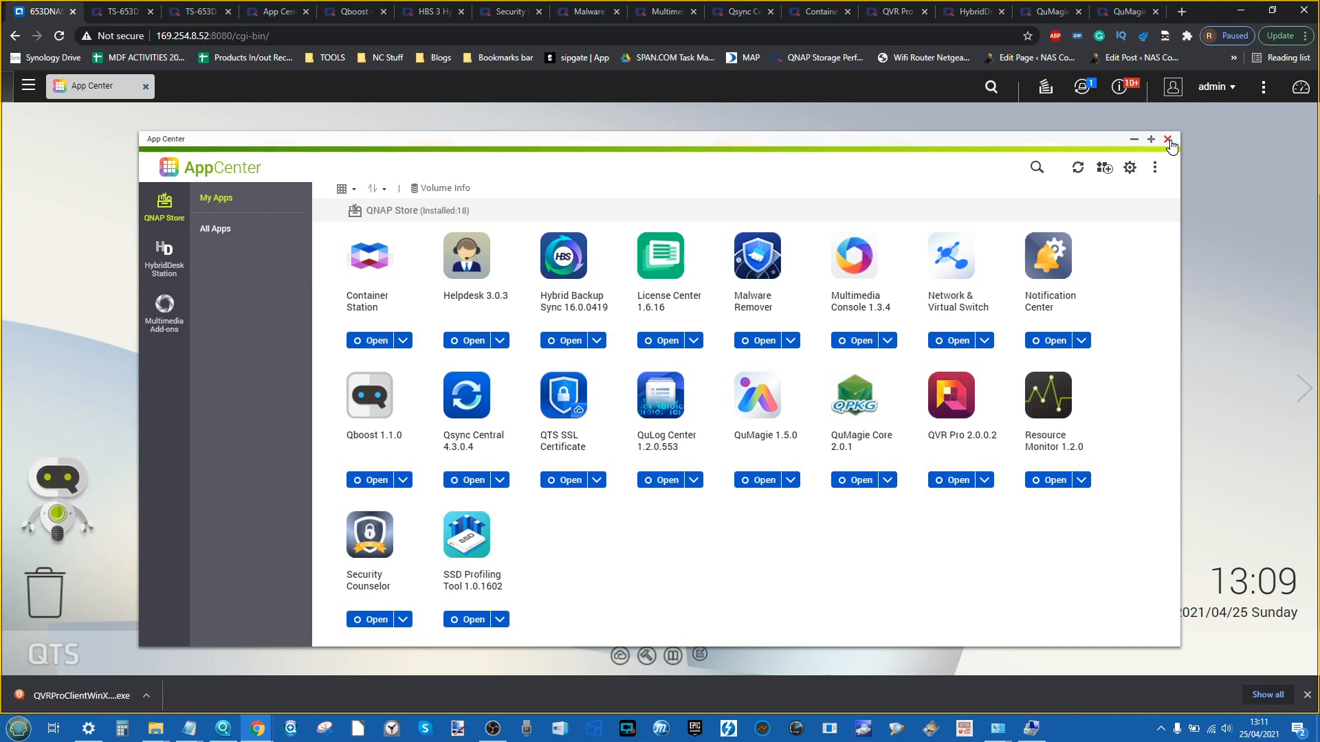
click(1306, 696)
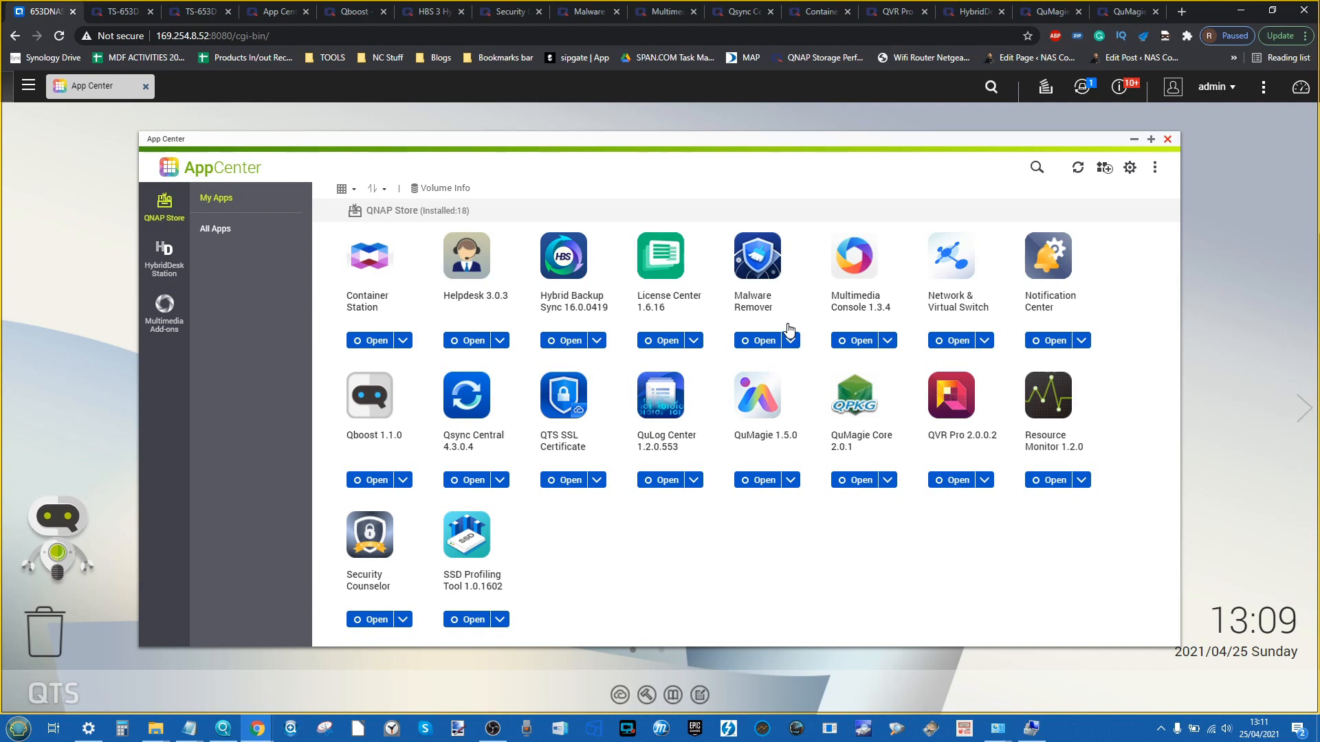
Close App Center, start Security Counselor, and decline sending the Security Checkup results to QNAP
click(1167, 140)
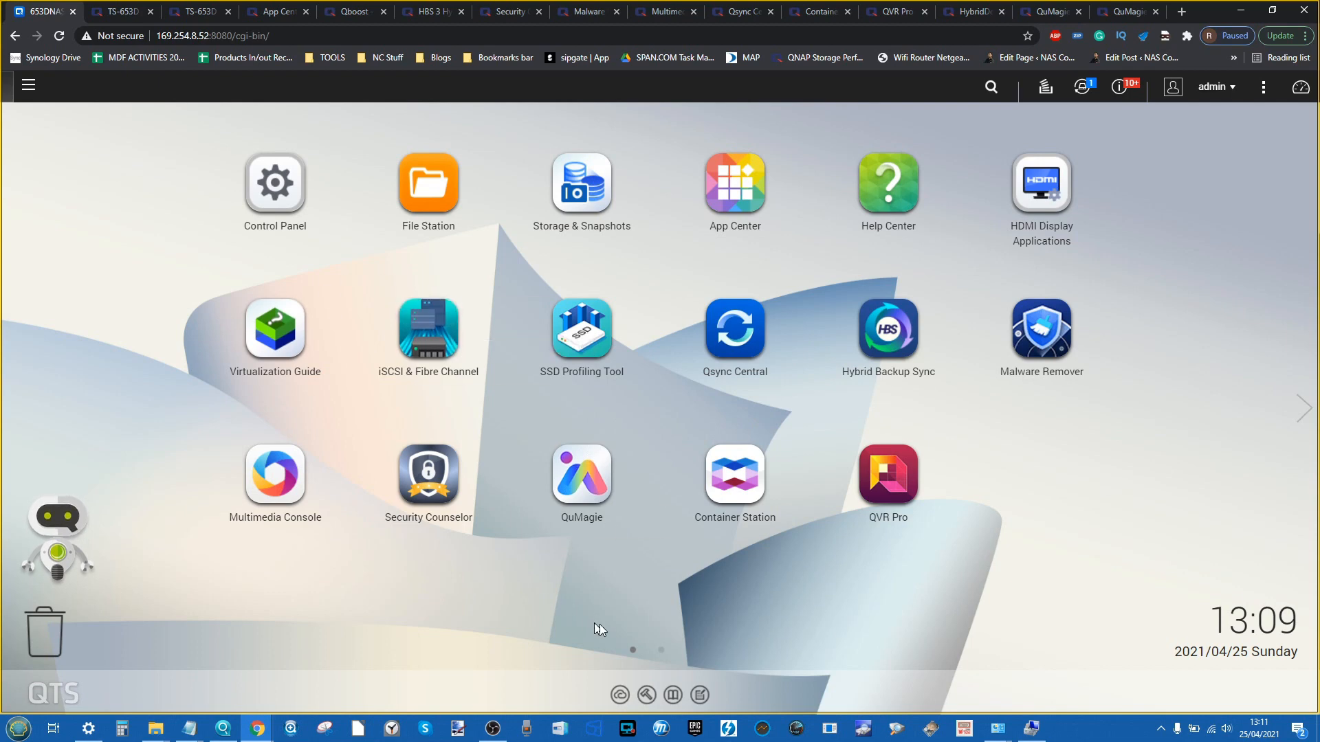
click(664, 651)
click(631, 650)
click(443, 472)
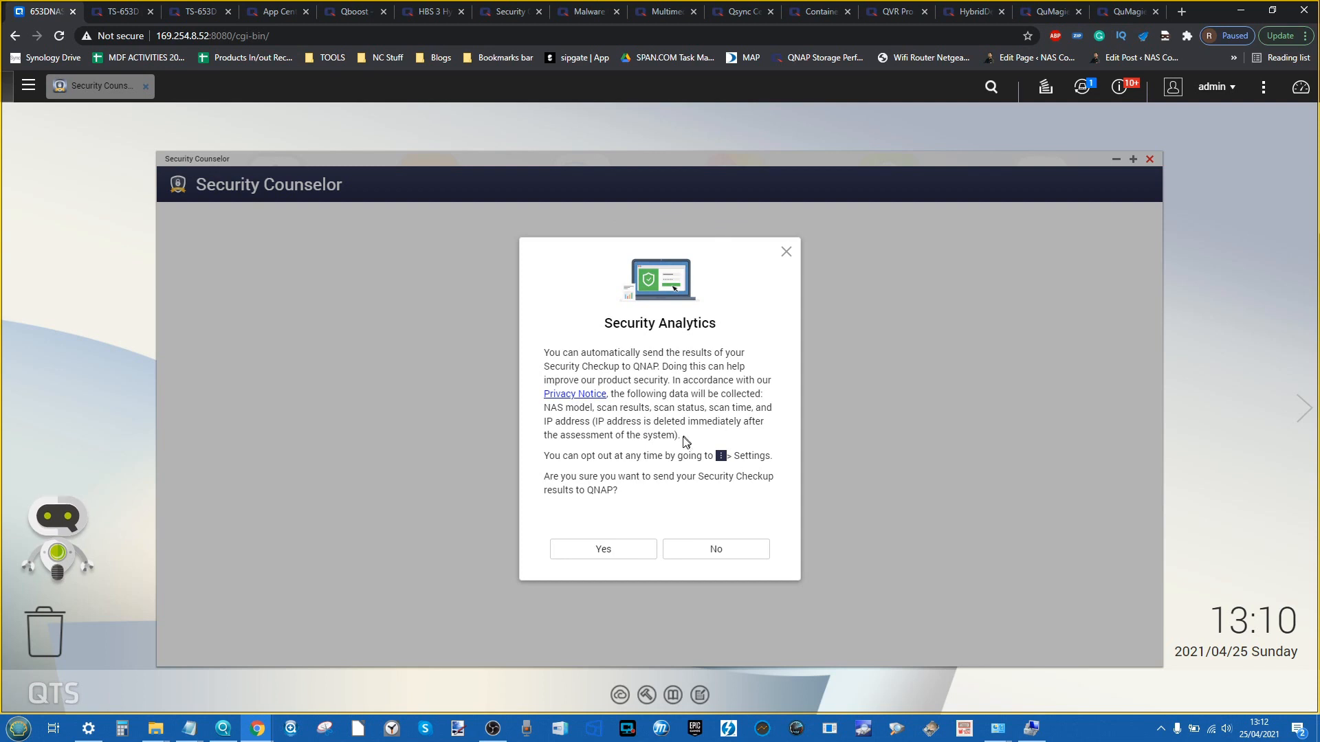
click(684, 548)
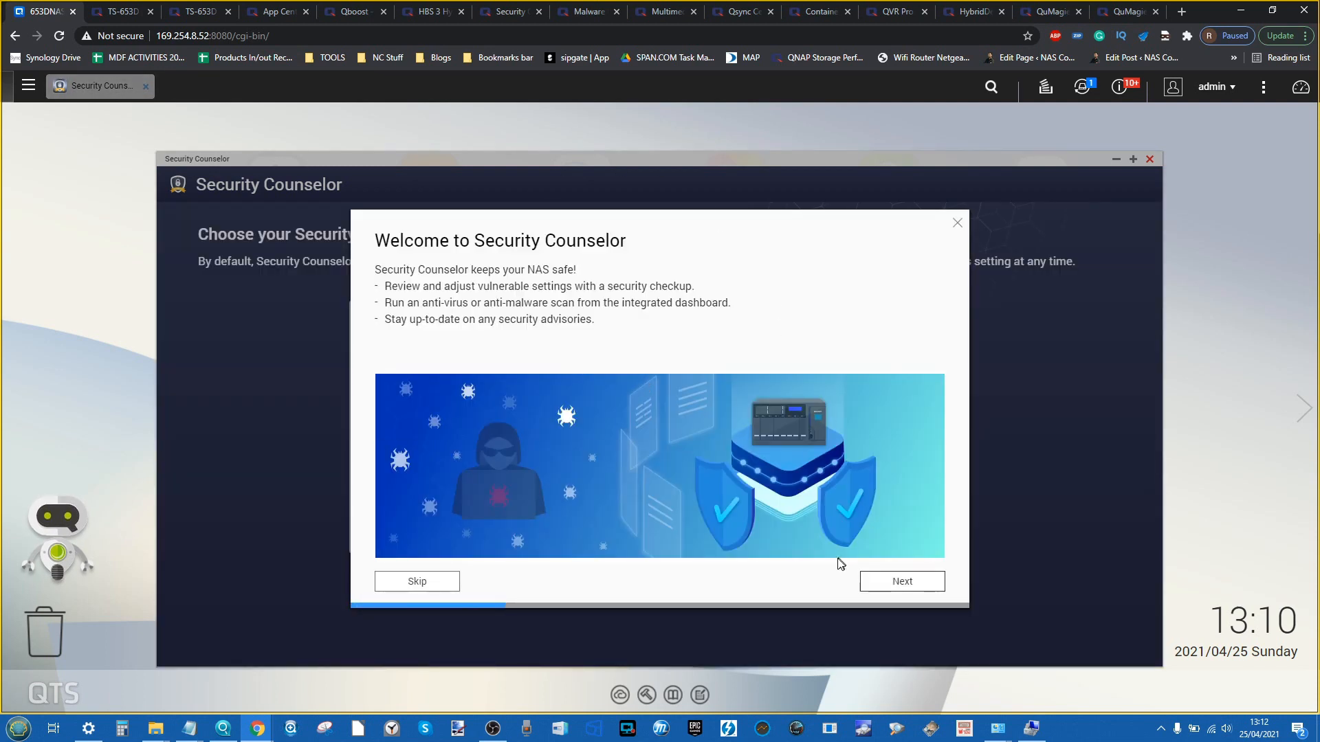
Go through the Security Counselor Quick Start to the end, and choose not to display it the next time
click(900, 583)
click(900, 583)
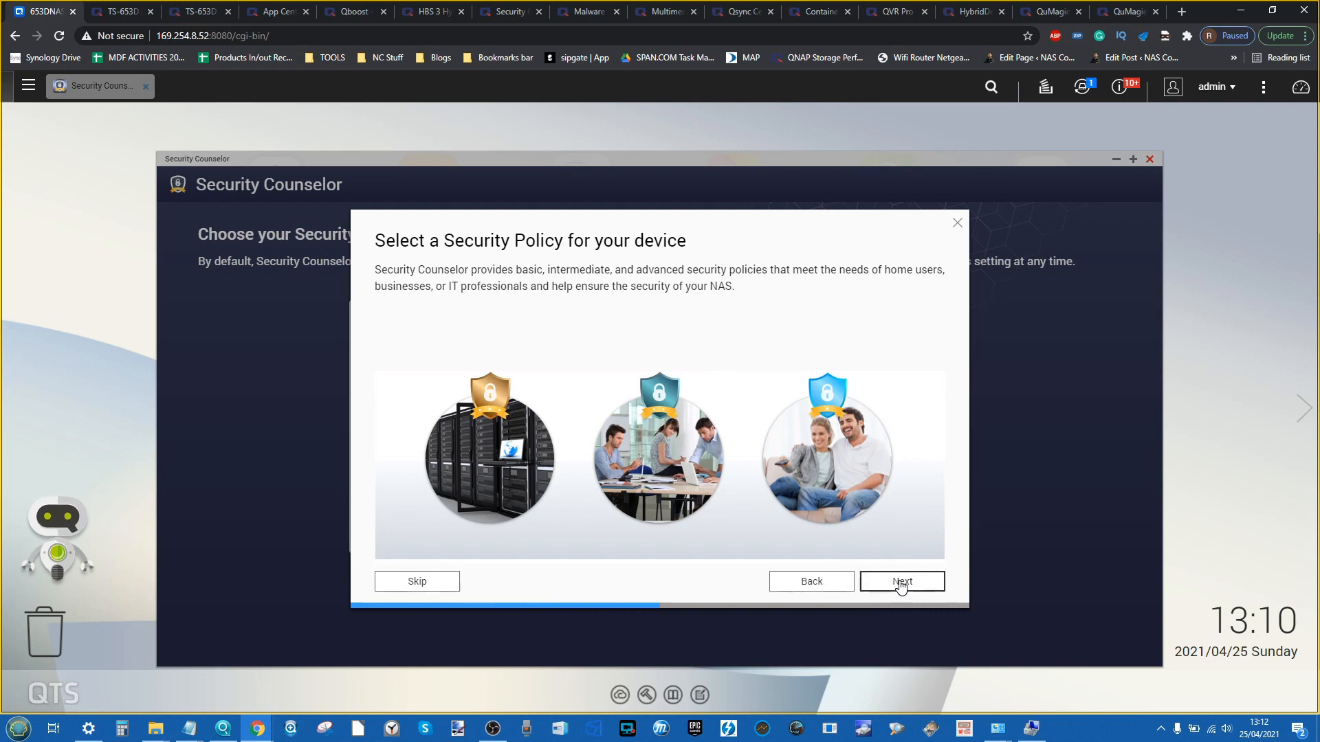
click(901, 583)
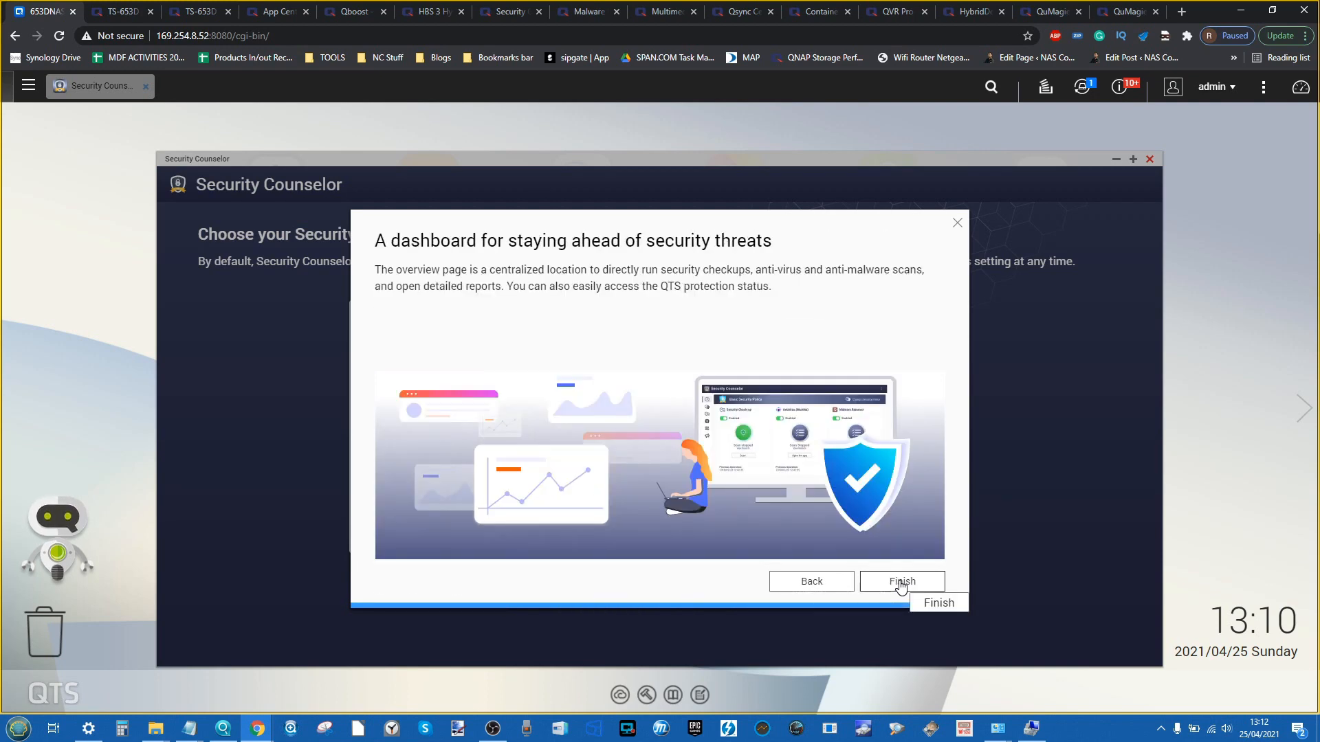
click(900, 581)
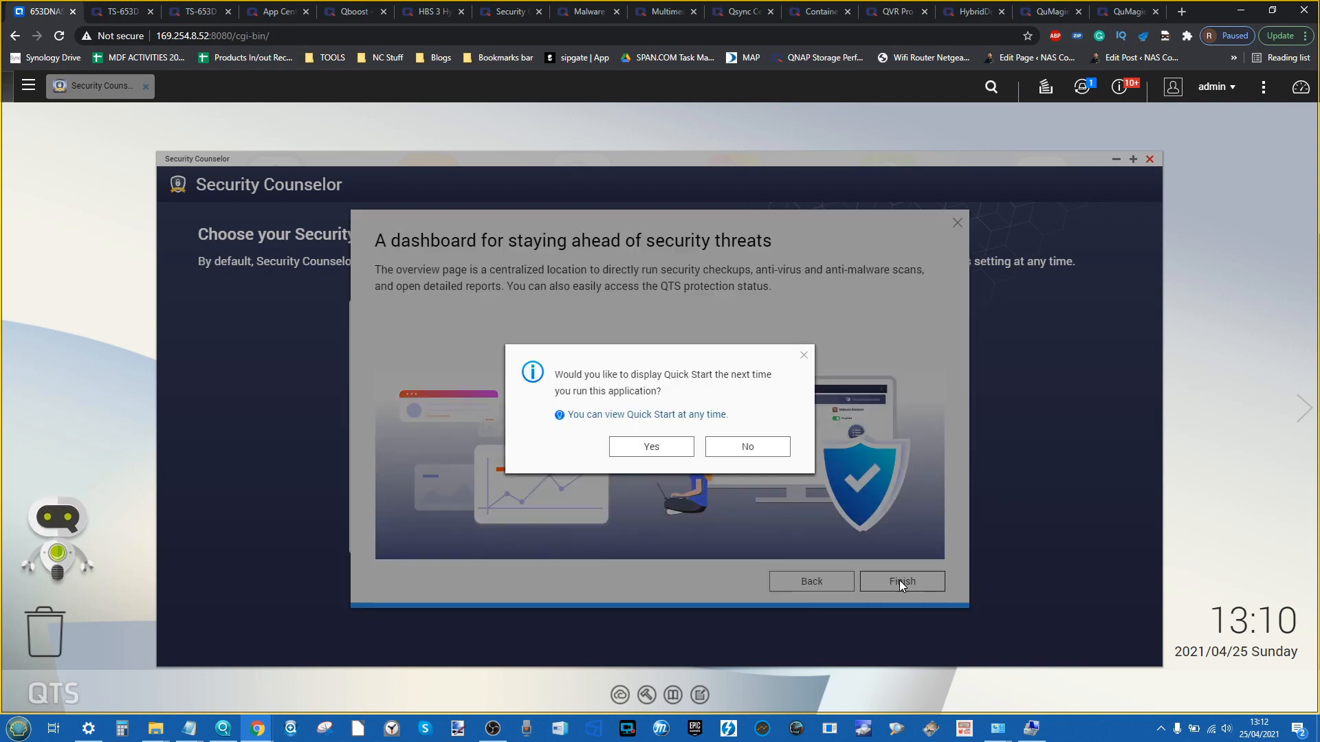
click(708, 450)
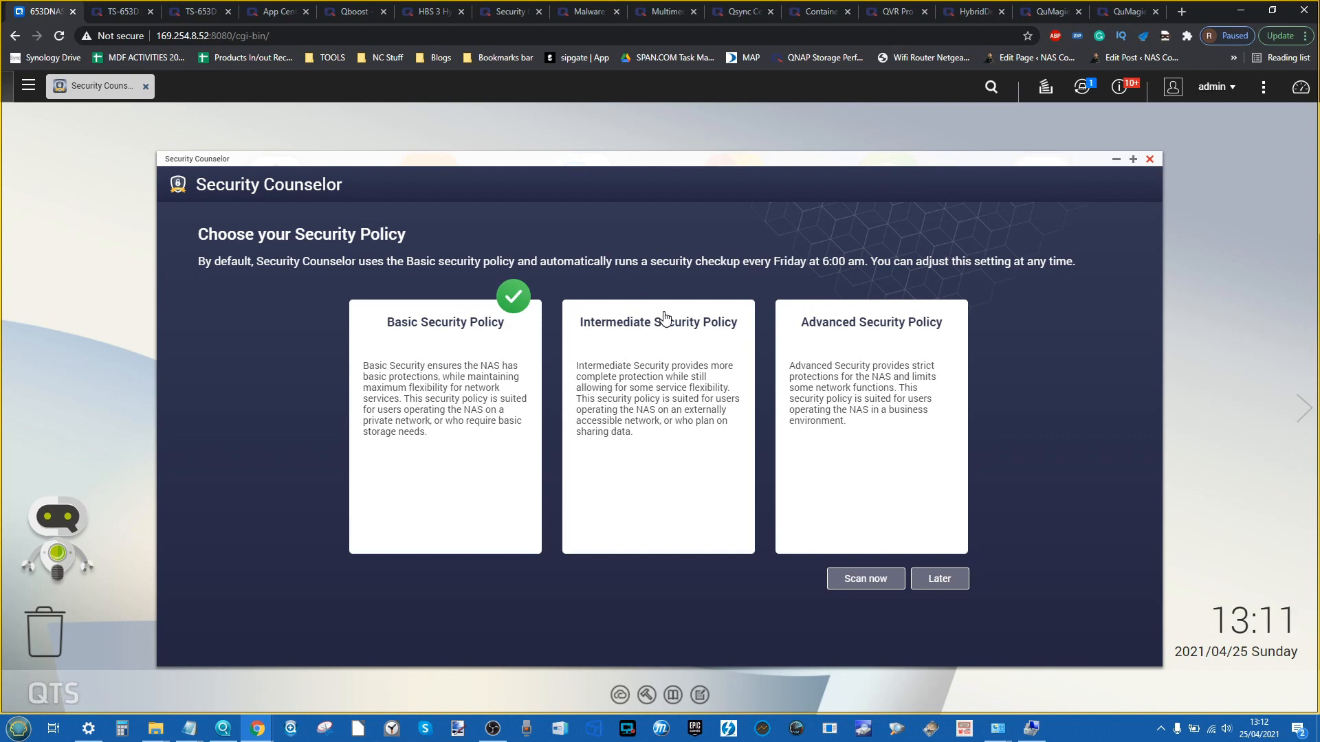
Run an immediate security scan with the Basic Security Policy, and enable Antivirus on the overview
click(879, 579)
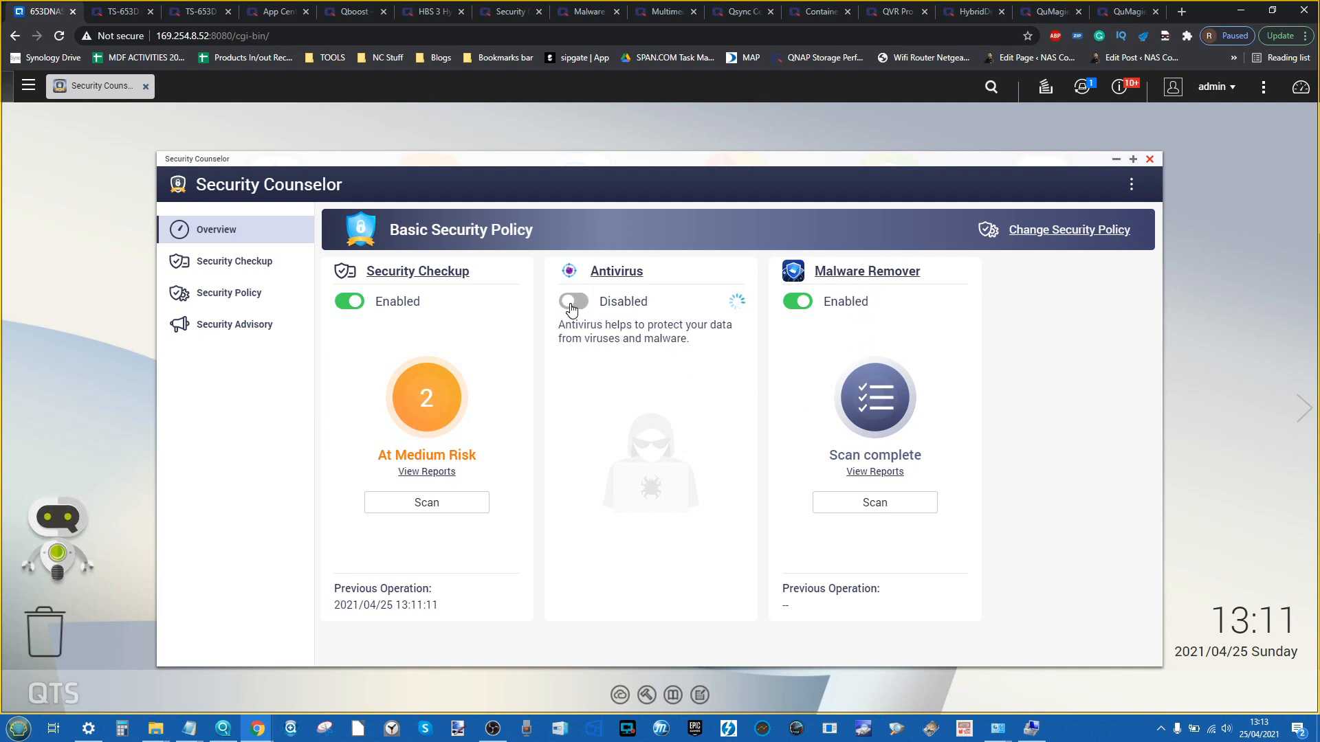
click(572, 303)
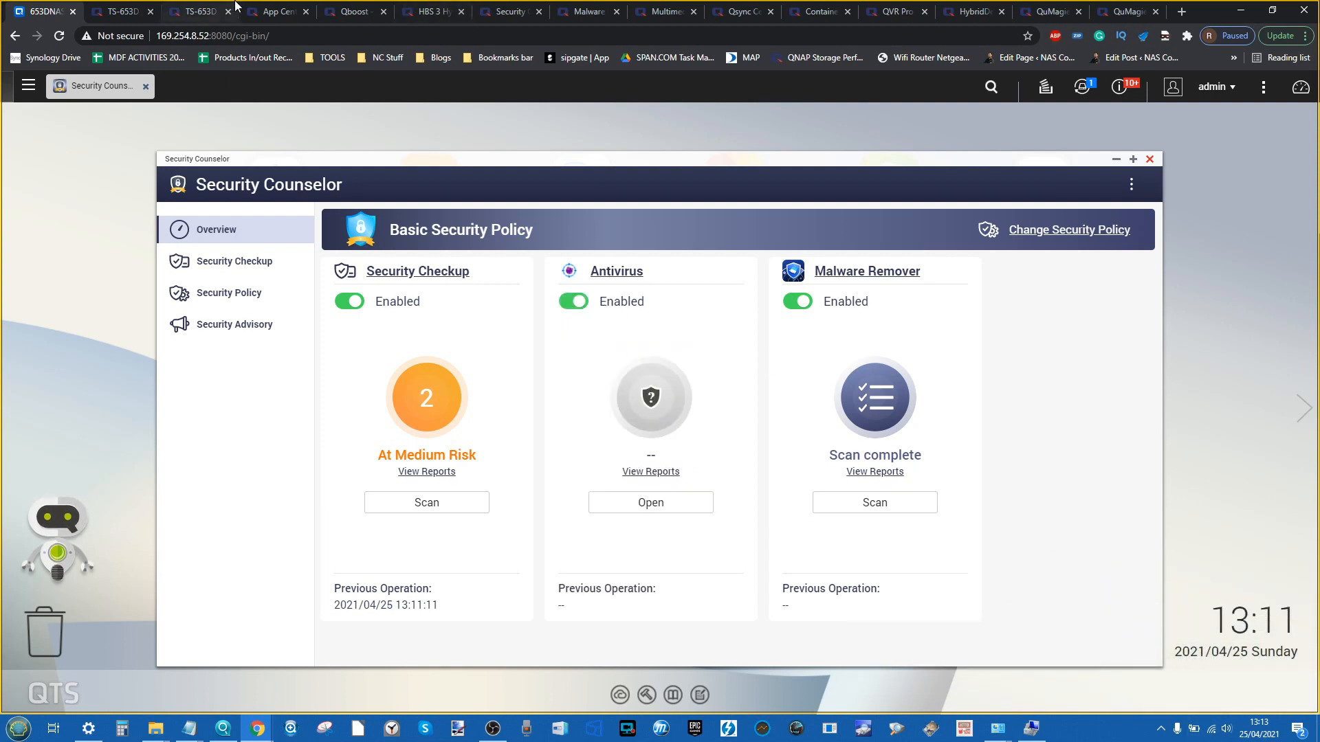
Open the App Center catalogue from QNAP's TS-653D download page, and look through the listed apps for an antivirus package
click(202, 10)
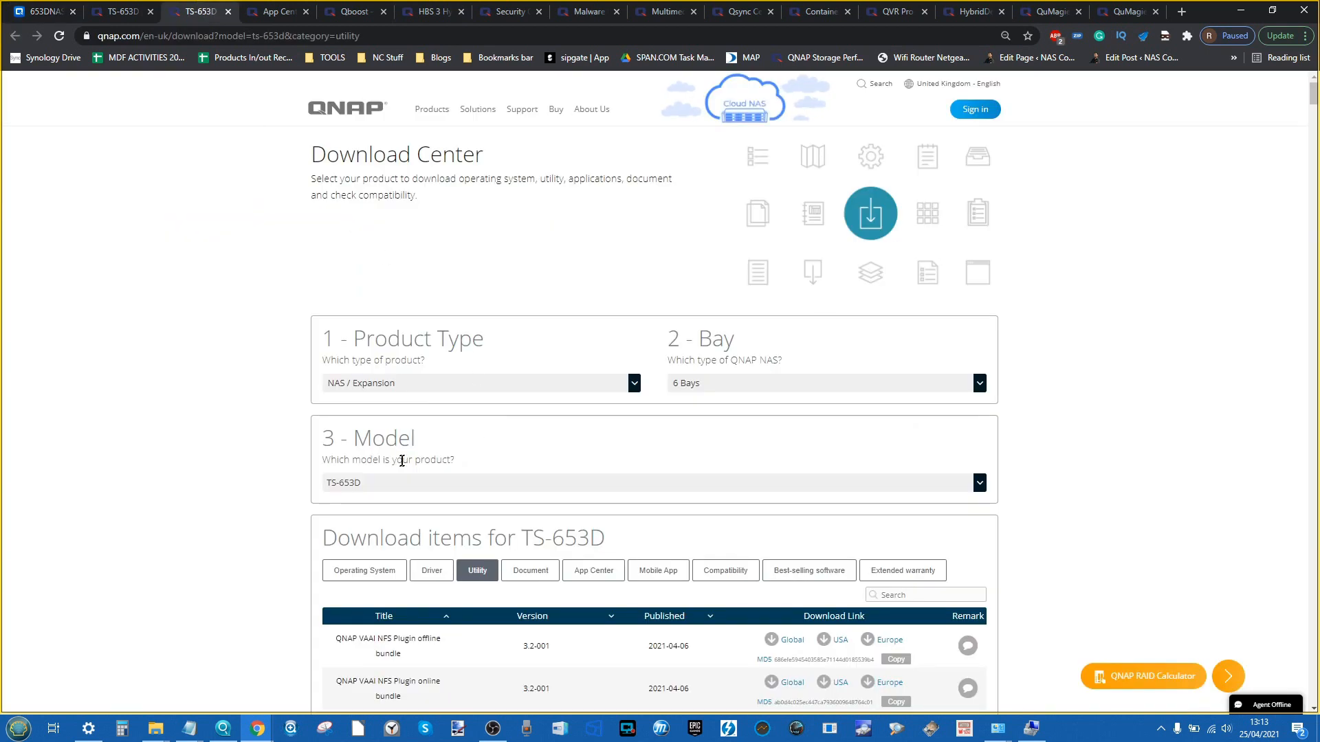
click(579, 572)
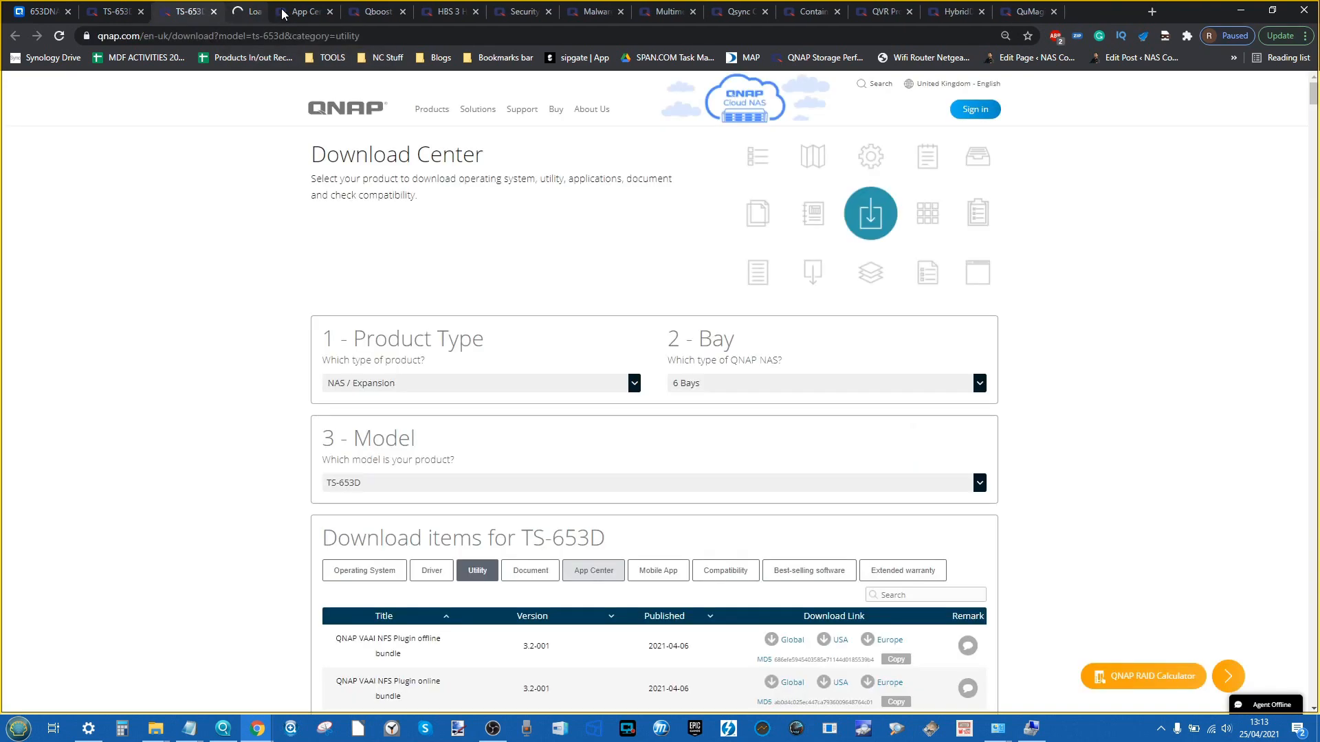
scroll(576, 305, down, 1)
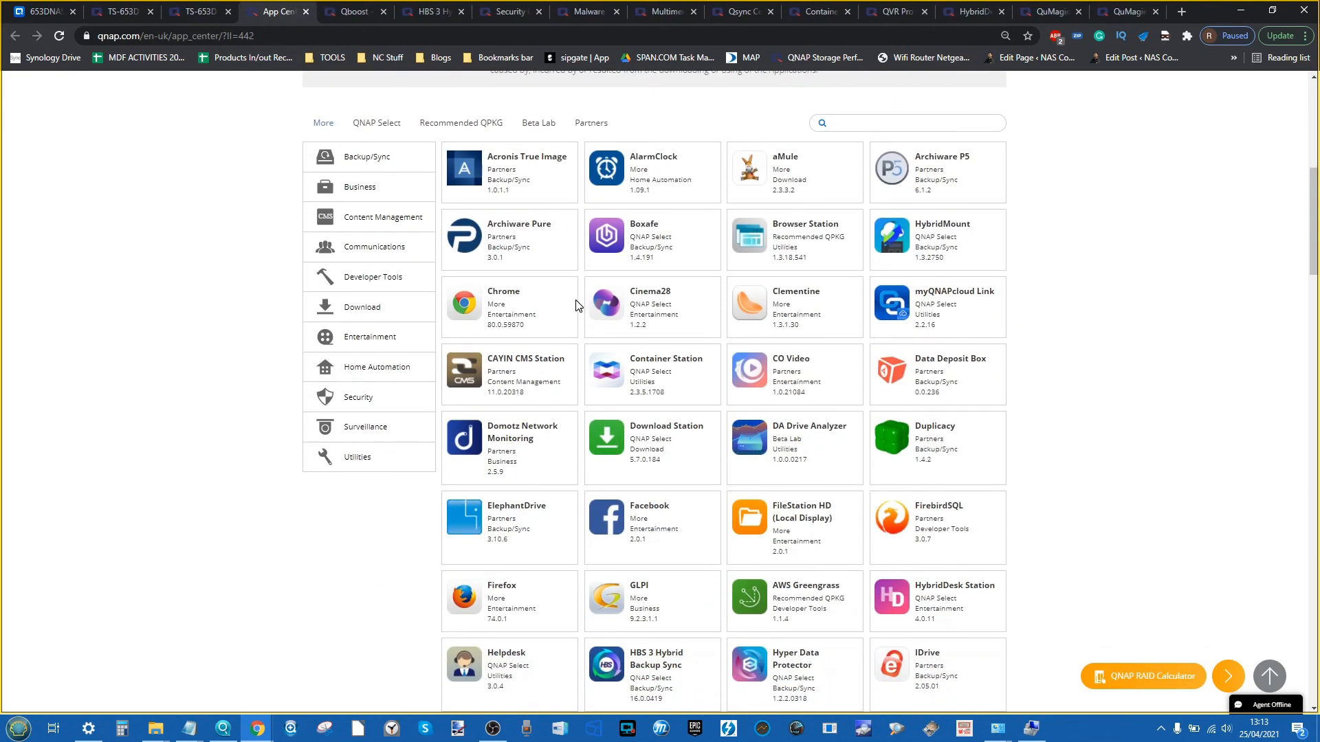
scroll(576, 305, down, 7)
scroll(576, 305, down, 1)
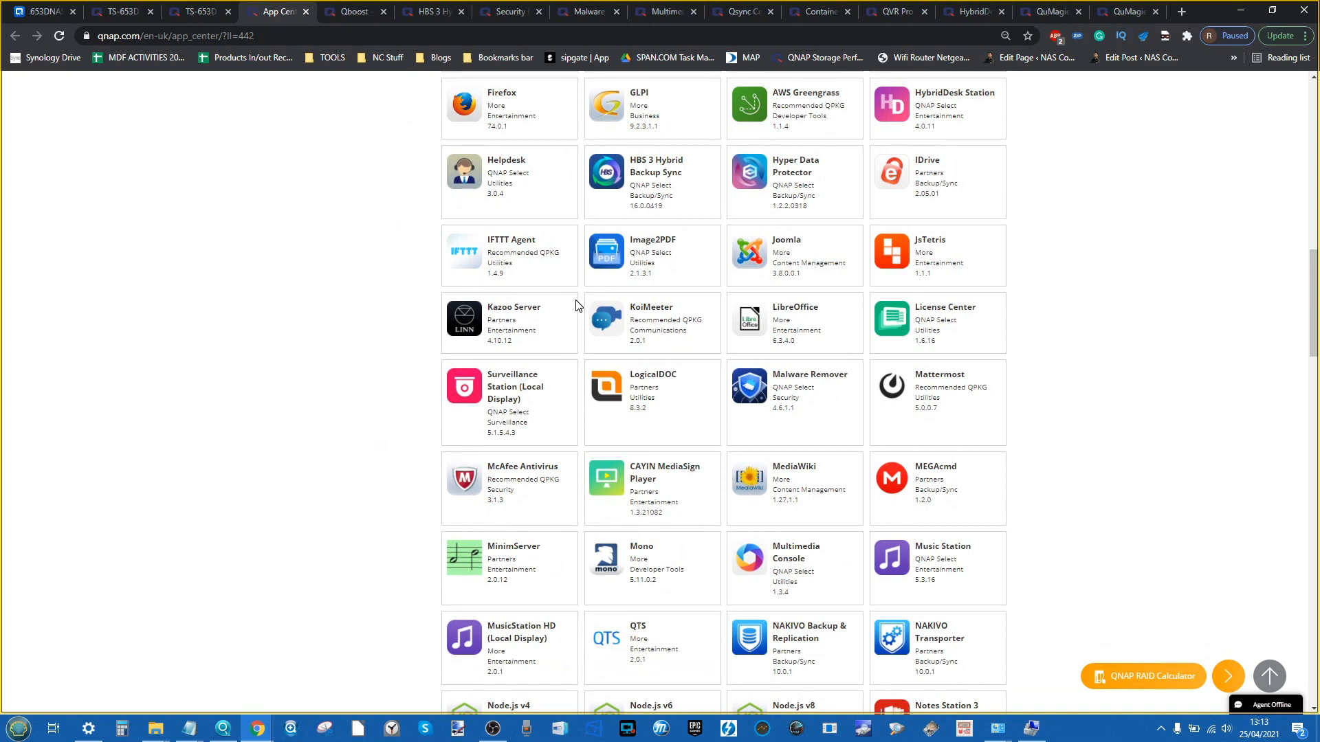
scroll(576, 305, up, 5)
scroll(576, 305, up, 1)
scroll(576, 305, down, 11)
scroll(576, 305, down, 8)
scroll(576, 305, down, 8)
scroll(576, 306, down, 5)
scroll(576, 306, up, 1)
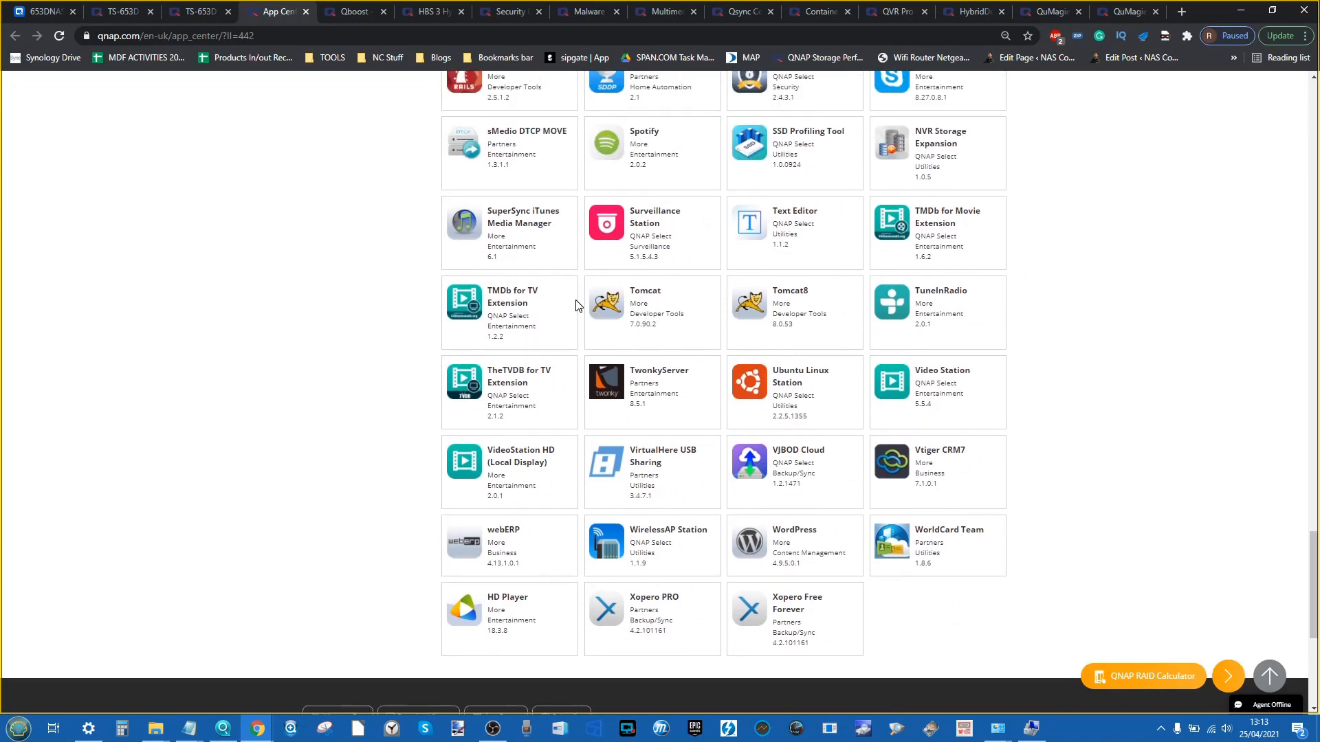
Find McAfee Antivirus in the catalogue by searching the page for VIRUS, and save its x86_64 package to the Downloads folder
key(ctrl+f)
text(VIRUS)
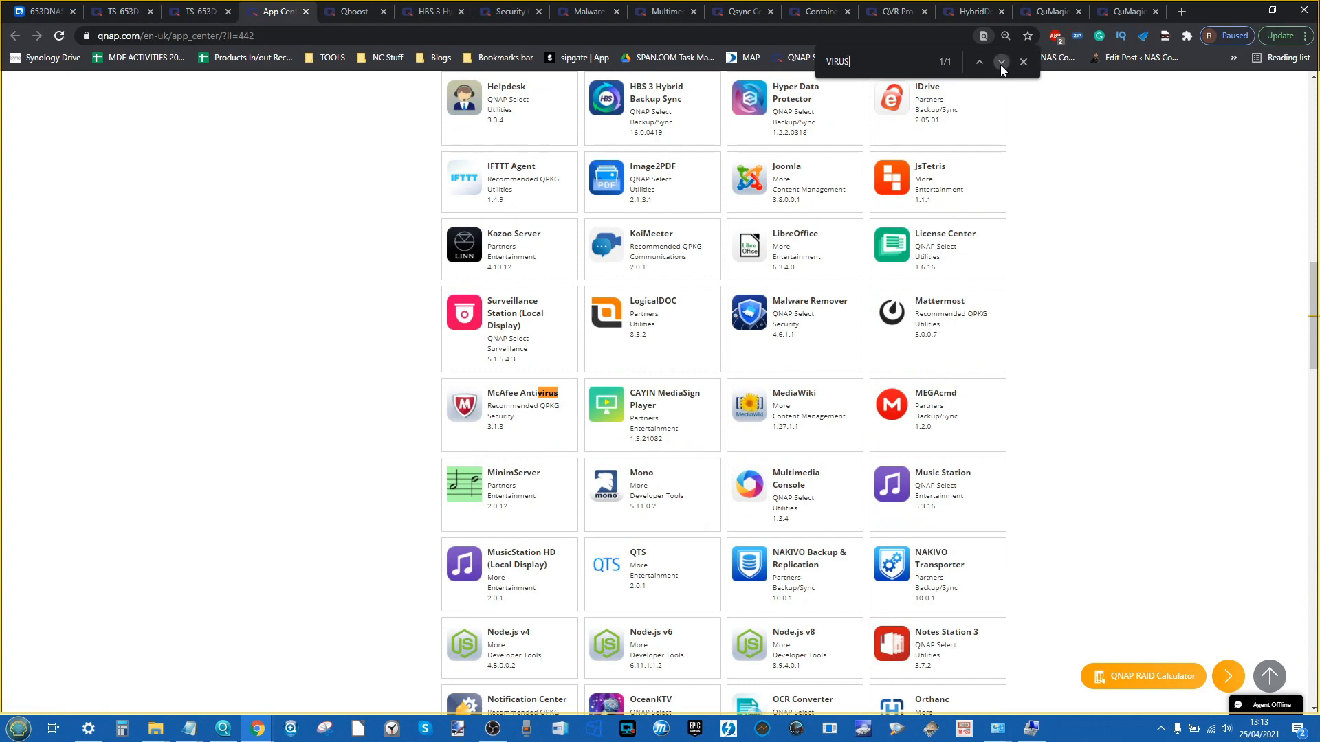
click(530, 397)
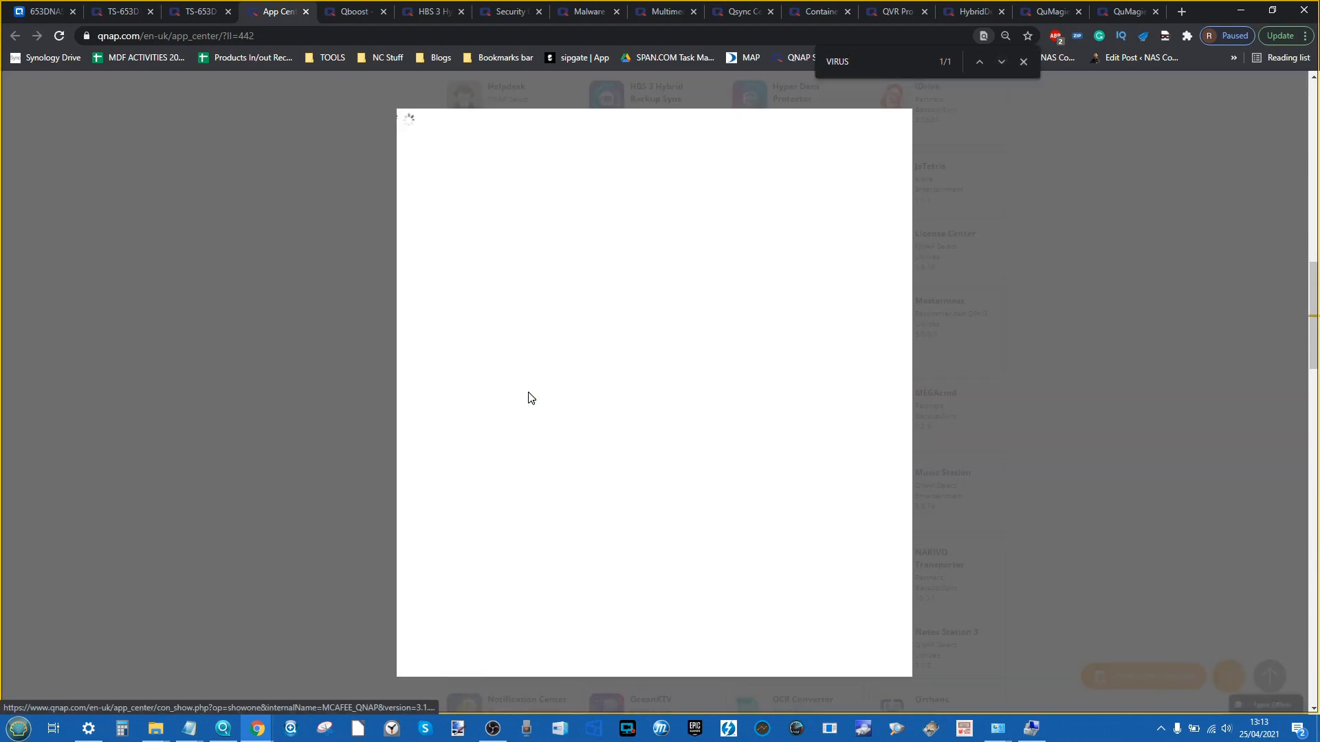
click(868, 150)
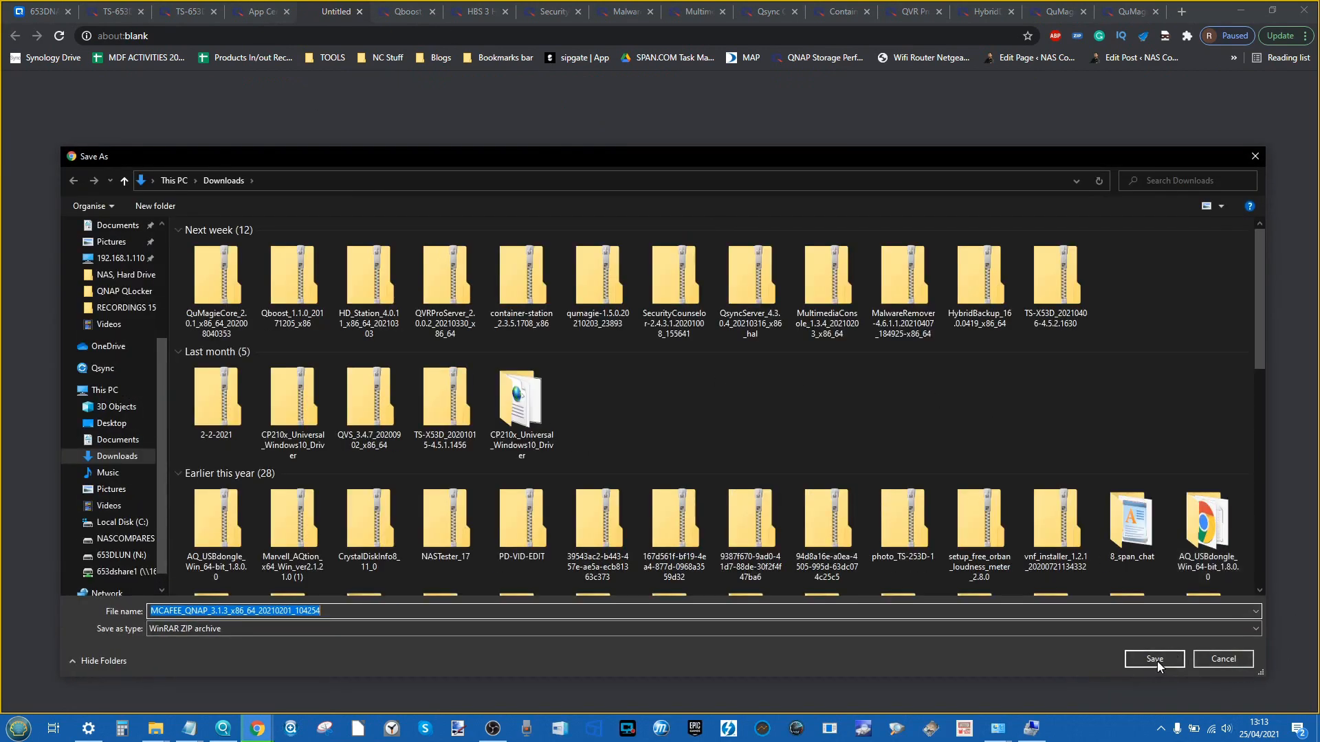
click(1155, 658)
Open the Security Checkup report in Security Counselor on the NAS, and ignore the low-risk Network result about Internet access
key(ctrl+1)
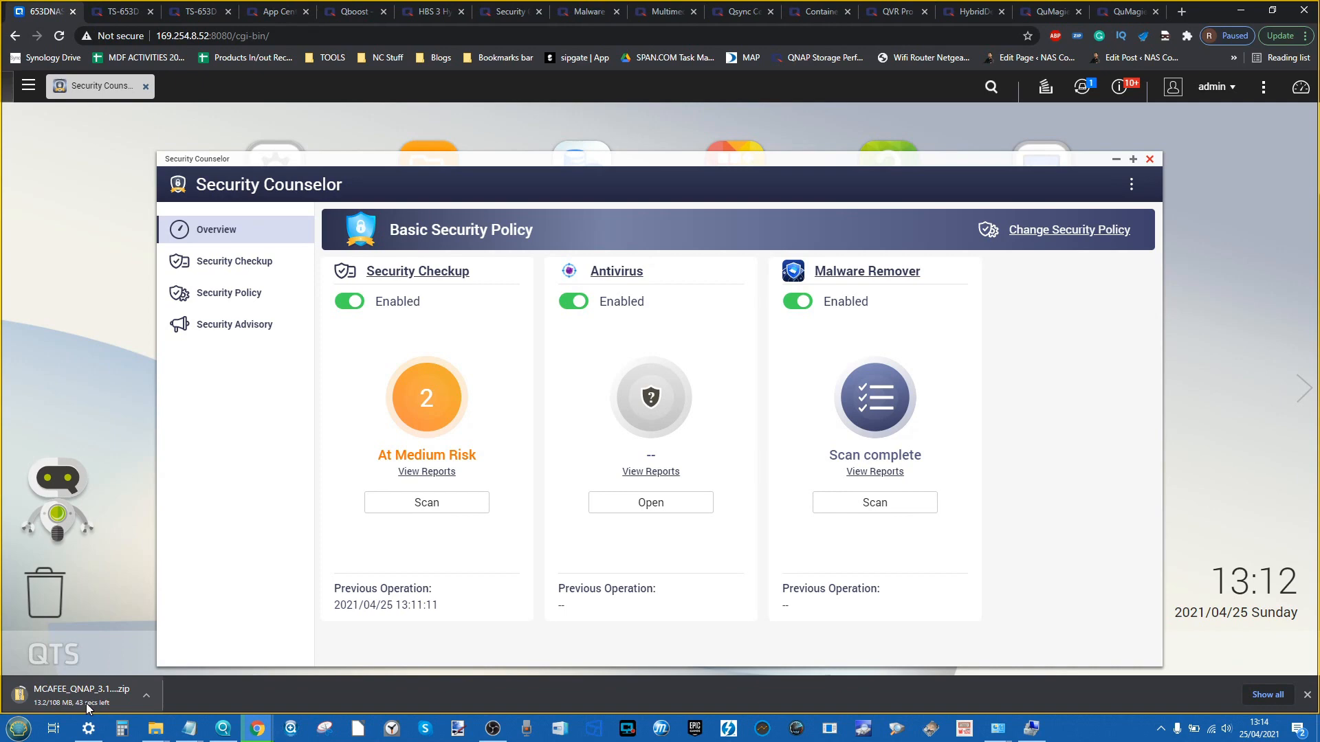
click(440, 472)
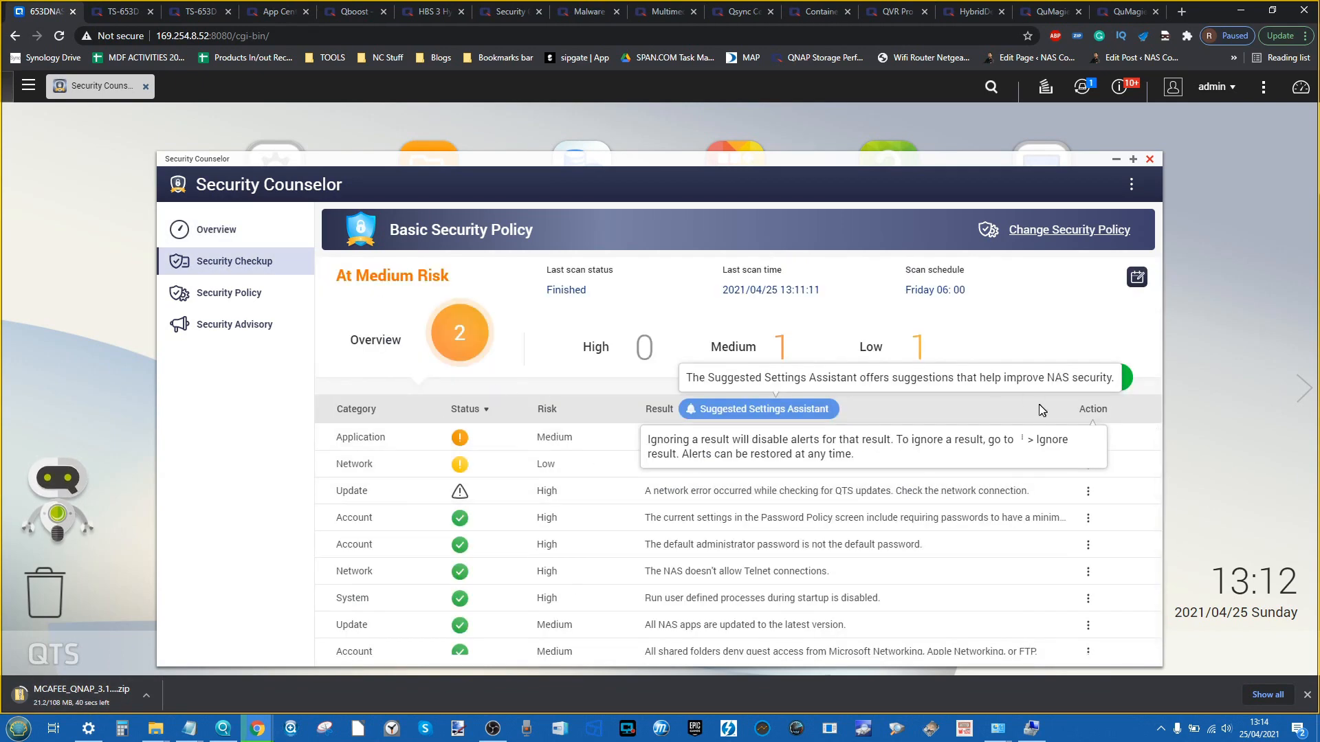
click(1059, 414)
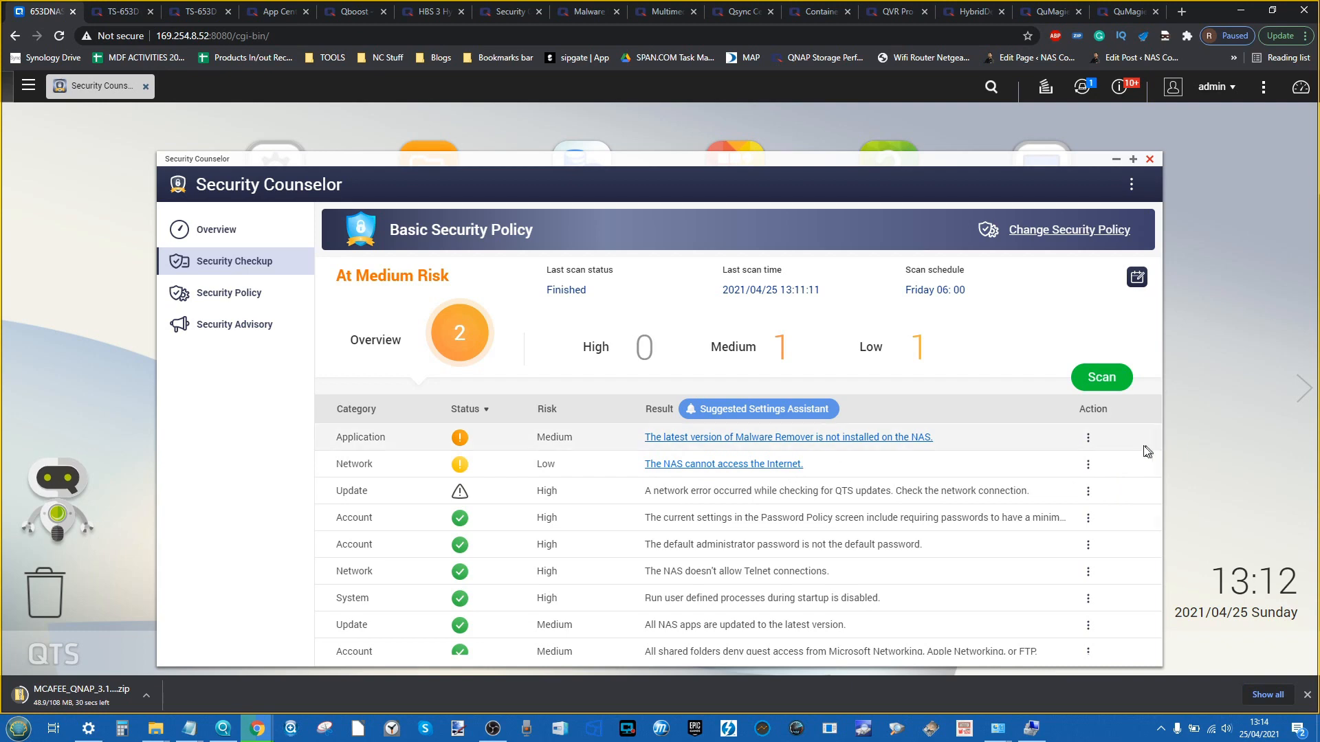
click(1087, 465)
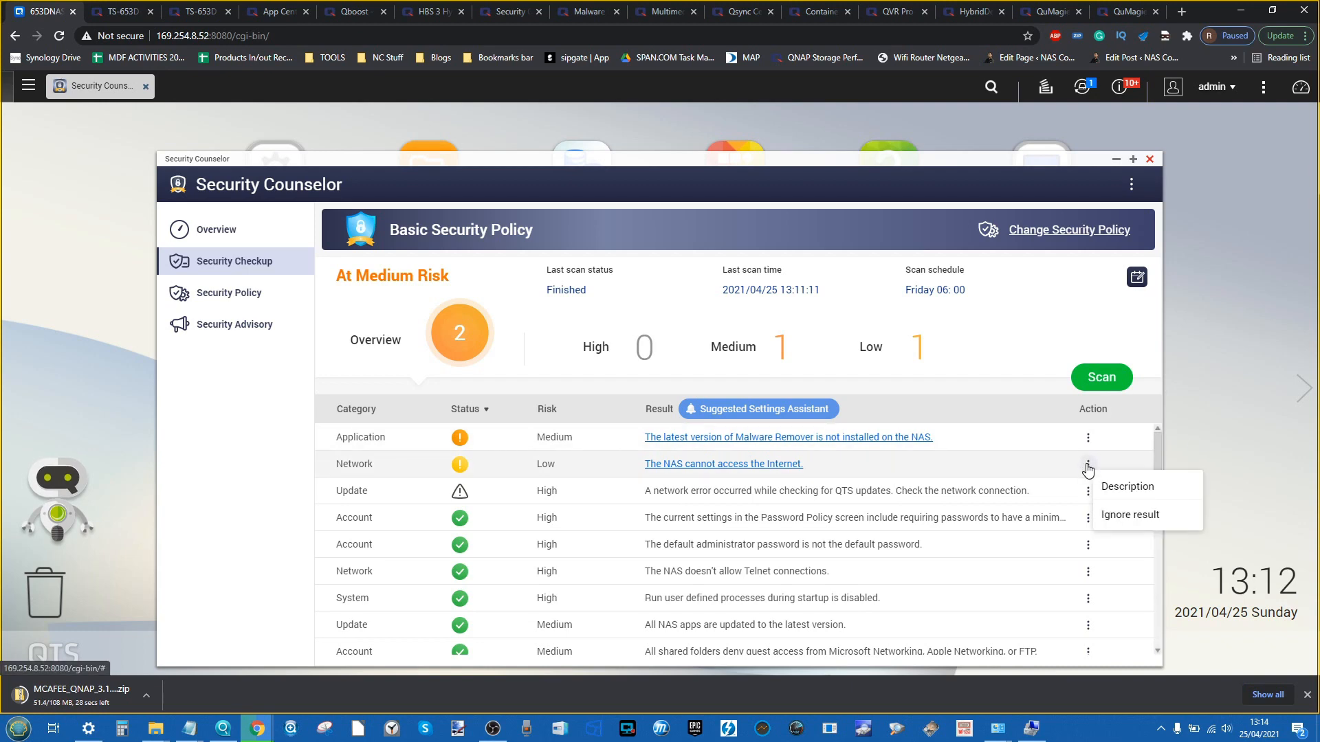
click(1116, 517)
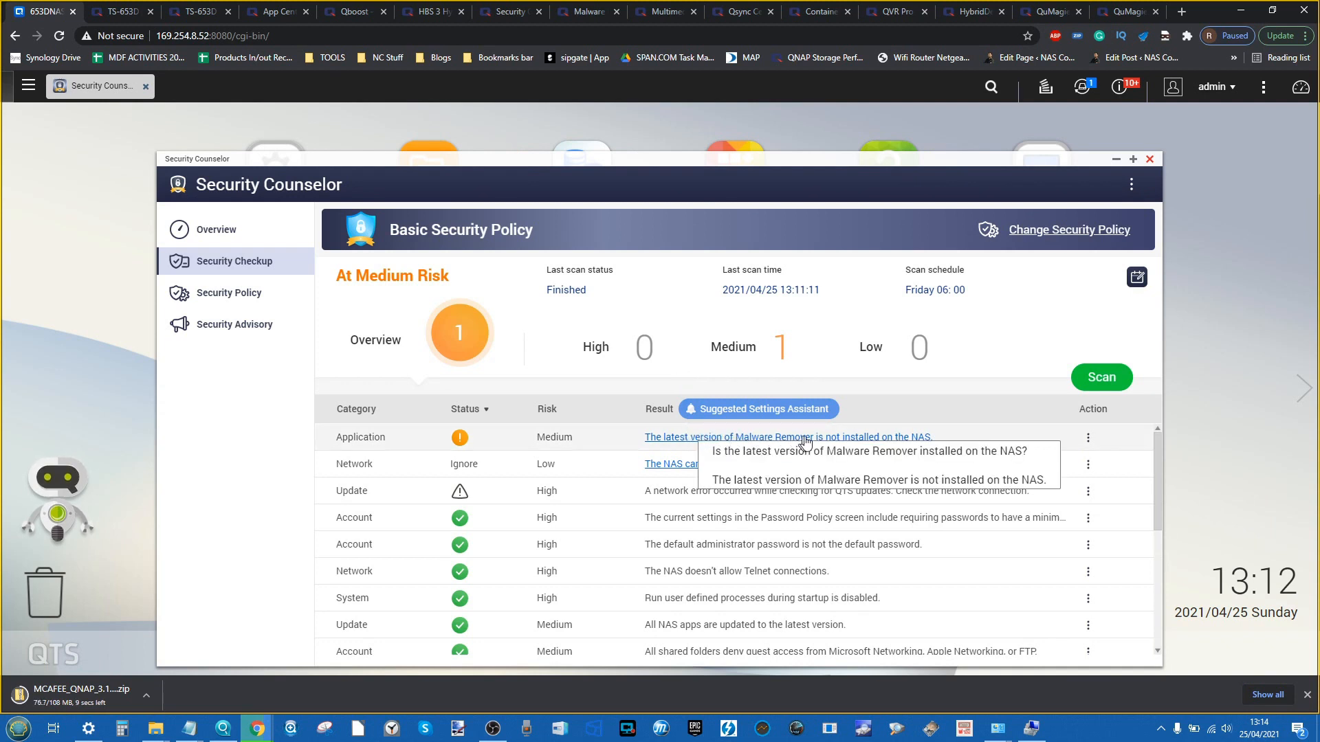
Check the actions available for the Malware Remover result, and review the rest of the Security Checkup results
click(1088, 440)
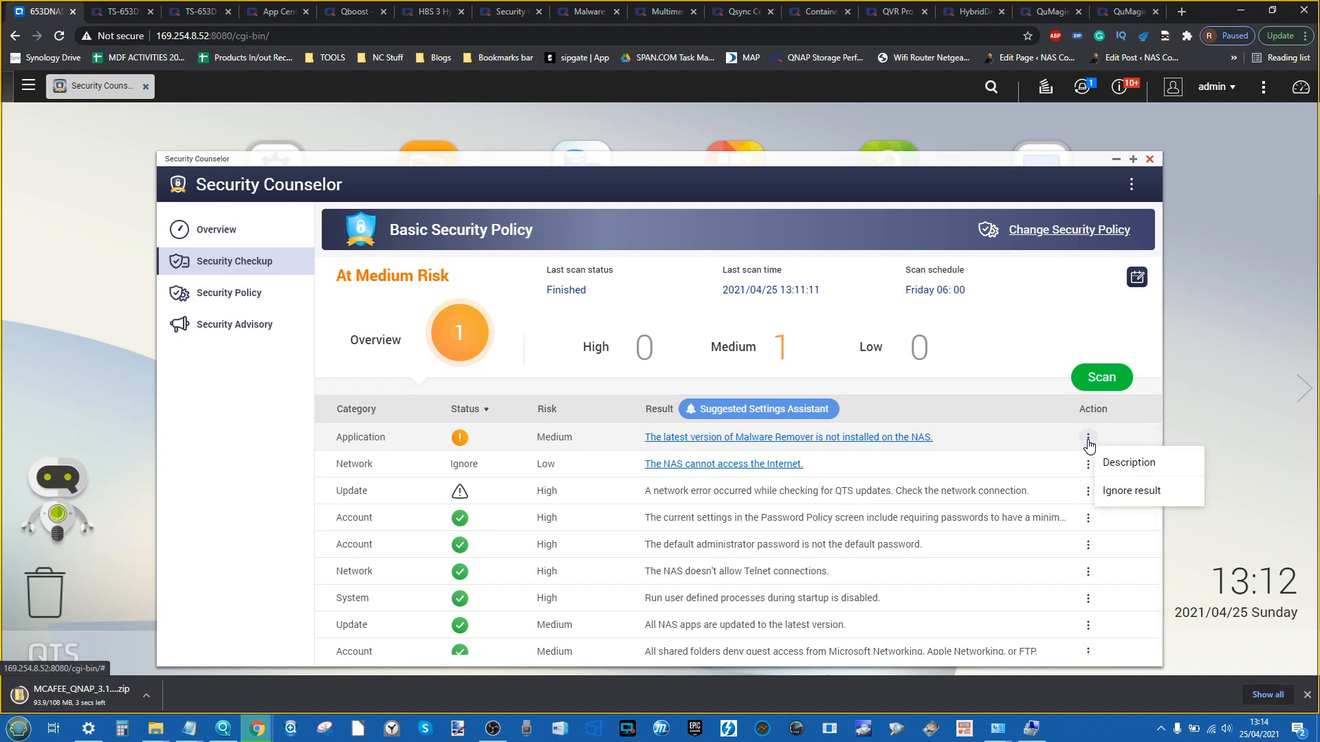
click(999, 428)
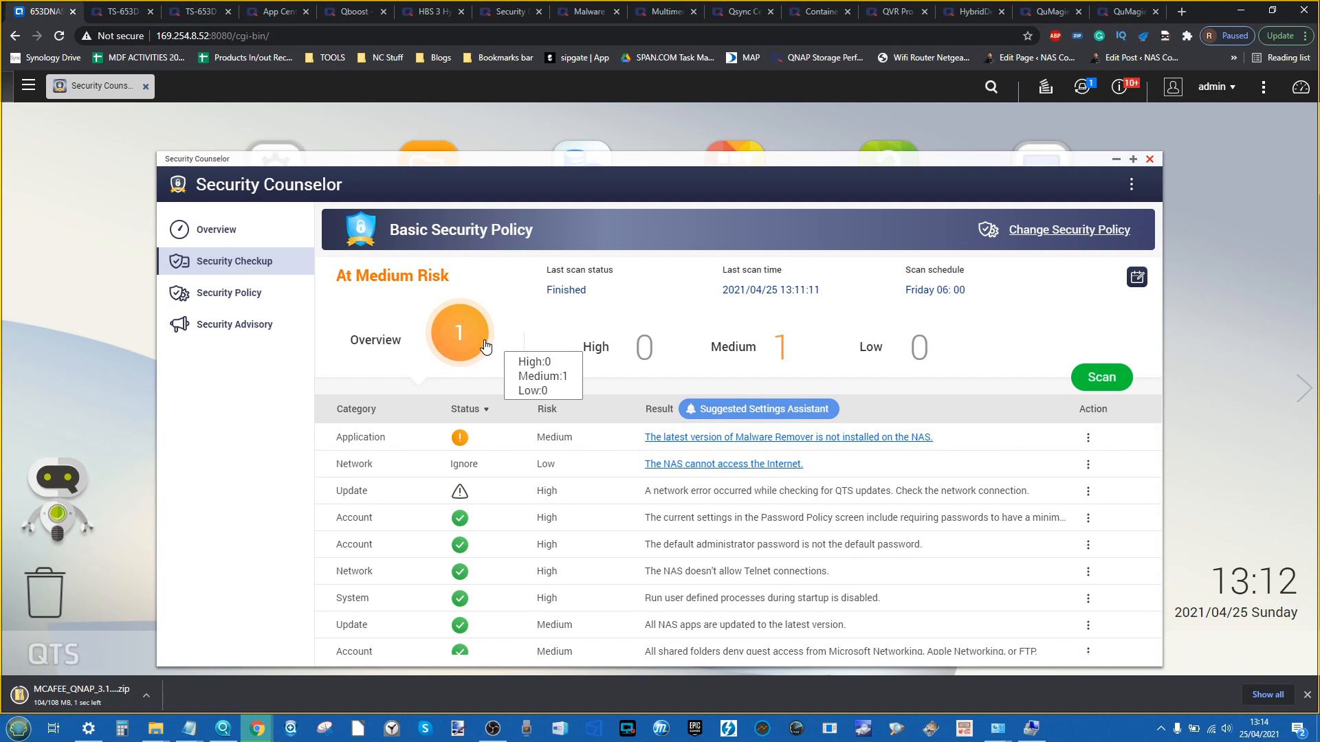
scroll(728, 466, down, 5)
scroll(730, 465, up, 5)
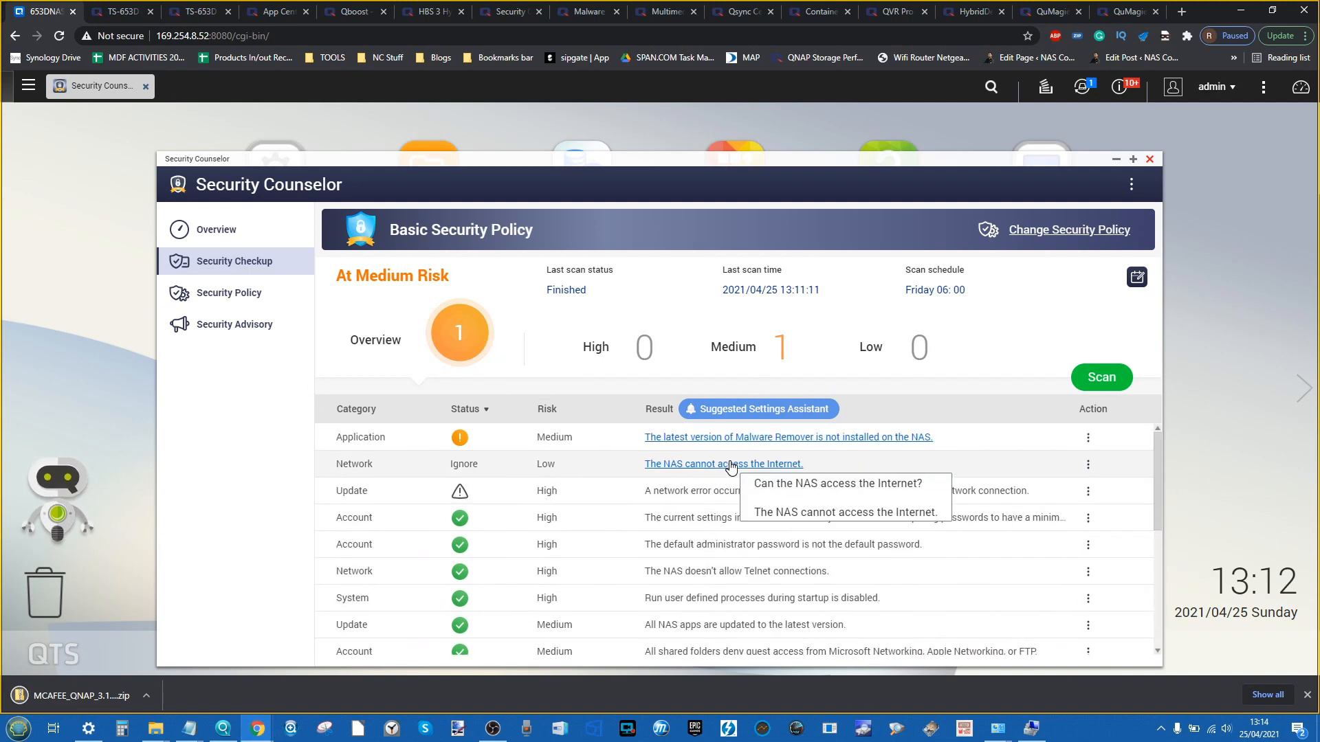
Review the rules and descriptions of the Basic Security Policy on the Security Policy page
click(203, 289)
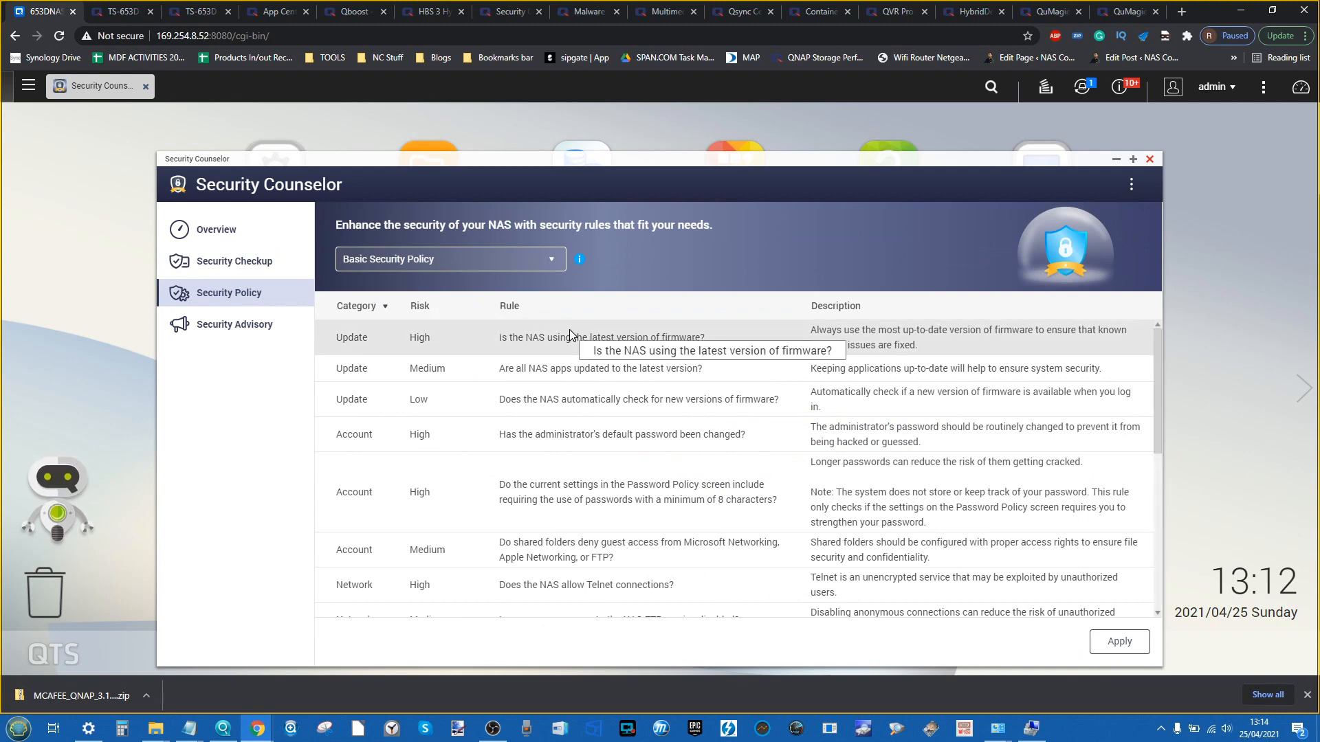
scroll(432, 374, down, 2)
scroll(475, 423, up, 2)
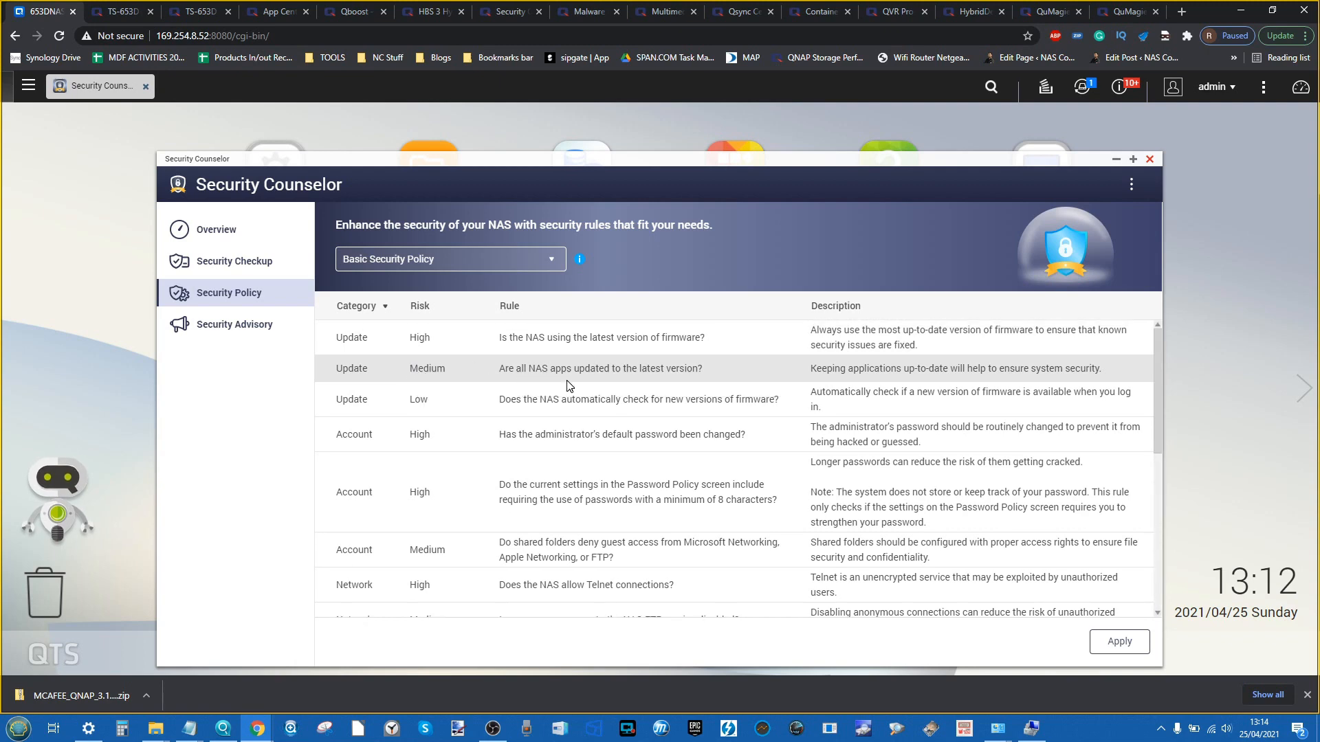
scroll(567, 385, down, 3)
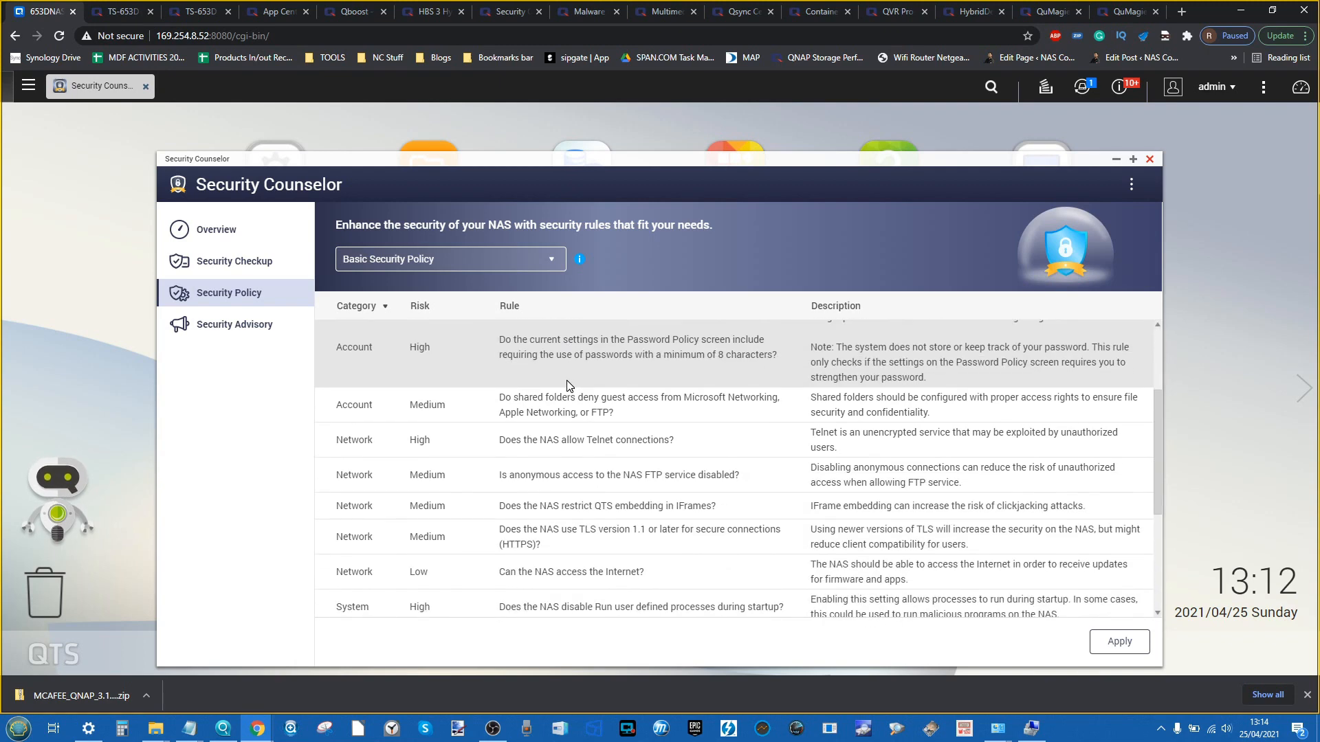
scroll(568, 385, down, 3)
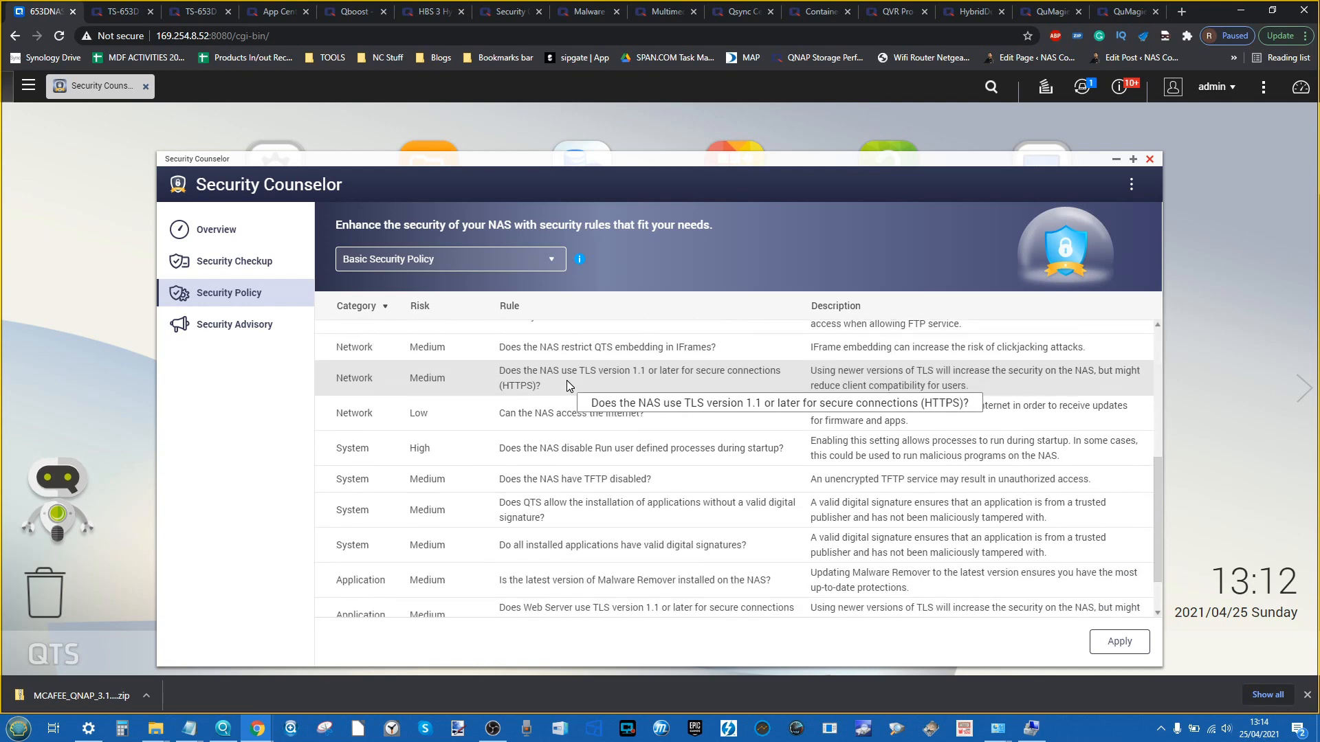
scroll(567, 383, down, 1)
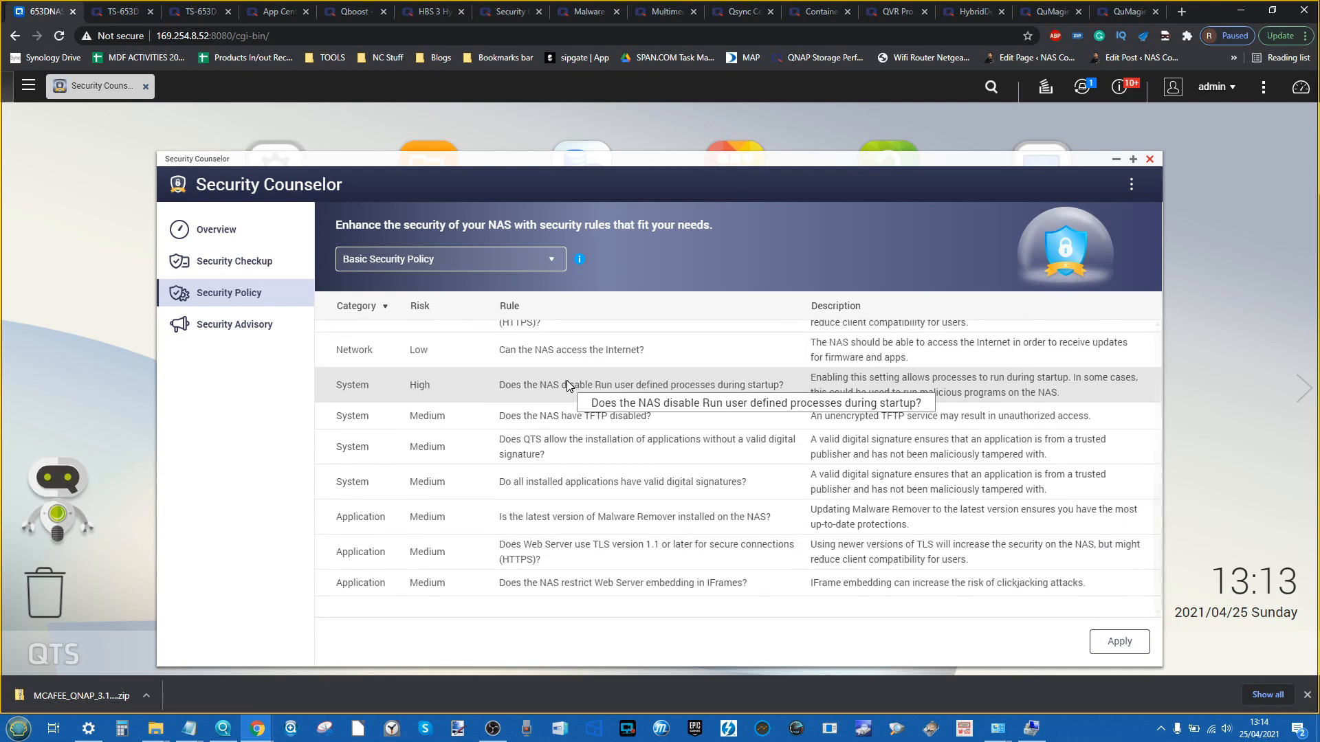
scroll(567, 381, up, 10)
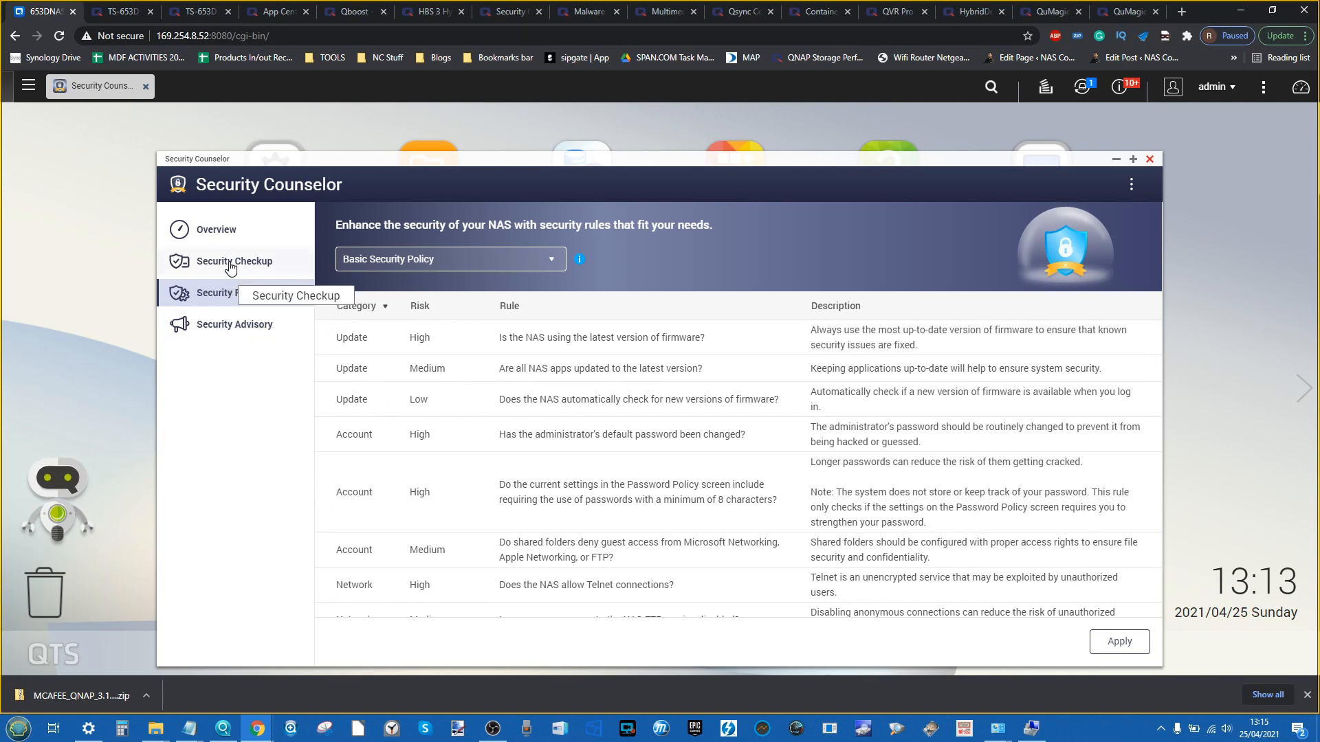
Return to the overview, start changing the security policy, and select Advanced Security Policy to show its rules
click(226, 238)
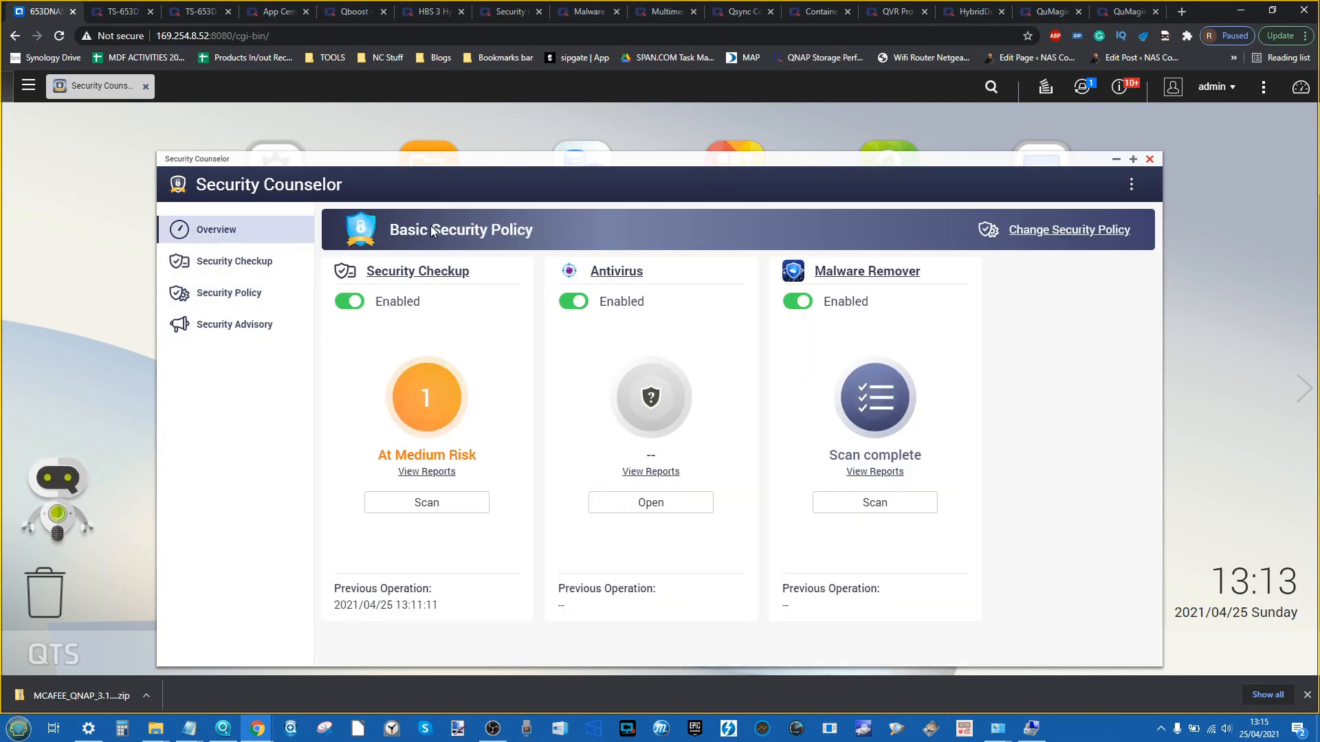
click(1017, 230)
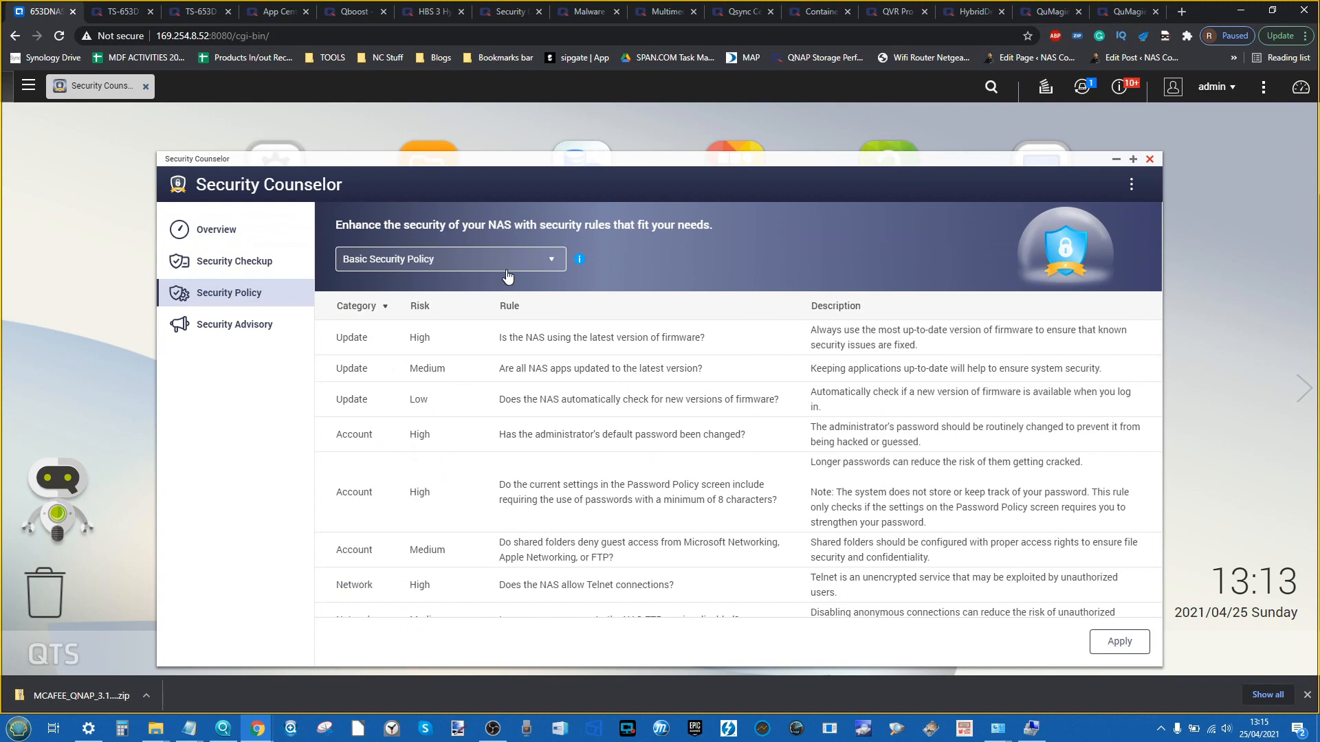
click(474, 260)
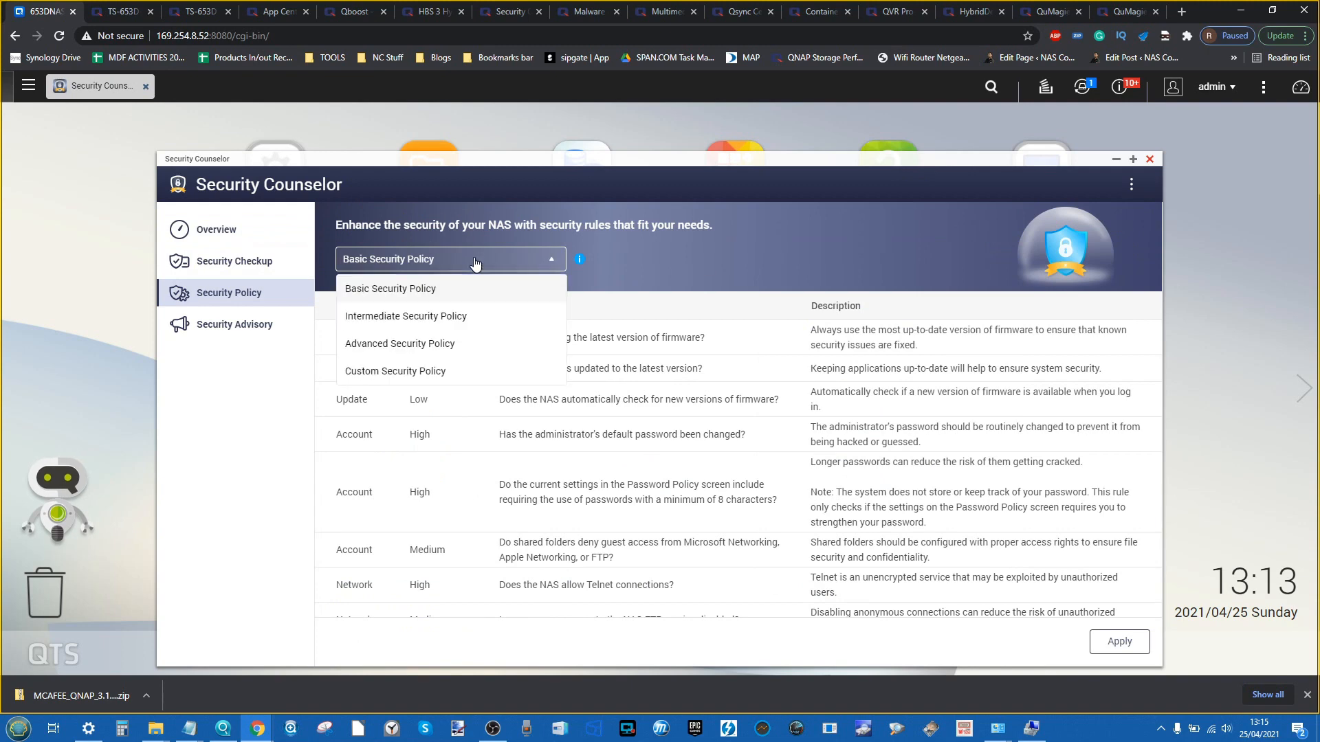
click(390, 345)
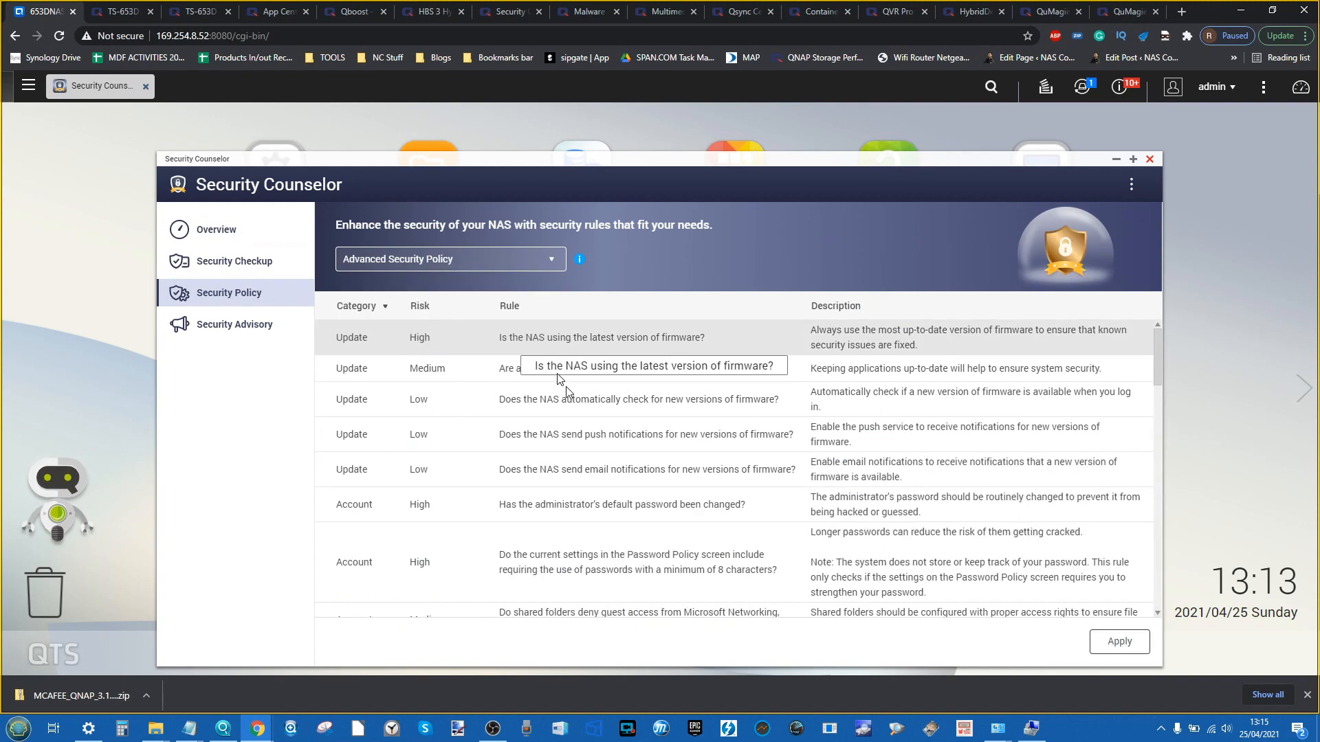
Switch the displayed rules back to Basic Security Policy, view the Security Advisory page, and return to Security Checkup
click(447, 268)
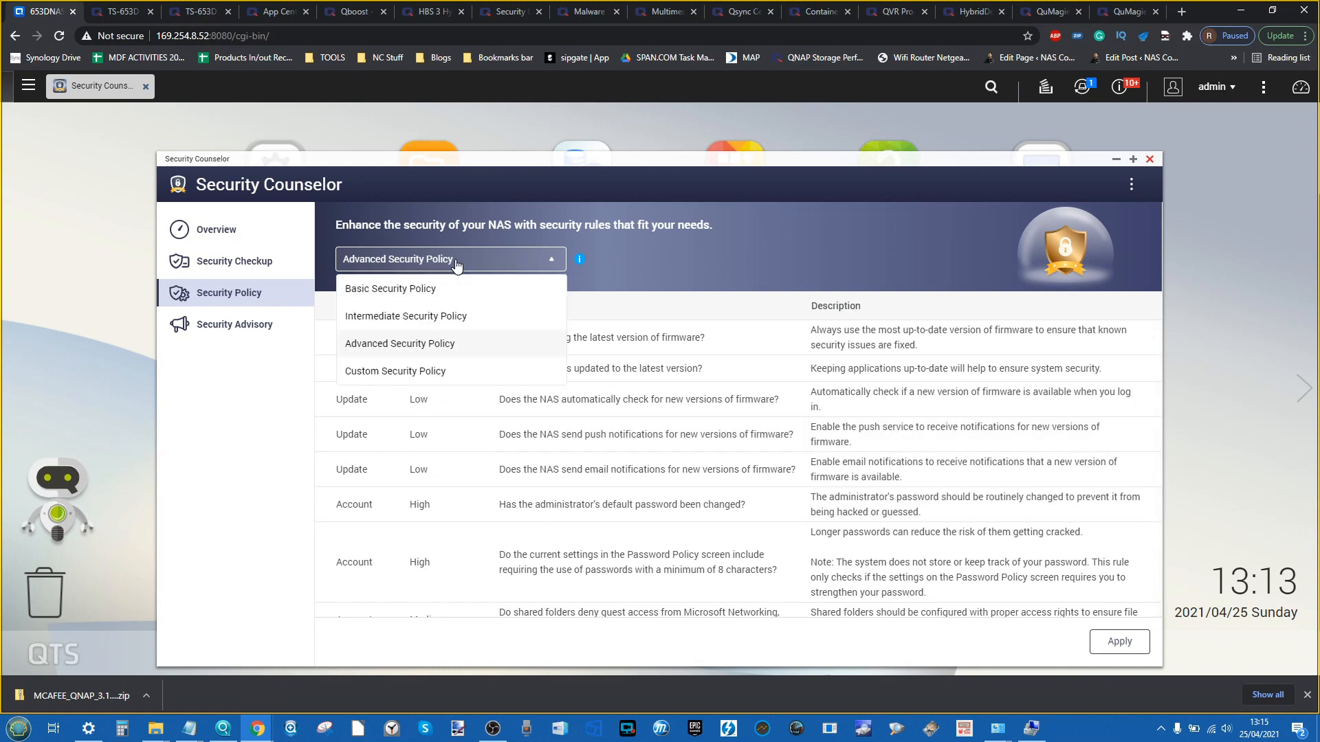
click(421, 288)
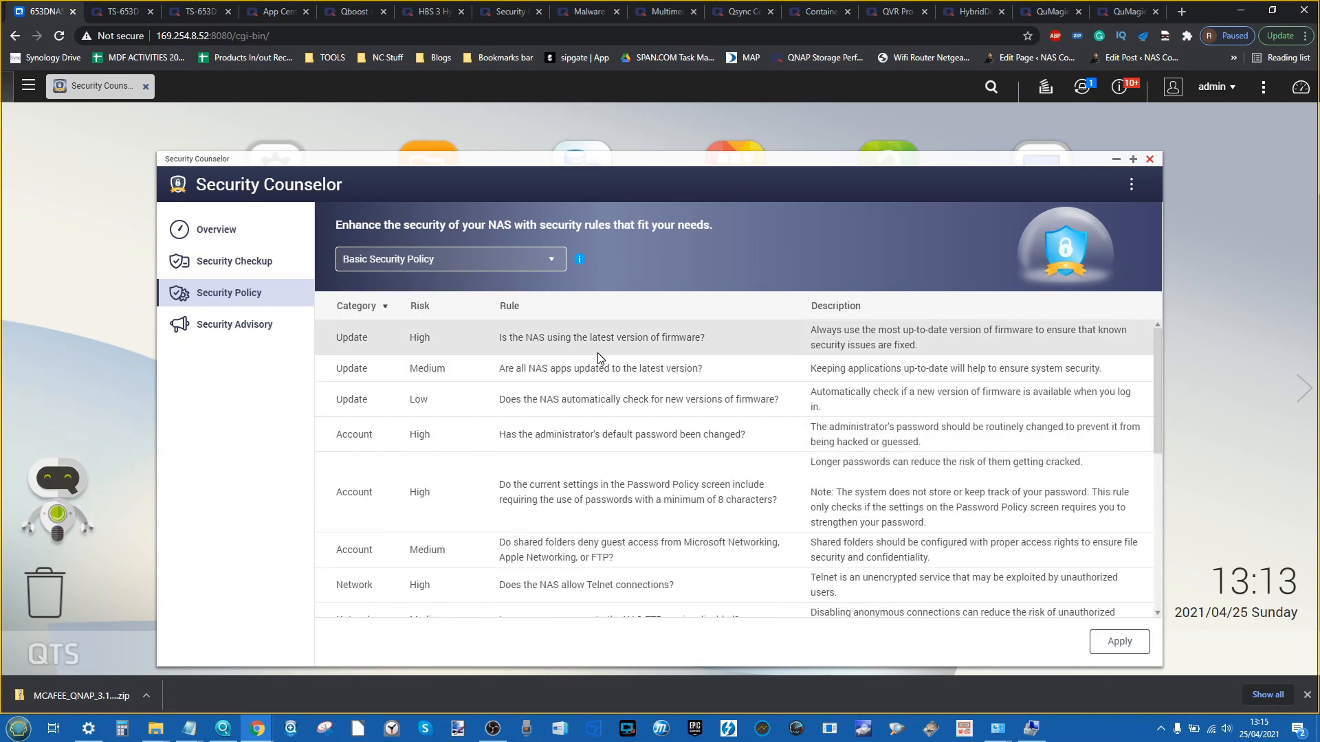
click(214, 328)
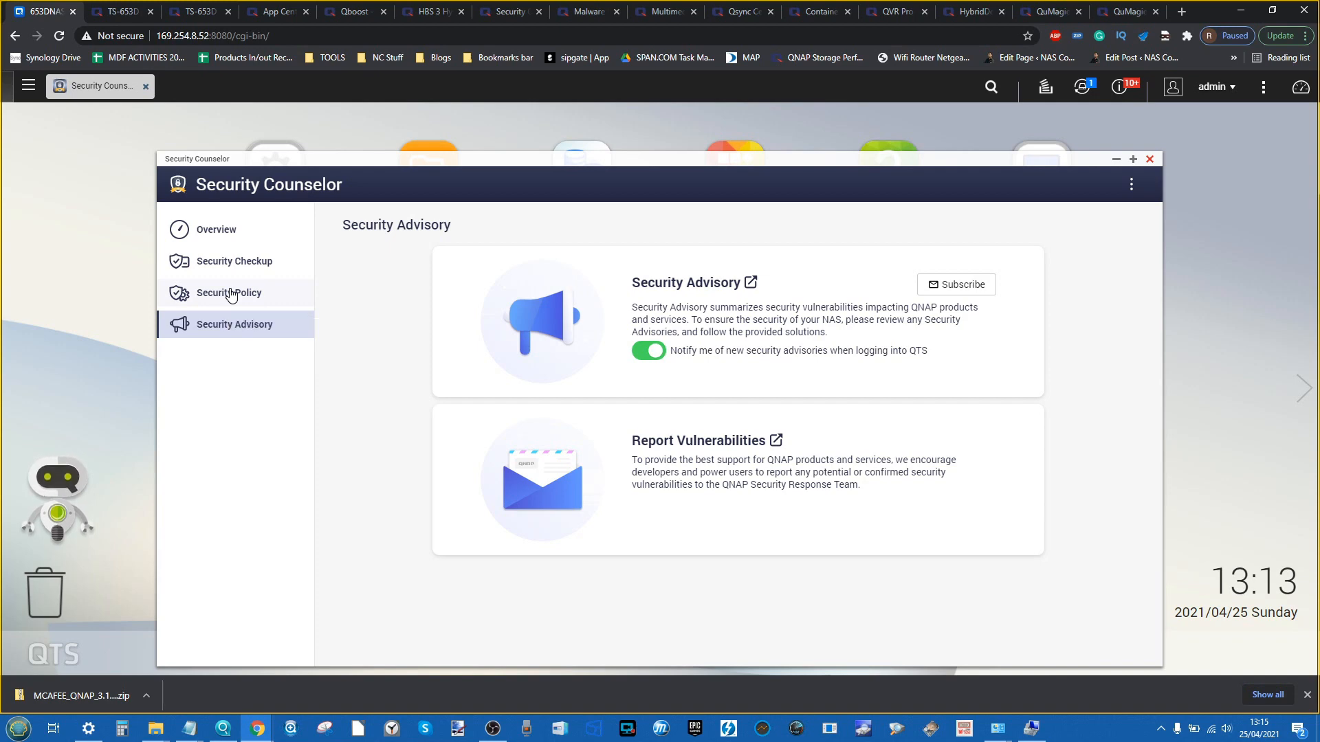
click(231, 293)
click(266, 261)
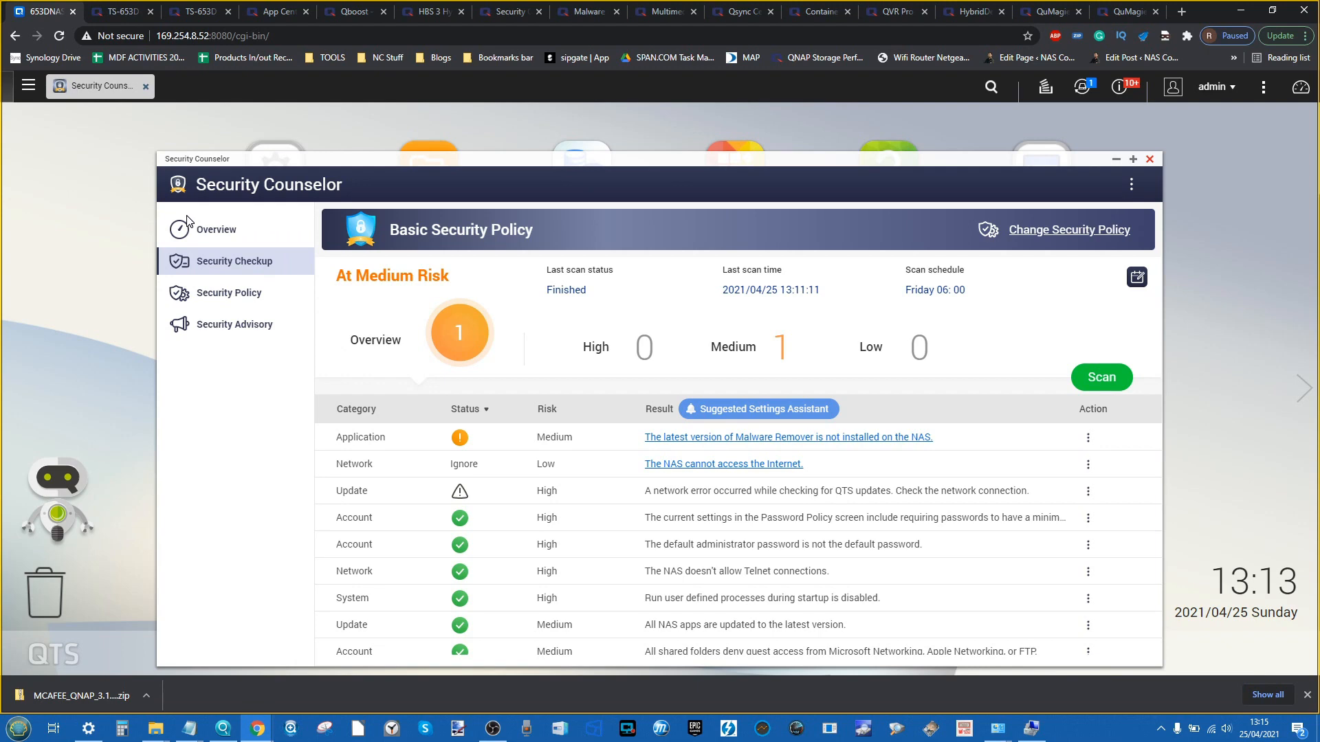
click(1136, 277)
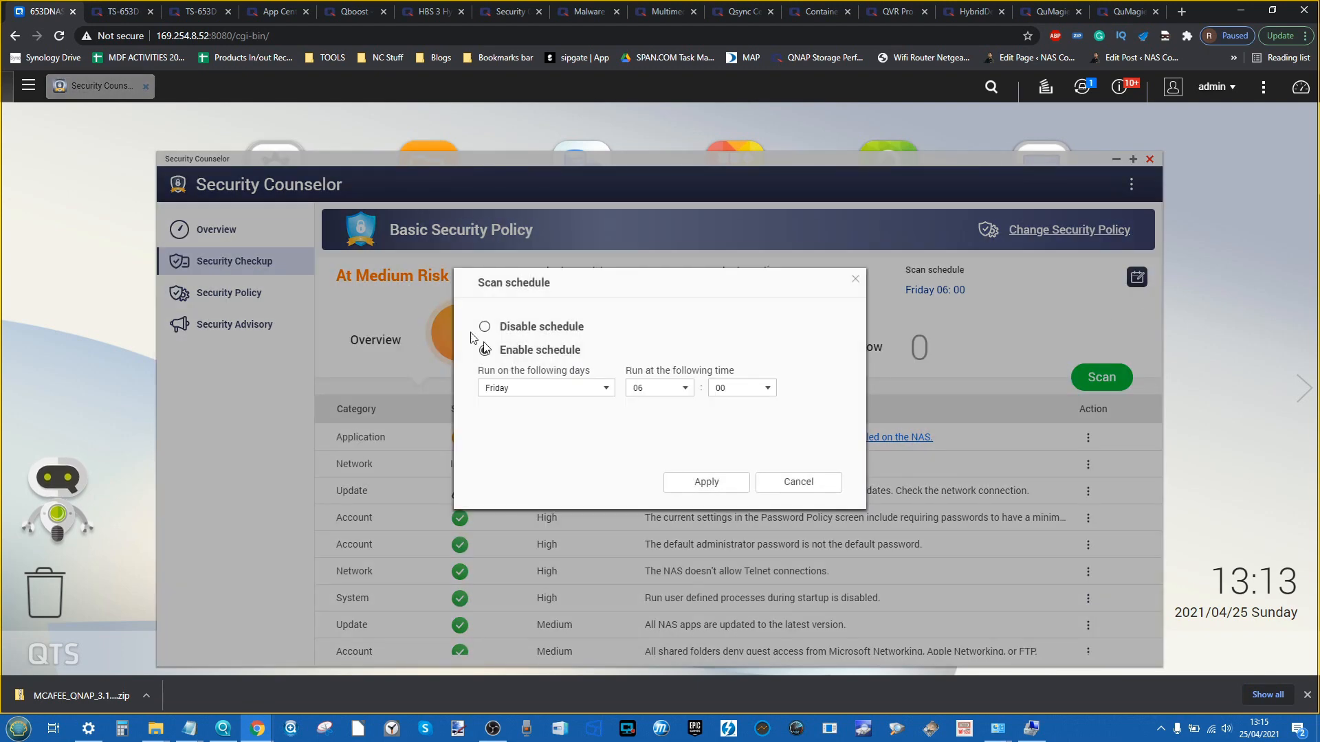
click(527, 389)
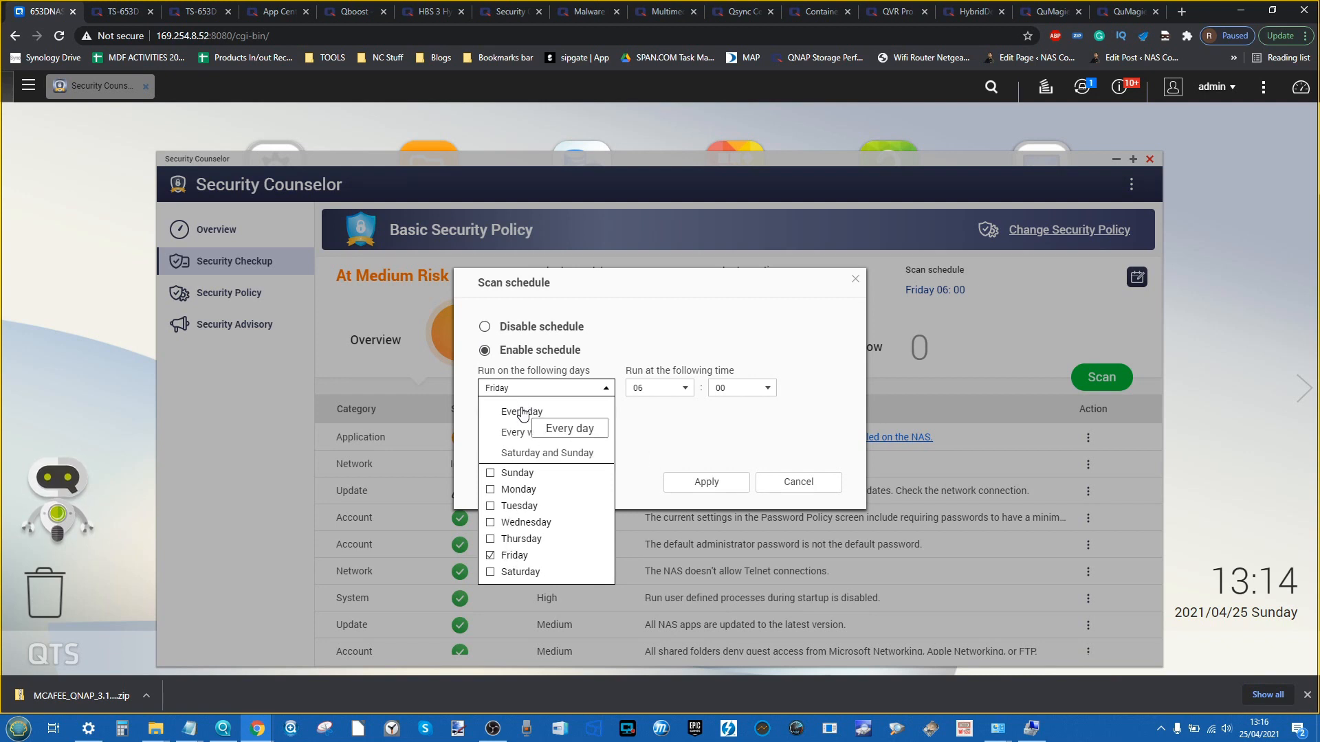
click(725, 414)
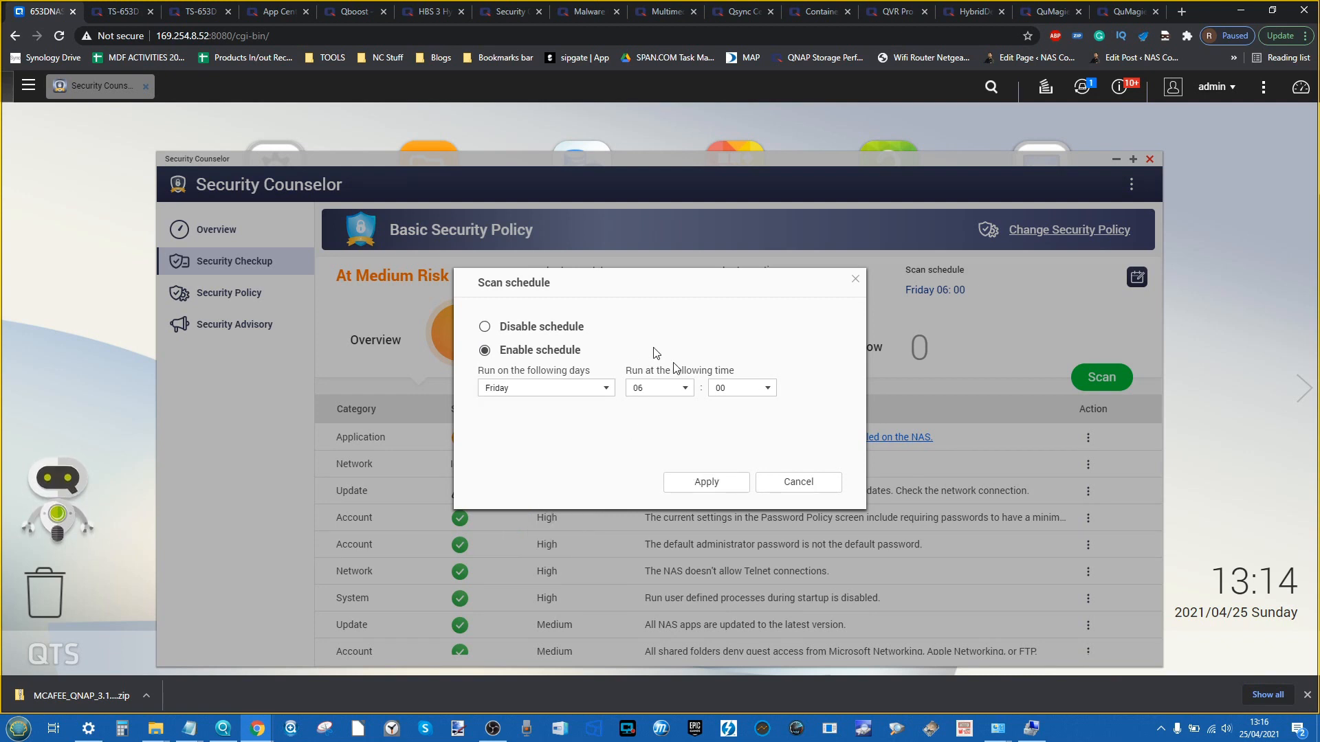
click(798, 481)
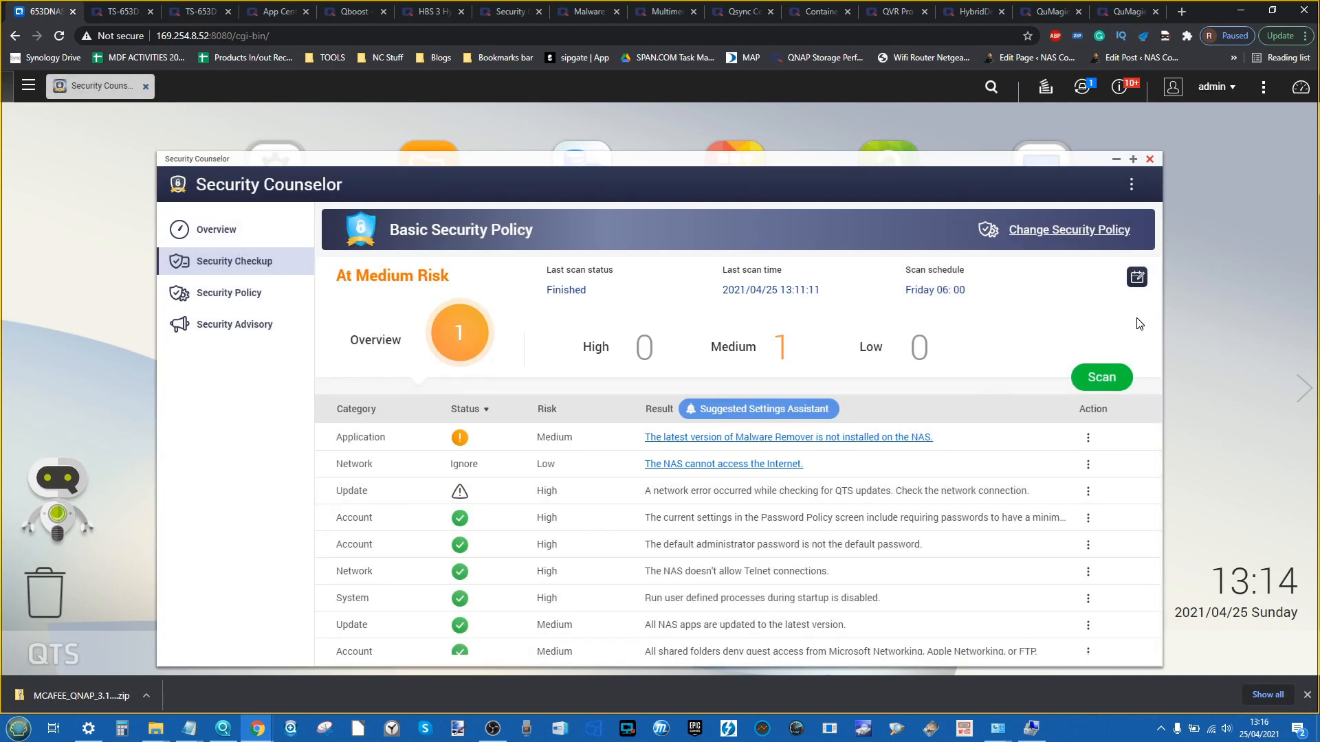
Set the Security Checkup scan schedule to run every day at 01:00 and apply it
click(1137, 279)
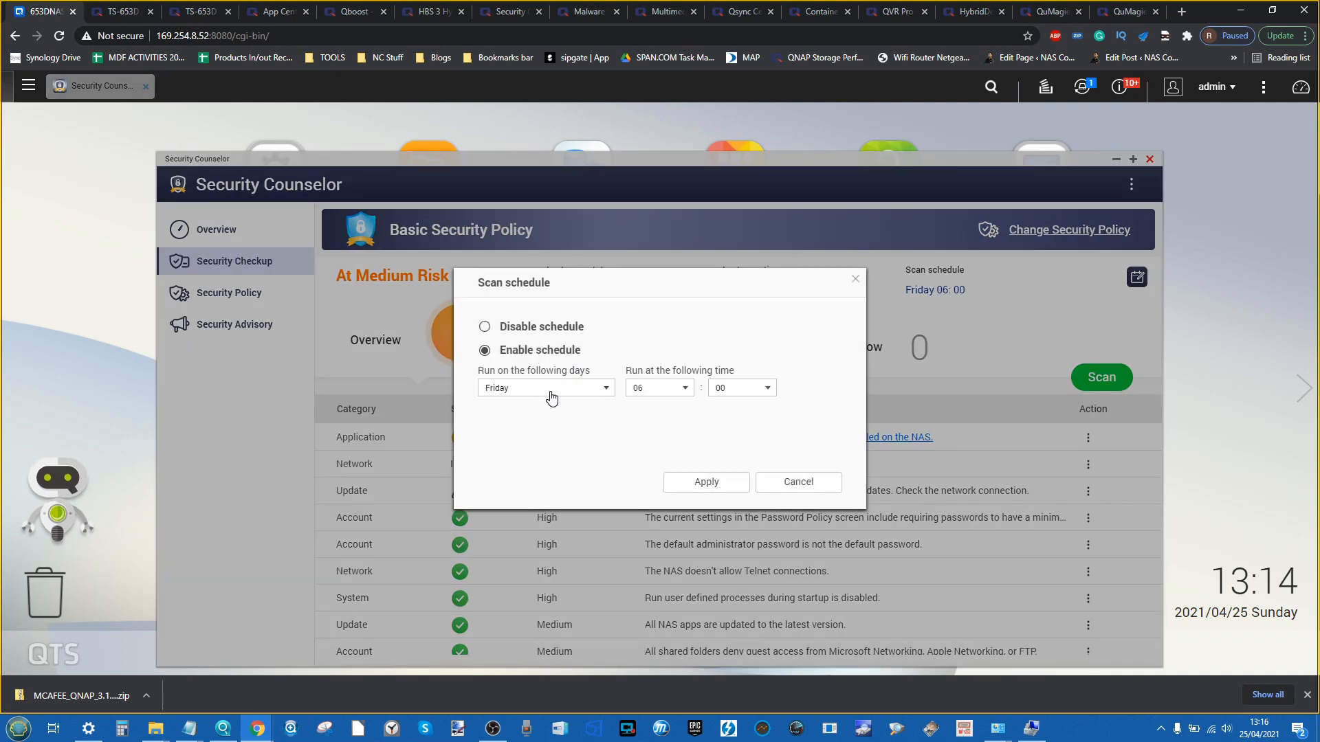
click(551, 389)
click(534, 412)
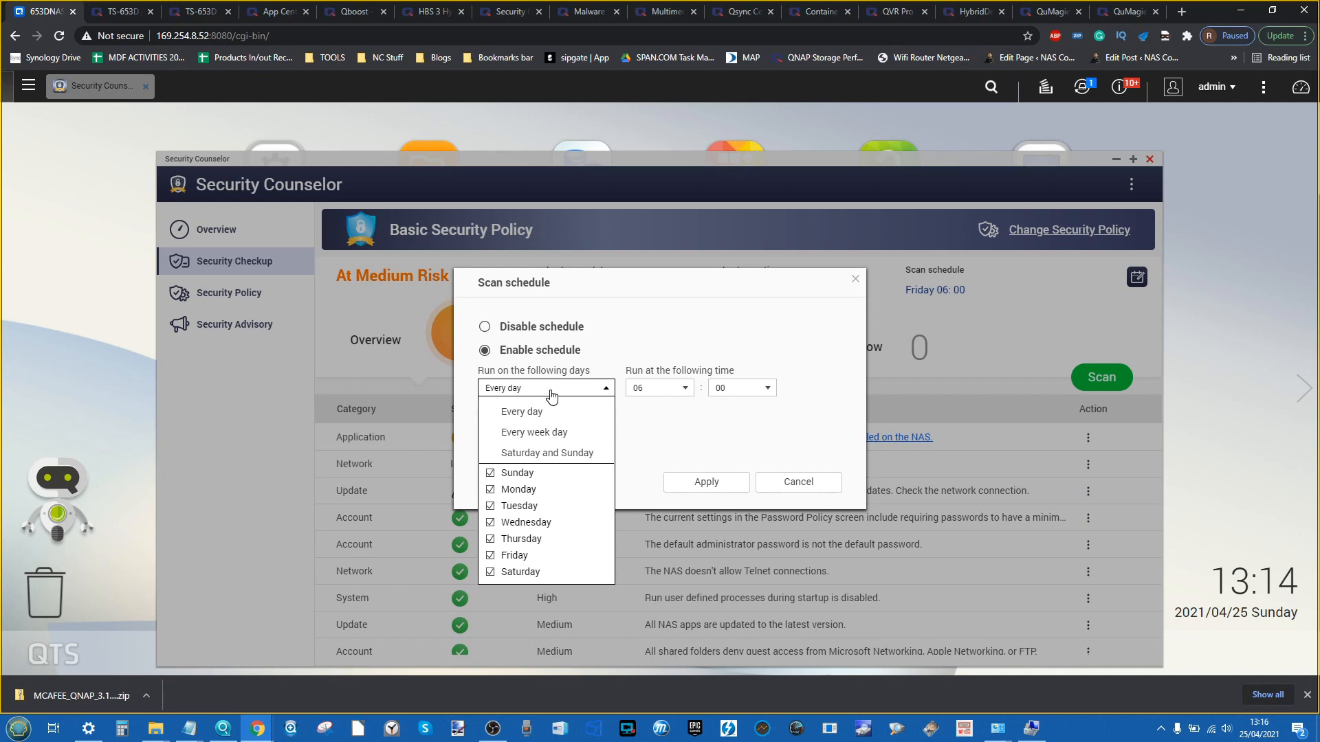
click(670, 388)
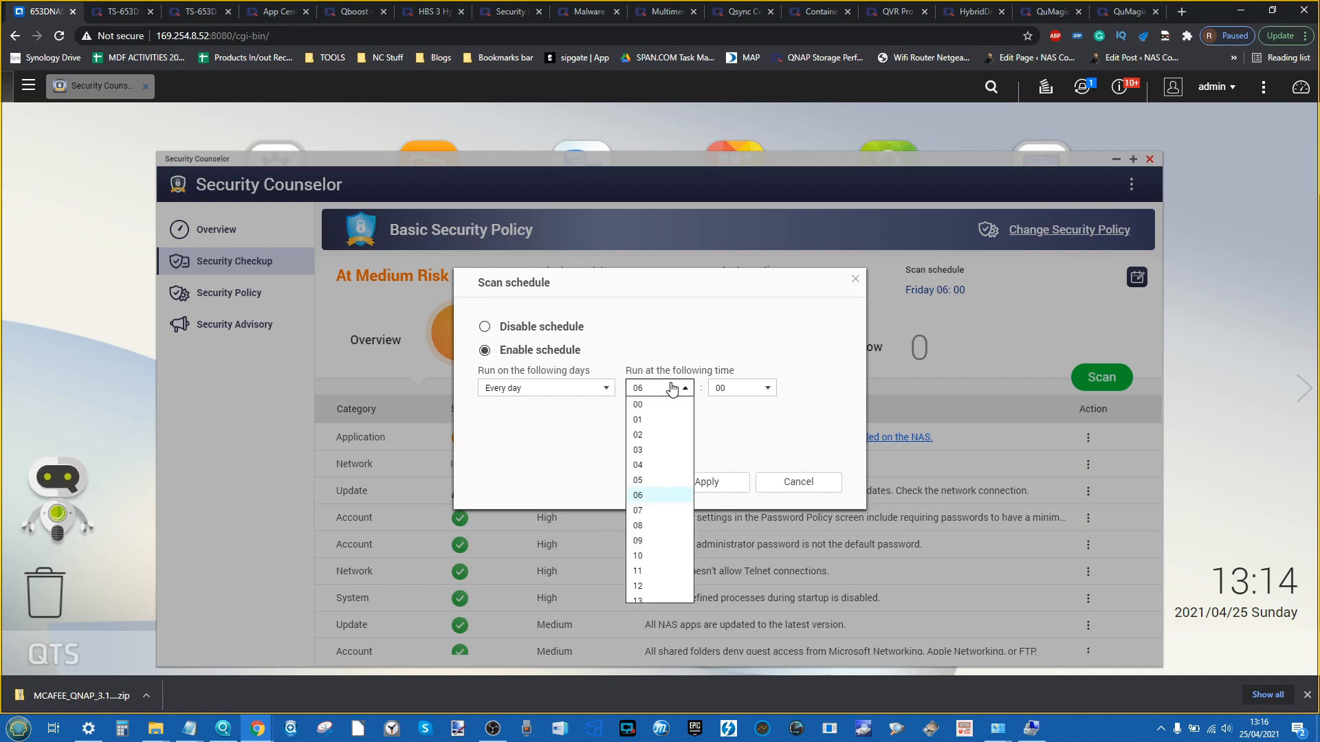
click(653, 420)
click(706, 481)
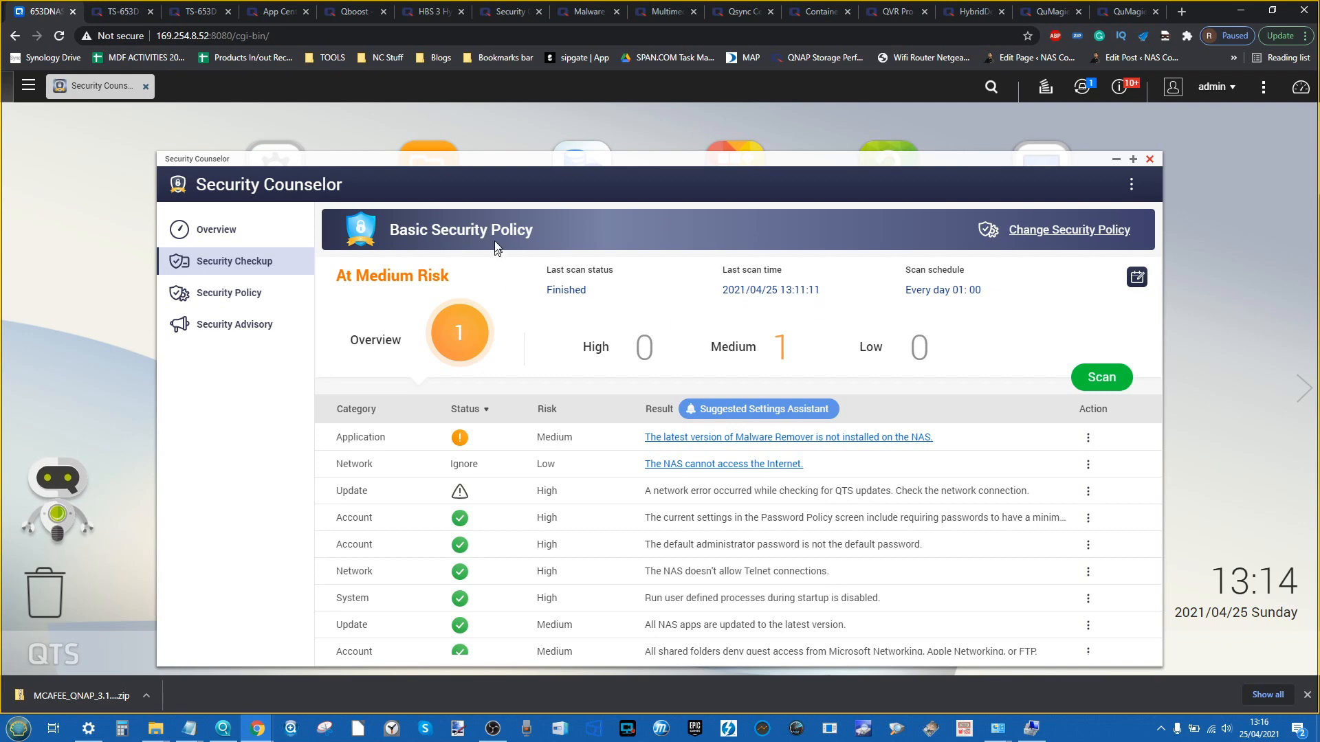
Change the NAS to the Intermediate Security Policy, decline running a new Security Checkup, and return to the overview
click(1093, 234)
click(393, 271)
click(357, 313)
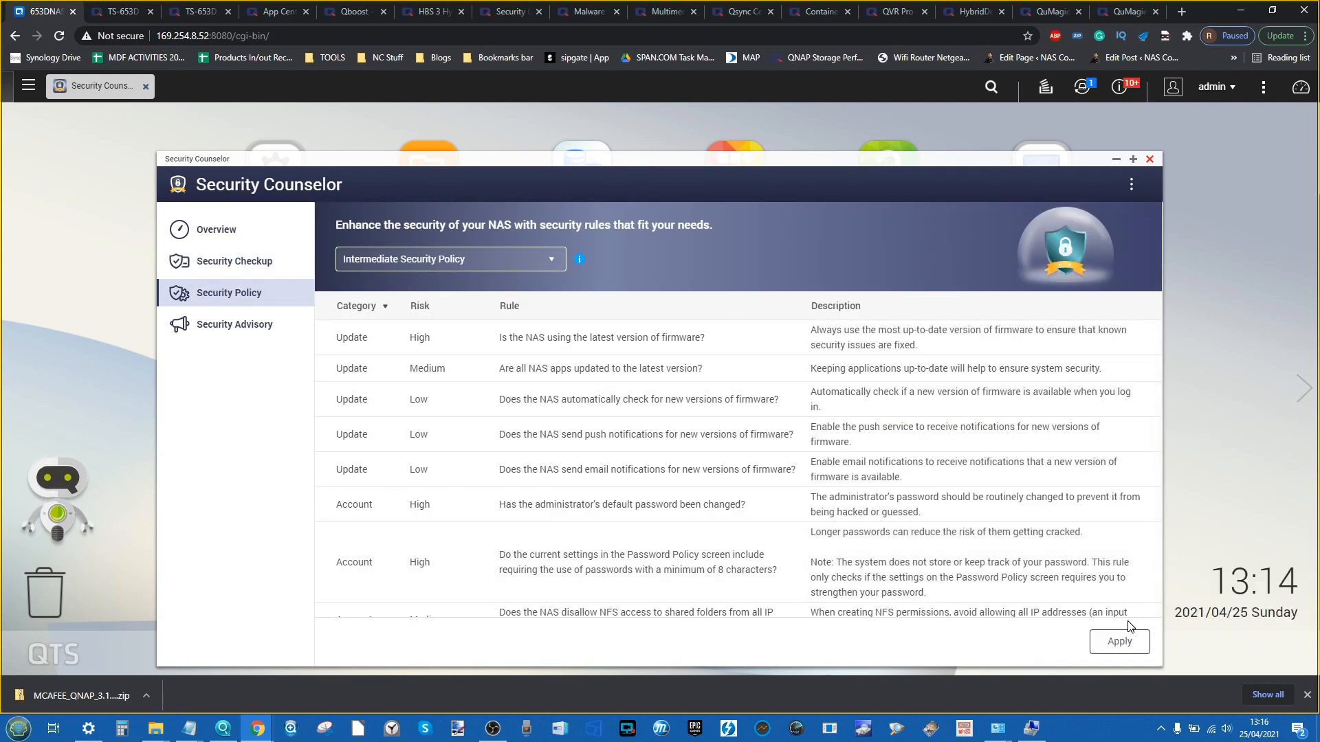
click(1117, 640)
click(649, 406)
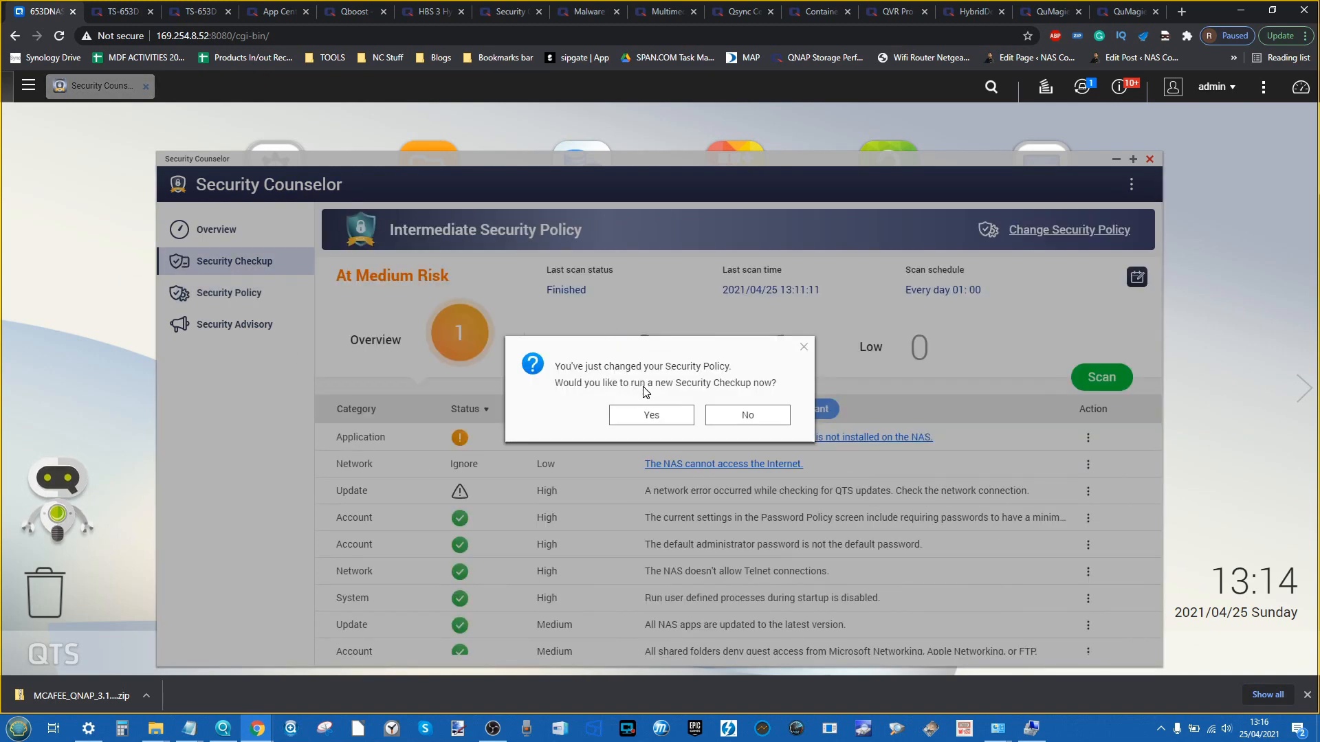
click(764, 426)
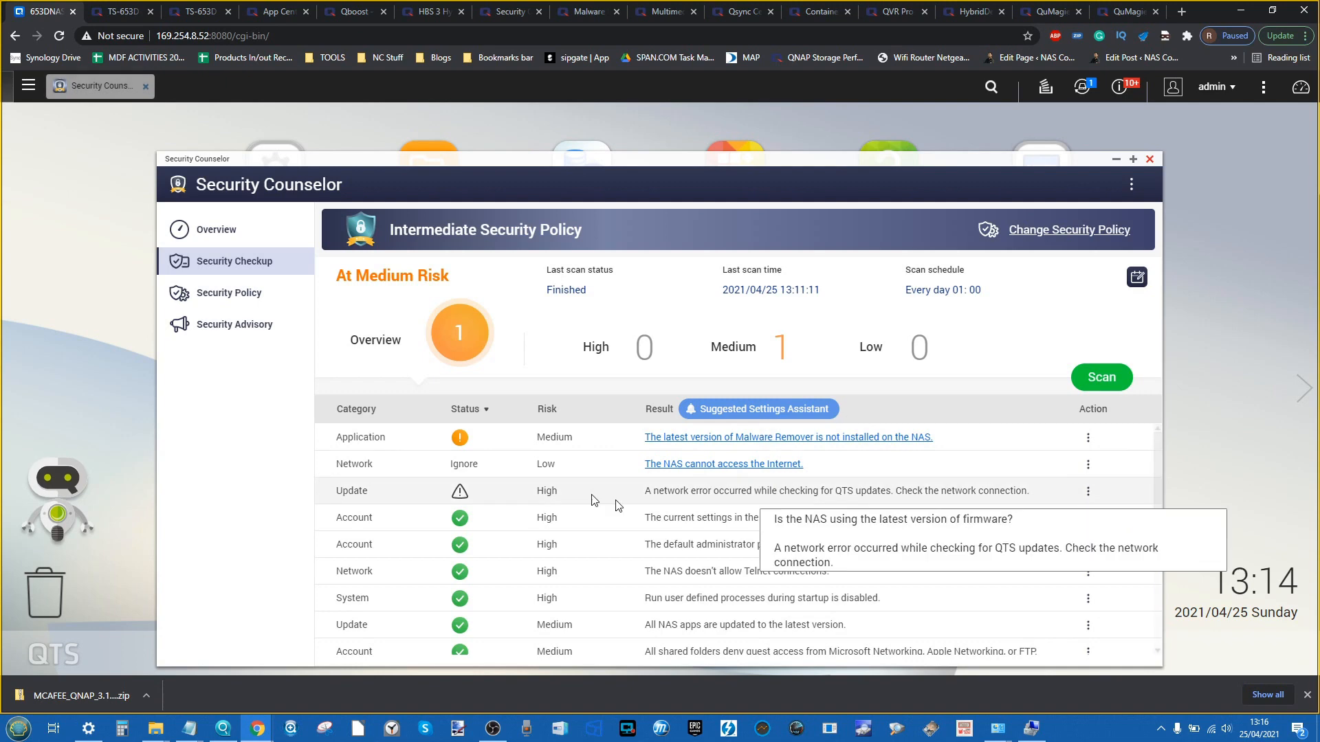
click(222, 234)
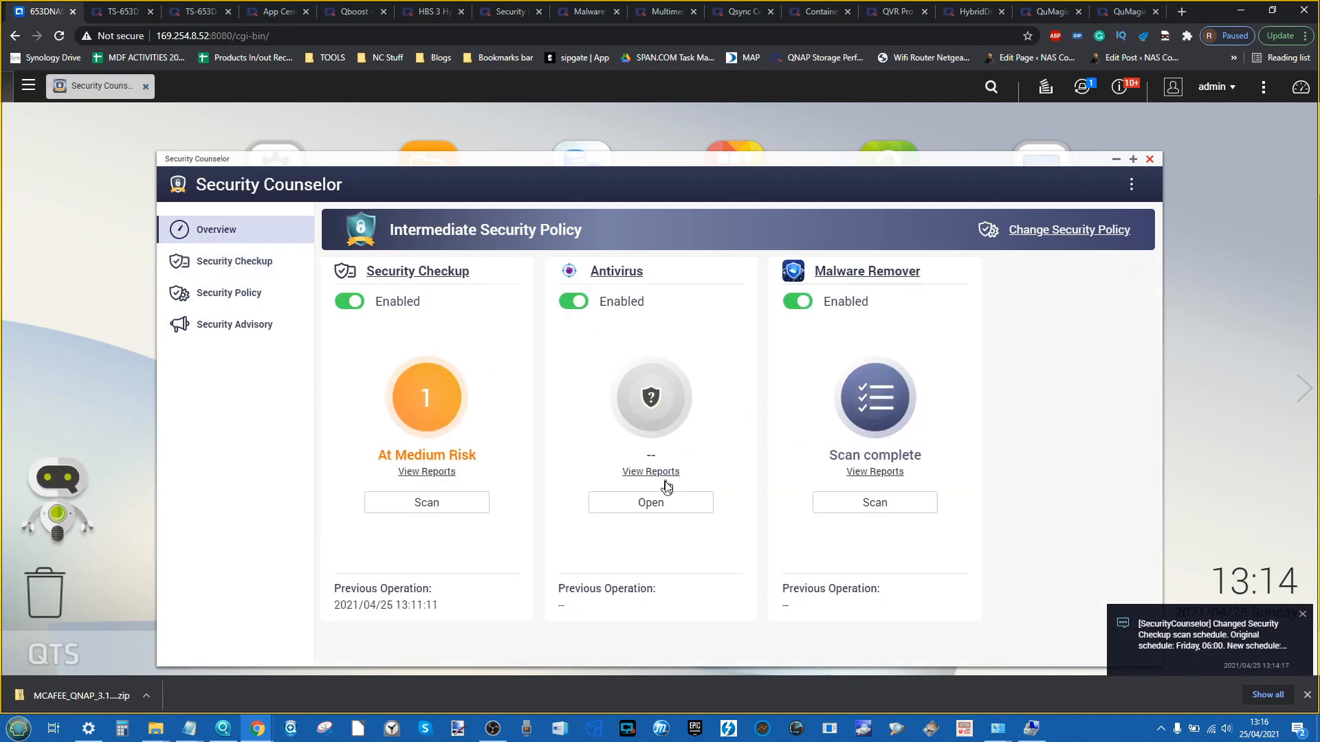
Manually install the MCAFEE_QNAP_3.1.3_x86_64_20210201_104254 package from Downloads through the NAS App Center
click(28, 85)
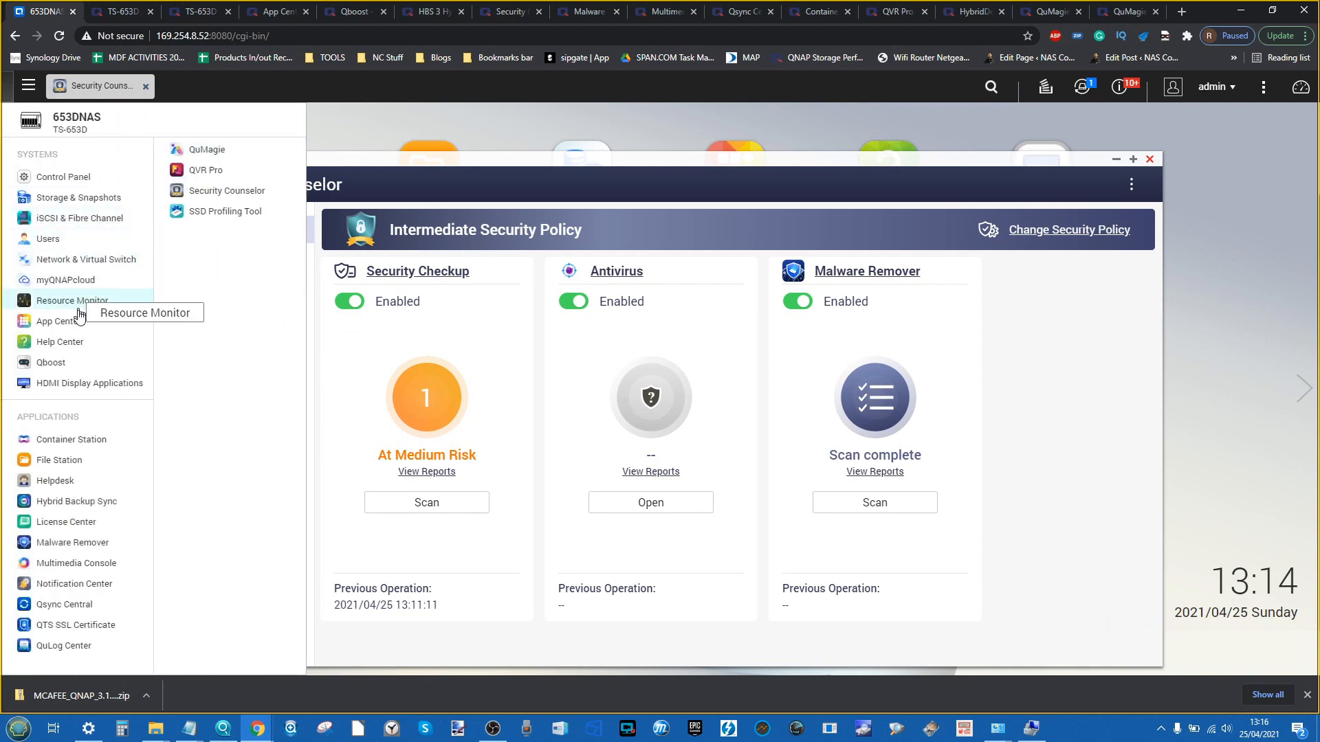
click(61, 321)
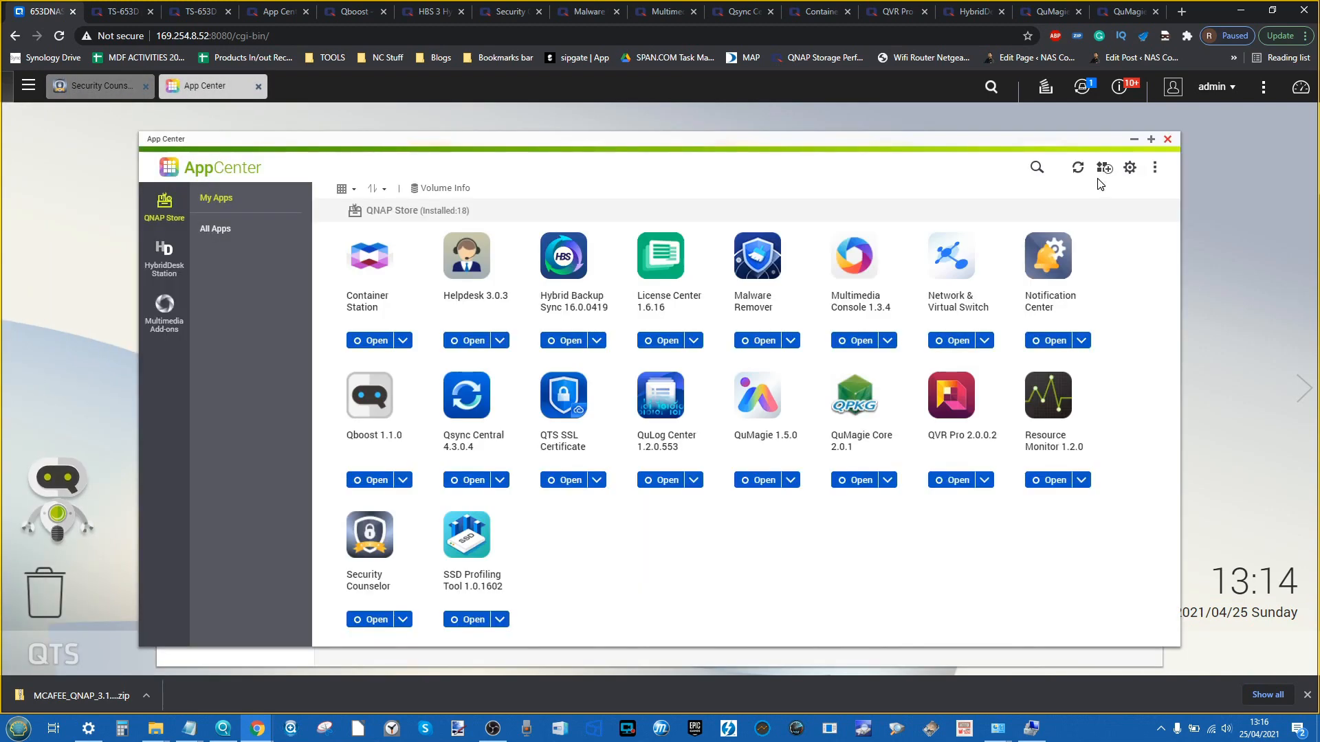
click(1104, 167)
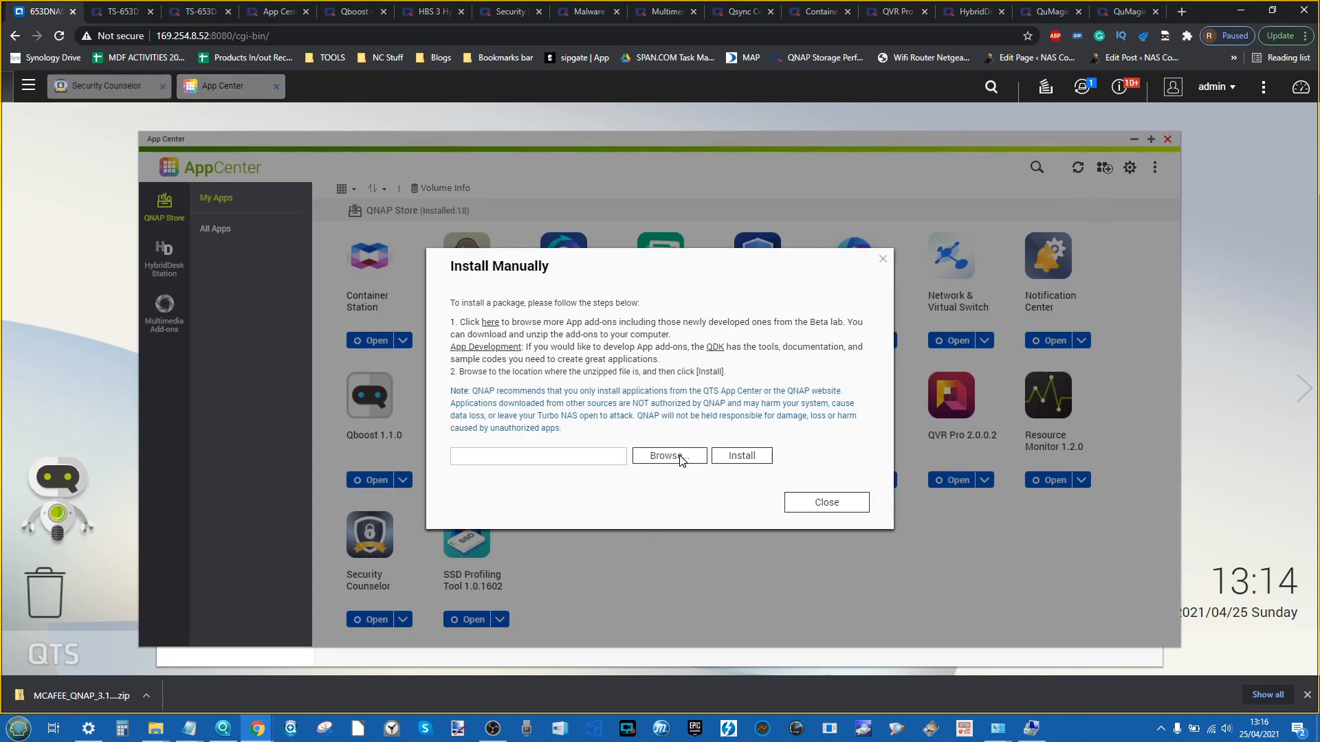
click(677, 456)
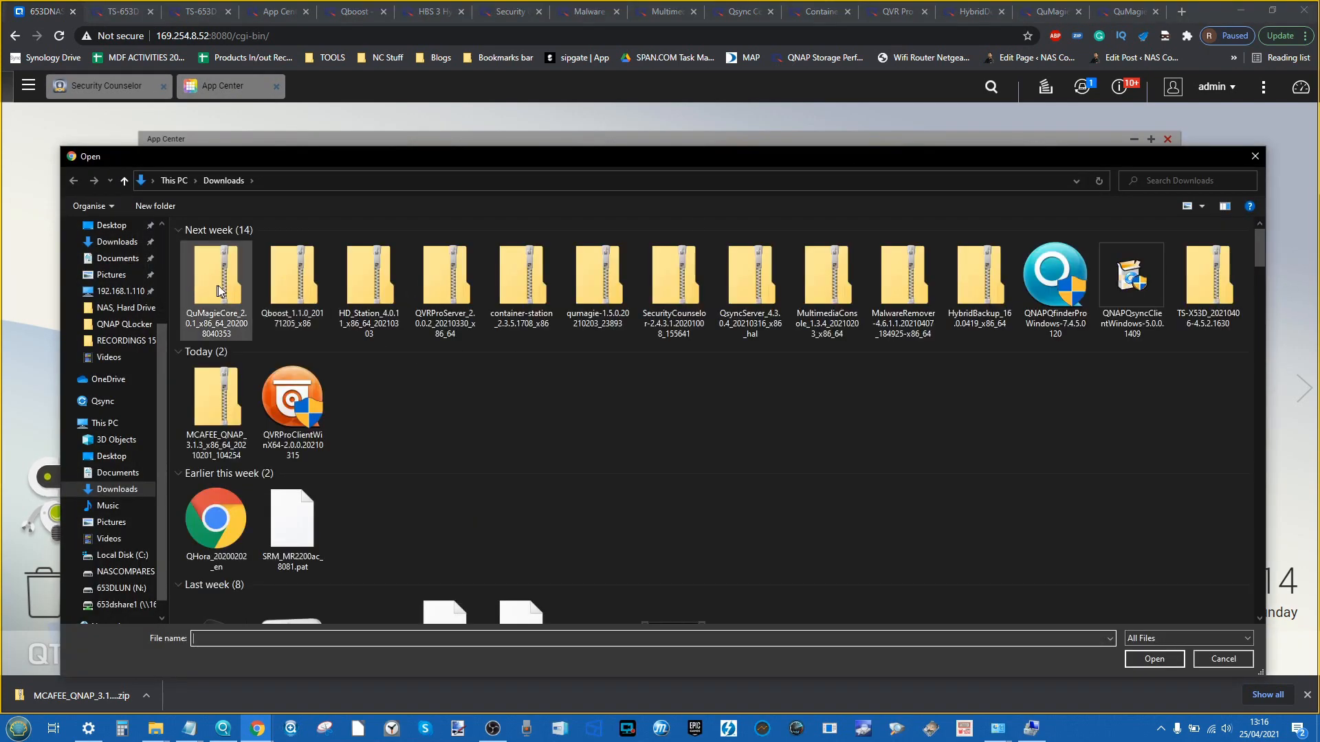
click(237, 278)
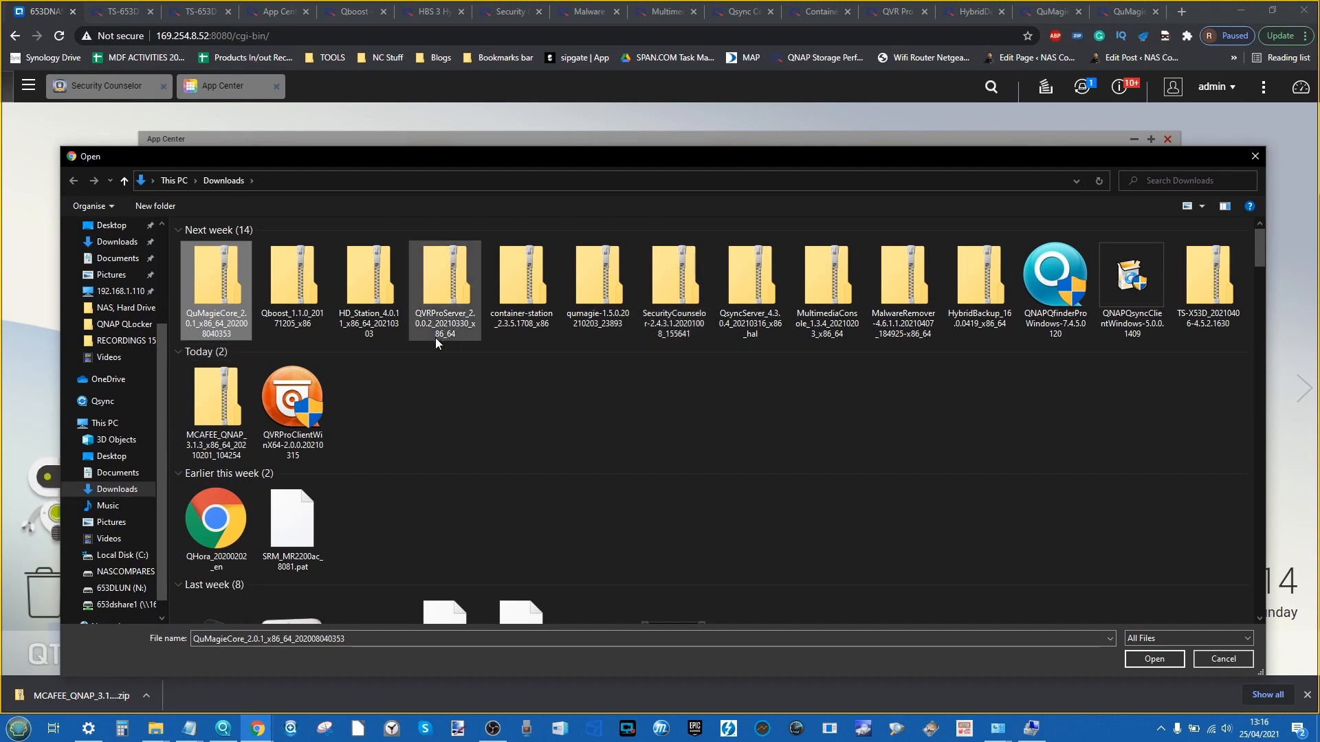
double_click(200, 406)
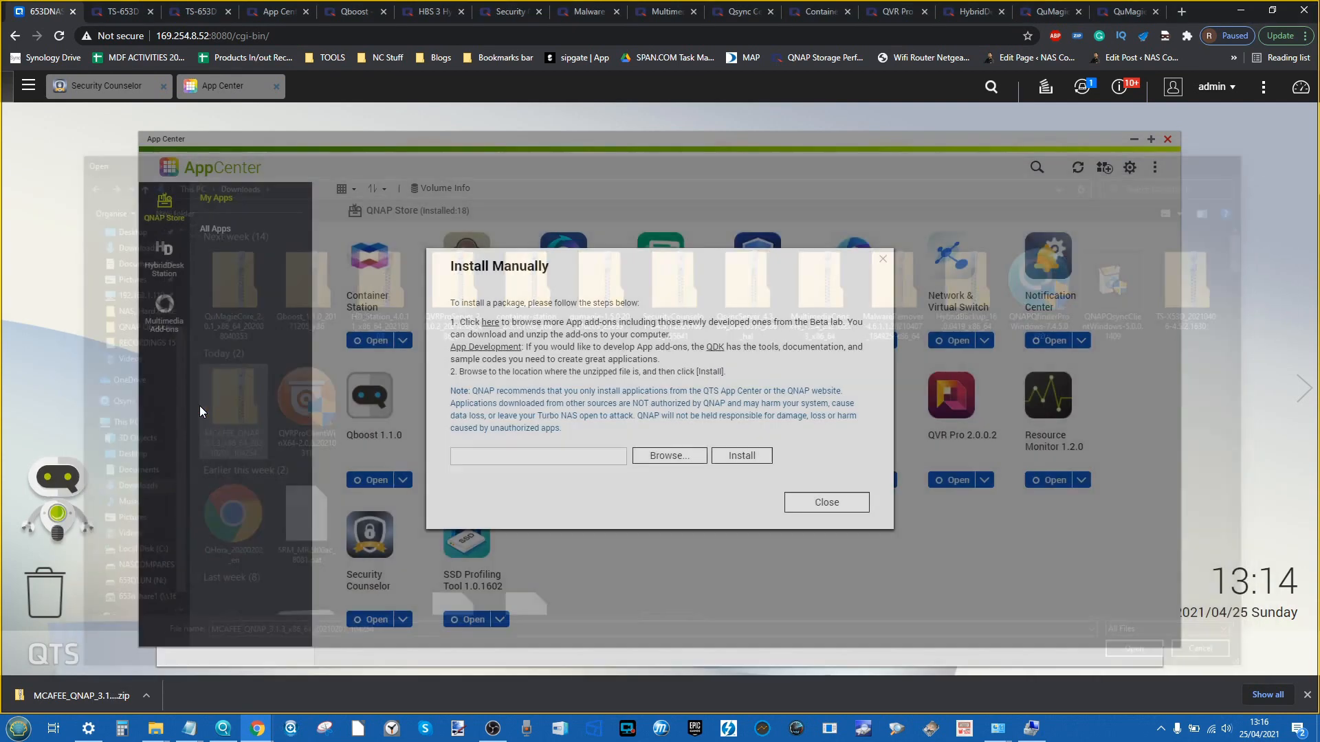
click(741, 456)
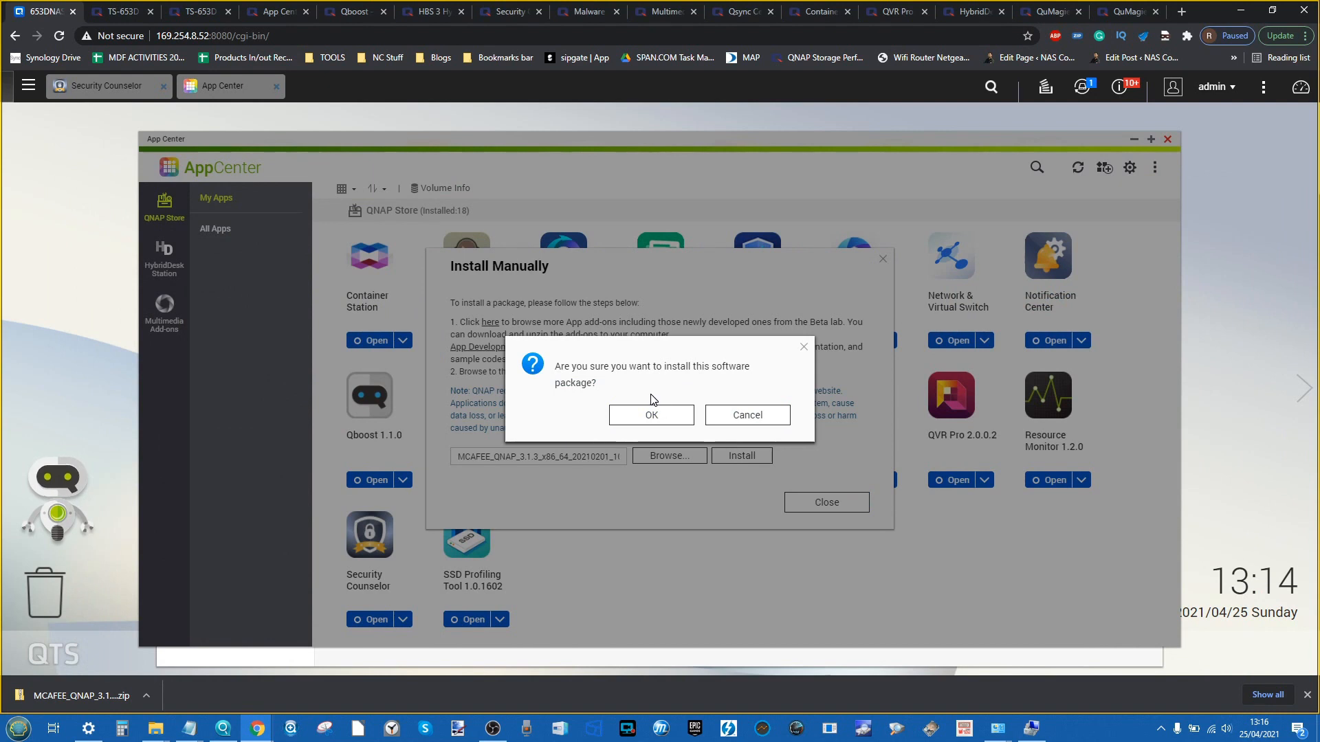
click(644, 412)
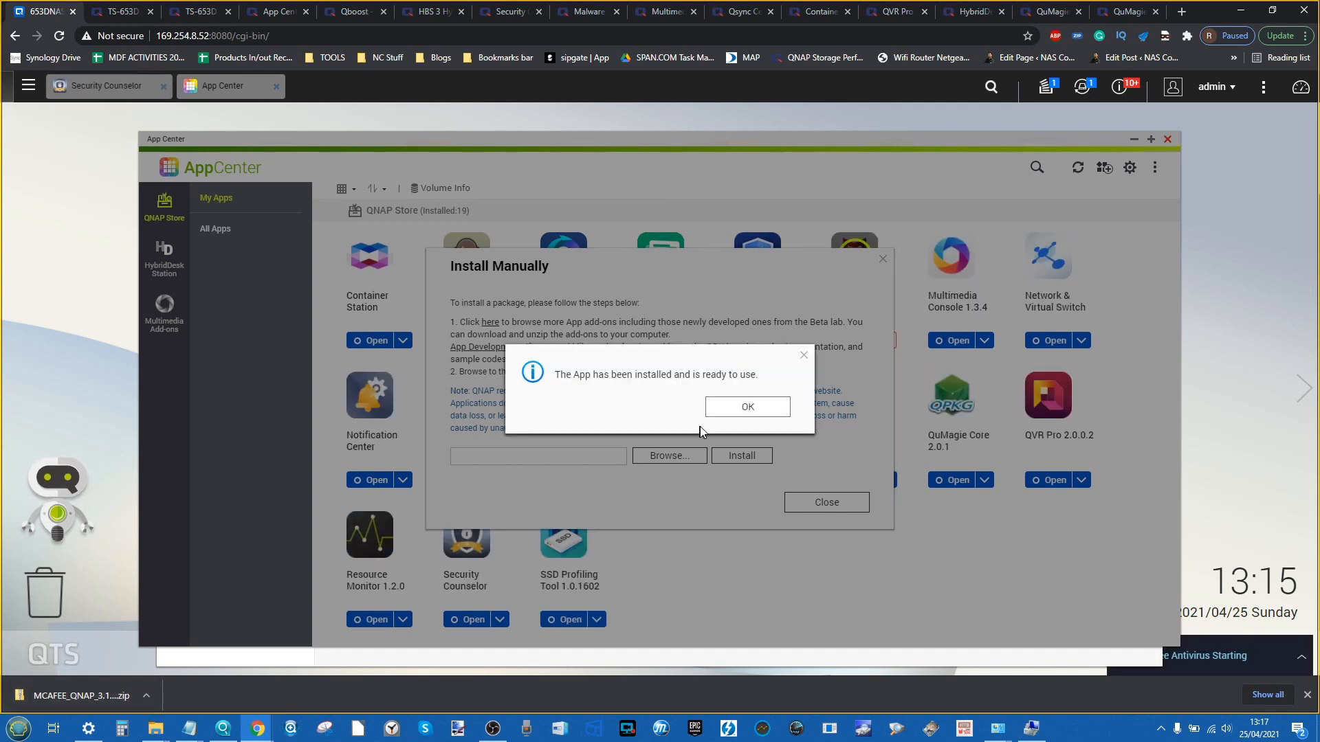
click(748, 407)
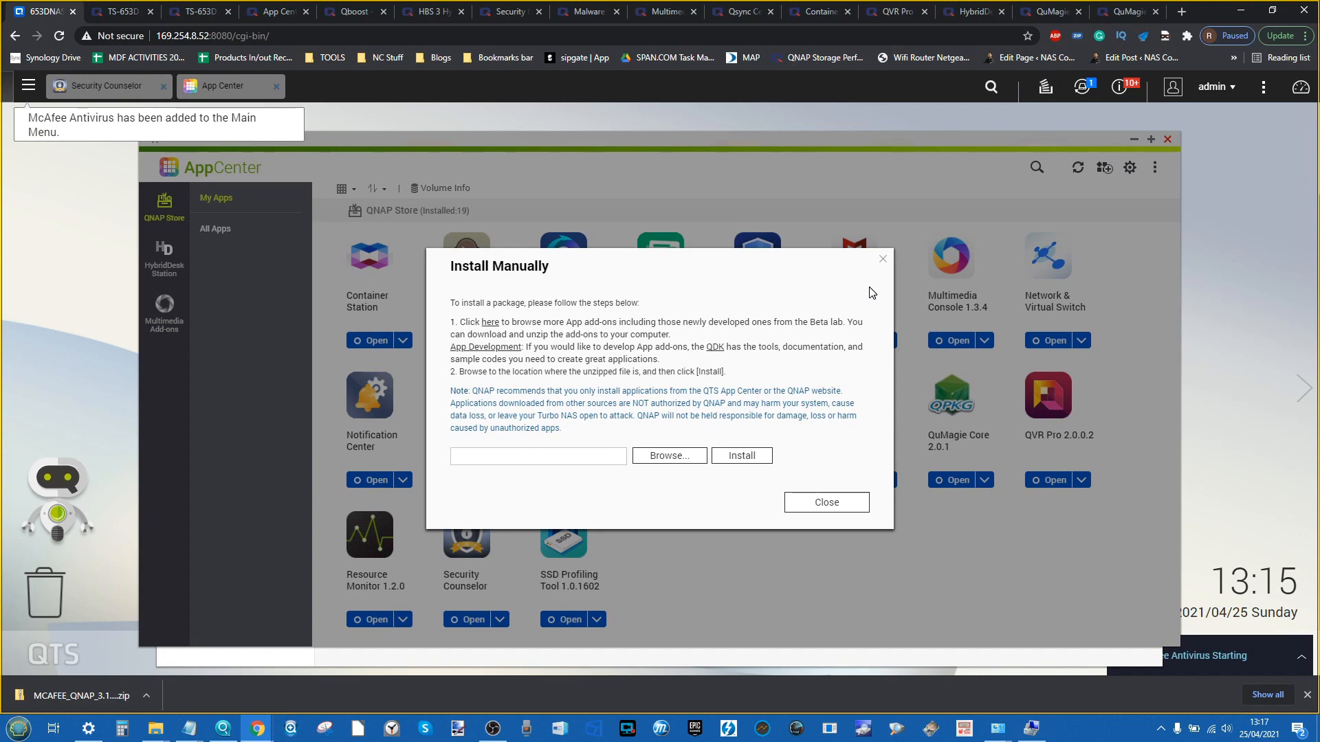
click(883, 259)
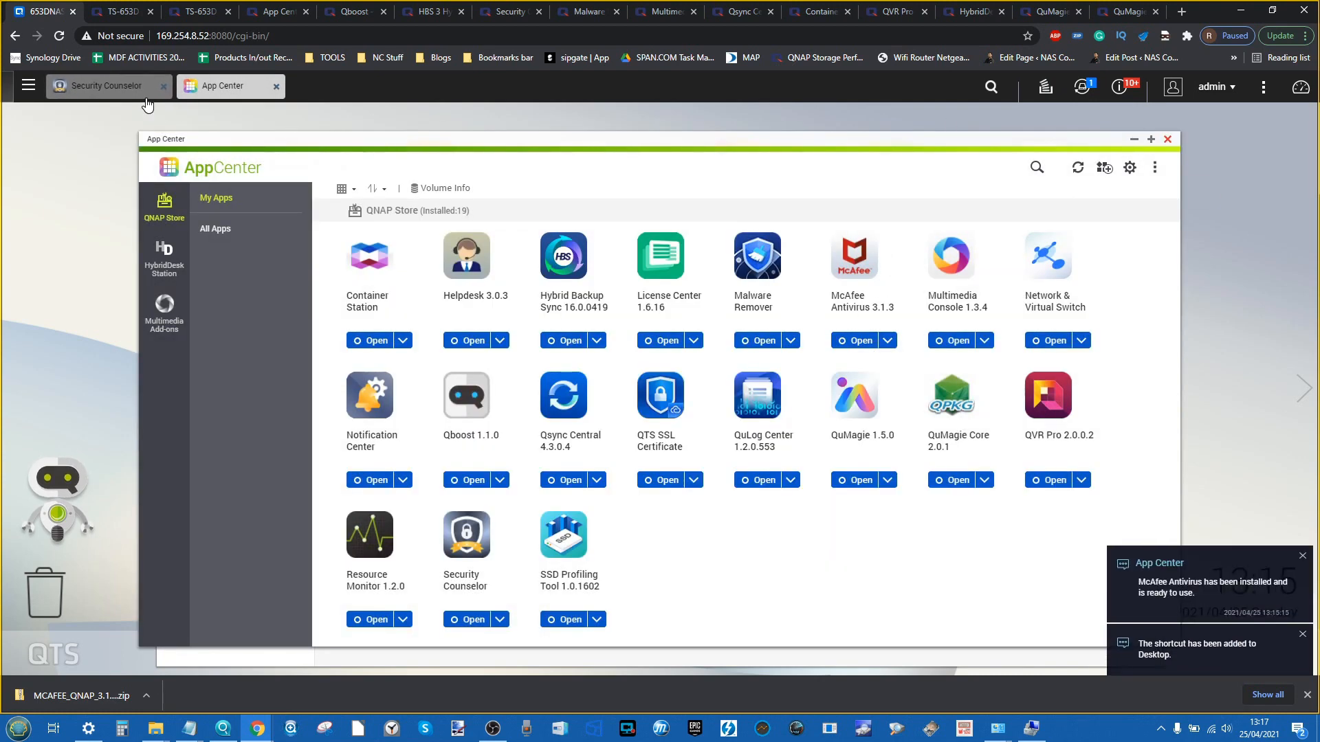
Open the Antivirus settings from Security Counselor and start a new scan job named SCAN 1
click(103, 85)
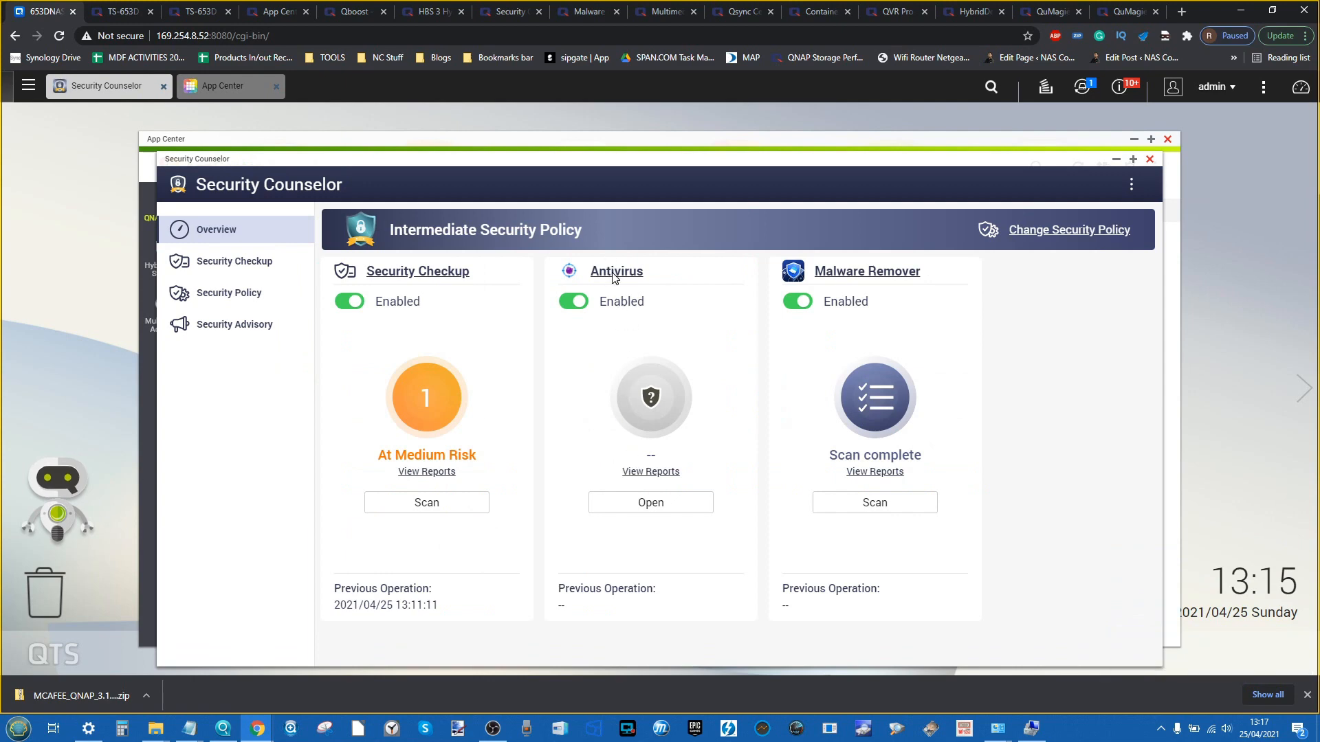
click(664, 510)
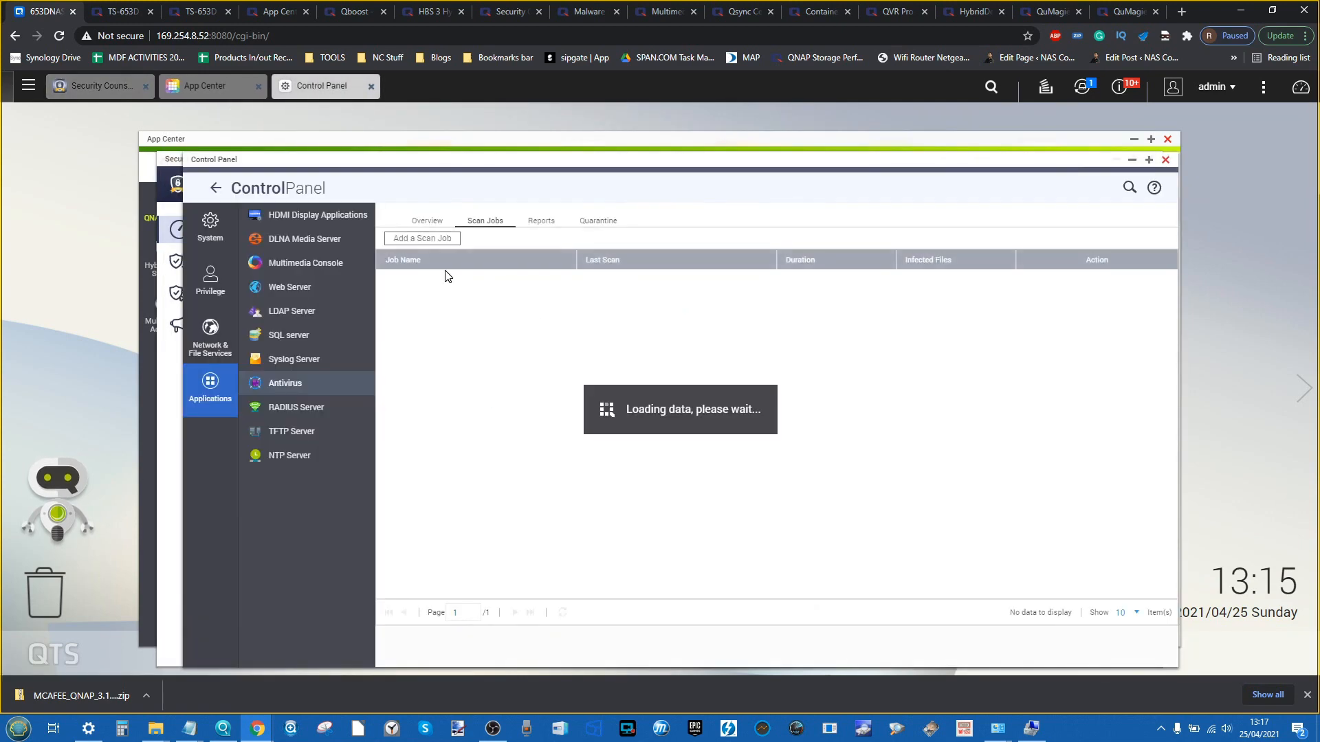
click(426, 239)
click(584, 347)
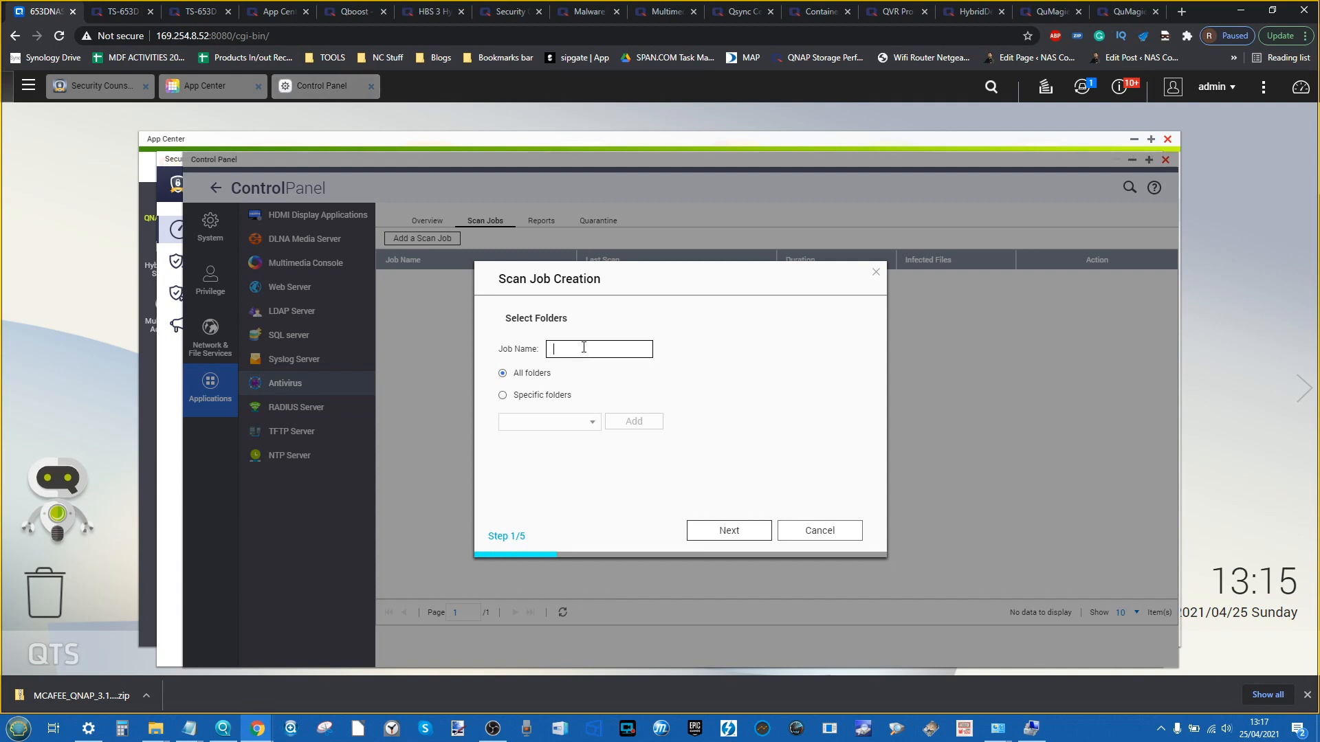
text(SCAN 1)
click(529, 393)
click(577, 421)
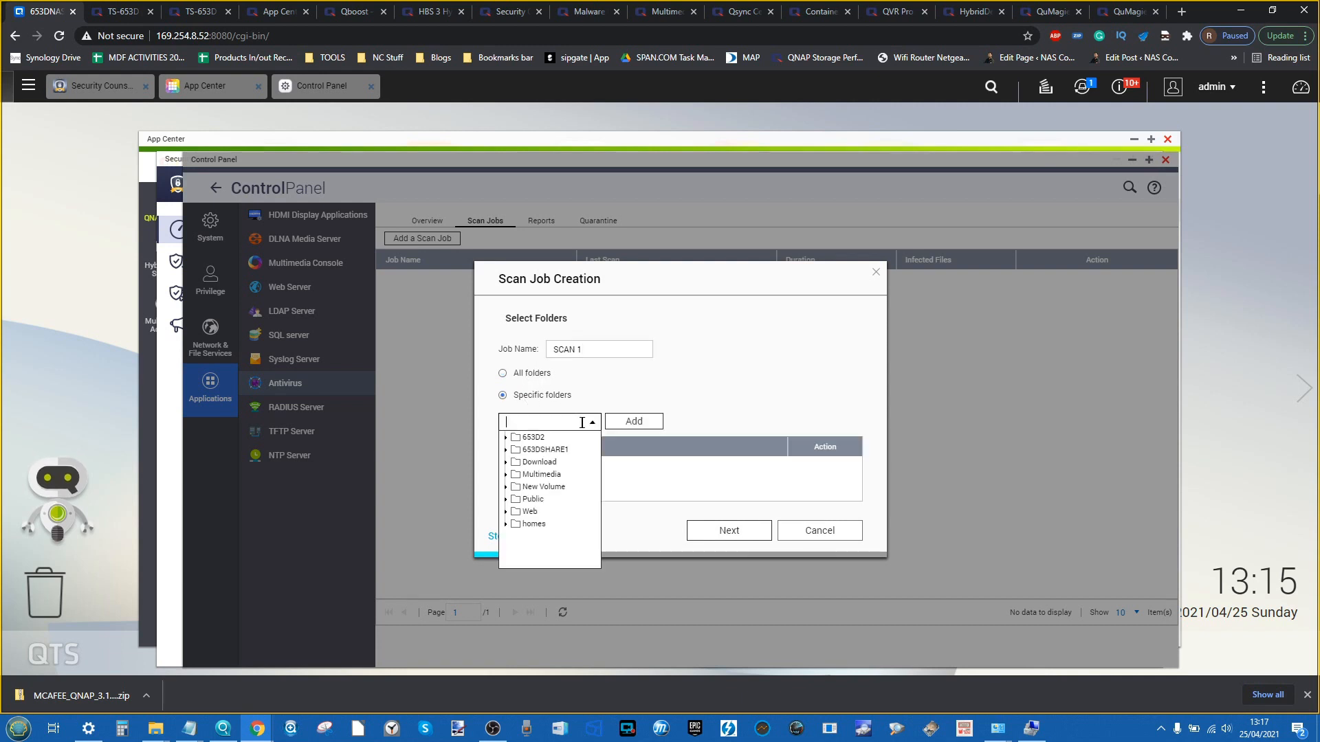
click(662, 402)
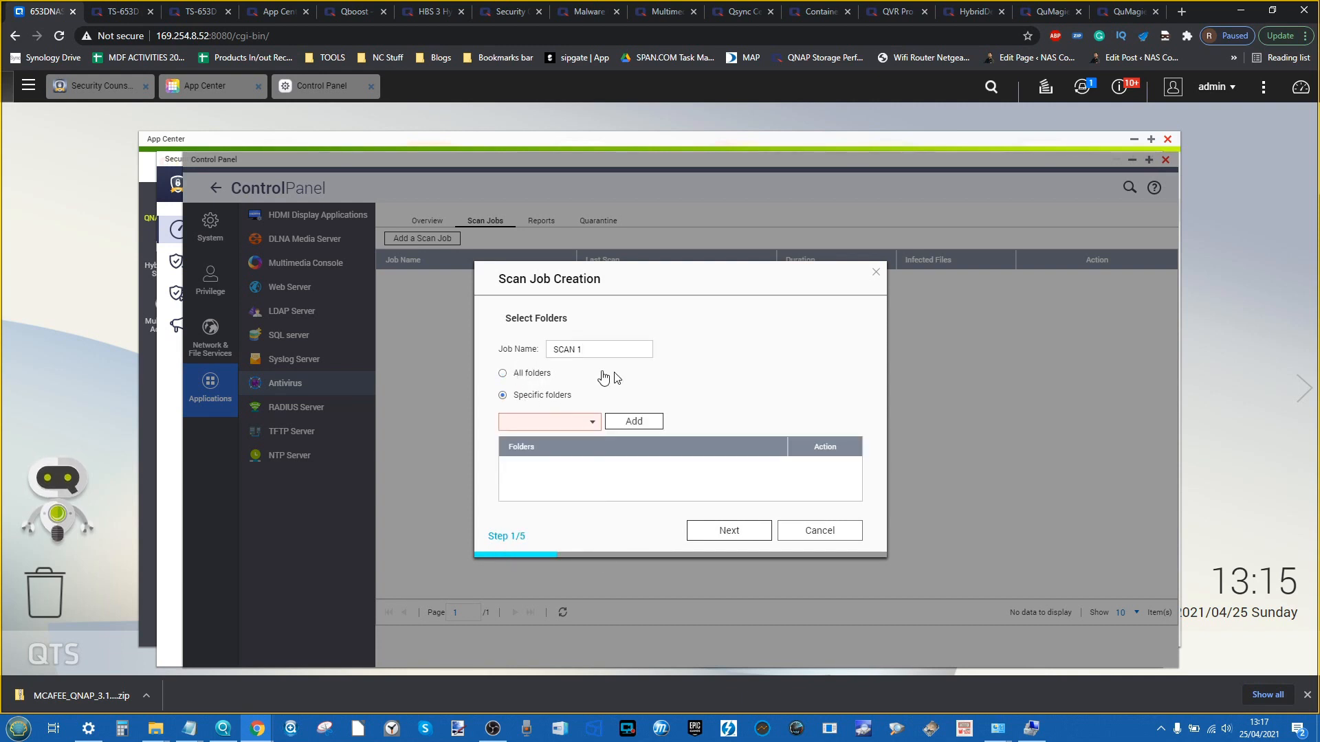
click(503, 375)
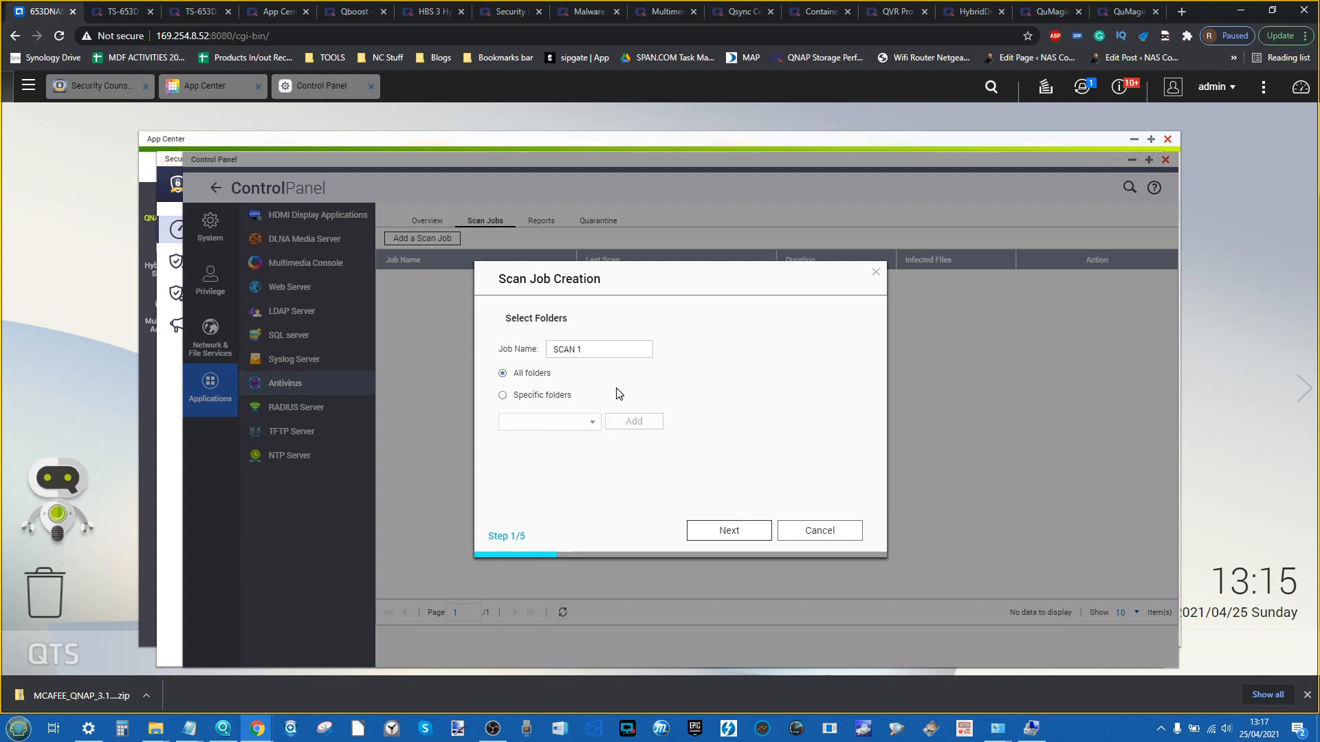
Accept all folders for the scan job and schedule it daily with a start time of 1:0
click(727, 531)
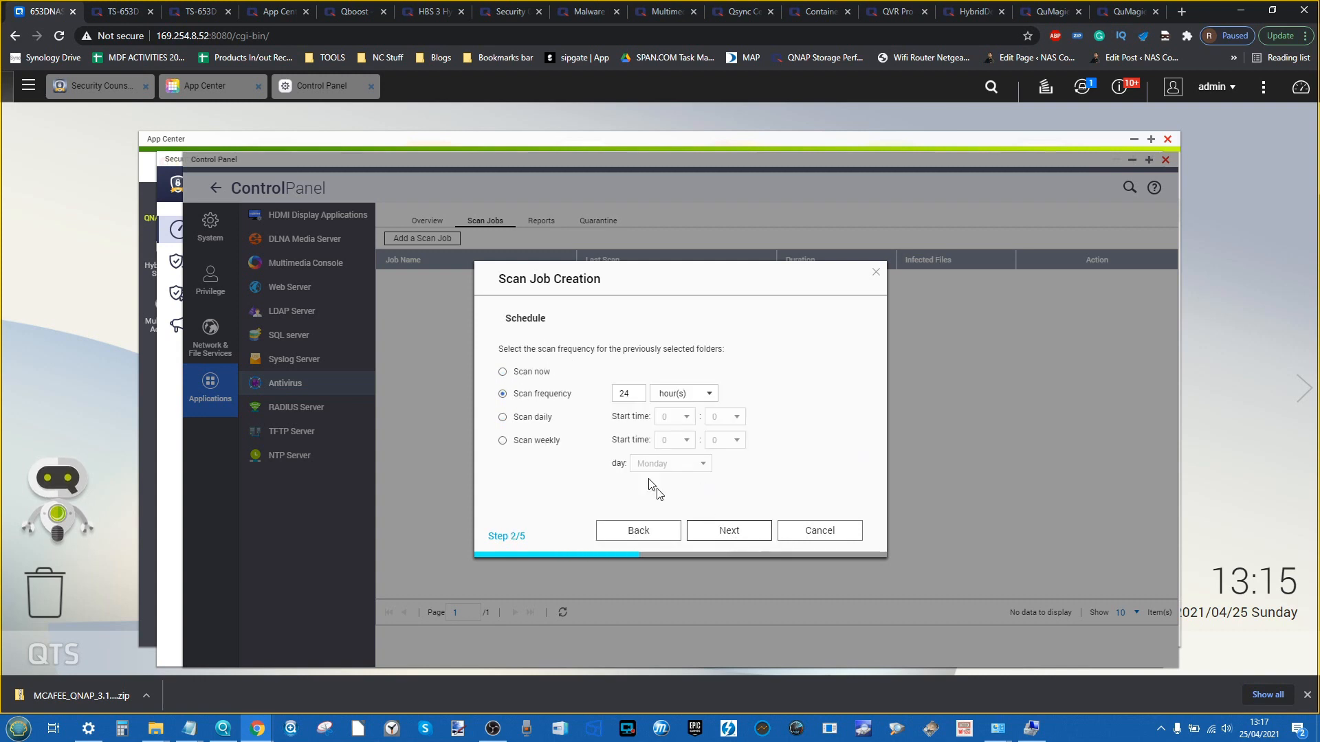
click(626, 398)
click(533, 418)
click(677, 418)
click(676, 449)
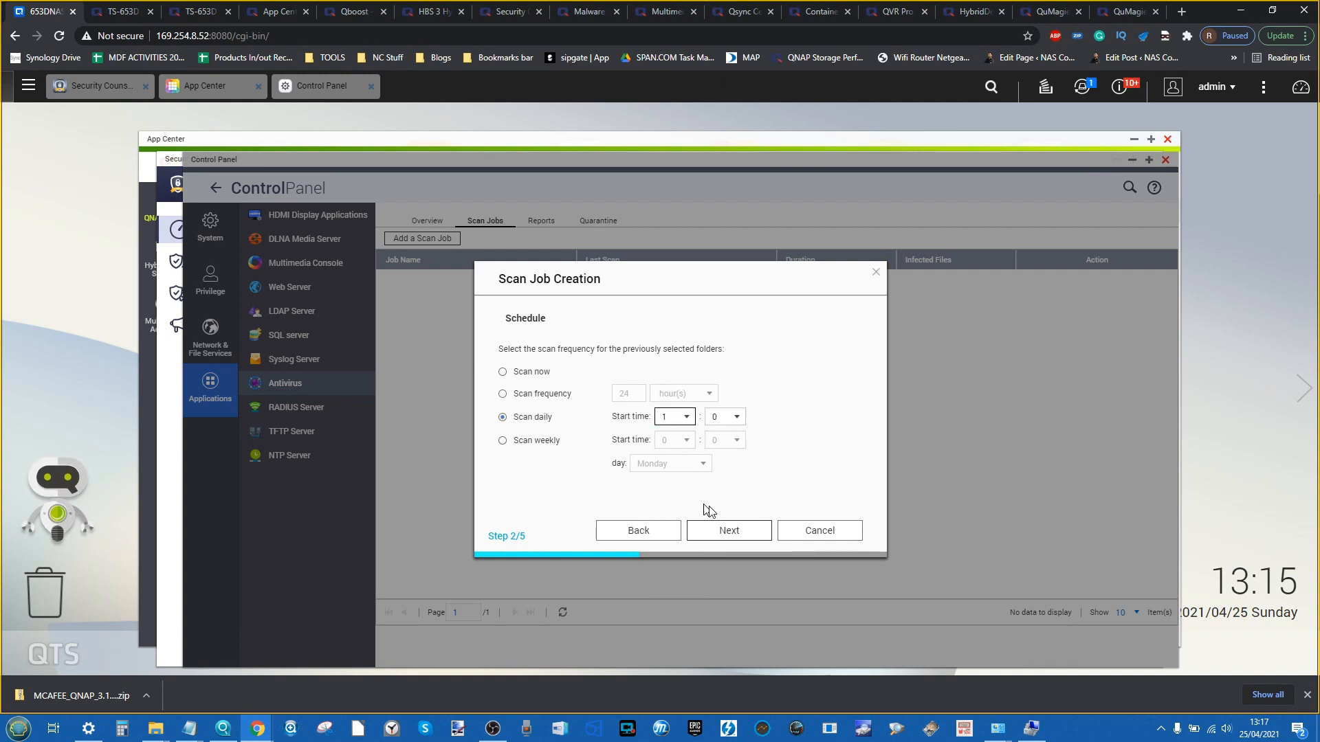
click(728, 531)
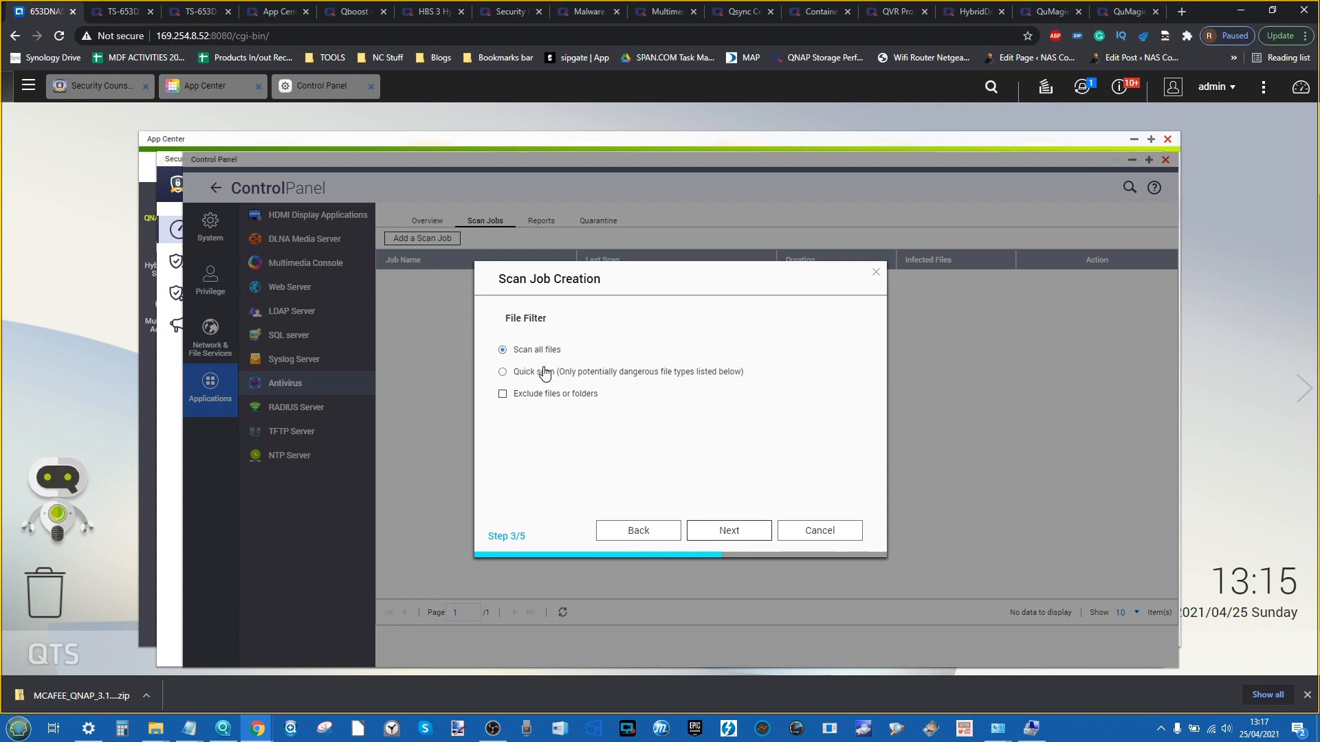
Finish the scan job with all files scanned, no exclusions, default scan options, and infected files moved to quarantine
click(536, 396)
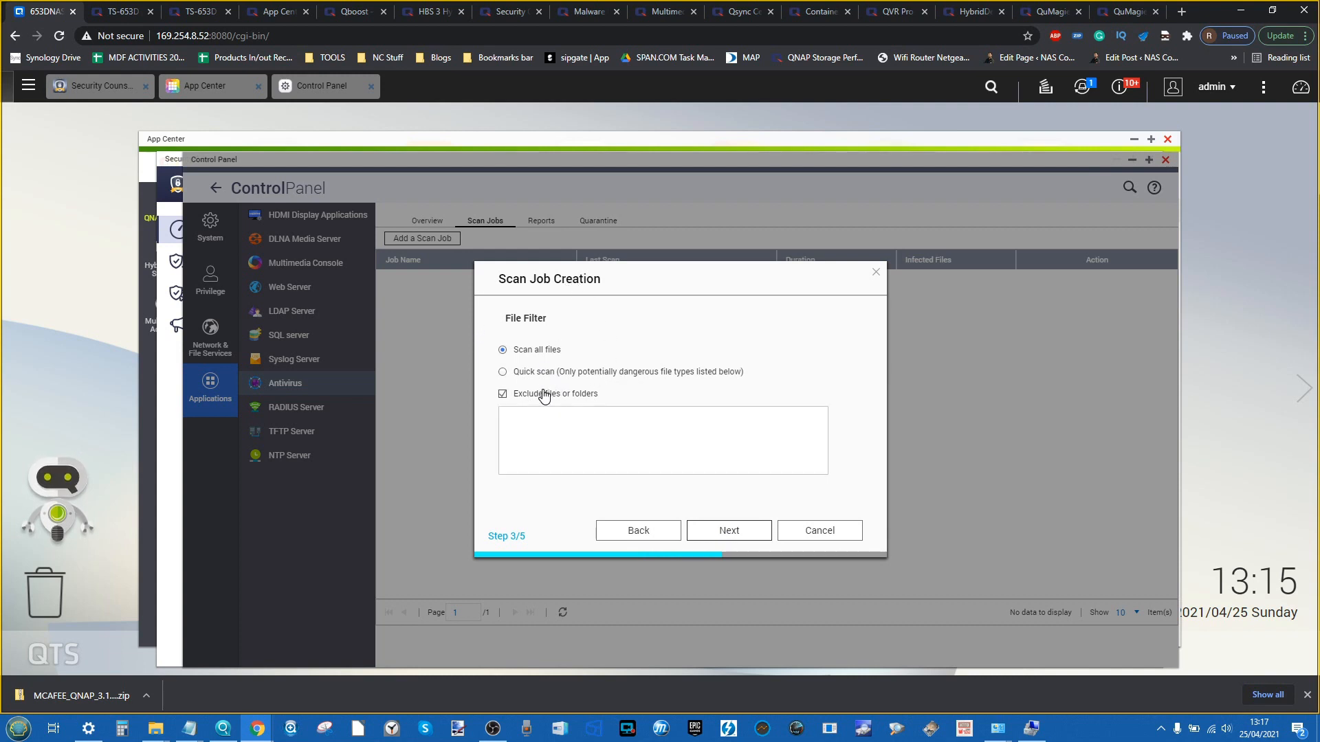
click(579, 397)
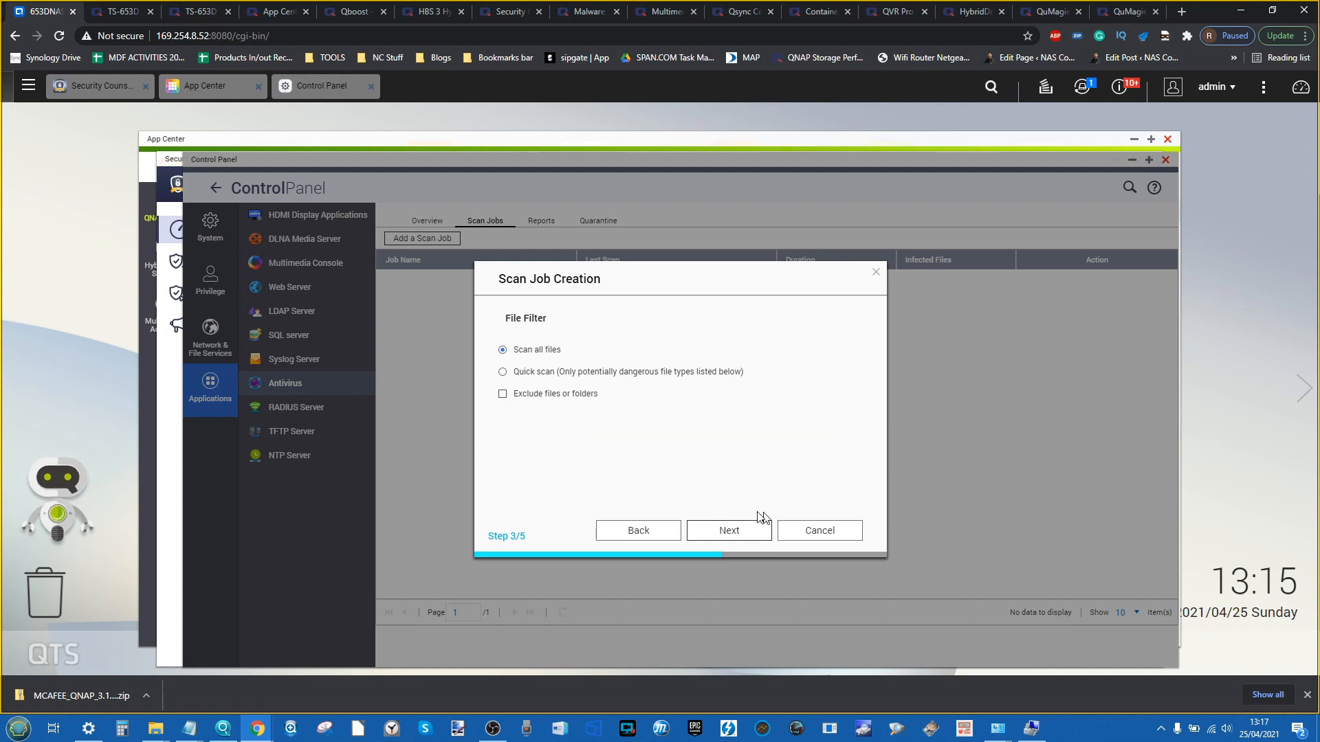
click(749, 529)
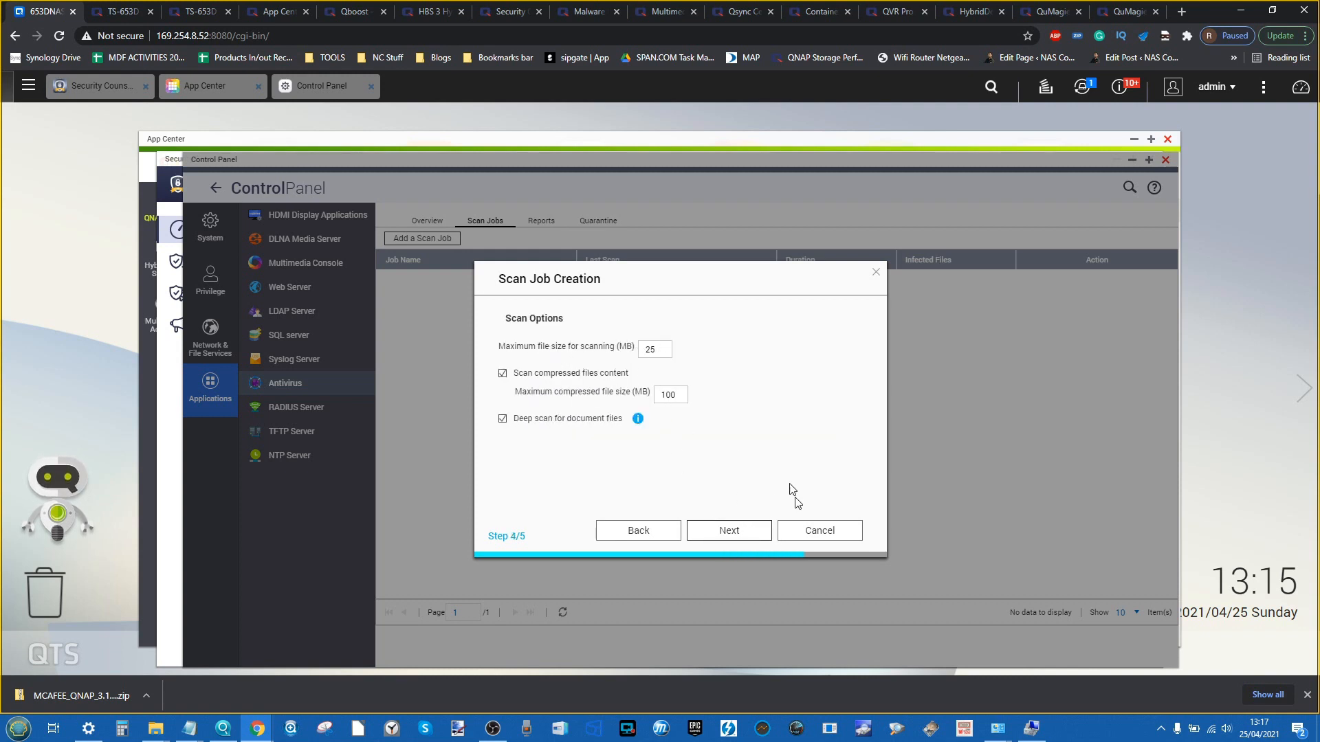
click(757, 535)
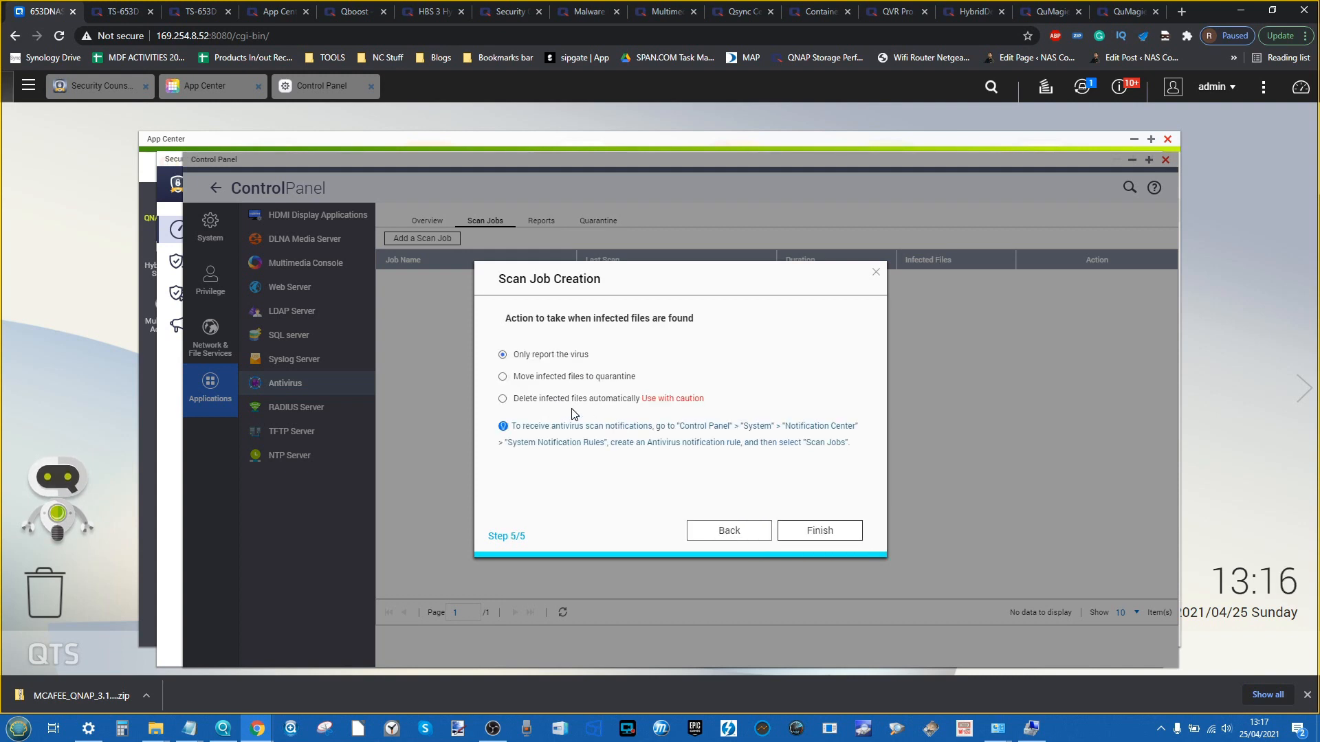
click(503, 376)
click(825, 530)
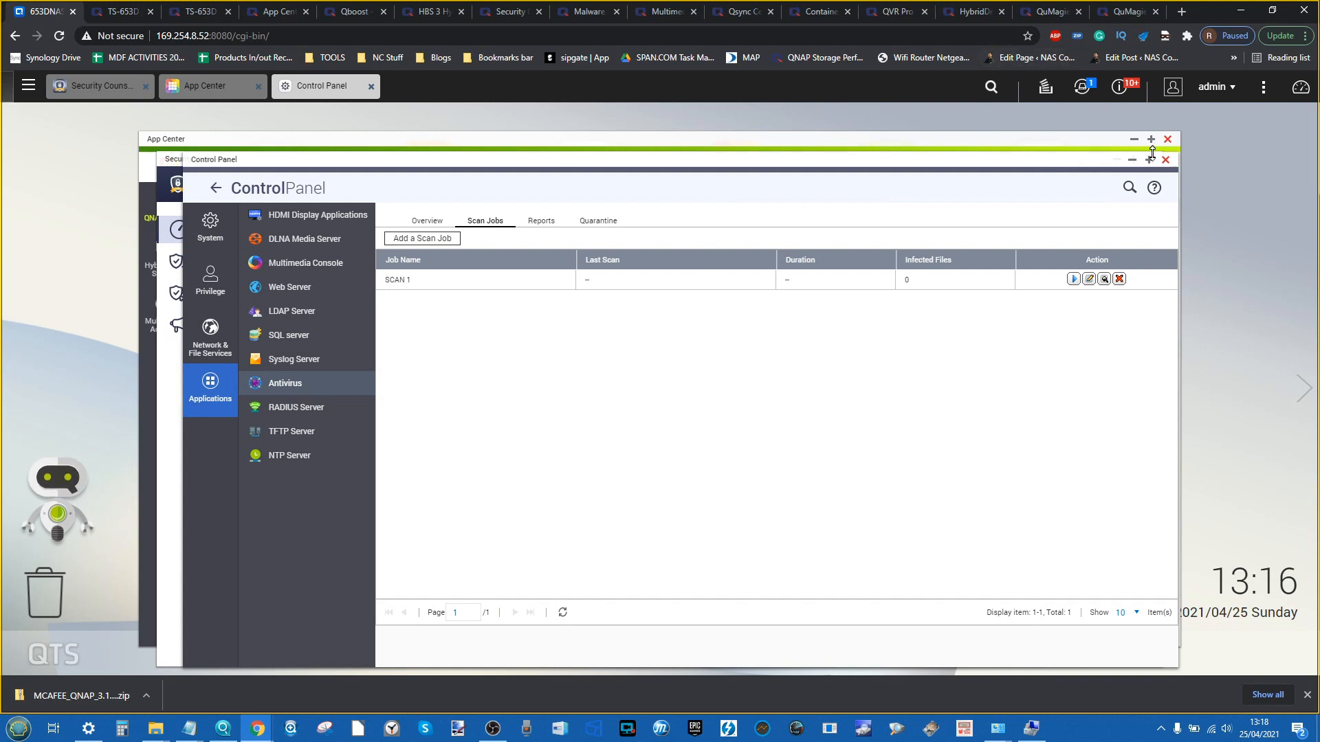
Run a Malware Remover scan from the Security Counselor overview, then clear the open windows to return to the desktop
click(1131, 161)
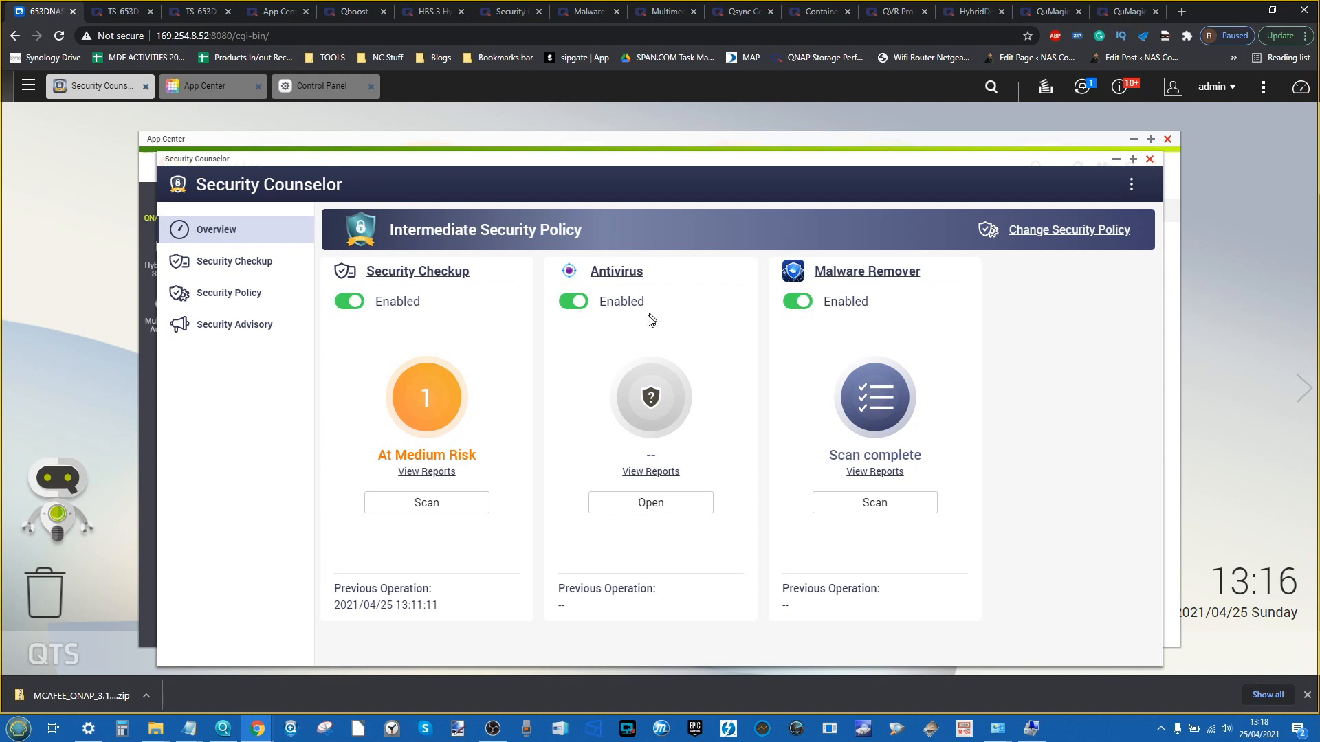
click(884, 503)
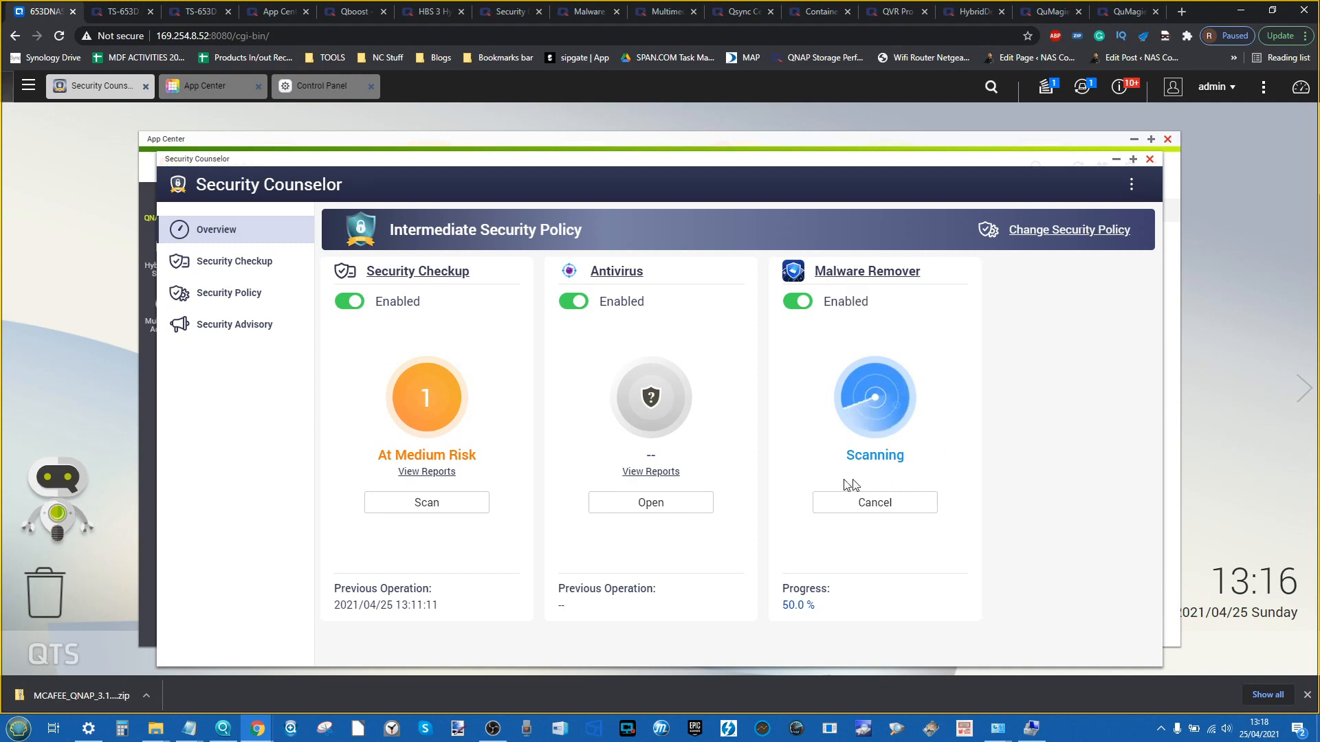
click(1149, 160)
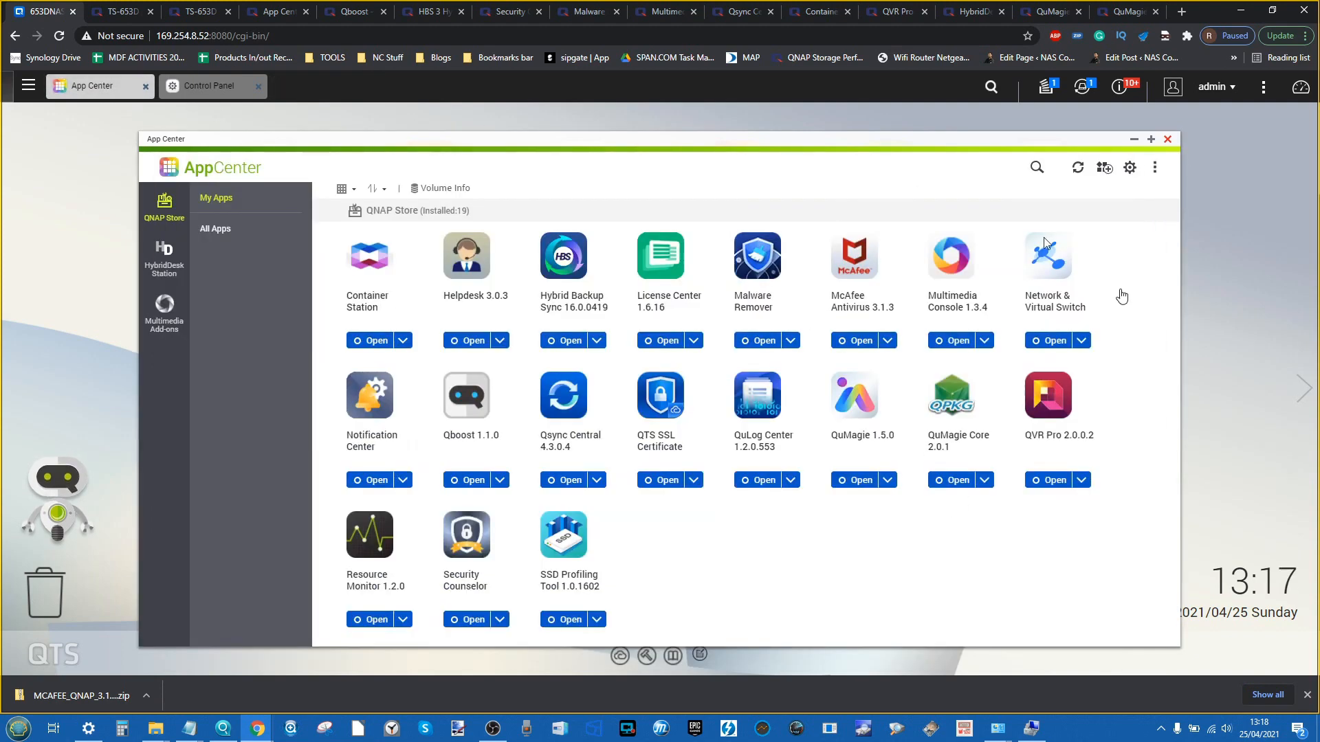
click(1136, 140)
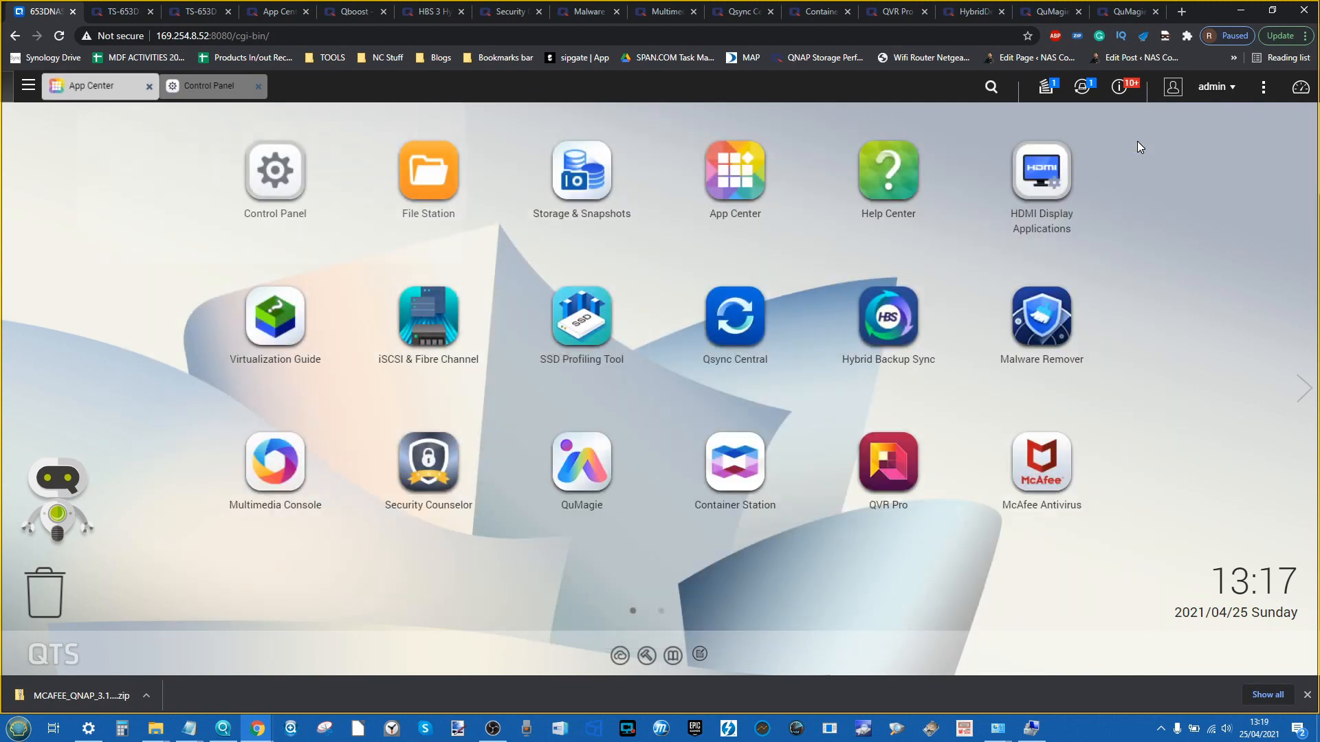
Open Malware Remover, decline sending scan results to QNAP, and apply a daily scheduled scan at 01:00
click(1044, 323)
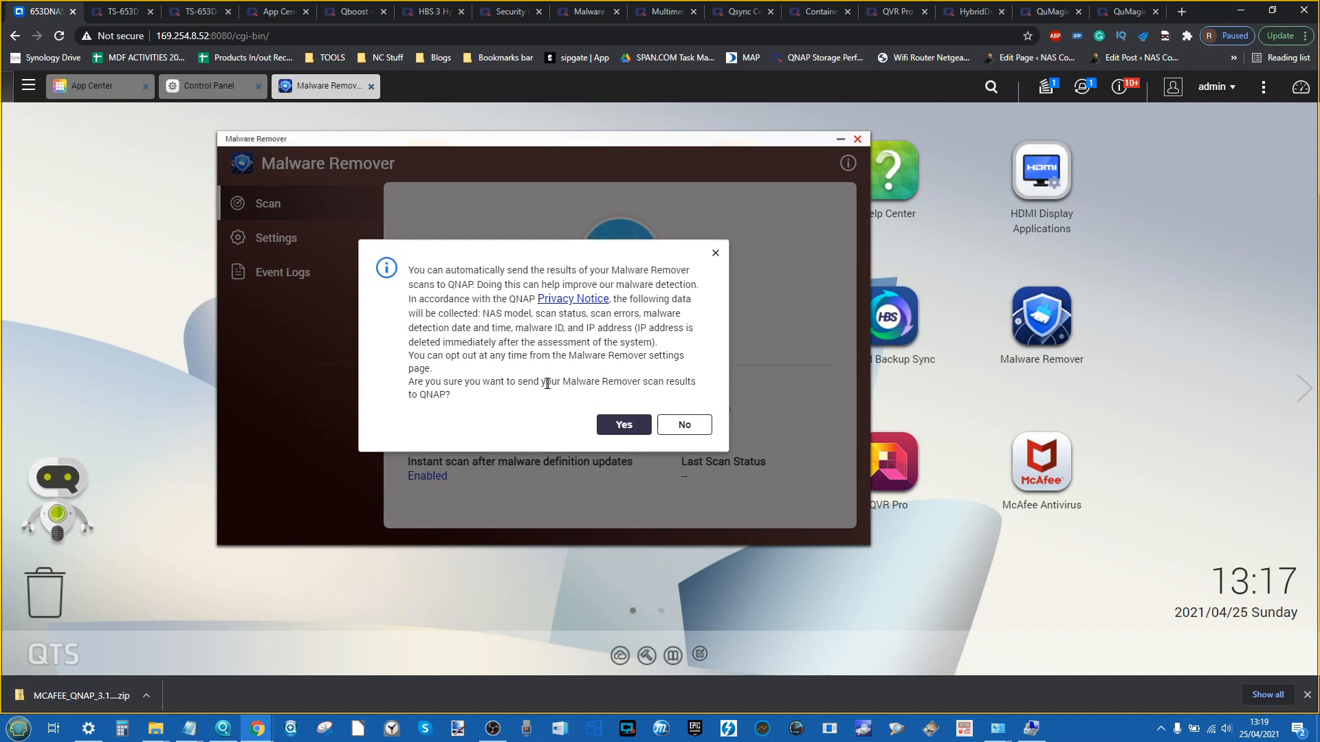
click(684, 424)
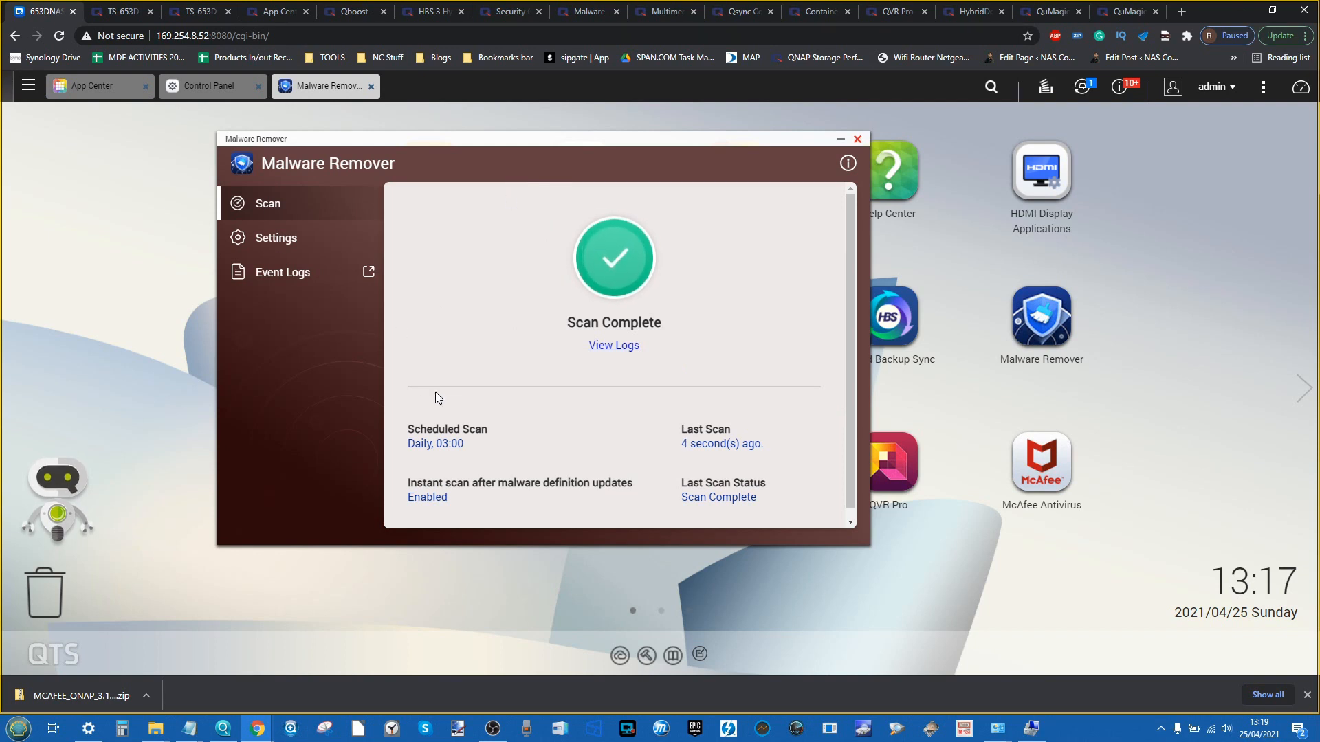
click(240, 240)
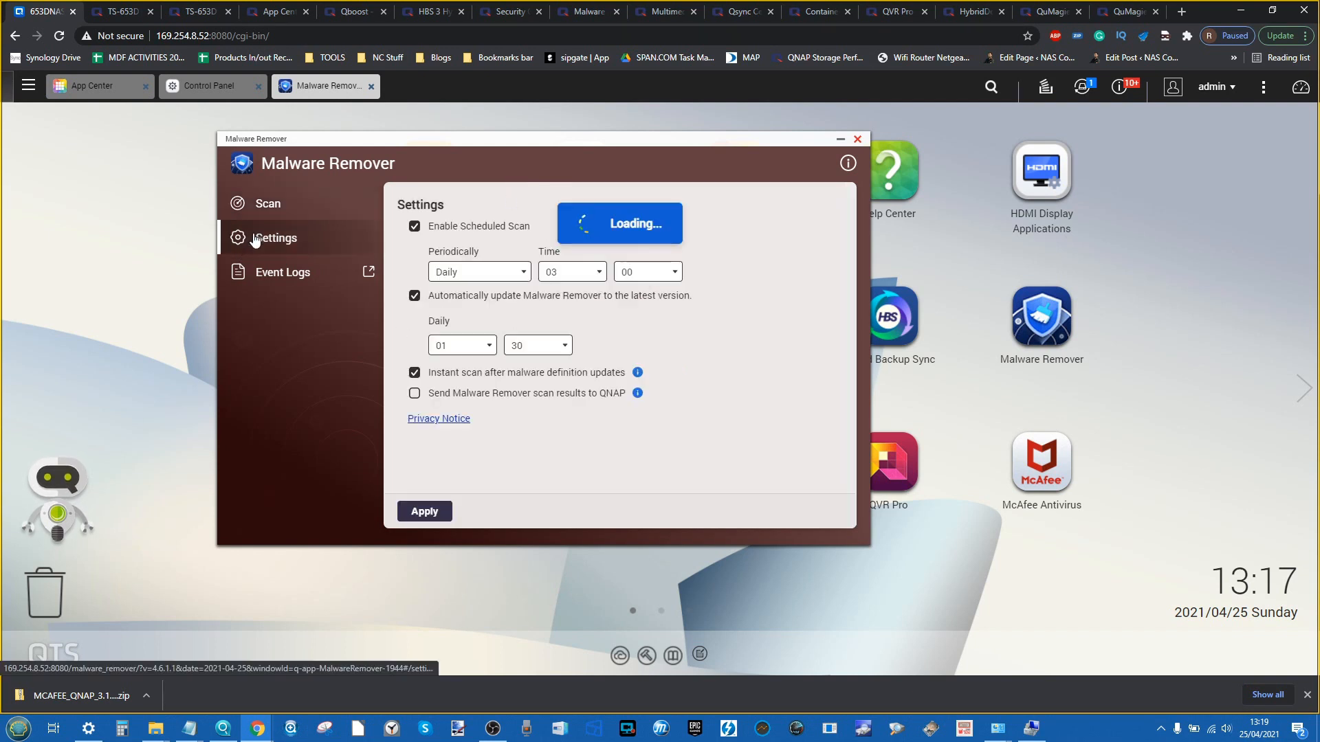
click(493, 272)
click(471, 296)
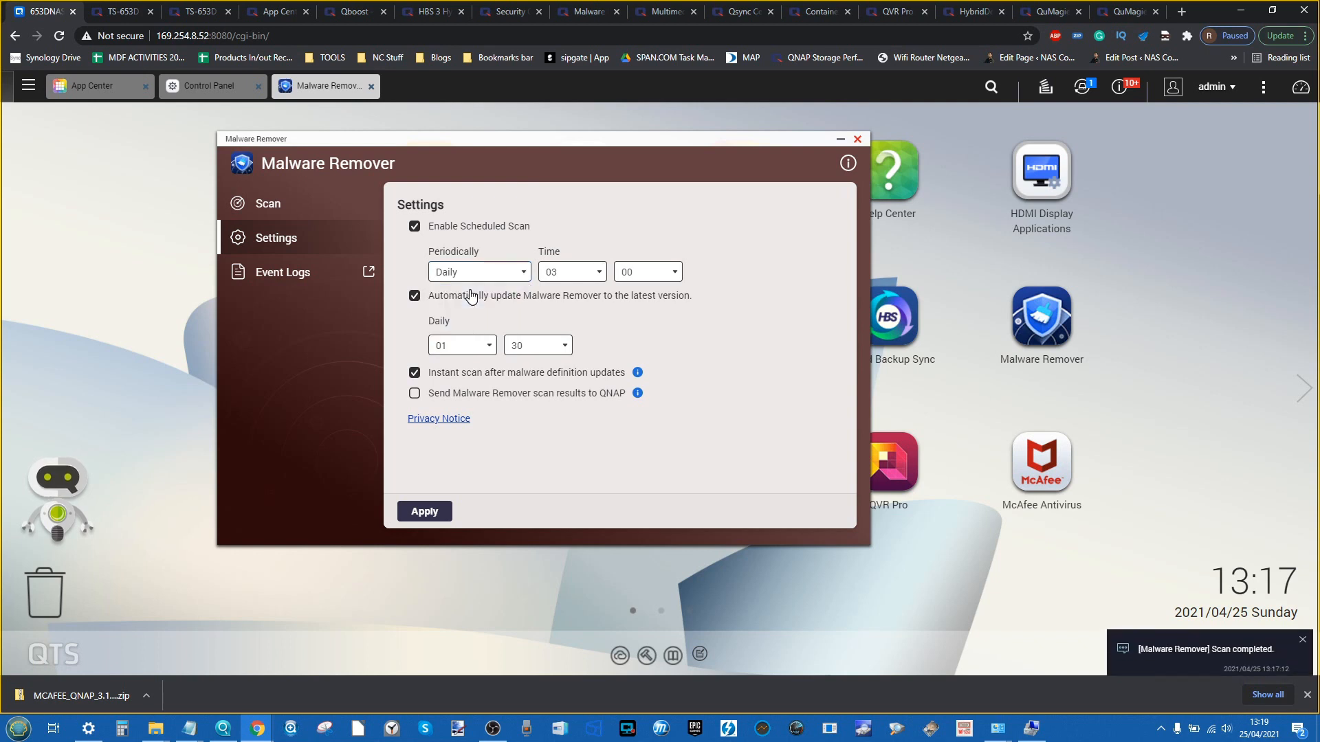
click(596, 273)
click(559, 317)
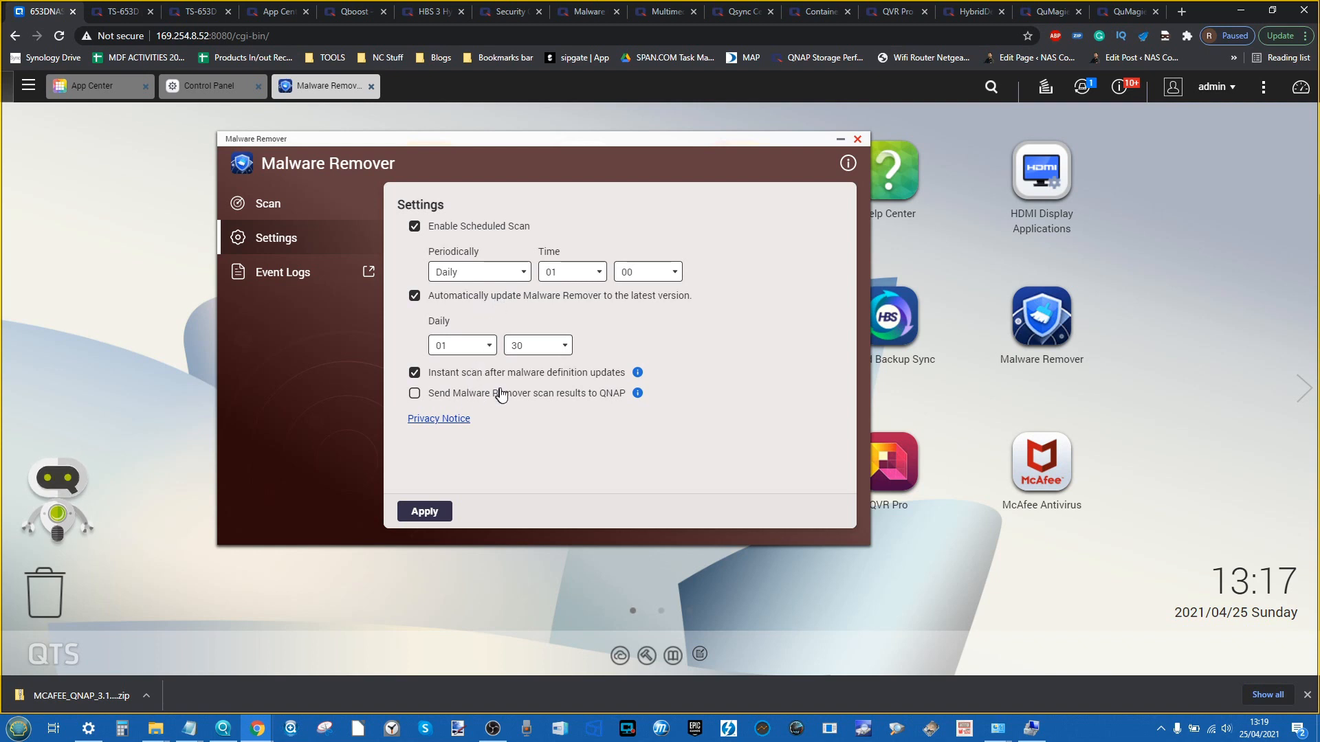
click(426, 511)
View Malware Remover's event logs in QuLog Center, skipping the welcome guide but keeping Quick Start for the next launch
click(306, 273)
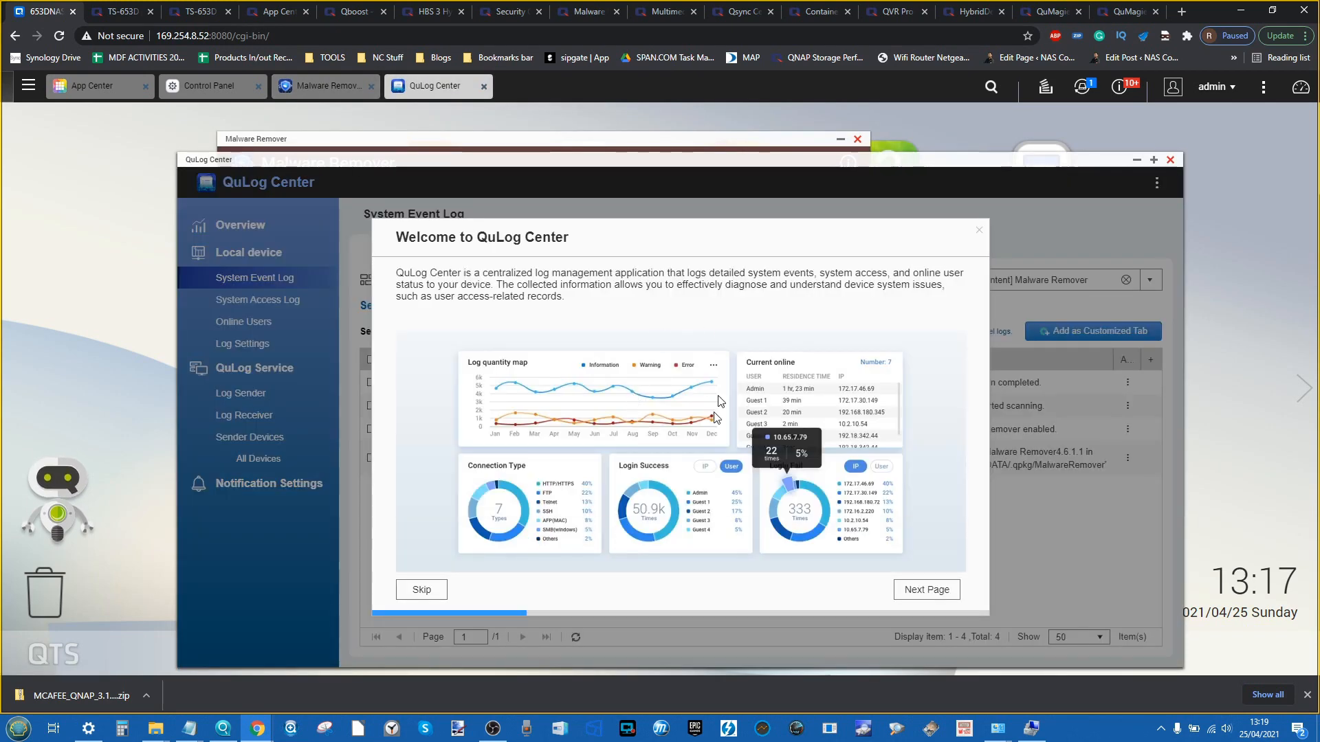
click(424, 588)
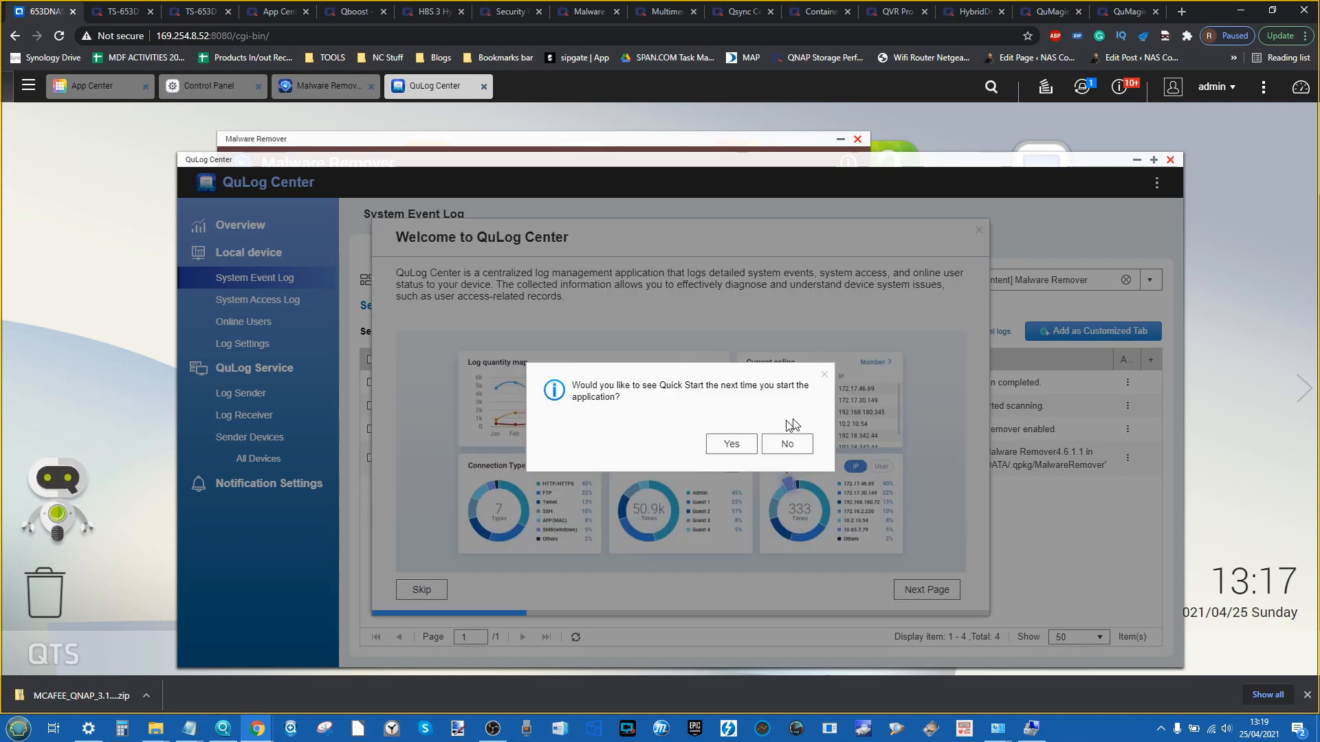
click(733, 444)
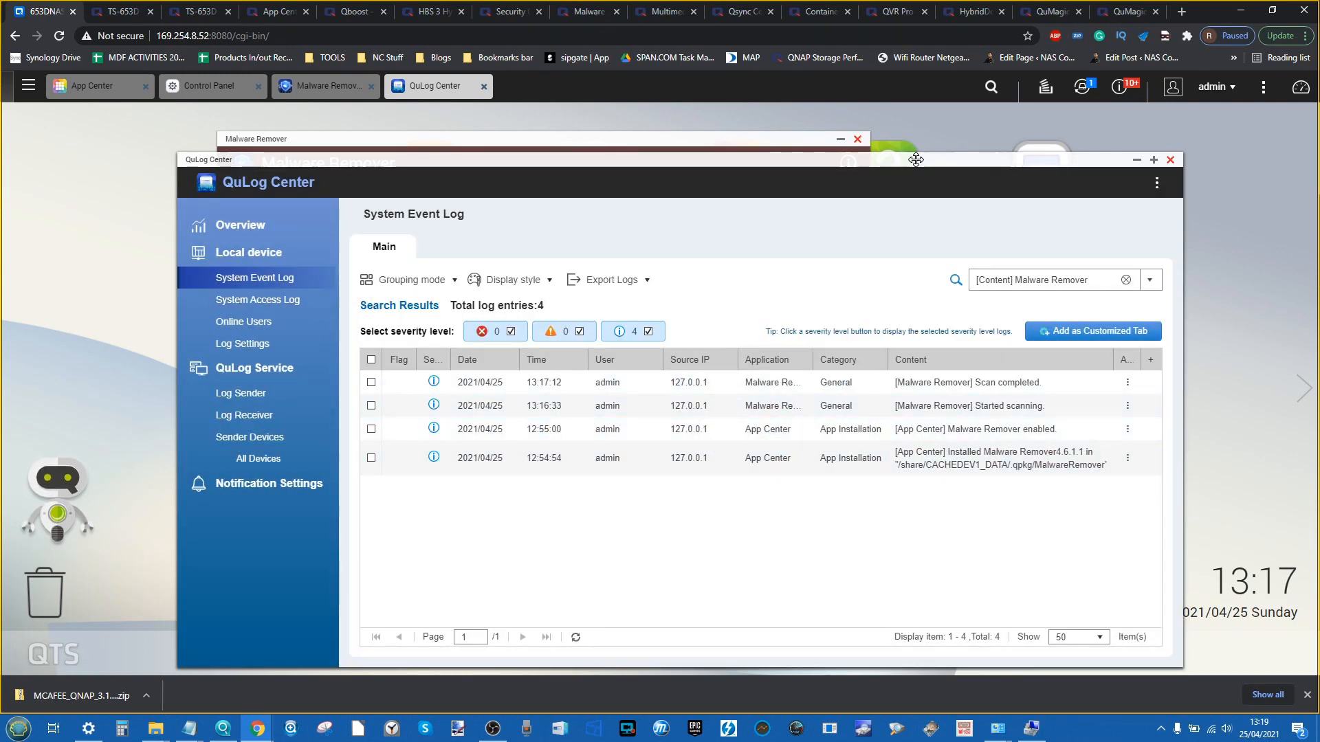
click(1169, 160)
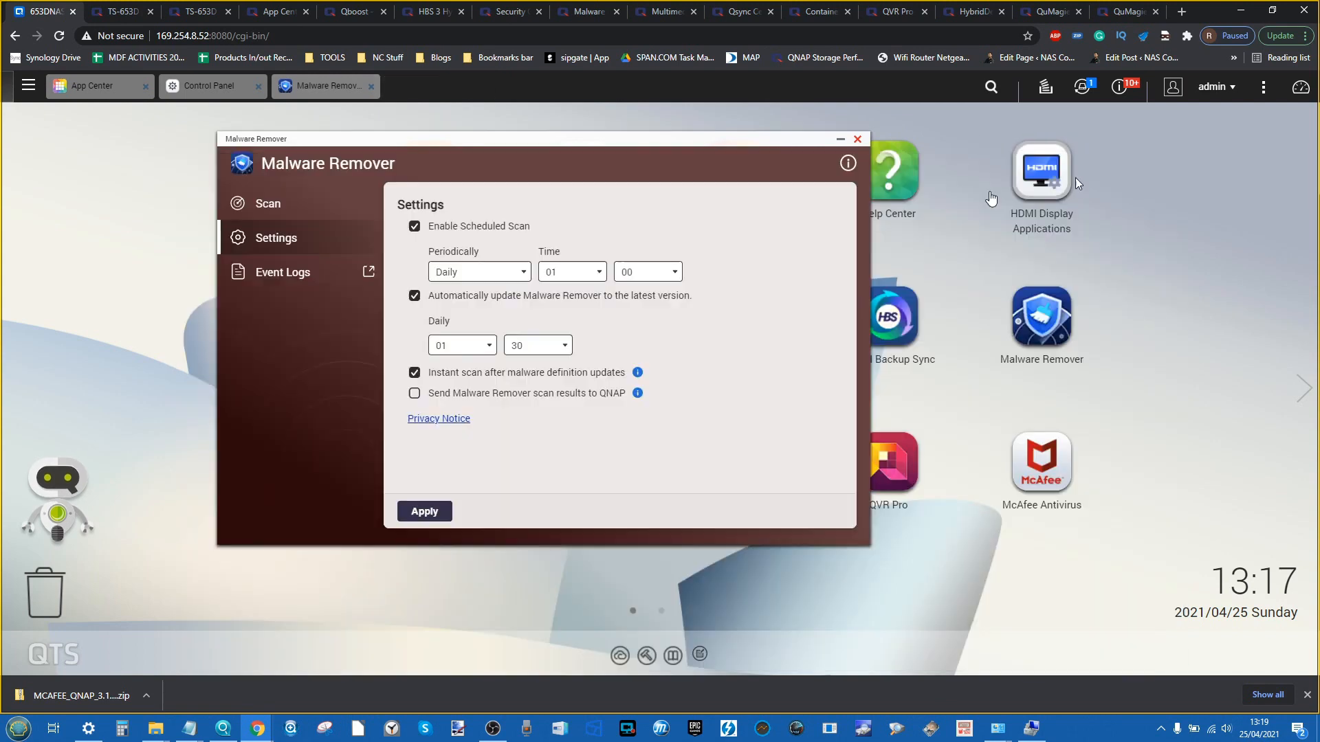
Return to Malware Remover's scan page, start a new scan, and dismiss the window
click(282, 207)
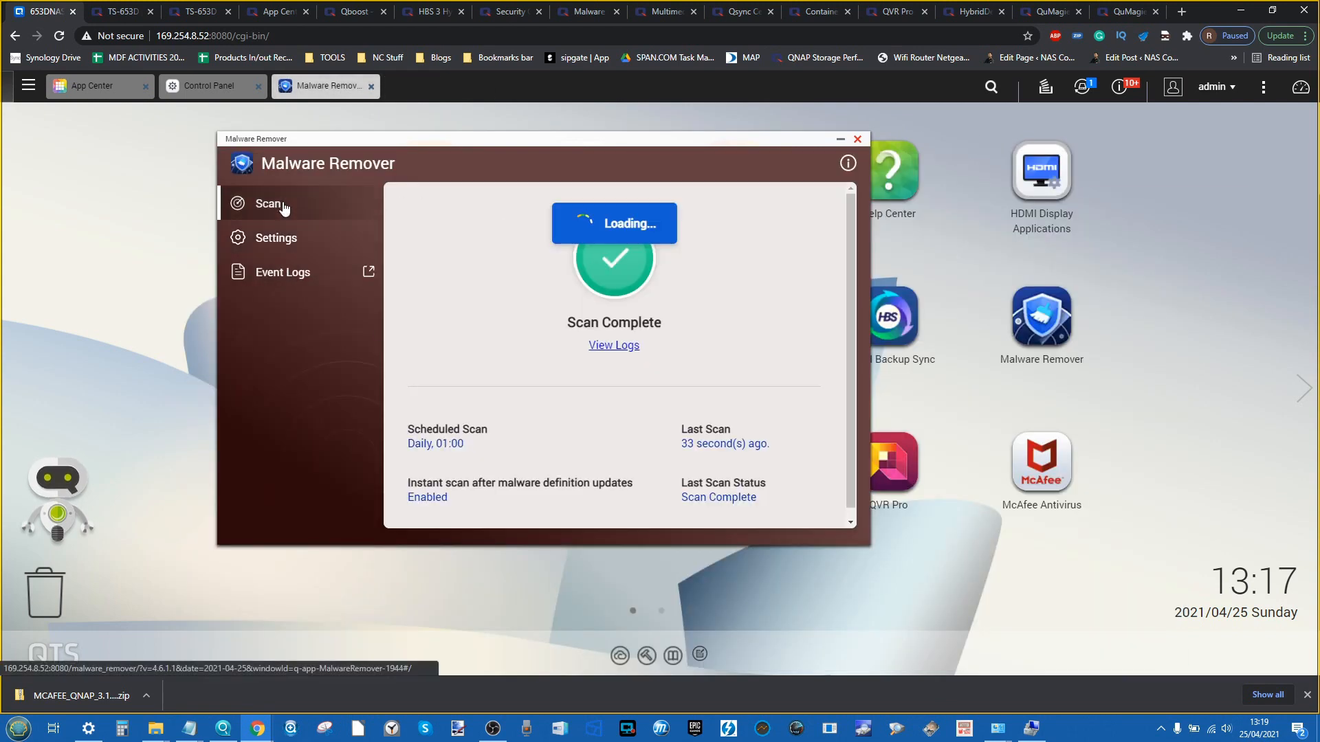
click(275, 274)
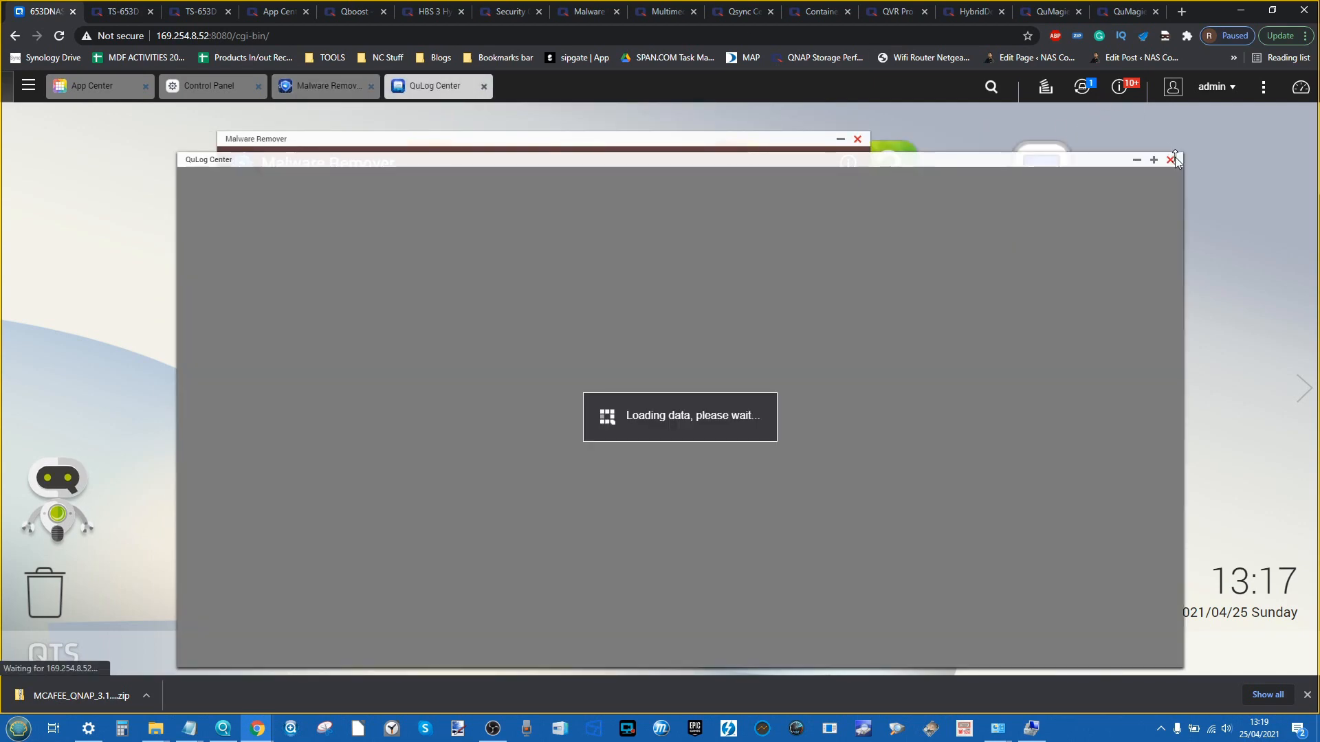
click(1170, 159)
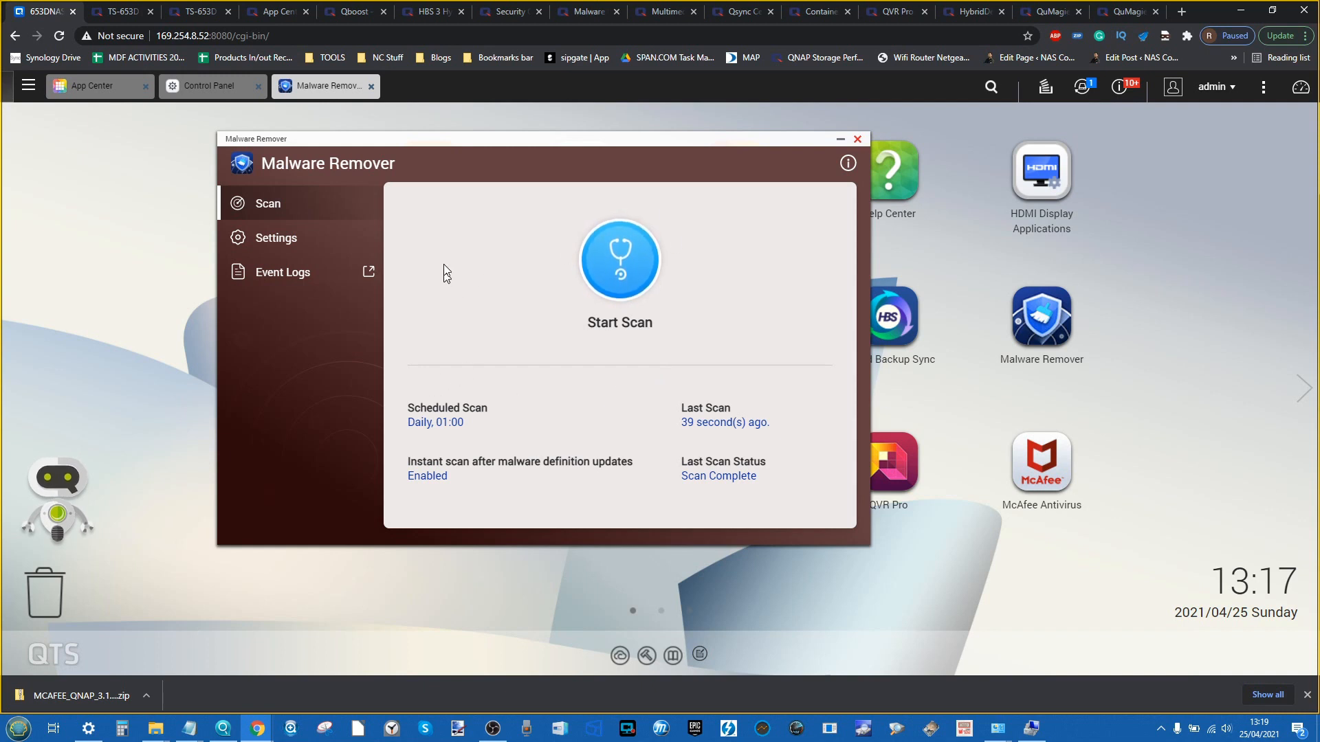
click(639, 229)
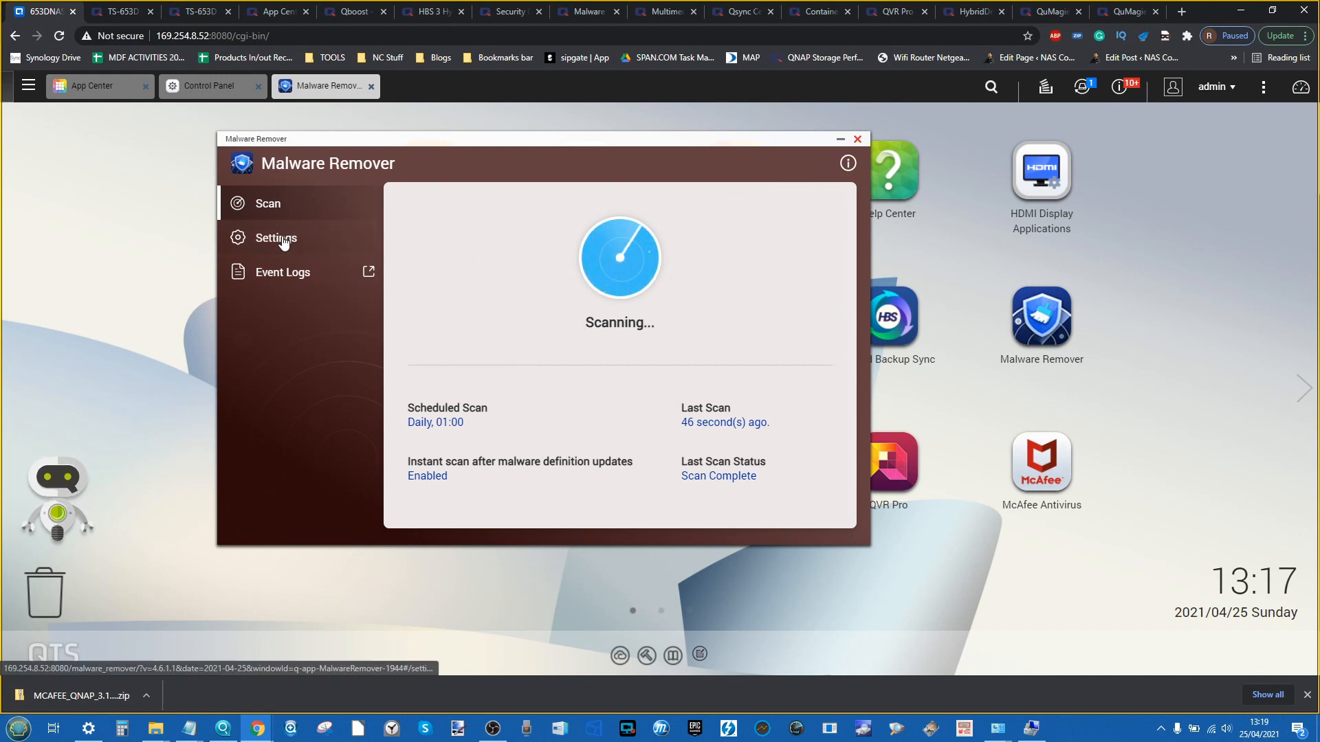
click(840, 141)
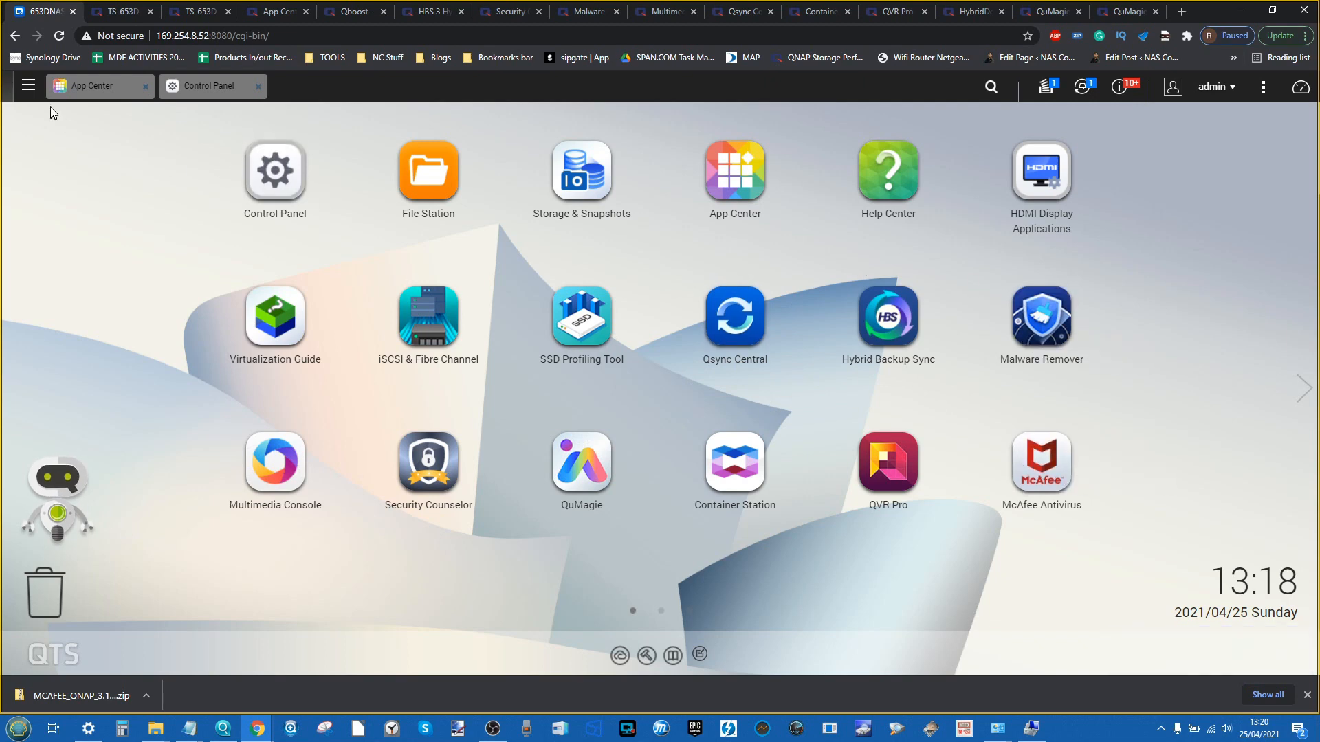
Examine the Control Panel's Security settings: allow/deny list, IP and account access protection, certificate and password policy
click(305, 172)
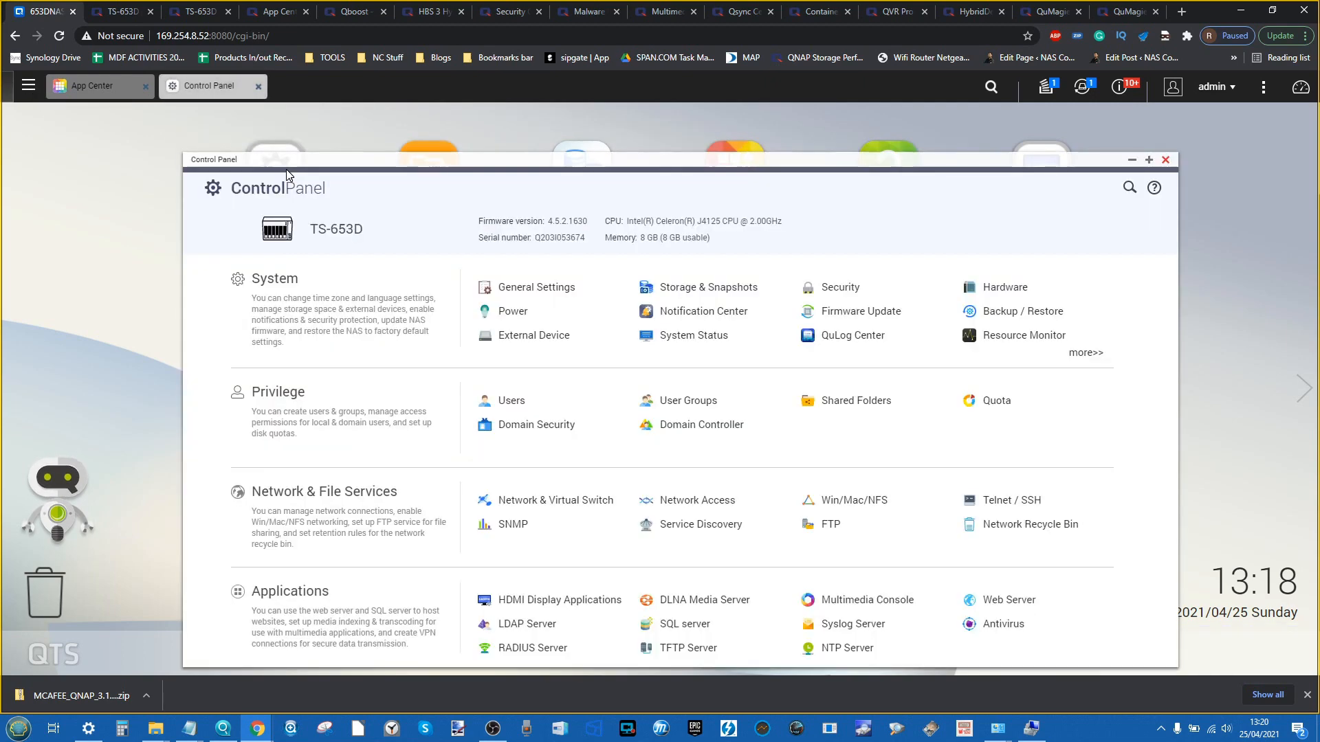
drag(466, 163, 444, 133)
click(817, 258)
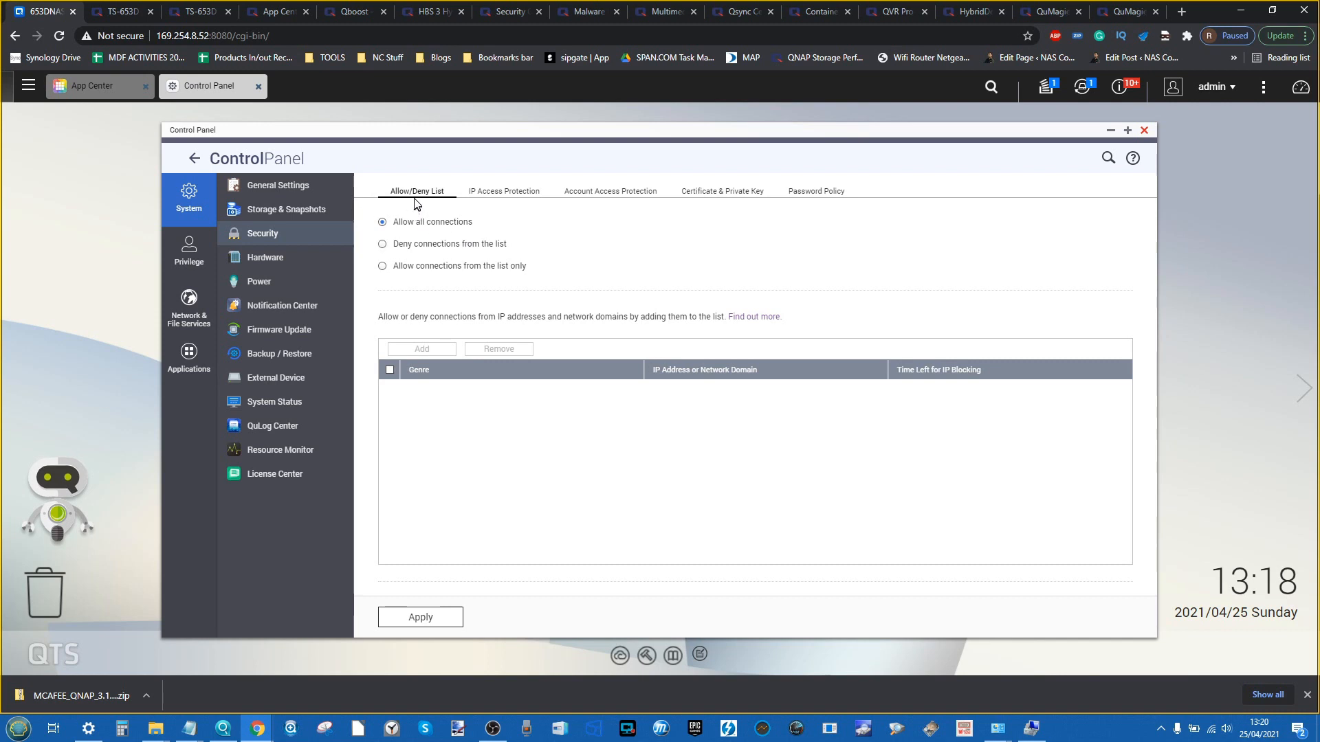
click(507, 190)
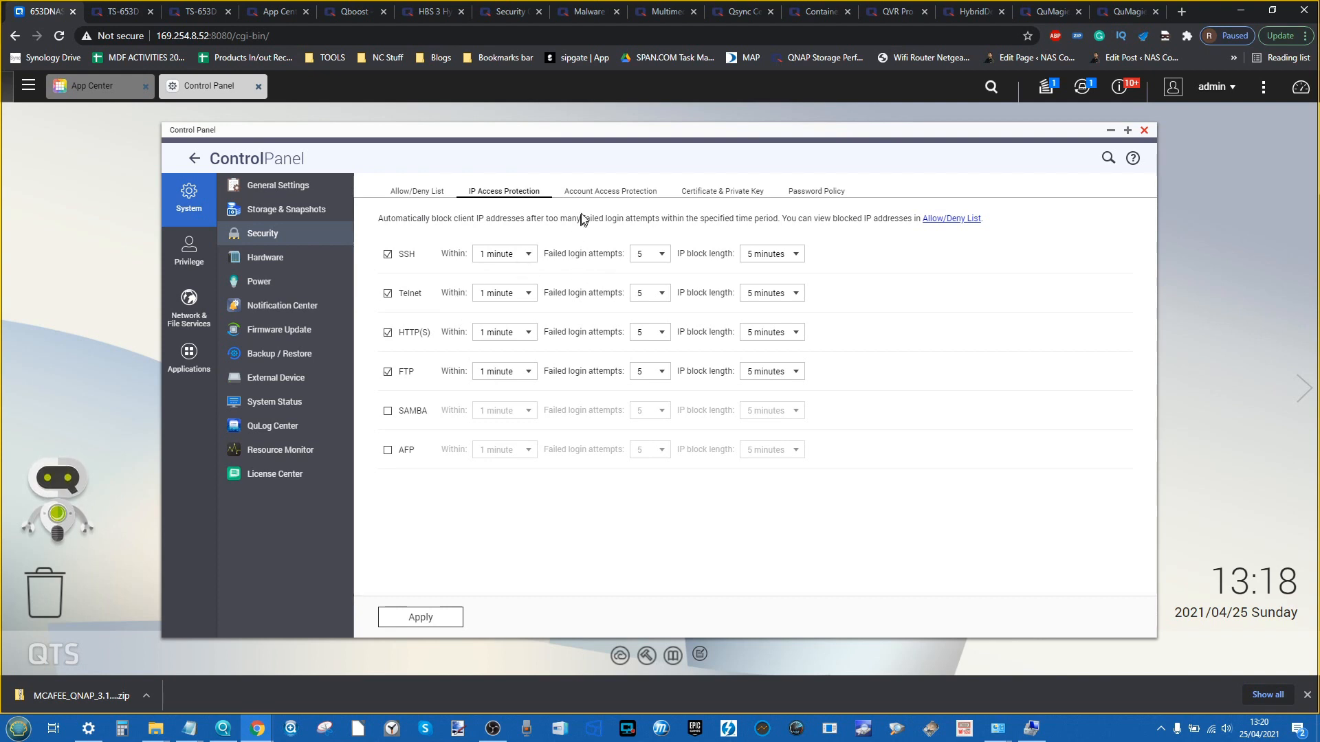
click(607, 195)
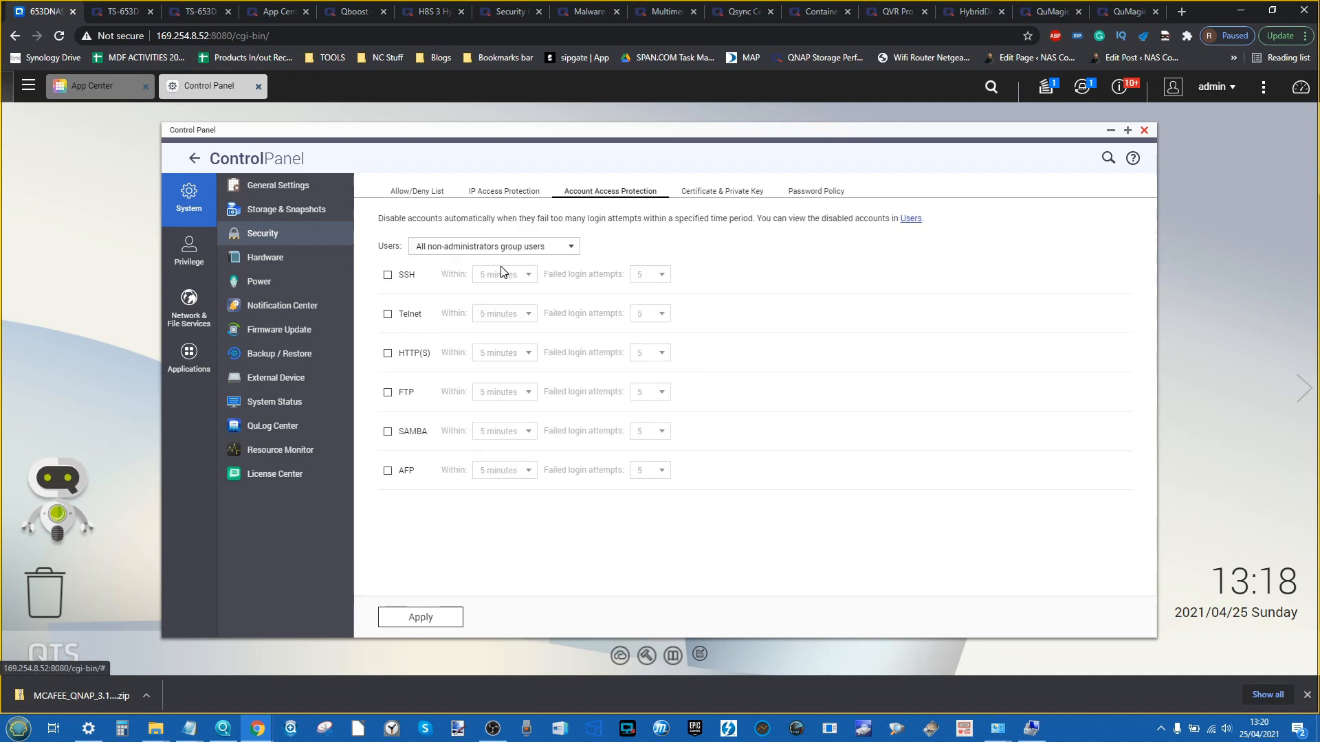
click(730, 199)
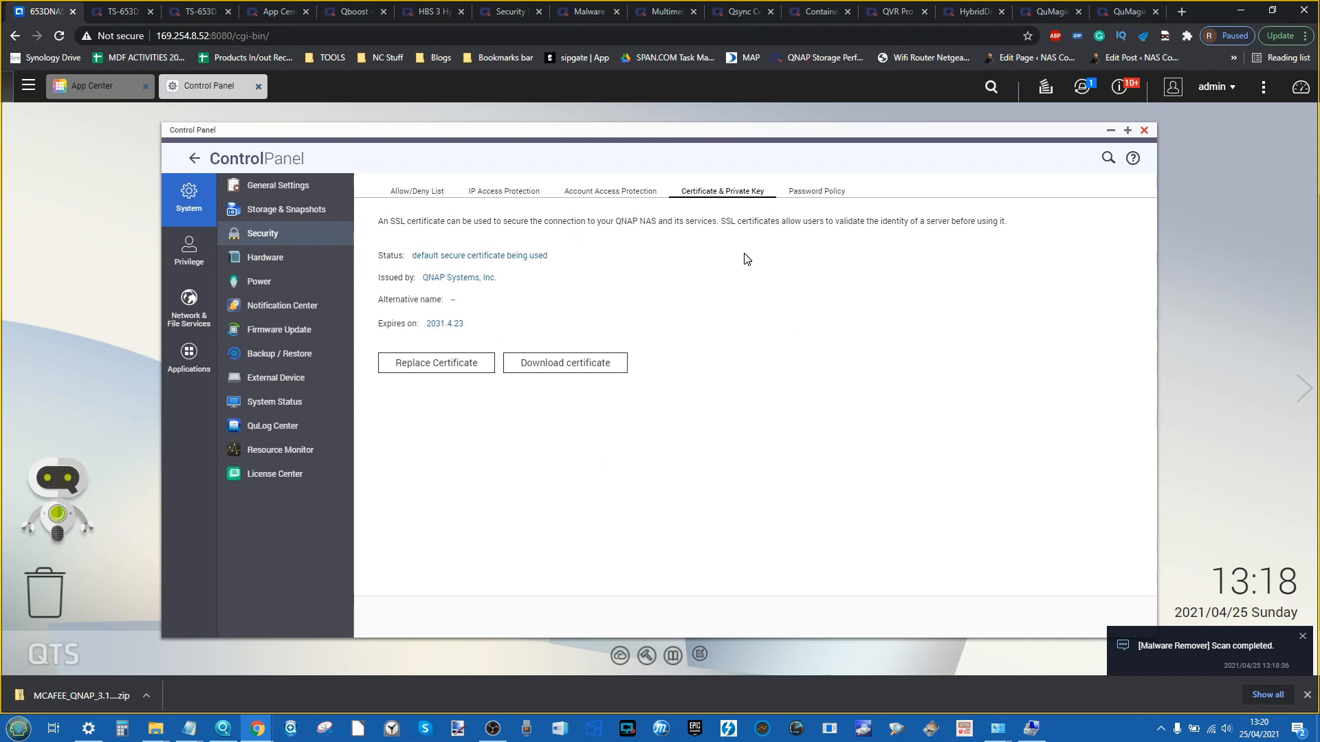
click(813, 190)
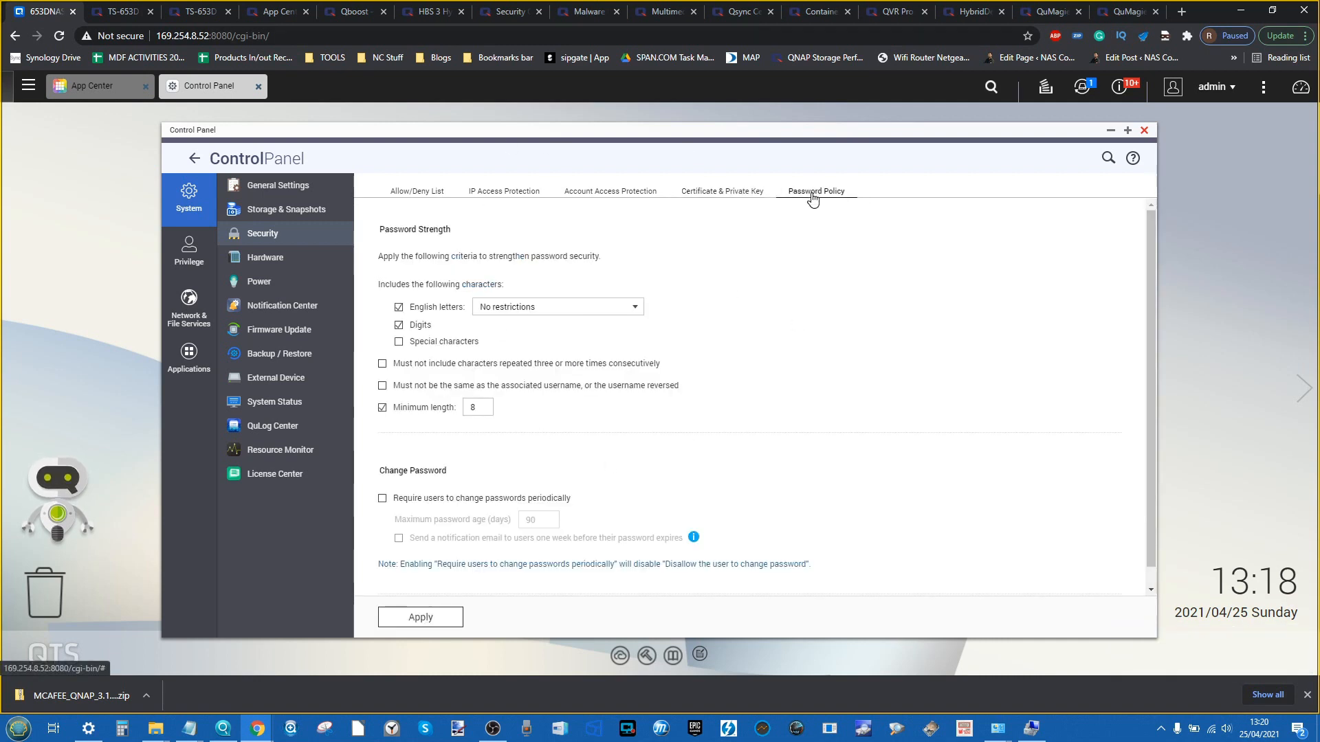
scroll(459, 335, down, 1)
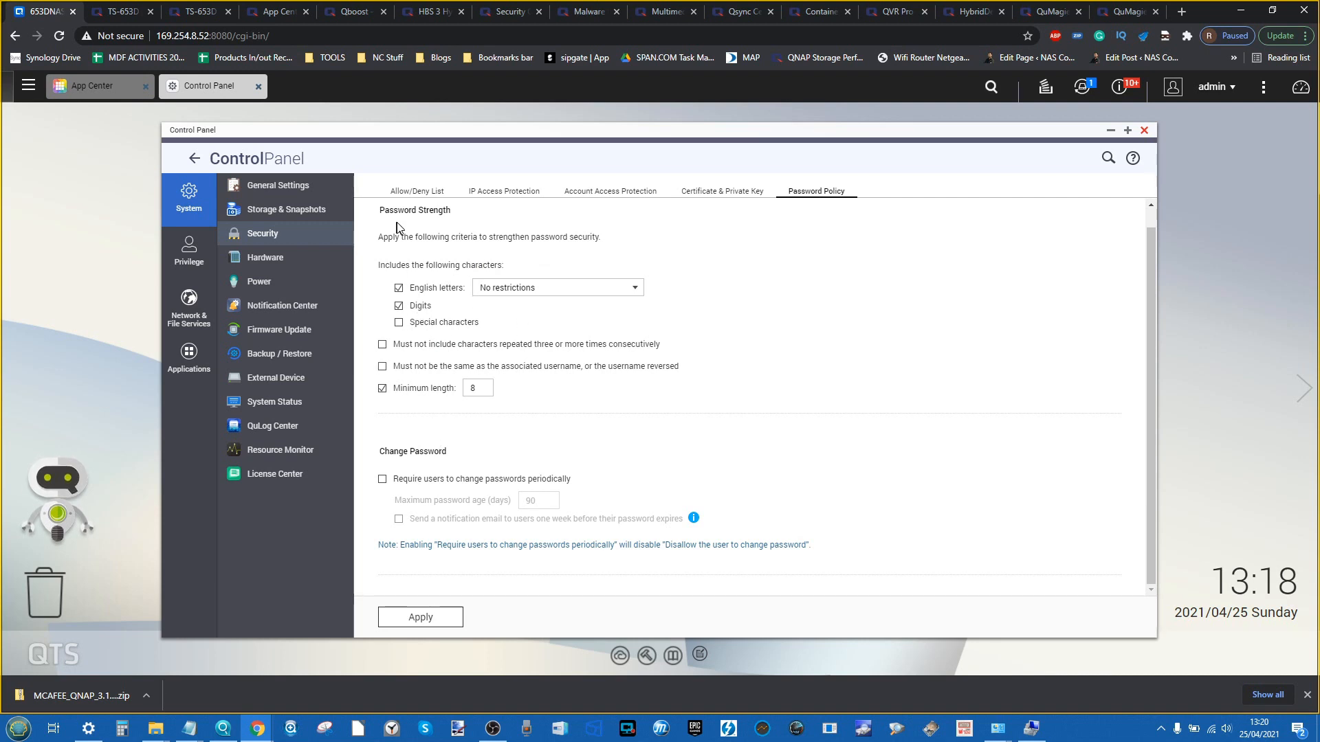
click(419, 194)
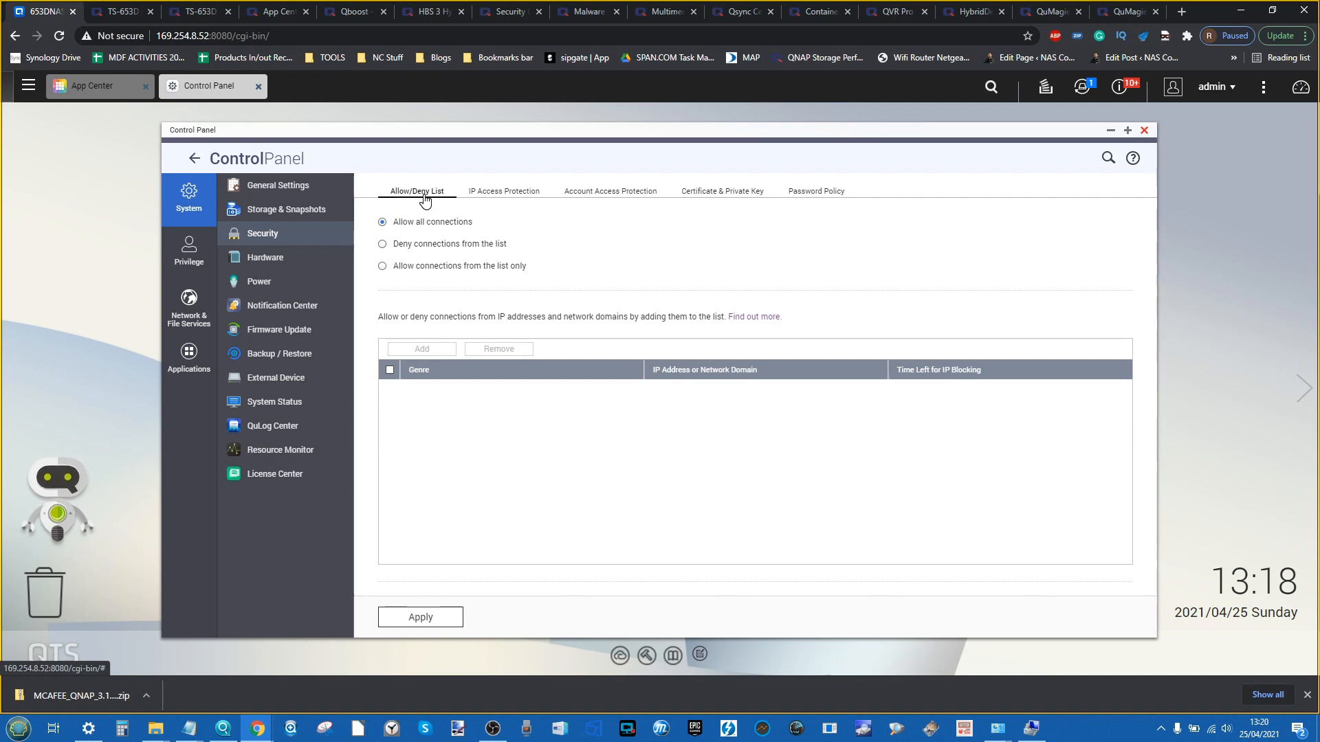
click(1144, 131)
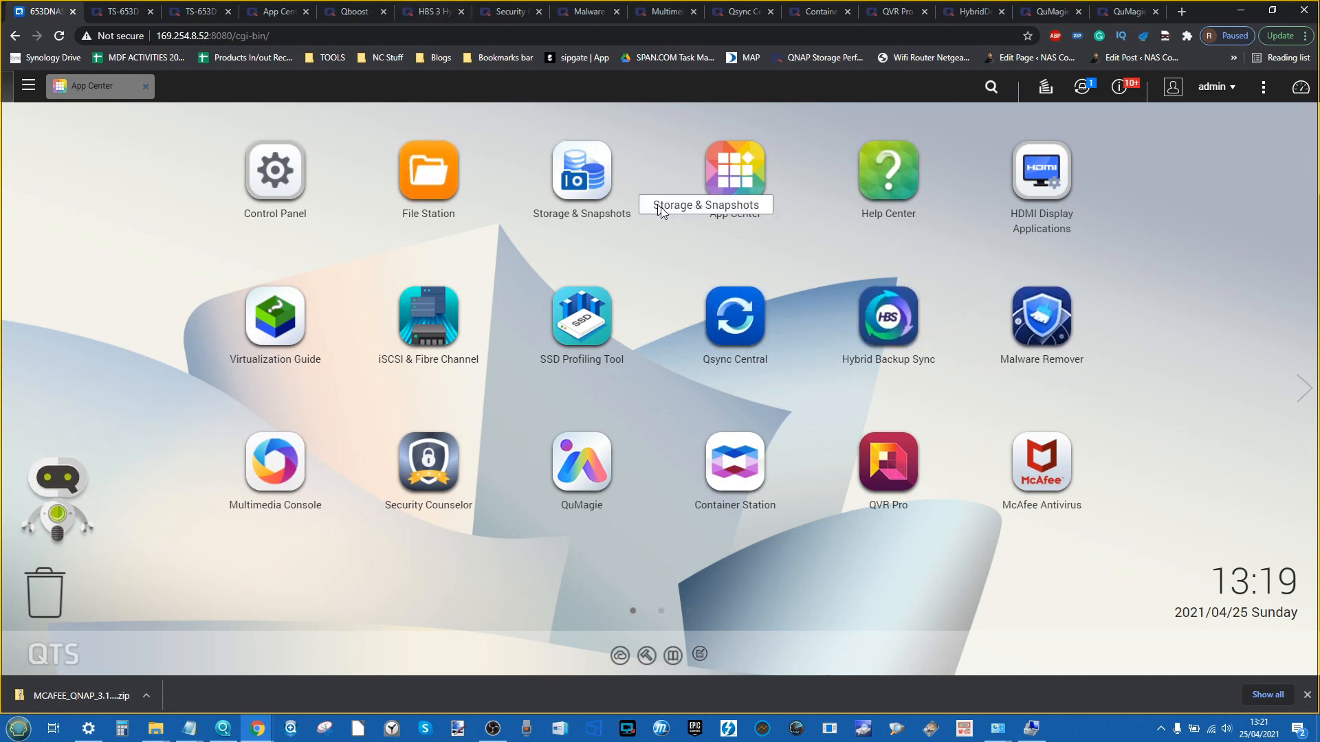
Open the NAS App Center, then switch to QNAP's online App Center page and search it for STATION
click(734, 173)
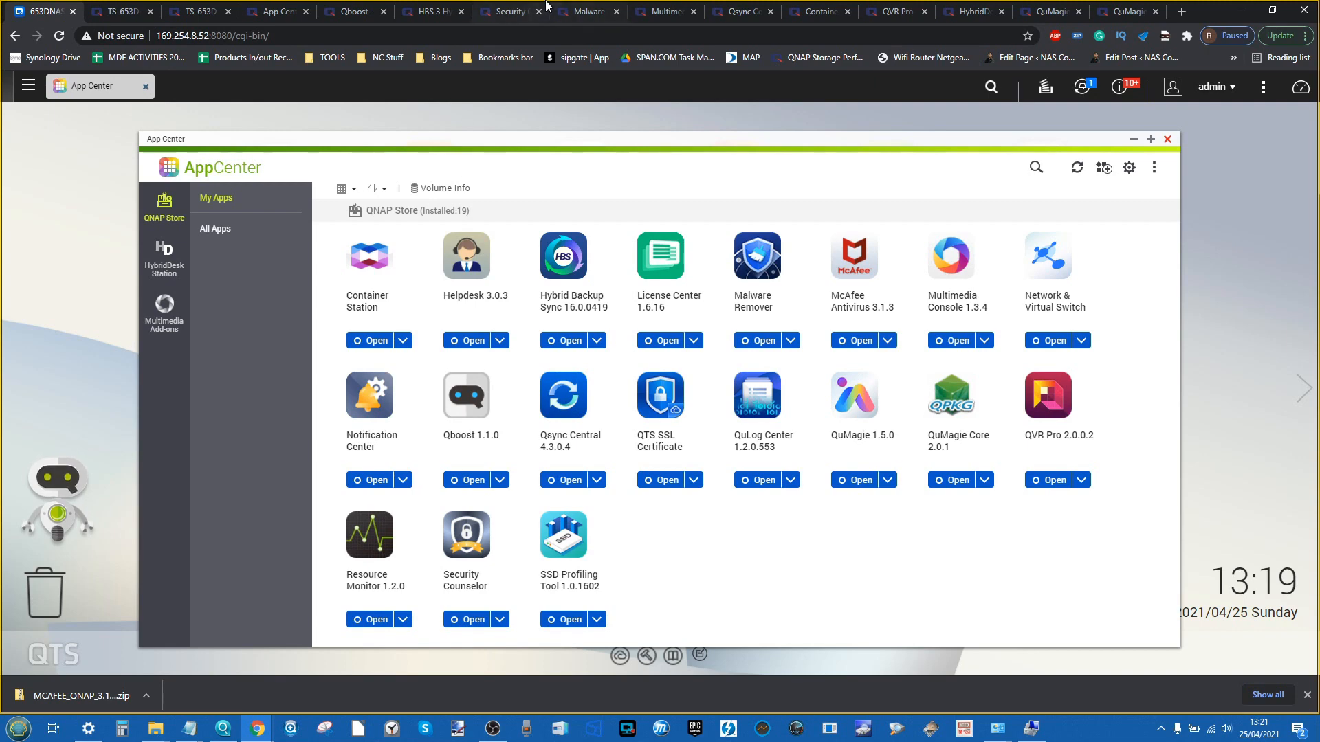
click(257, 7)
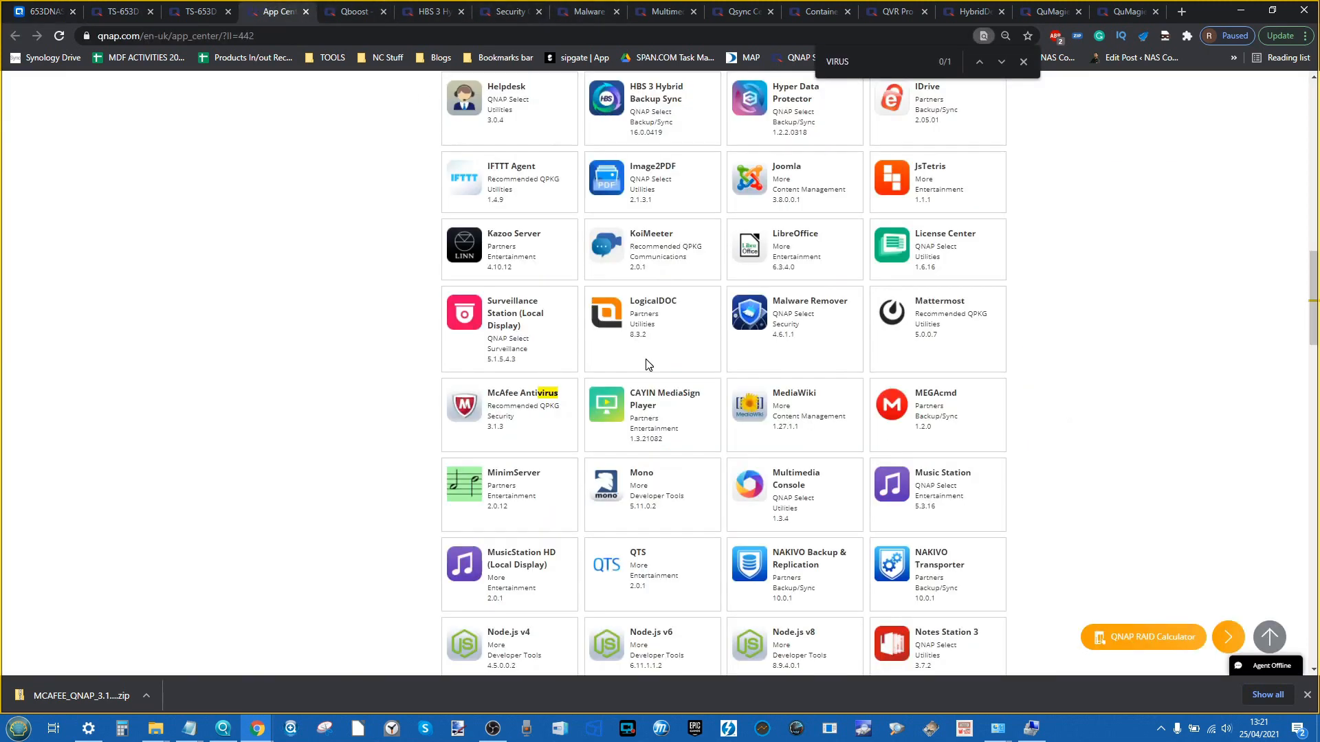
scroll(646, 364, up, 5)
text(sTATION)
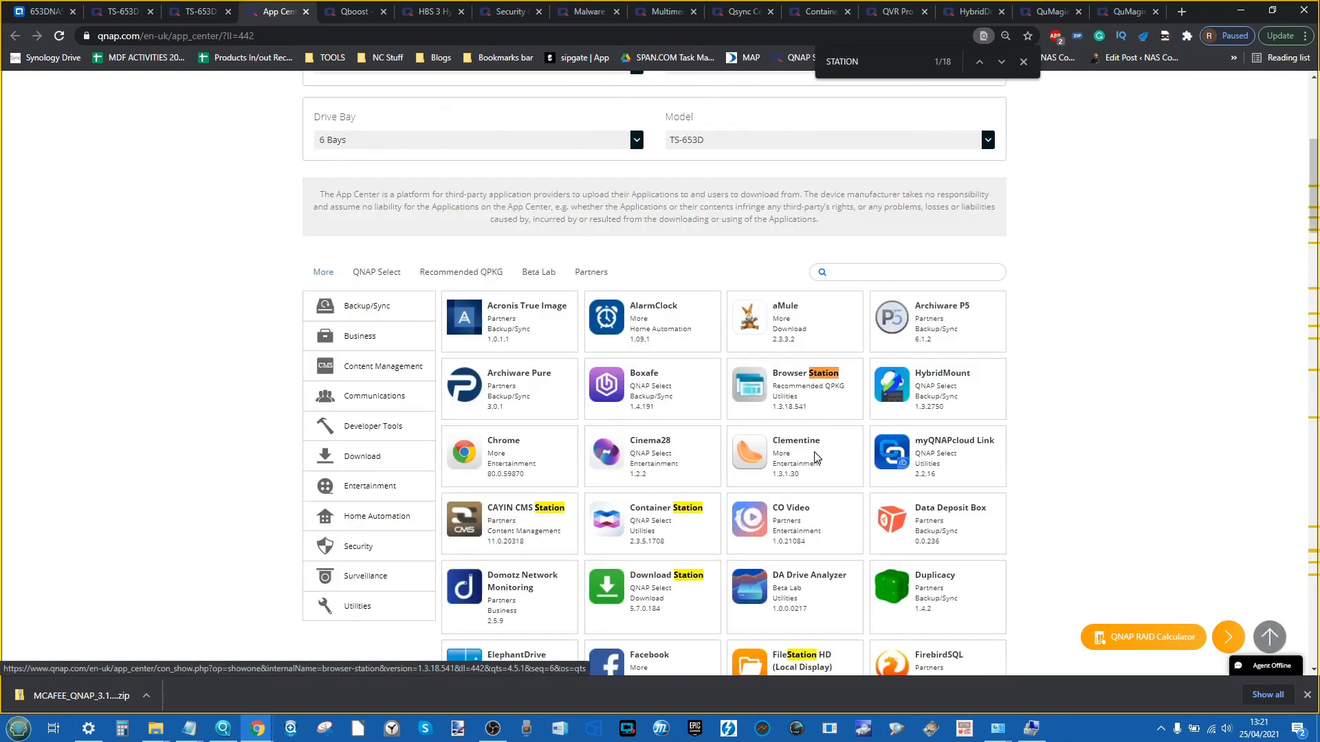
Look through the online App Center's app list for the highlighted Station apps
scroll(816, 457, down, 3)
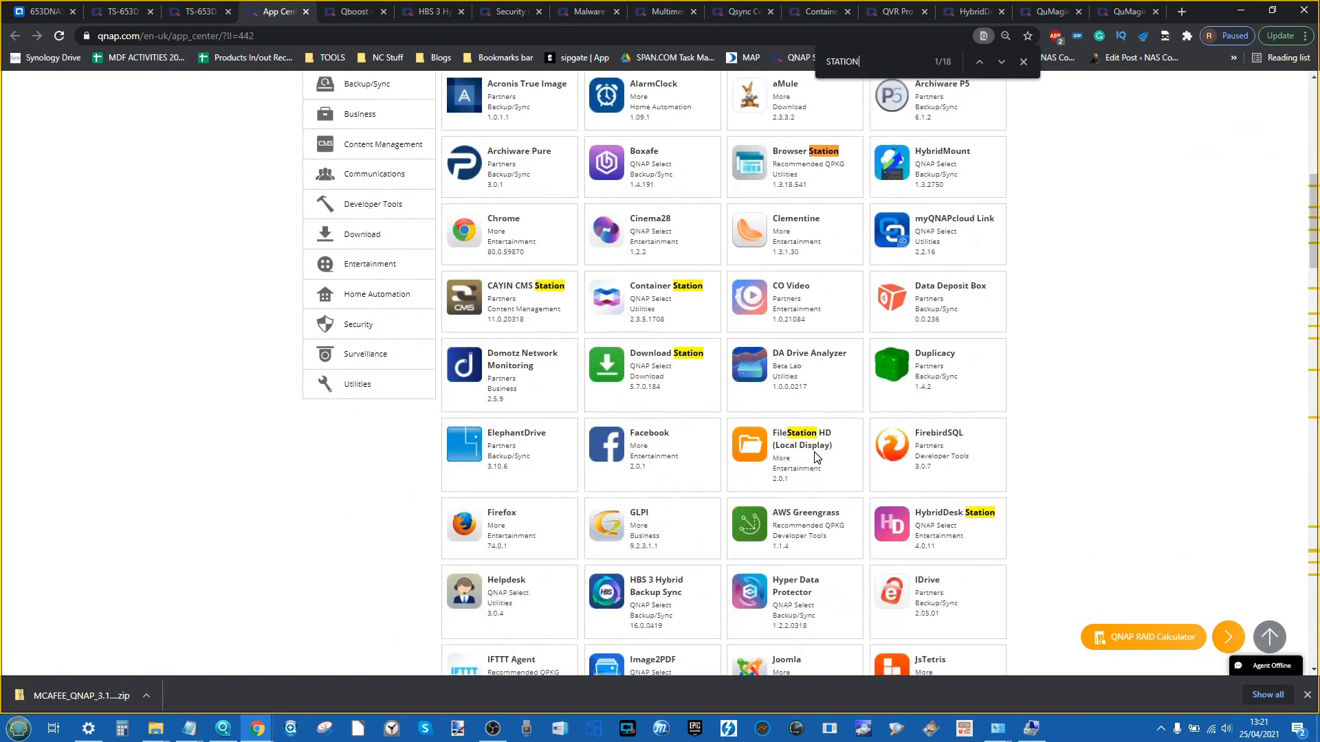
scroll(931, 512, down, 5)
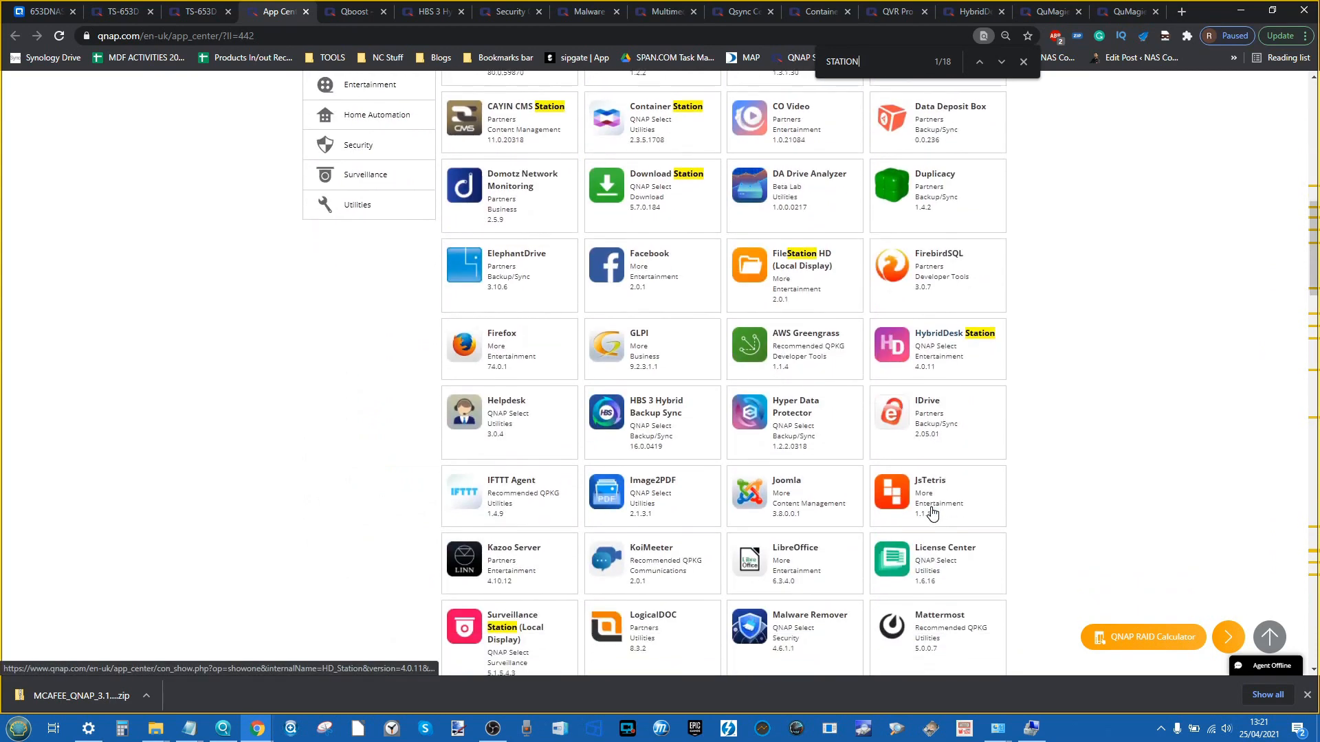
scroll(872, 450, down, 2)
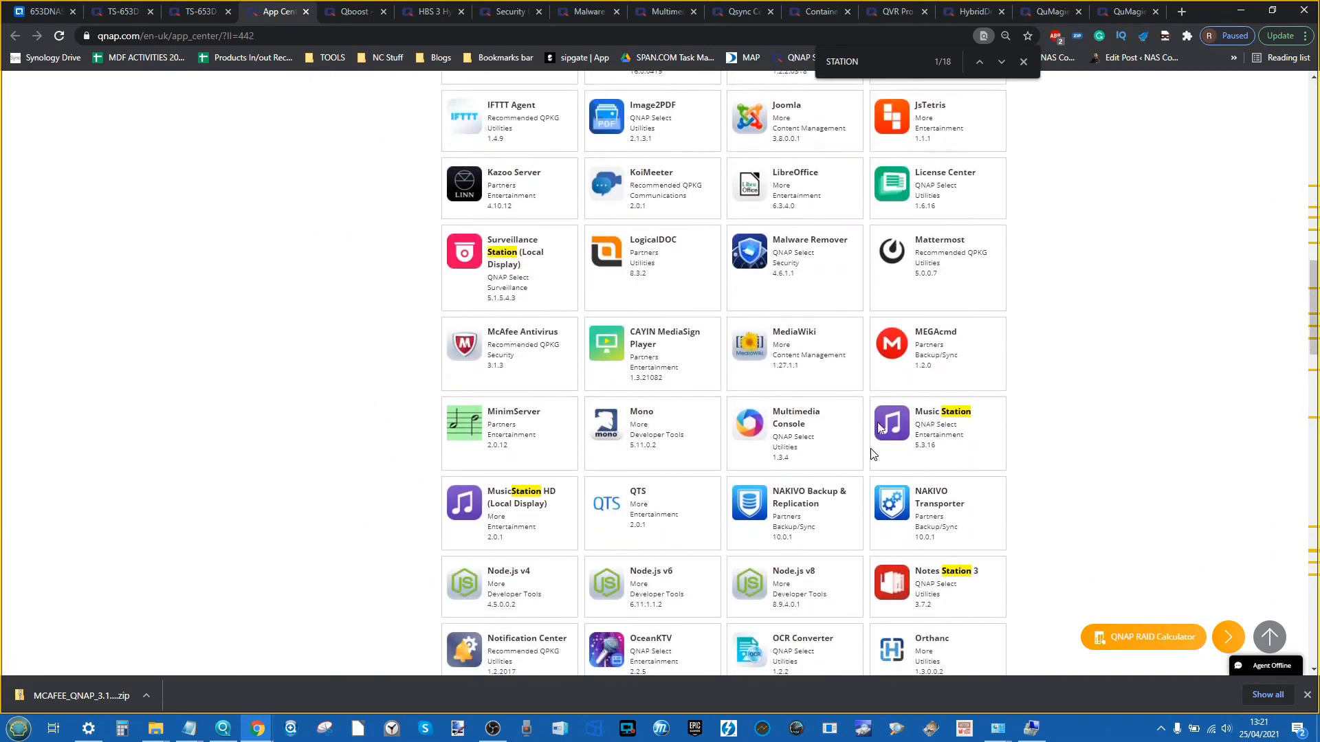
scroll(954, 434, down, 2)
scroll(954, 436, up, 10)
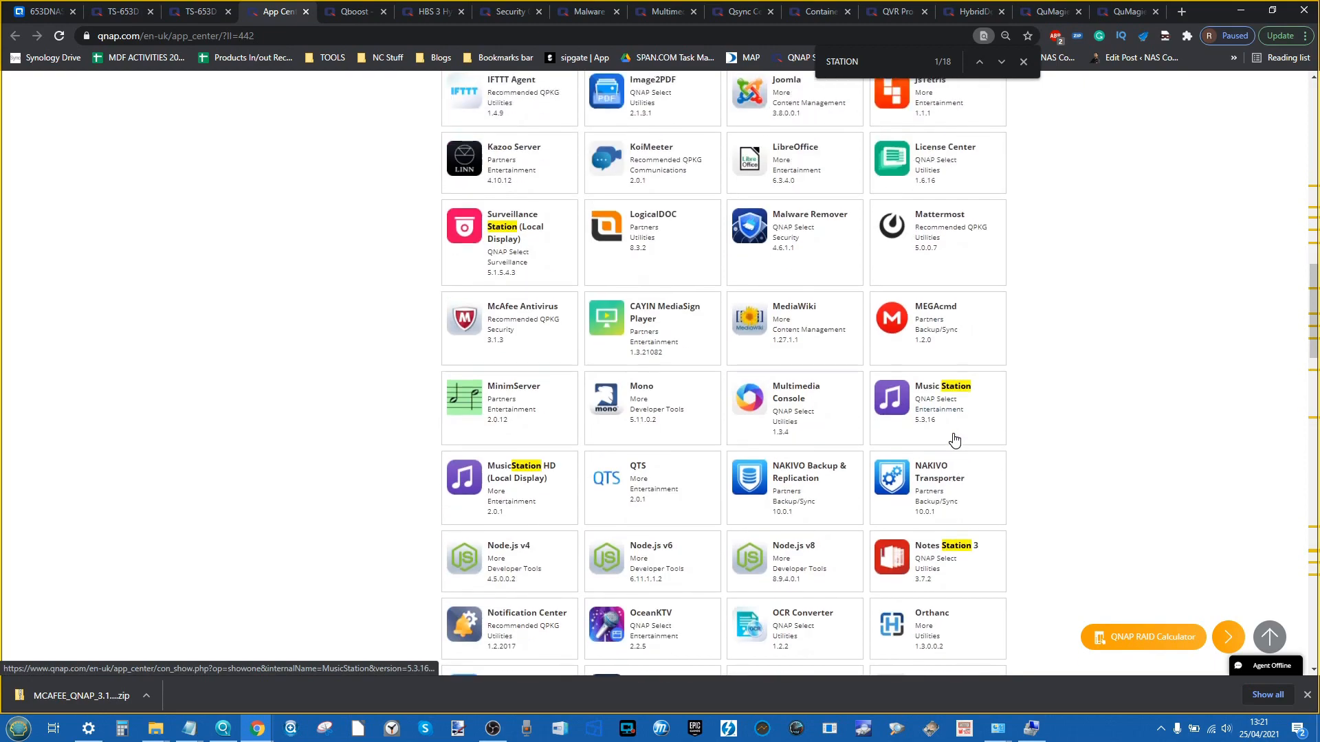
scroll(948, 436, down, 6)
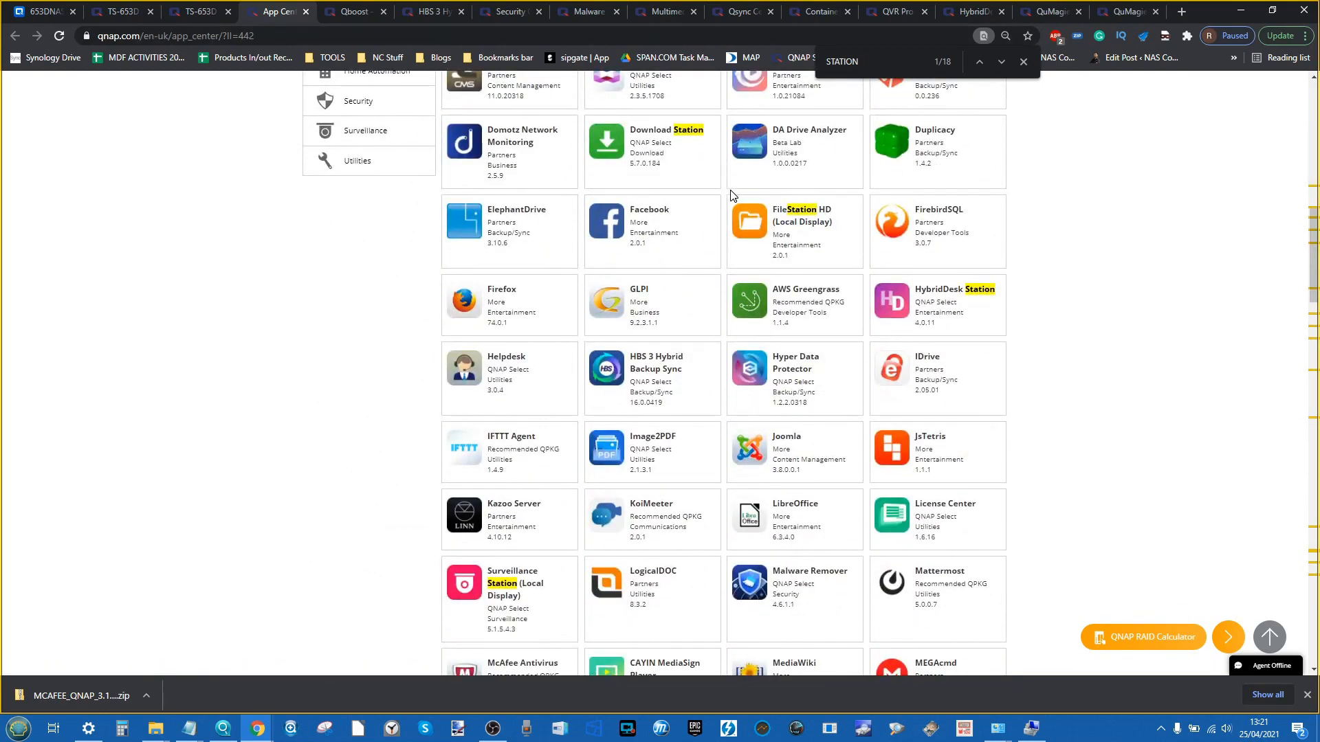
scroll(732, 195, down, 1)
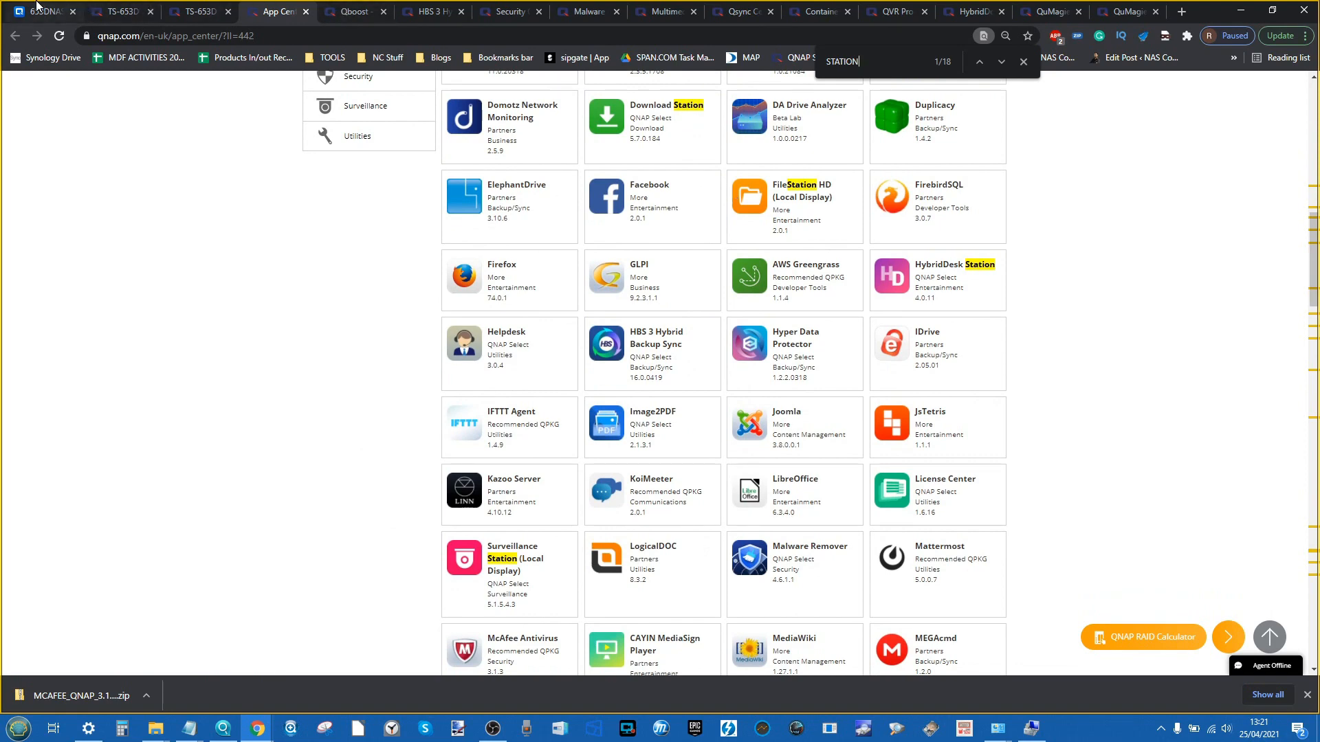
Return to the NAS desktop and launch Multimedia Console, skipping its introduction and declining to show Quick Start next time
click(45, 11)
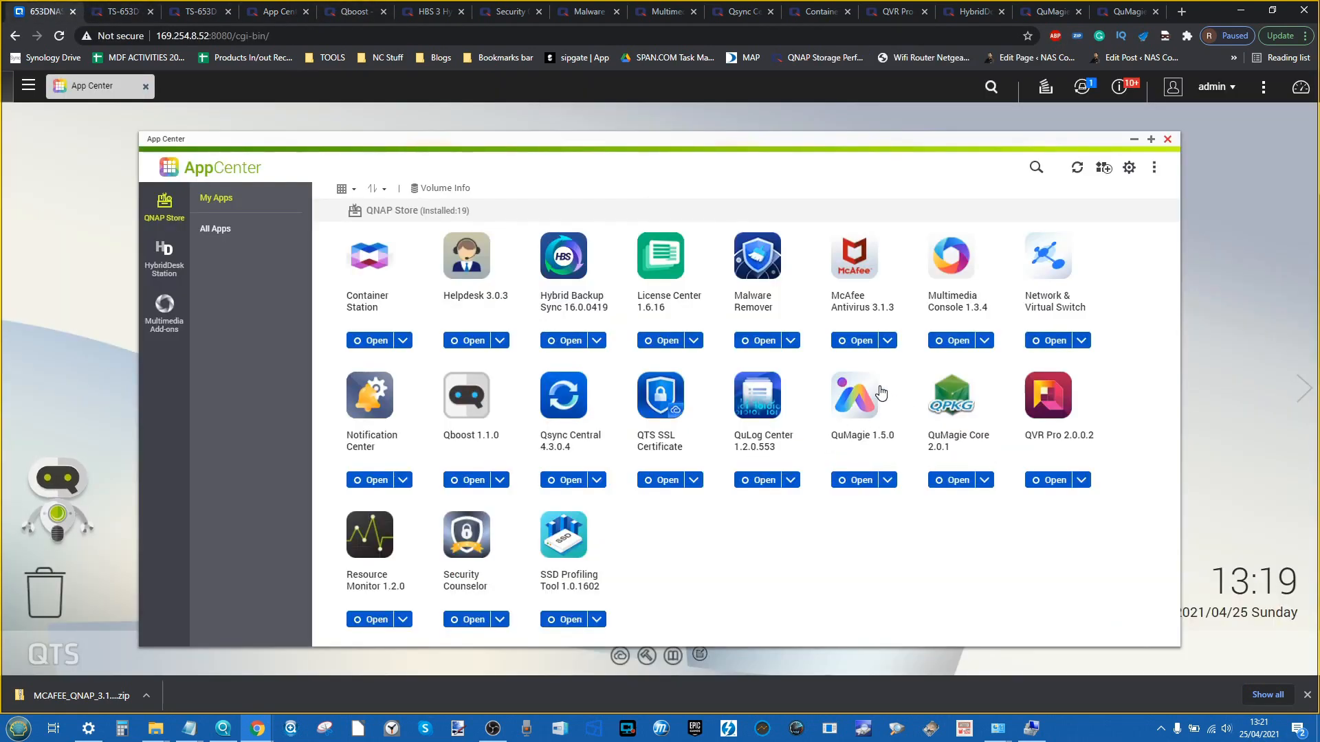
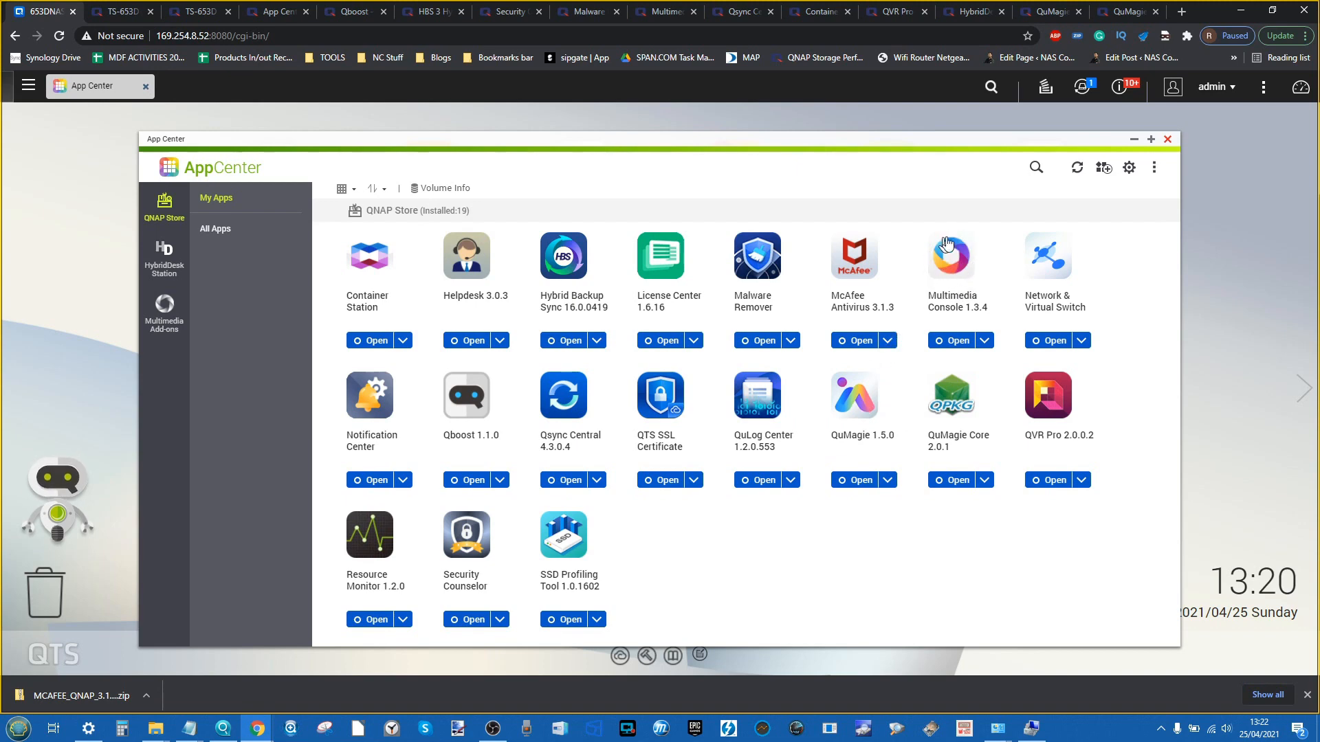
click(950, 342)
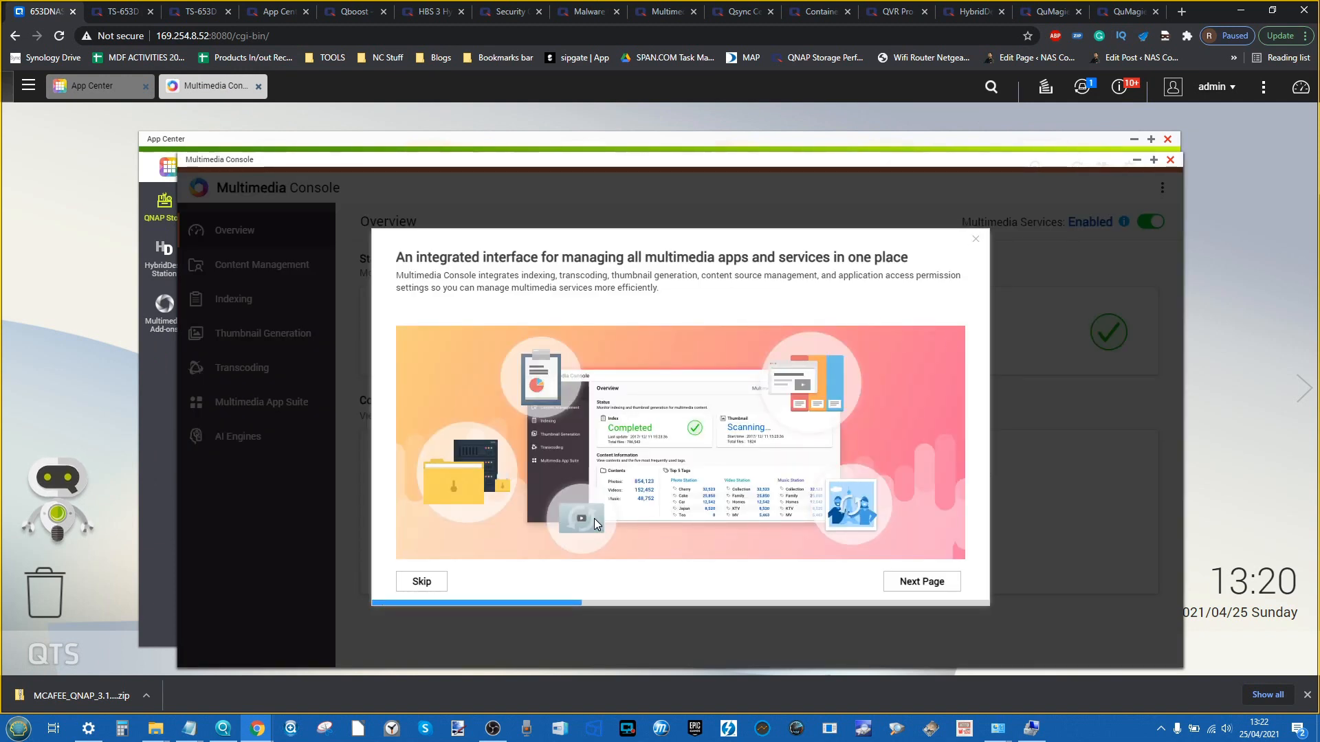
click(421, 581)
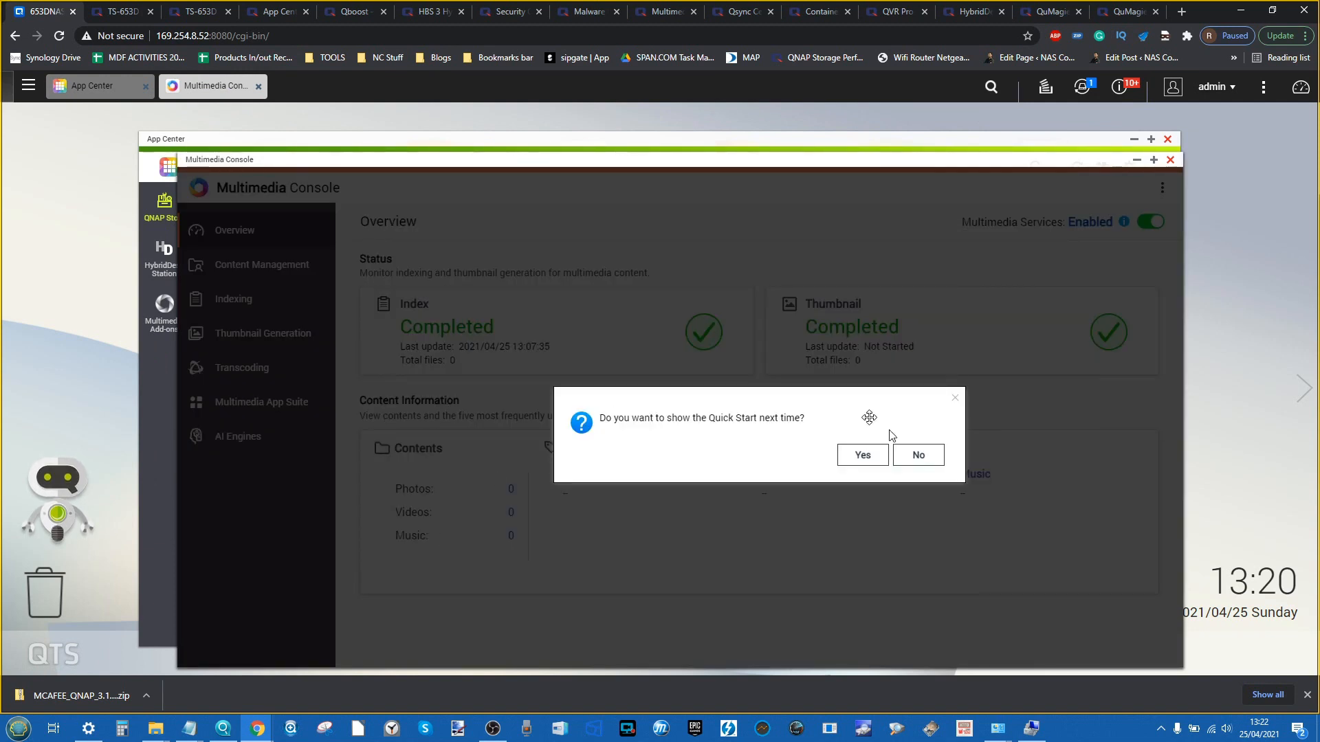
click(918, 454)
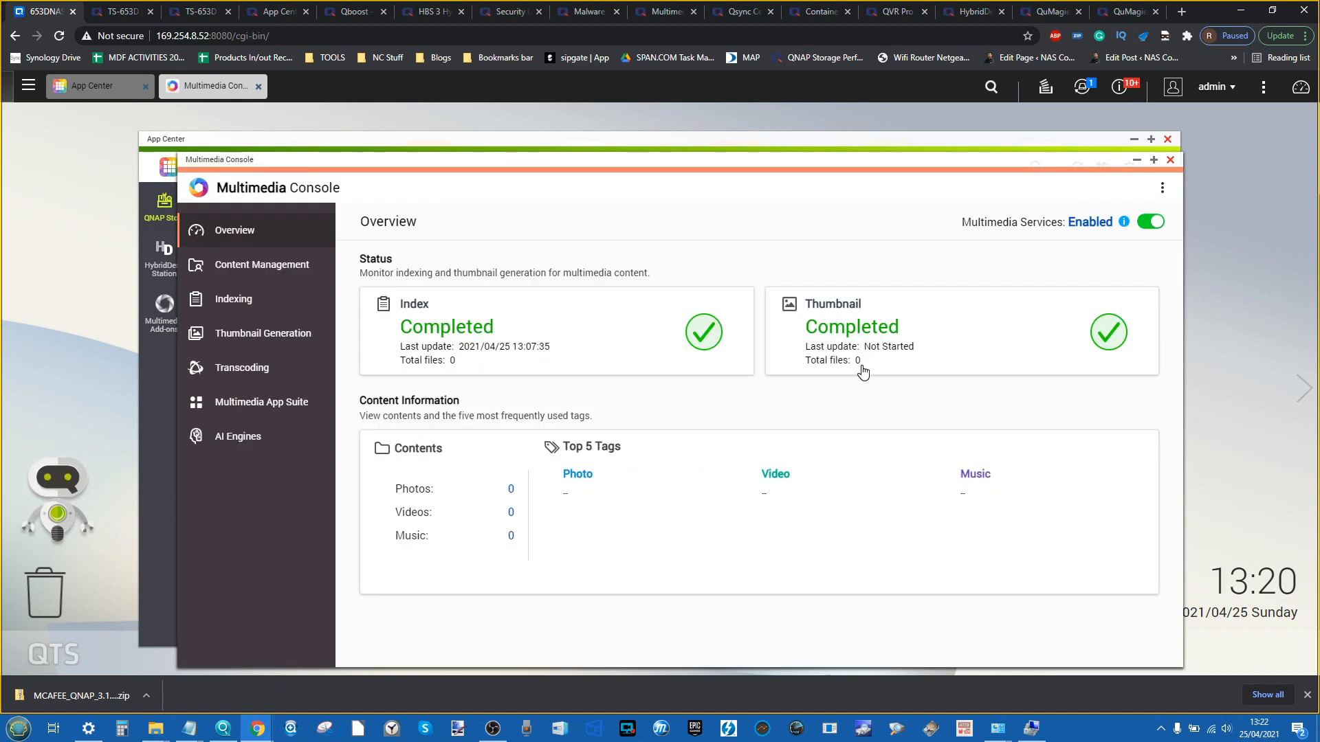
View the Pictures folder inside home/PLEX TEST MEDIA in File Station, then close File Station
click(28, 85)
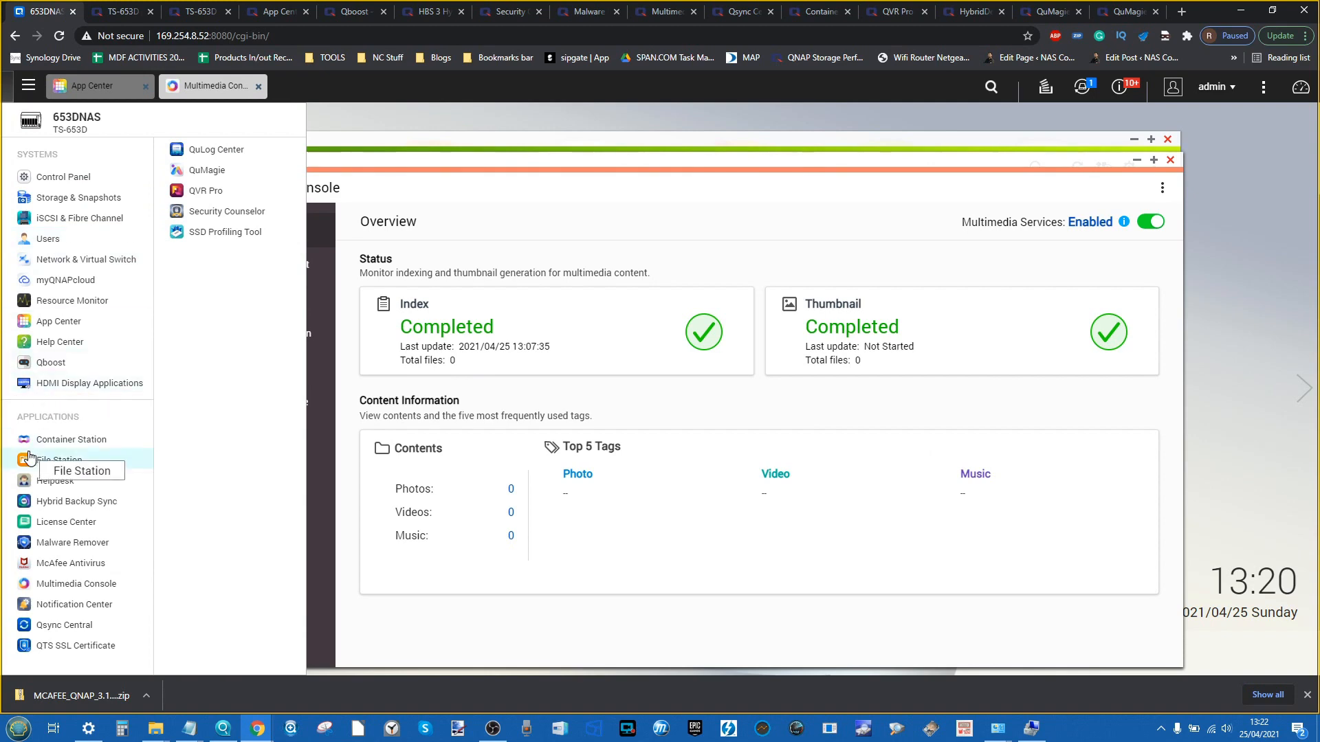
click(61, 459)
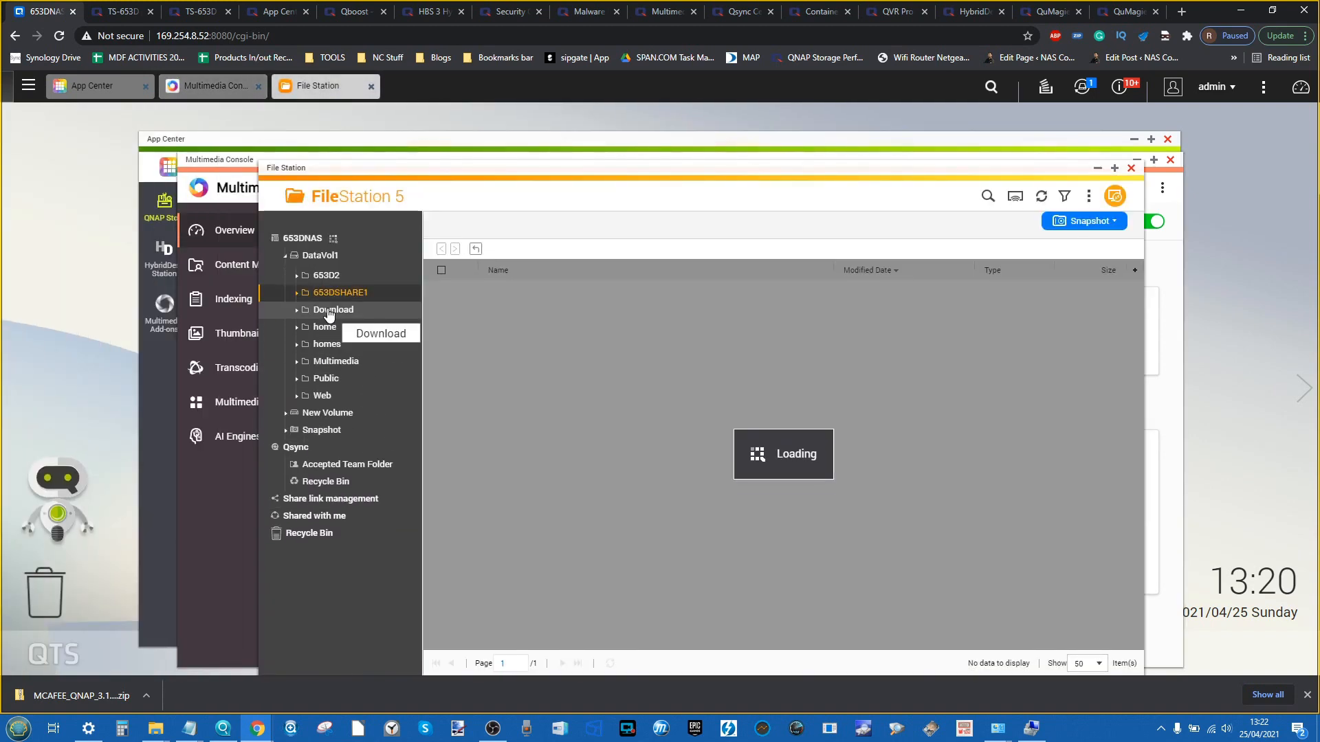
click(324, 327)
double_click(554, 288)
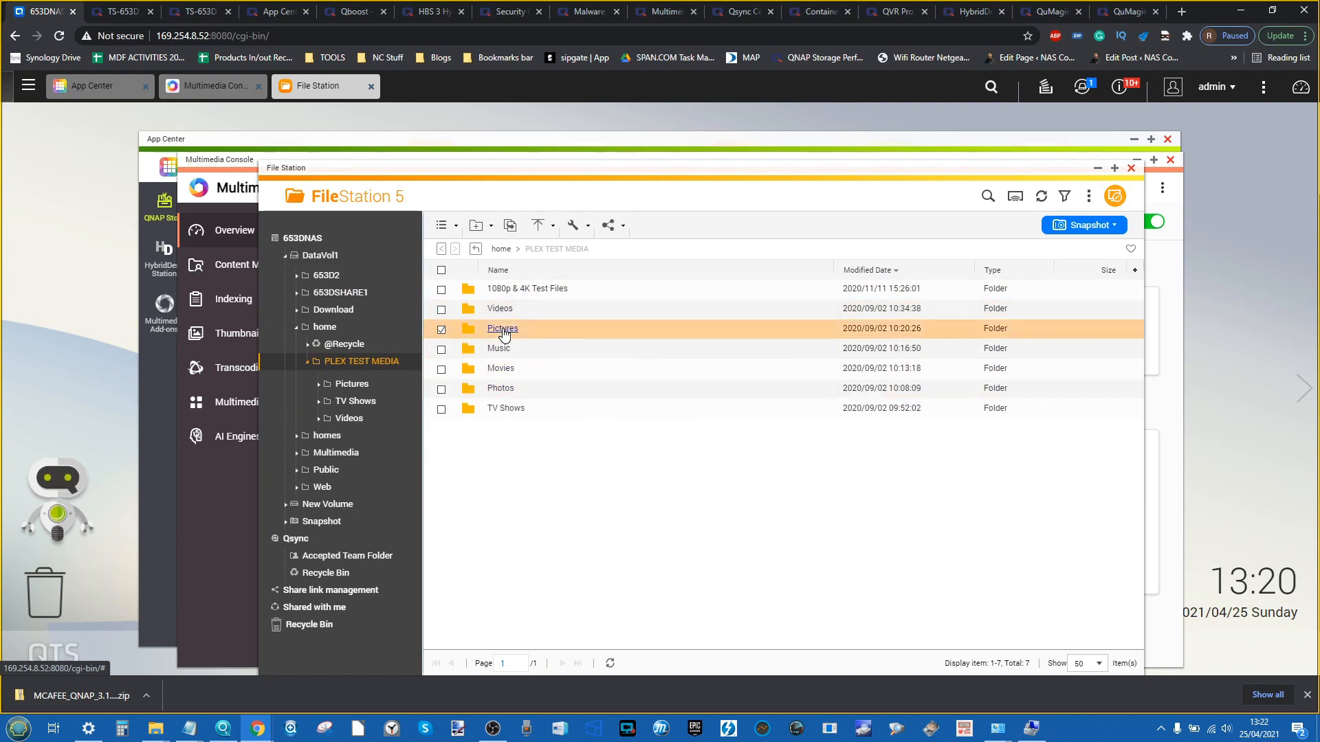
double_click(503, 328)
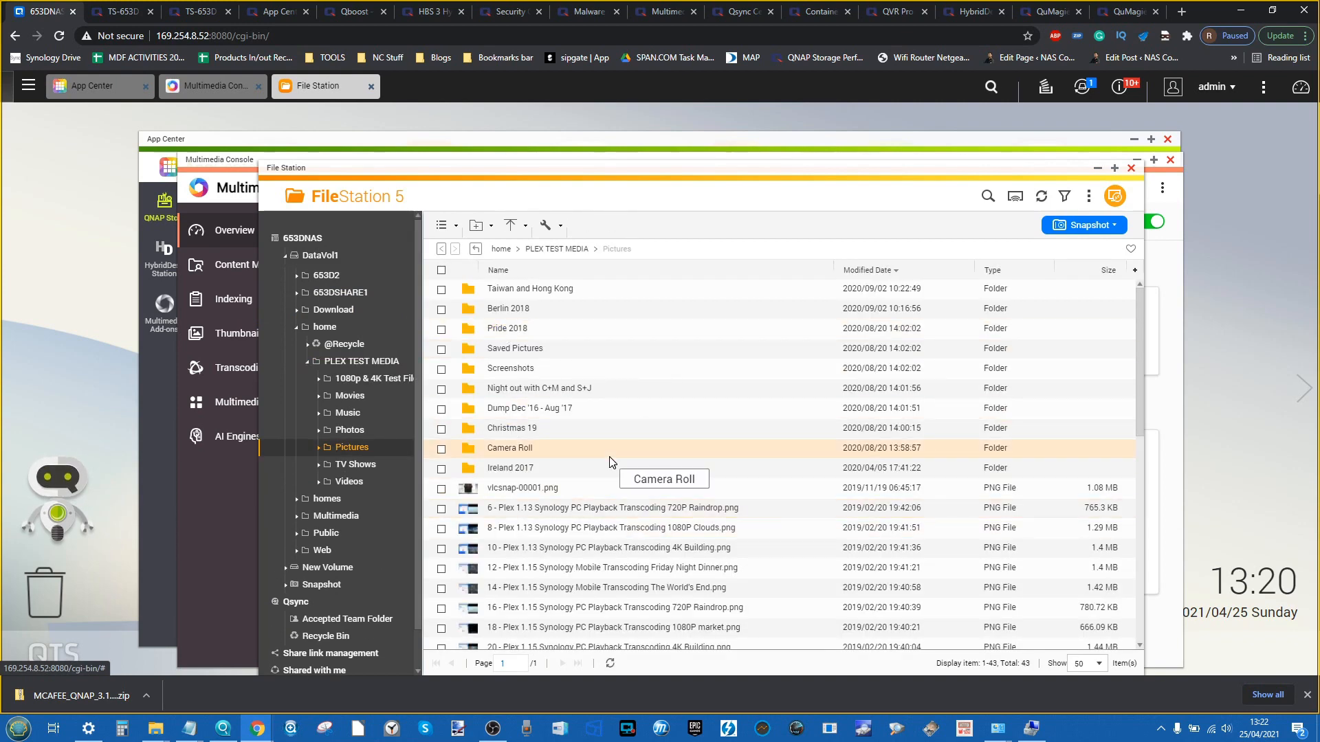
click(1131, 168)
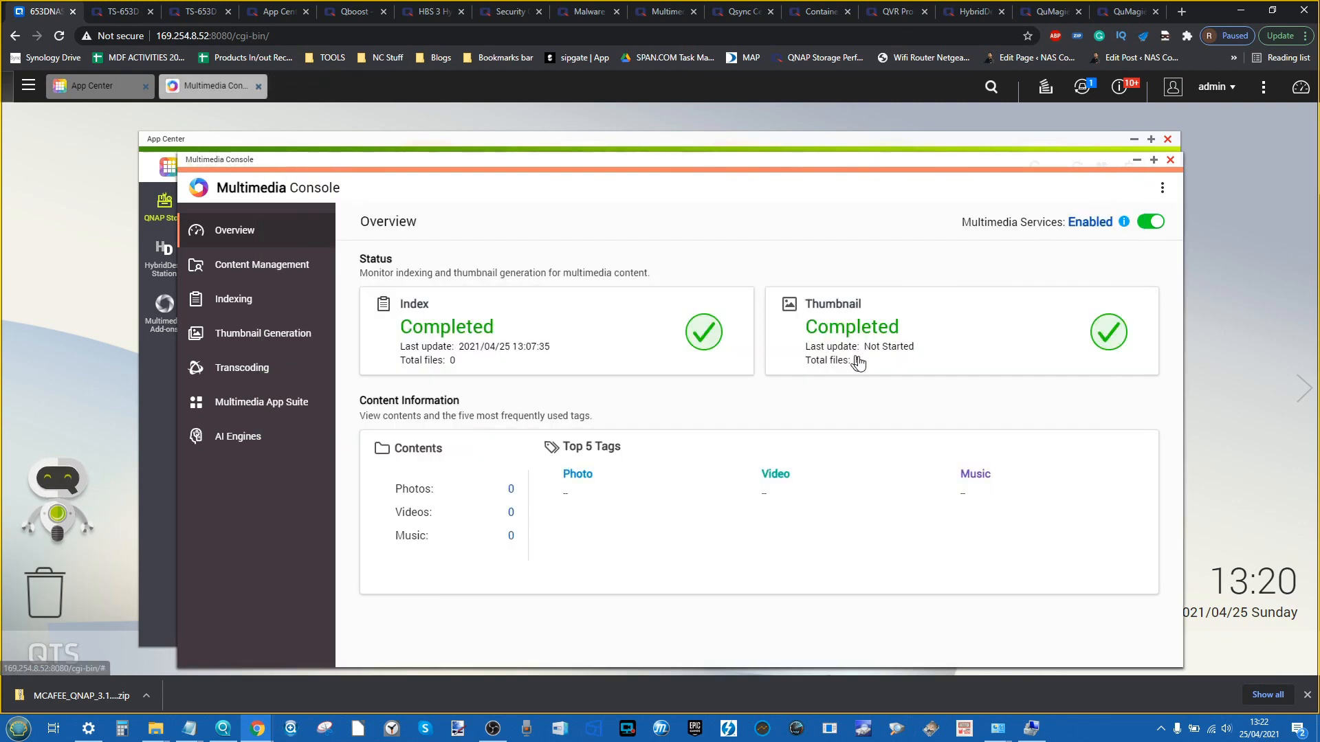
Set QuMagie's content sources to the Photos and Pictures folders in home/PLEX TEST MEDIA and apply the selection
click(274, 265)
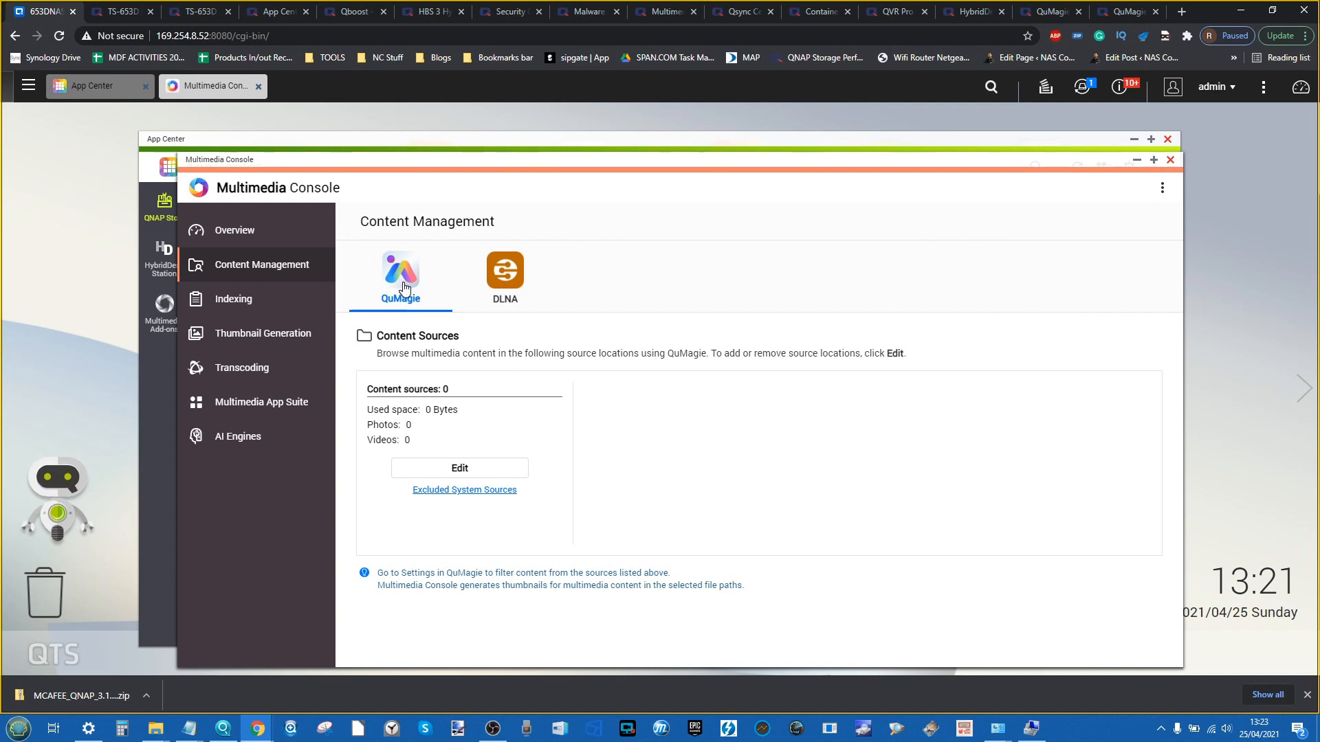
click(464, 471)
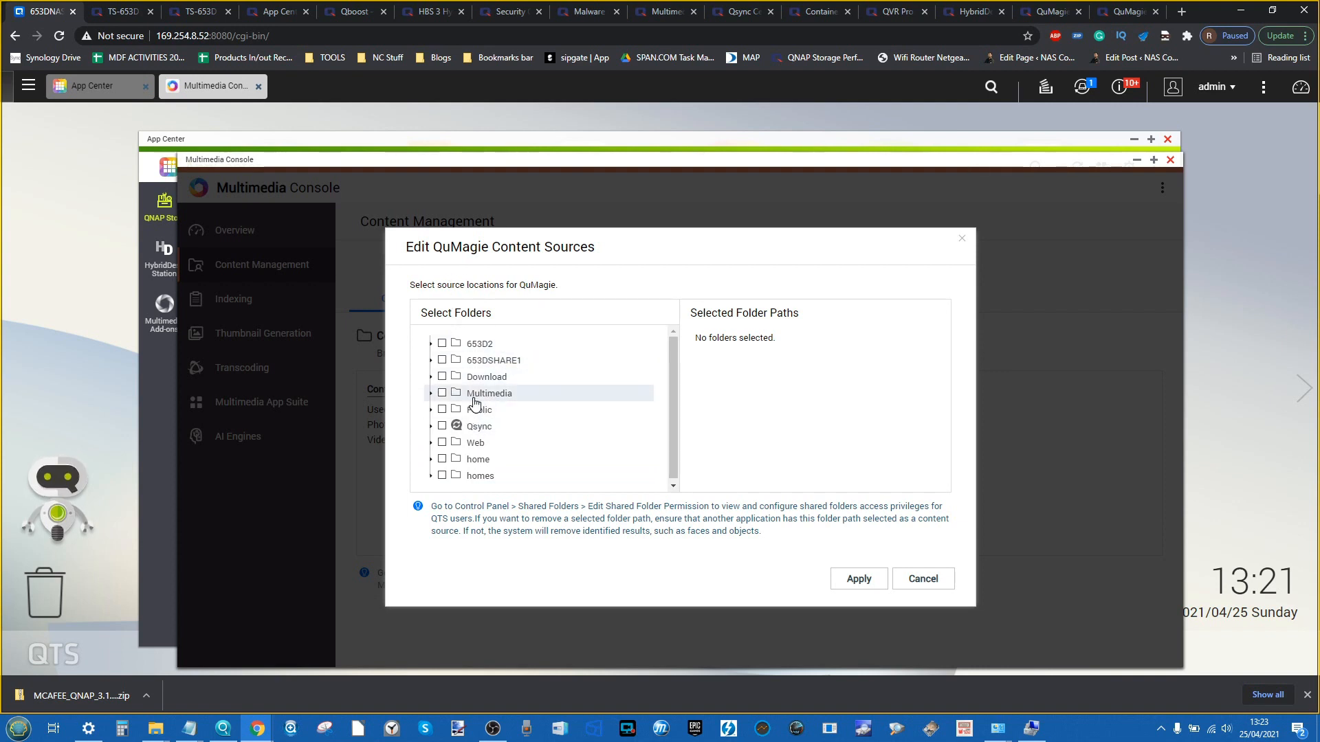
click(472, 460)
scroll(474, 462, down, 1)
double_click(498, 459)
scroll(498, 453, down, 2)
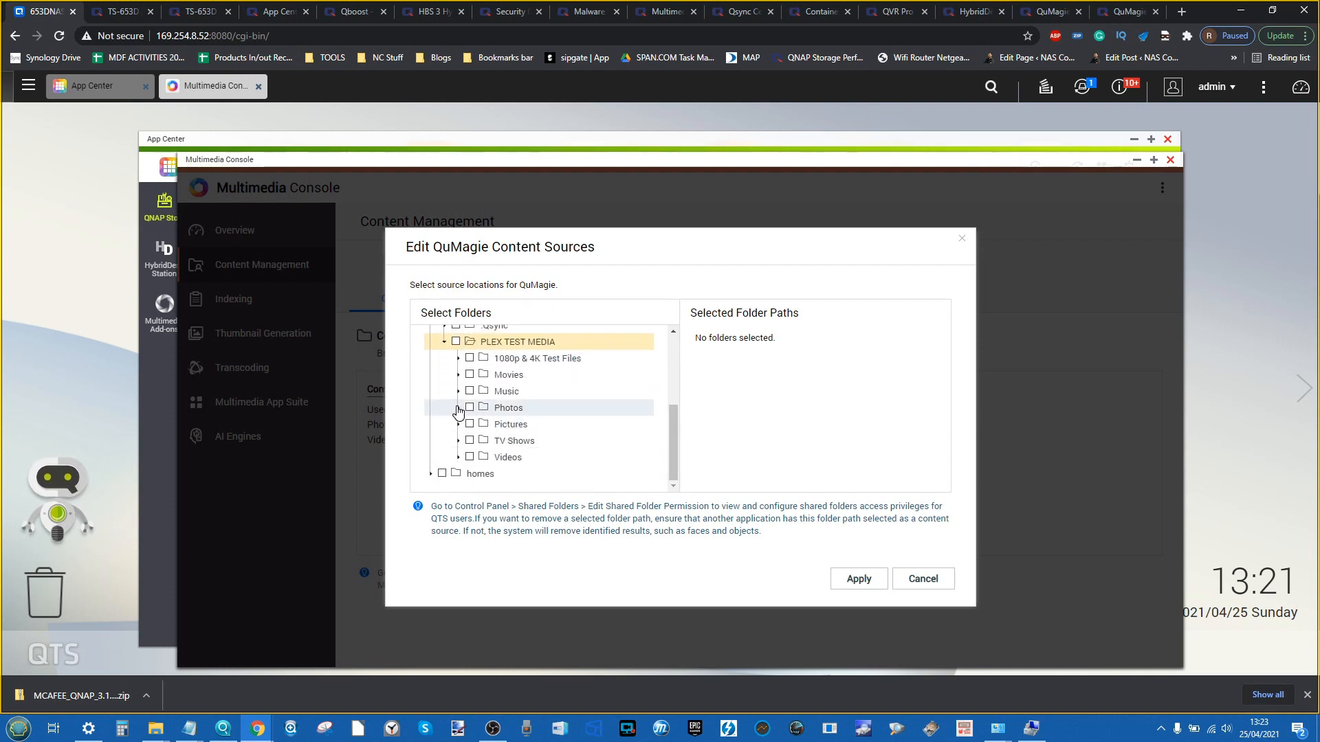
click(470, 408)
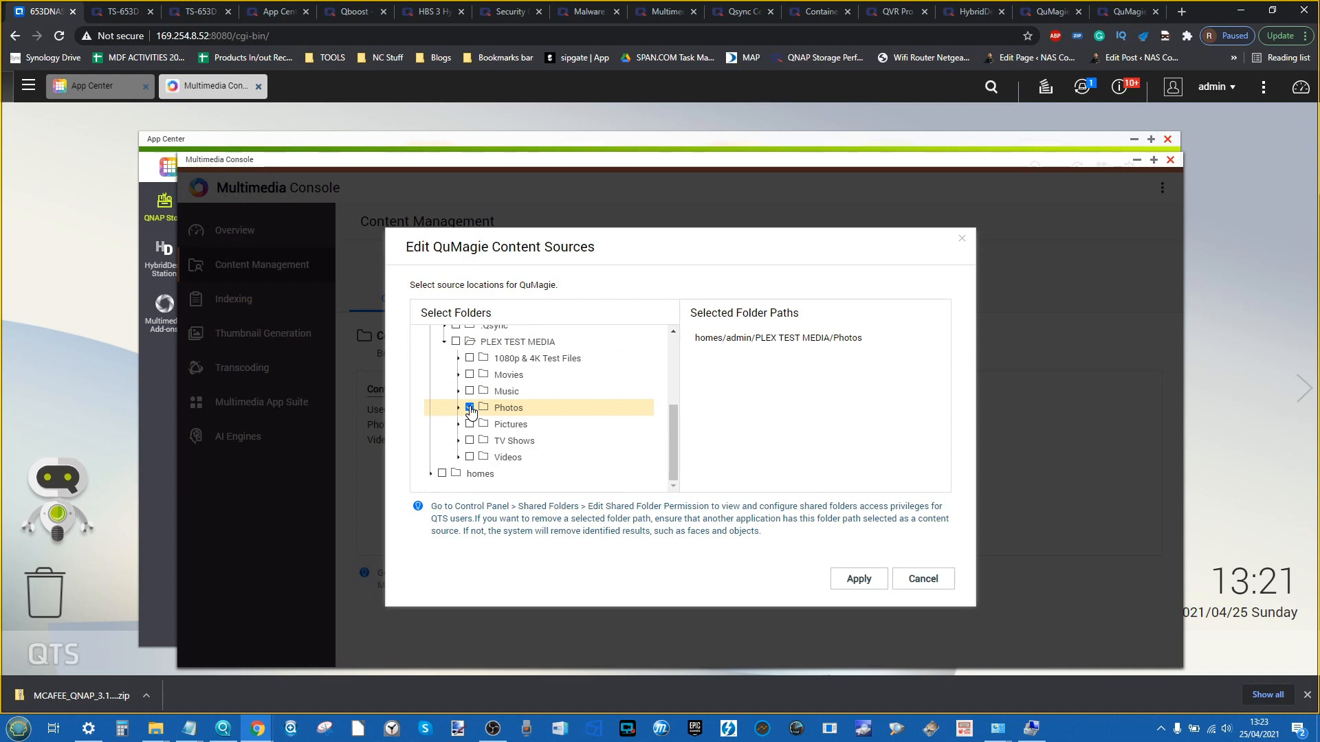
click(470, 424)
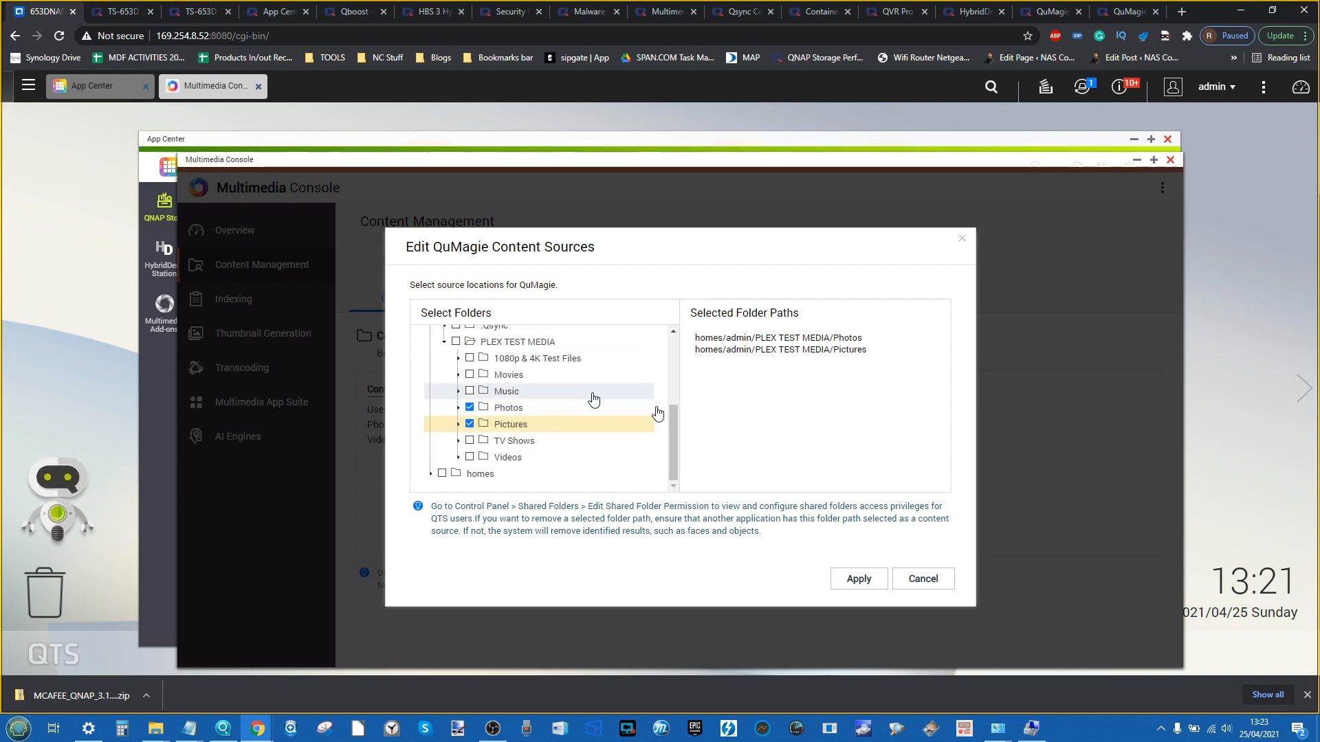
click(858, 579)
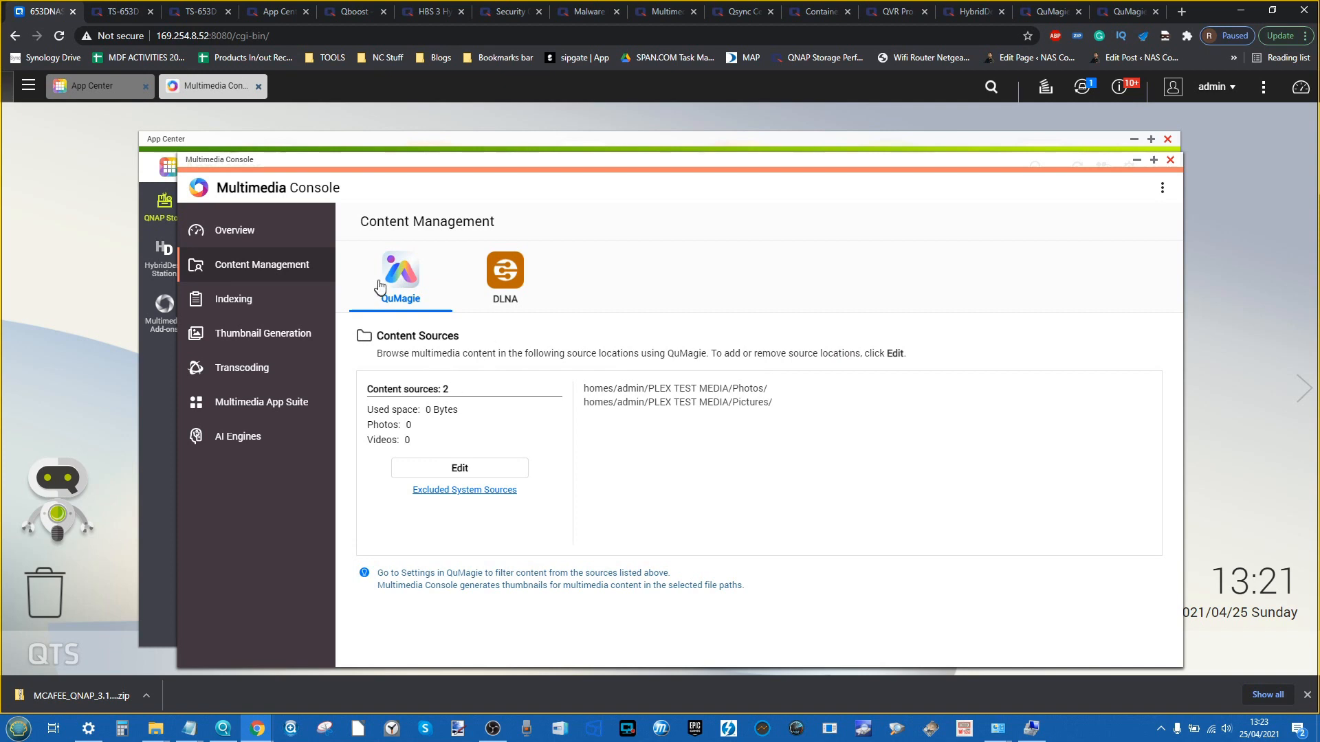
Review Multimedia Console's indexing priority options and its Thumbnail Generation, Transcoding and Multimedia App Suite pages, then recheck Indexing
click(242, 297)
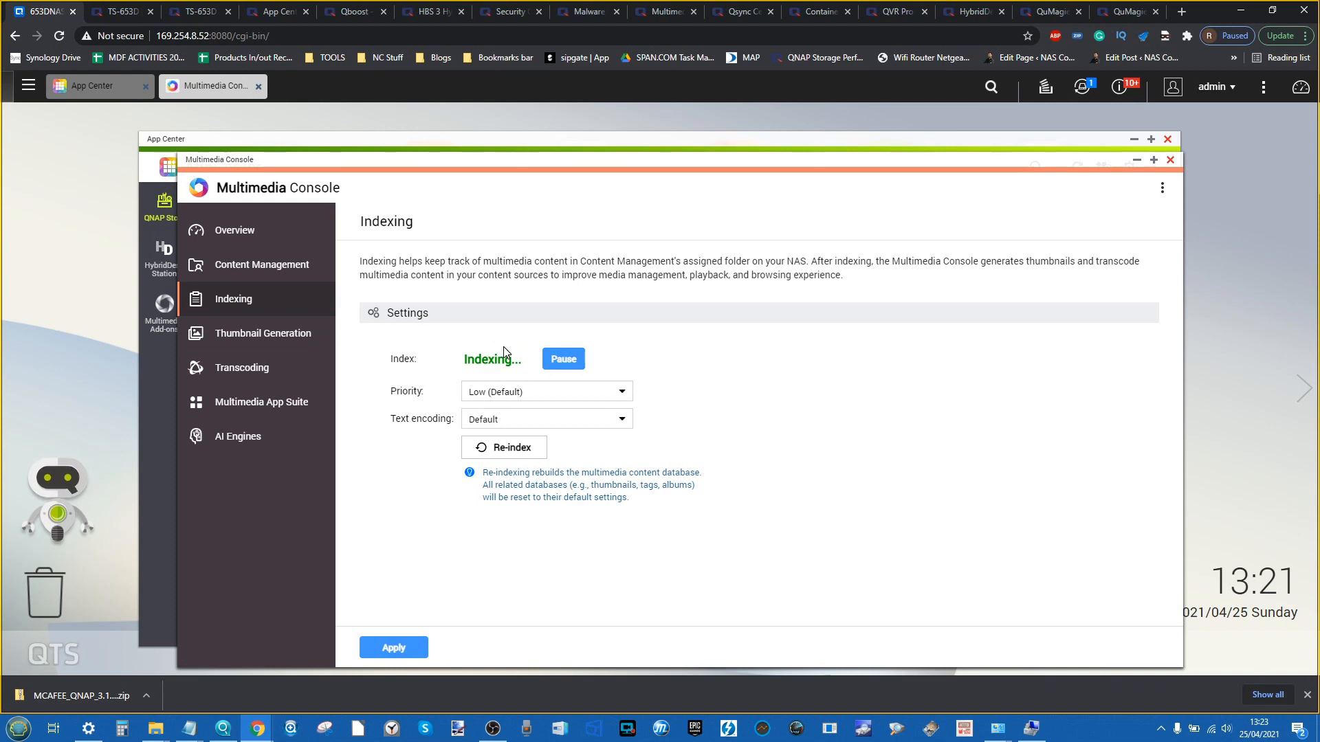
click(546, 398)
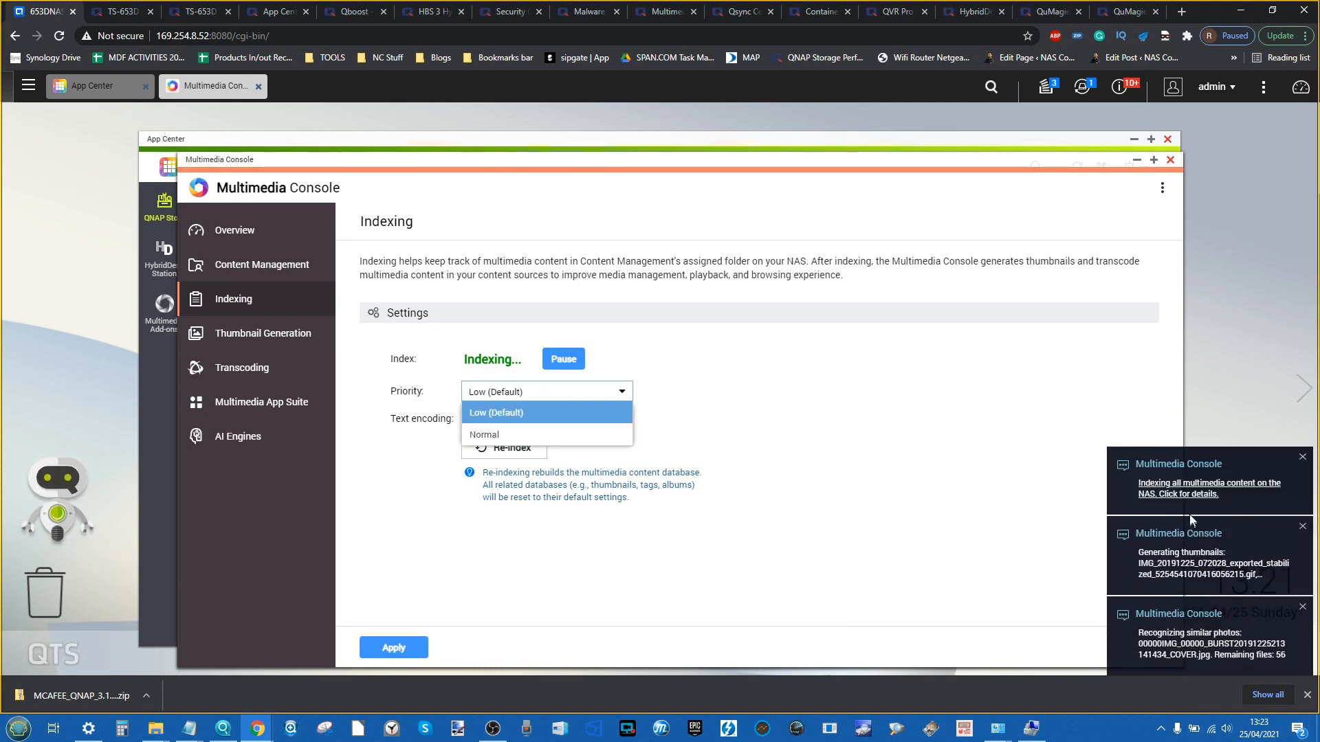
click(894, 477)
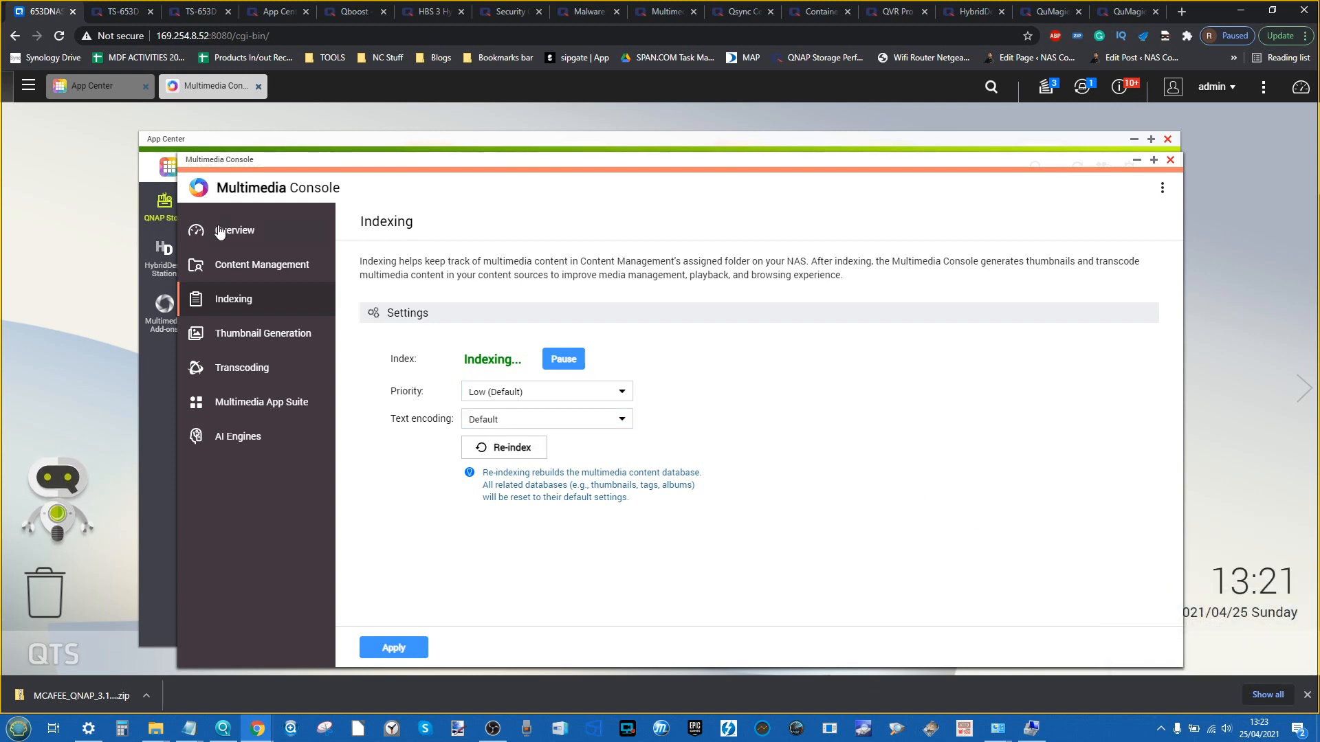
click(261, 337)
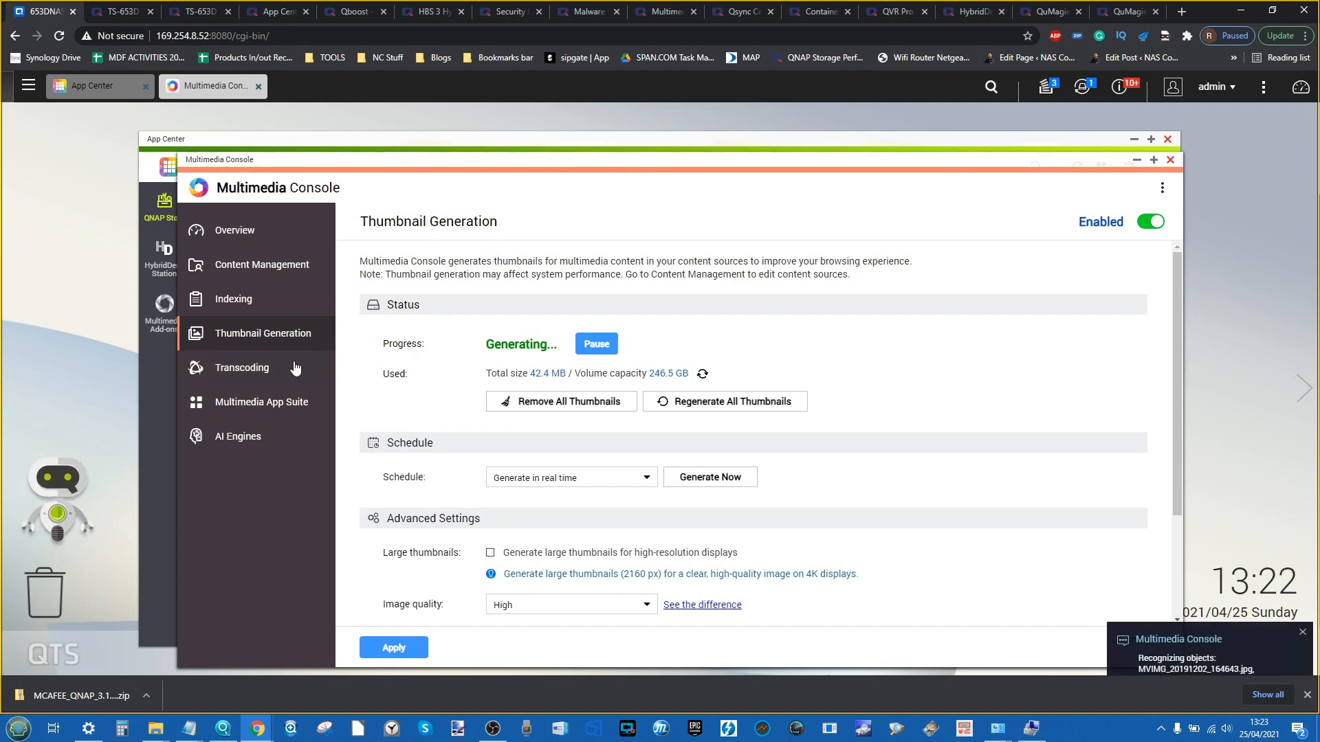
click(260, 372)
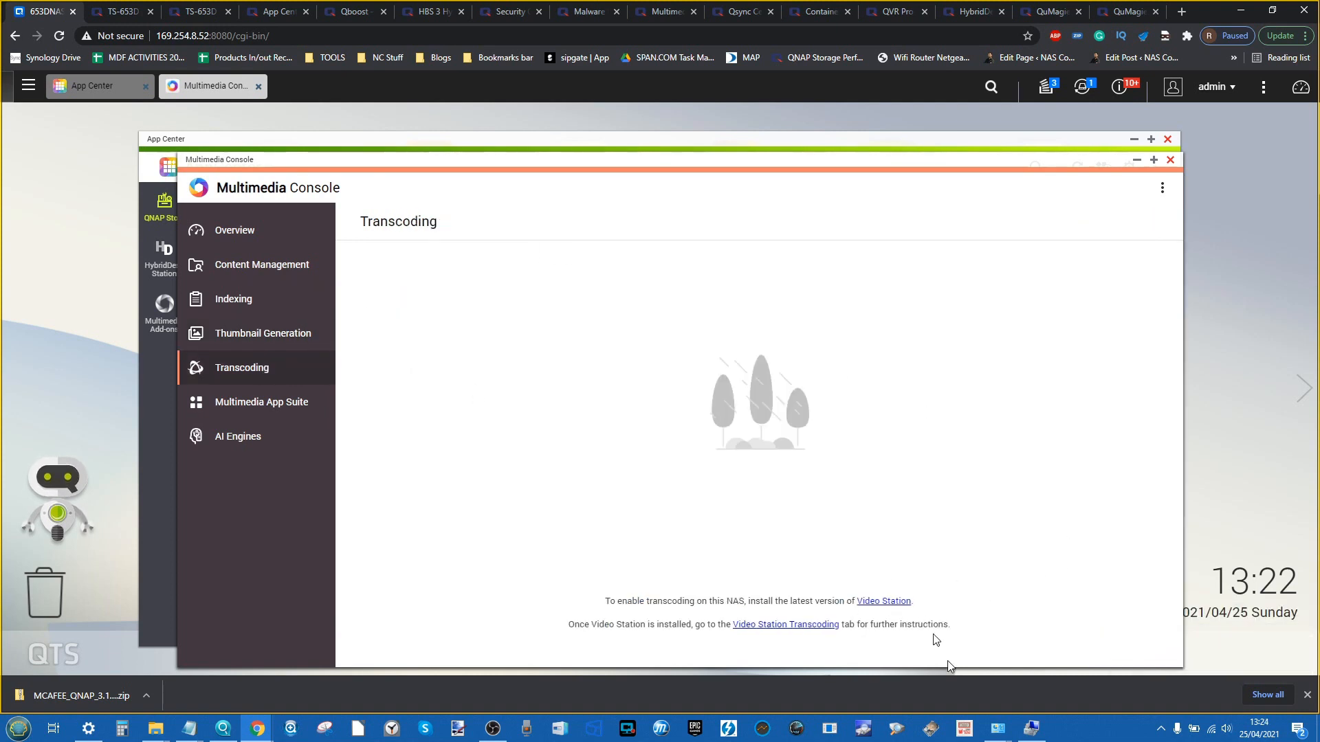
click(271, 399)
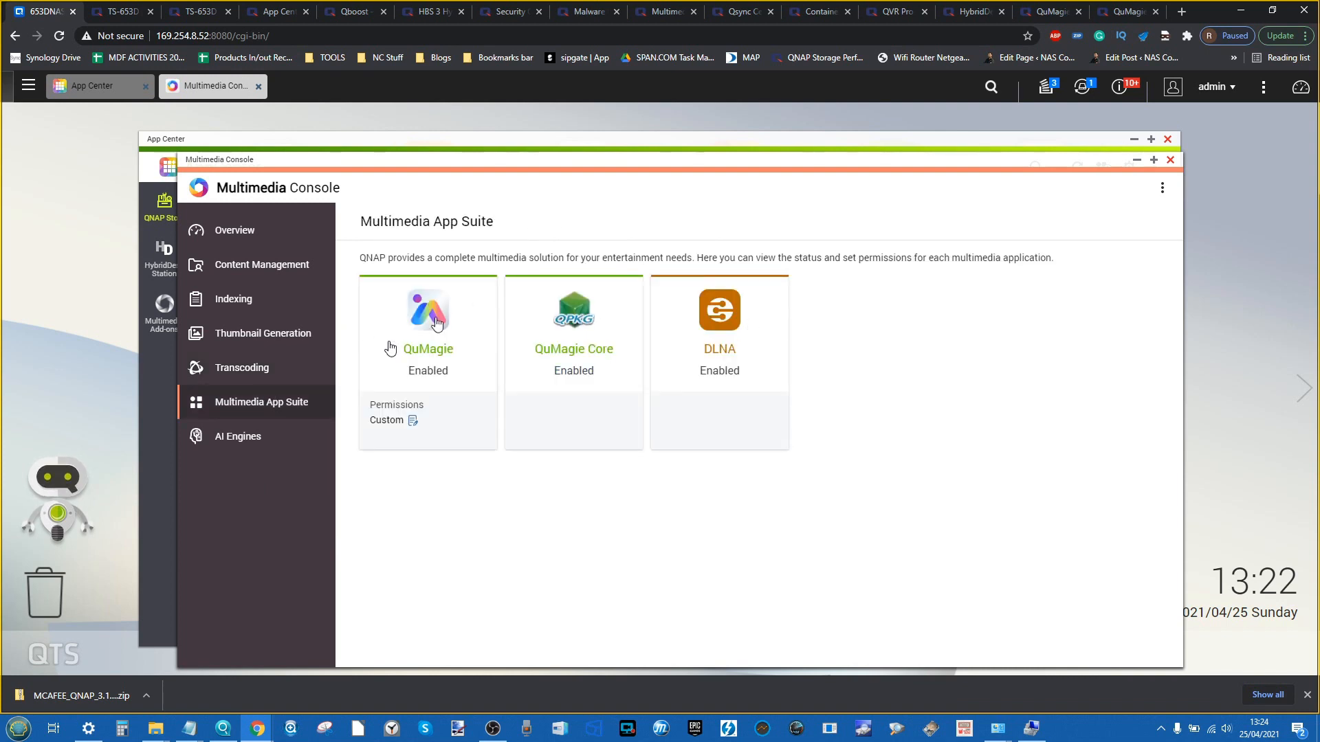
click(234, 300)
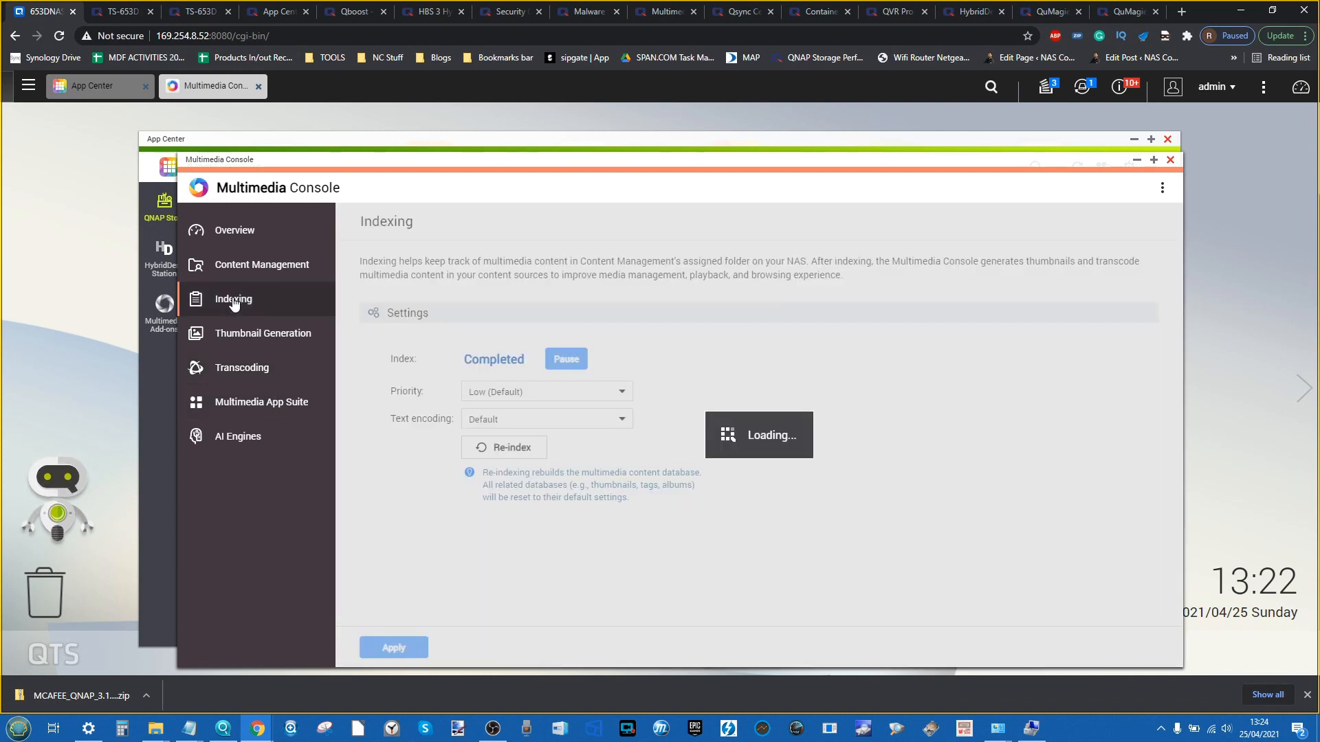
Set DLNA's content sources to 1080p & 4K Test Files, Movies, Music and TV Shows in home/PLEX TEST MEDIA and apply the selection
click(255, 265)
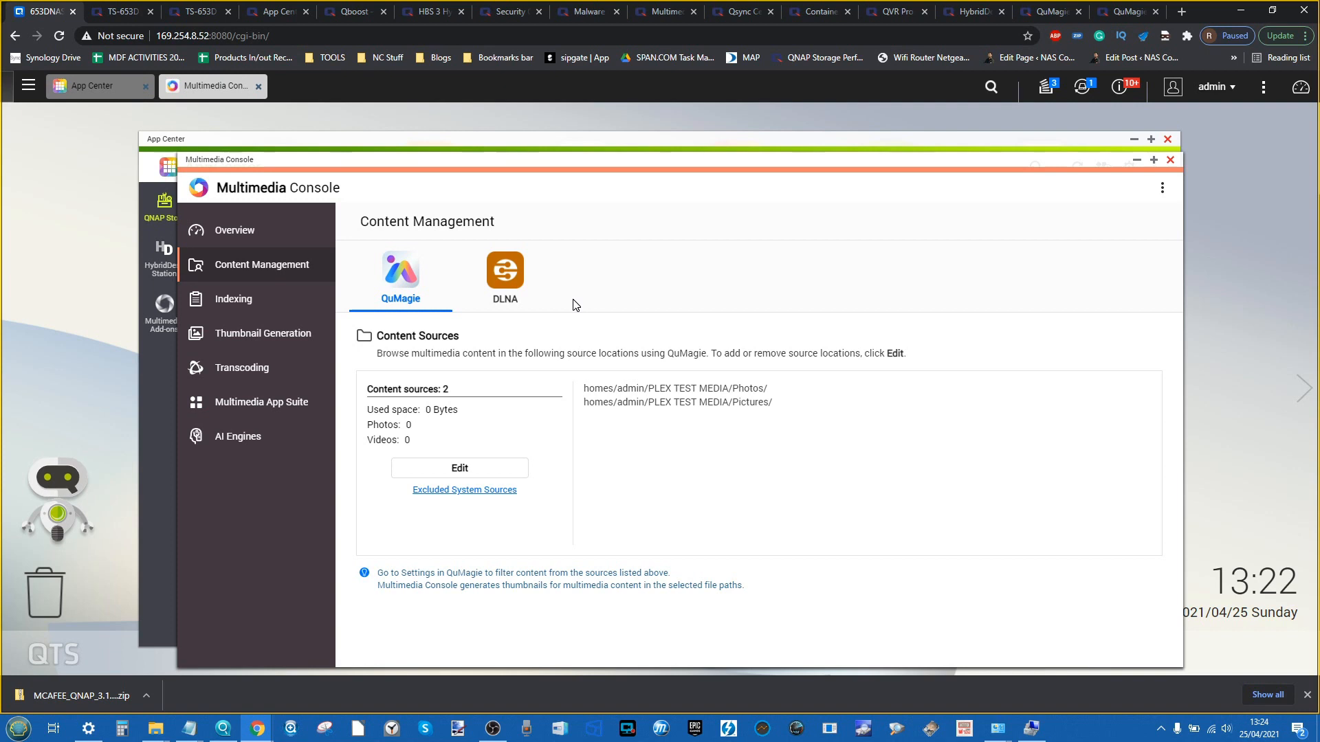
click(508, 282)
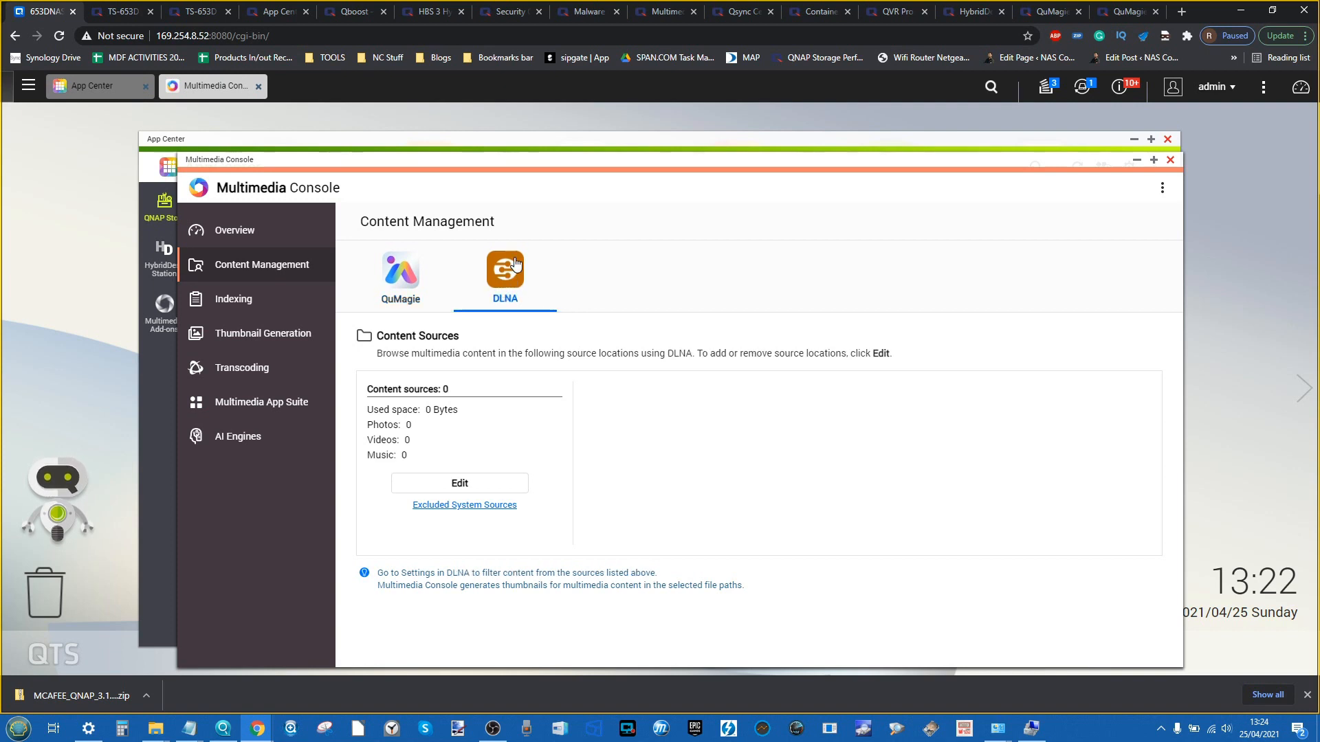
click(457, 485)
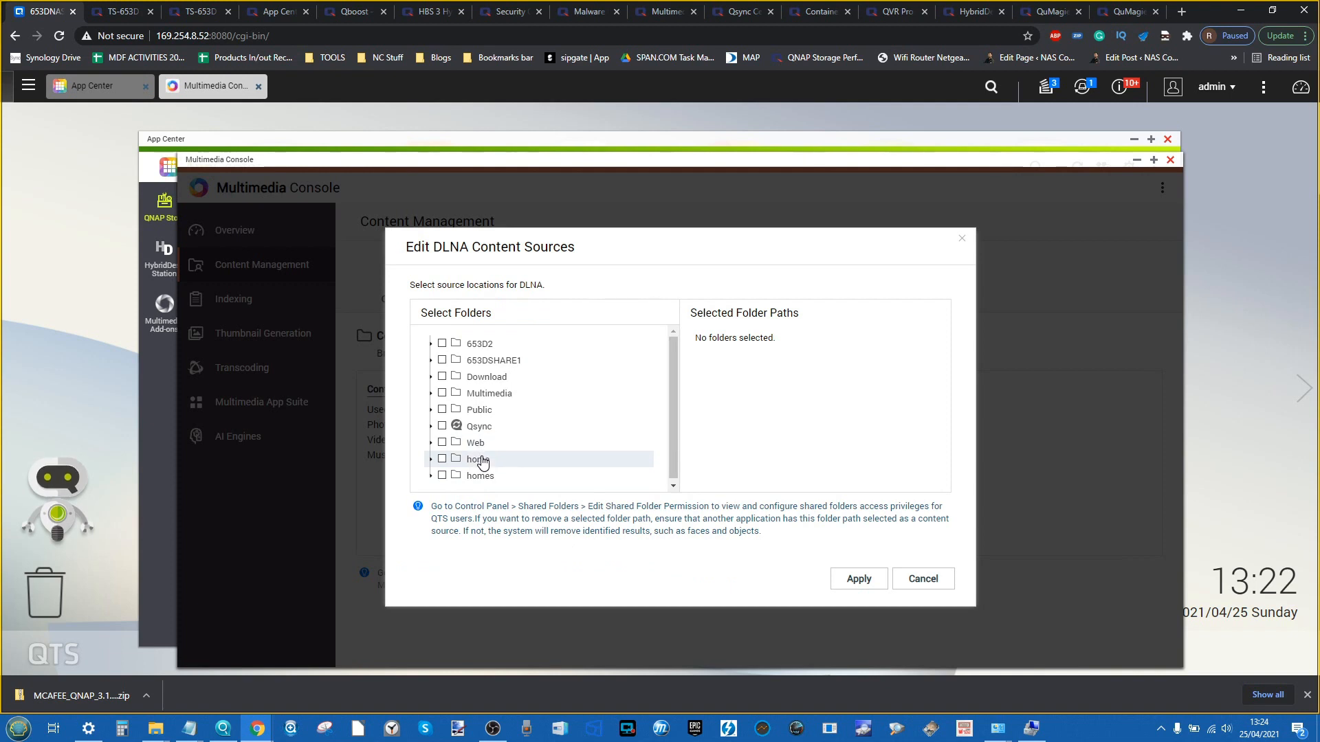
click(481, 459)
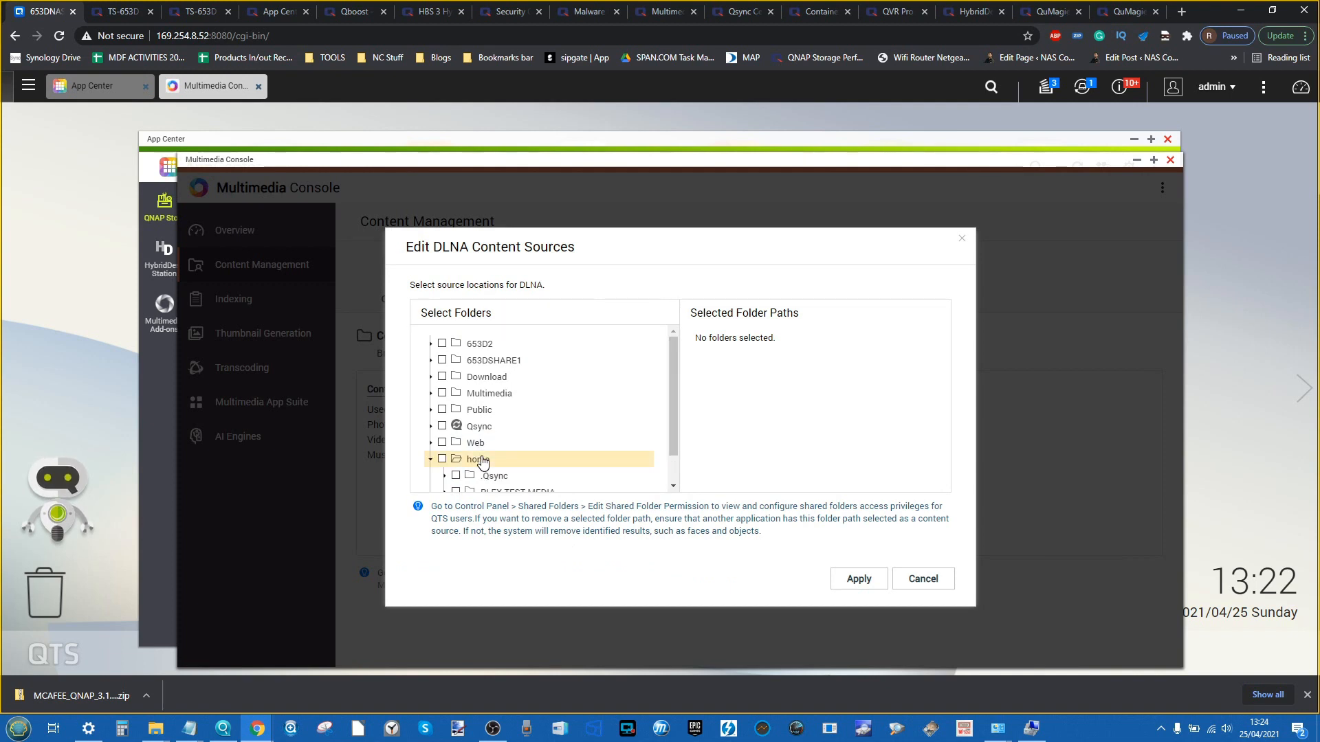
scroll(481, 459, down, 1)
click(512, 459)
scroll(507, 457, down, 2)
click(470, 359)
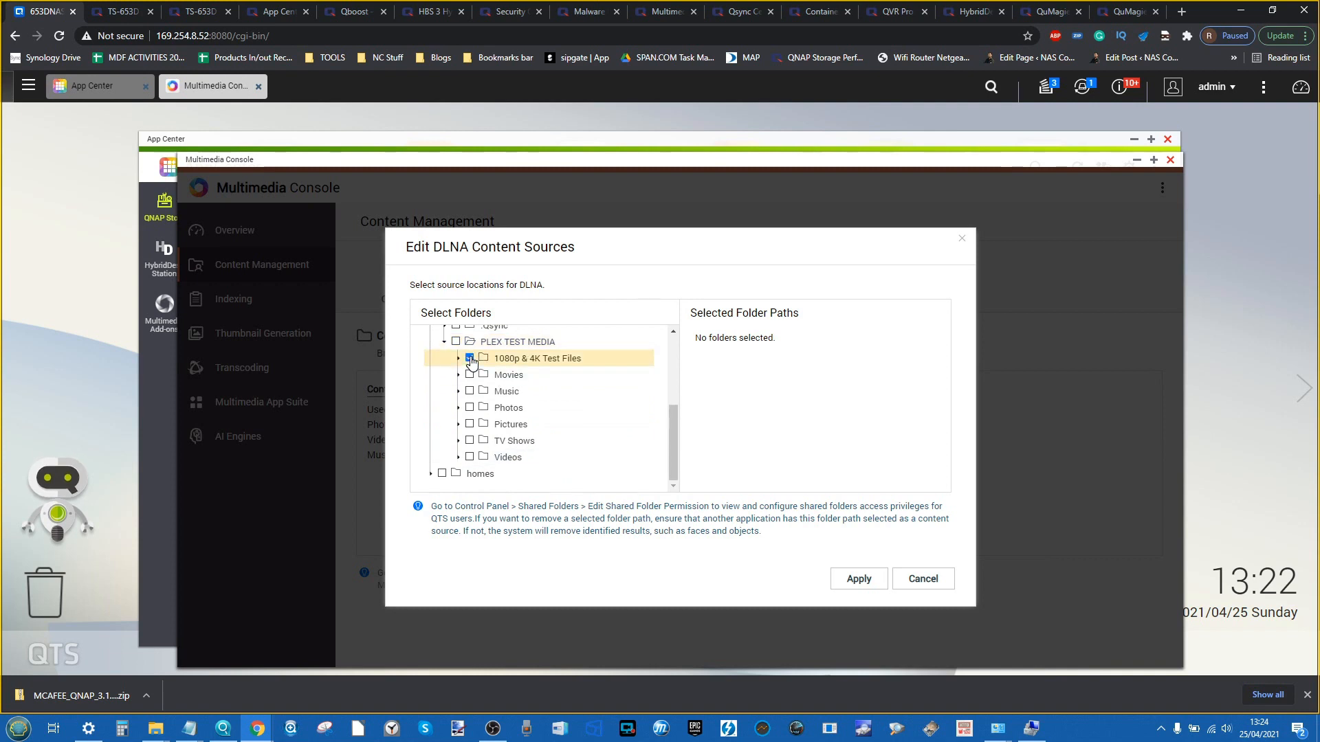
click(470, 375)
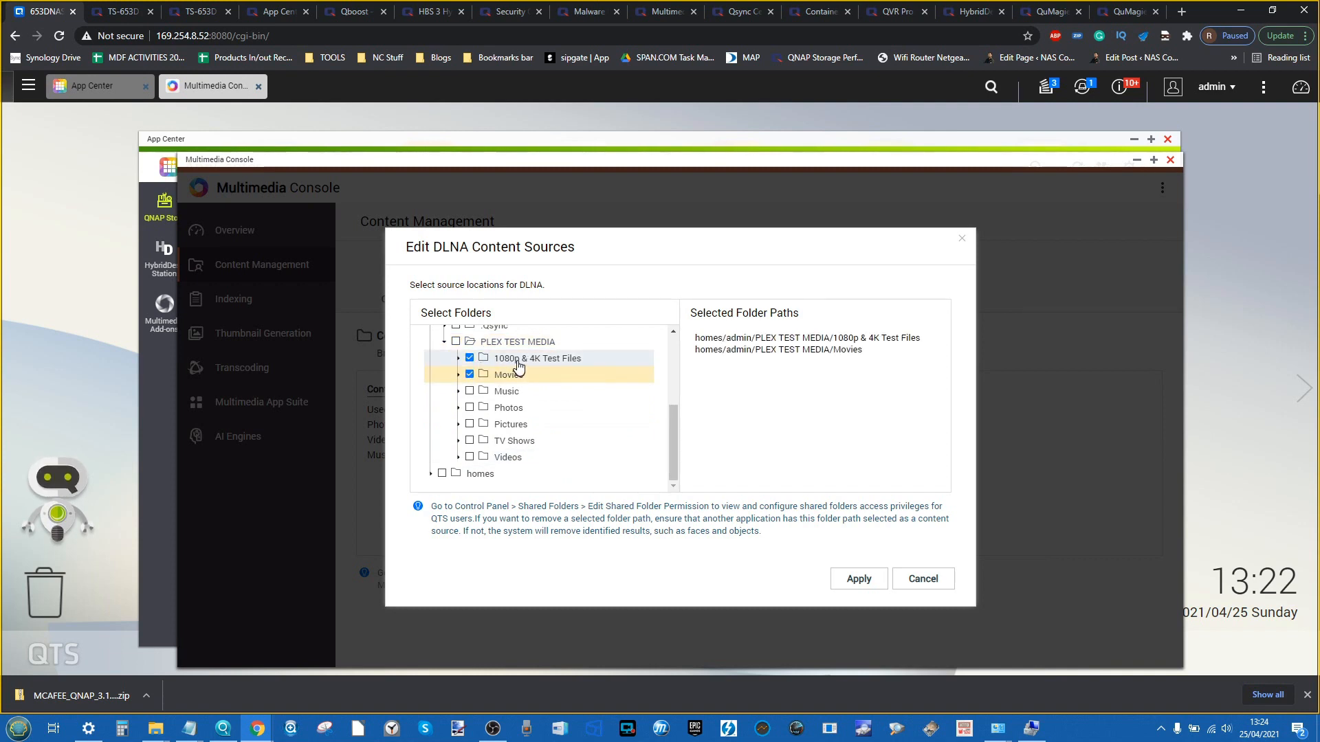
click(470, 392)
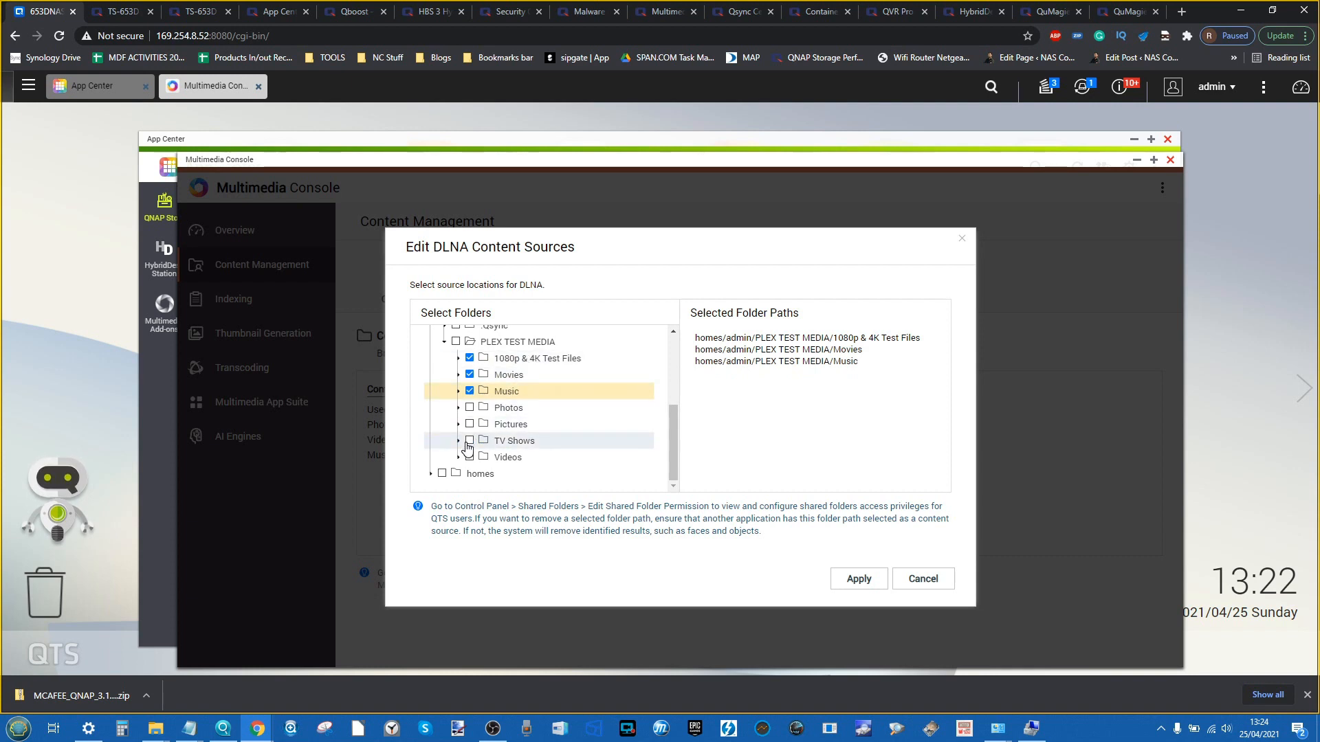
click(471, 440)
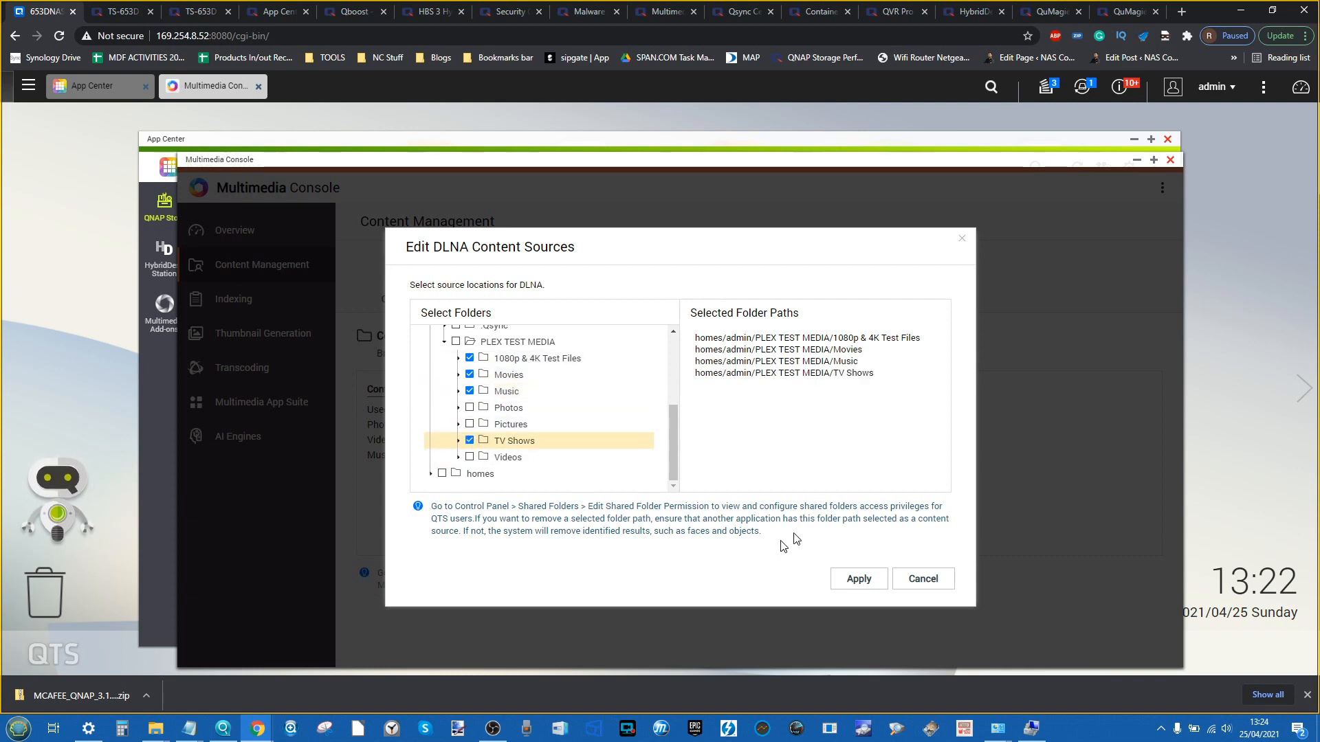
click(867, 585)
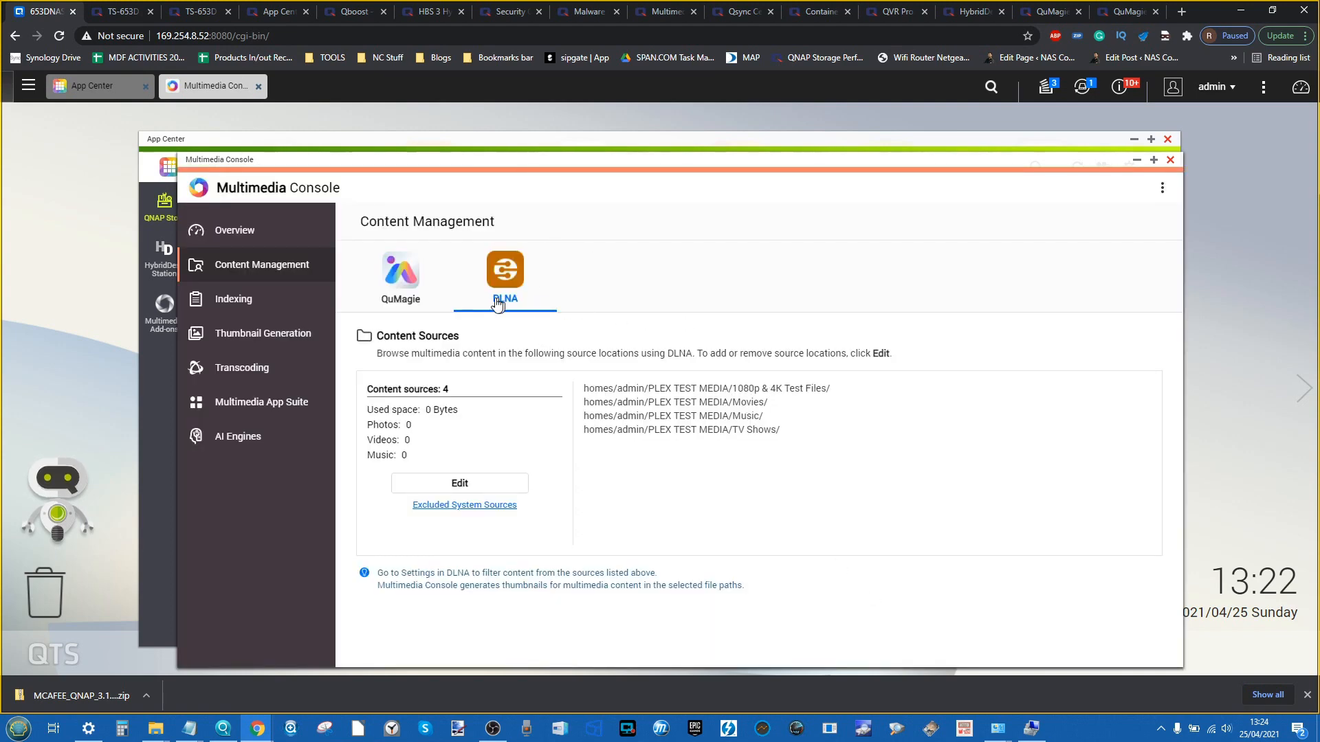
Check the DLNA Media Server settings via Multimedia Console's Multimedia App Suite, then bring App Center back to the front
click(282, 405)
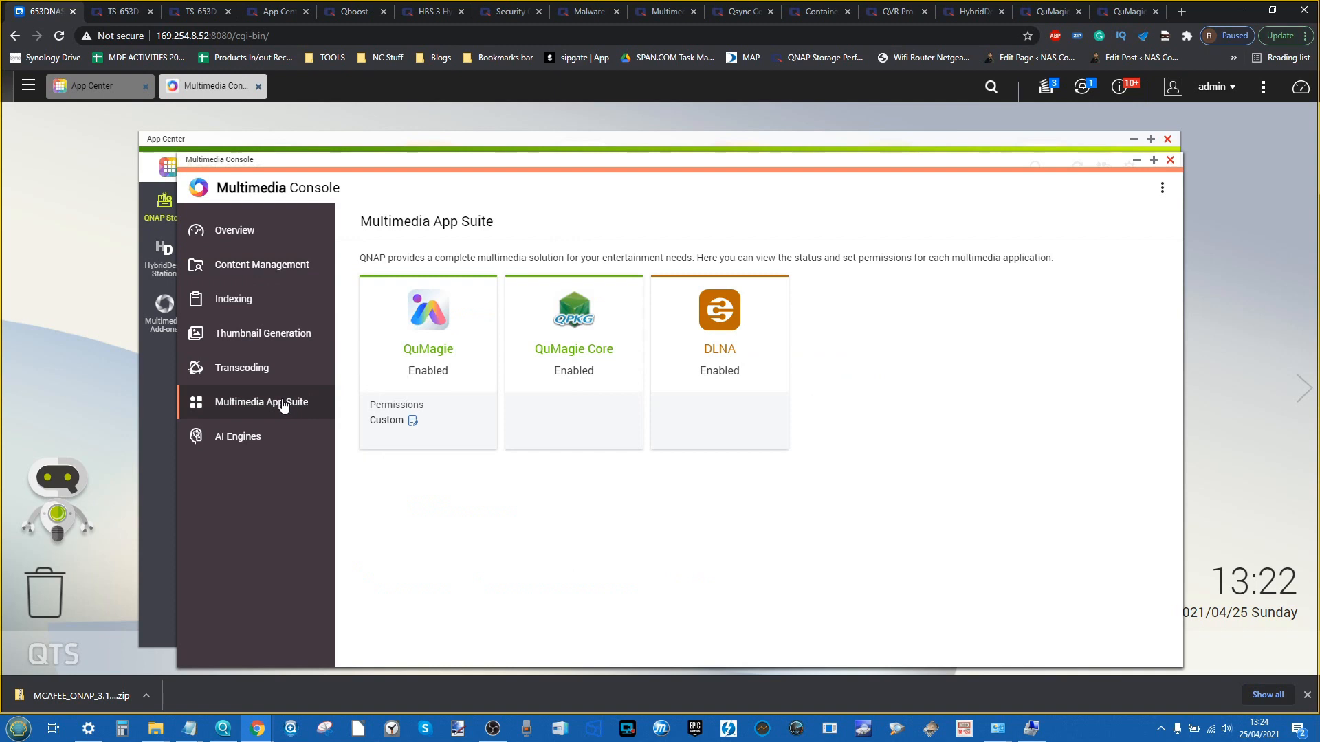
click(719, 371)
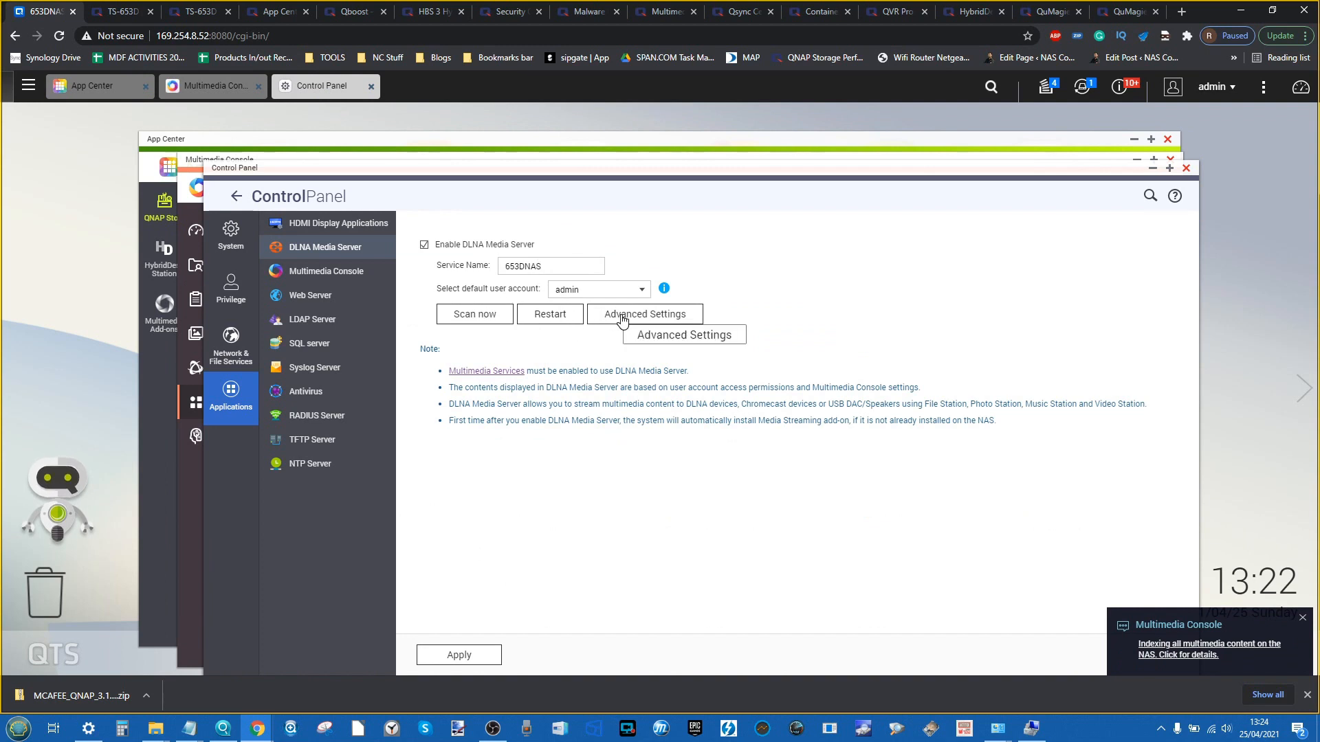
click(645, 316)
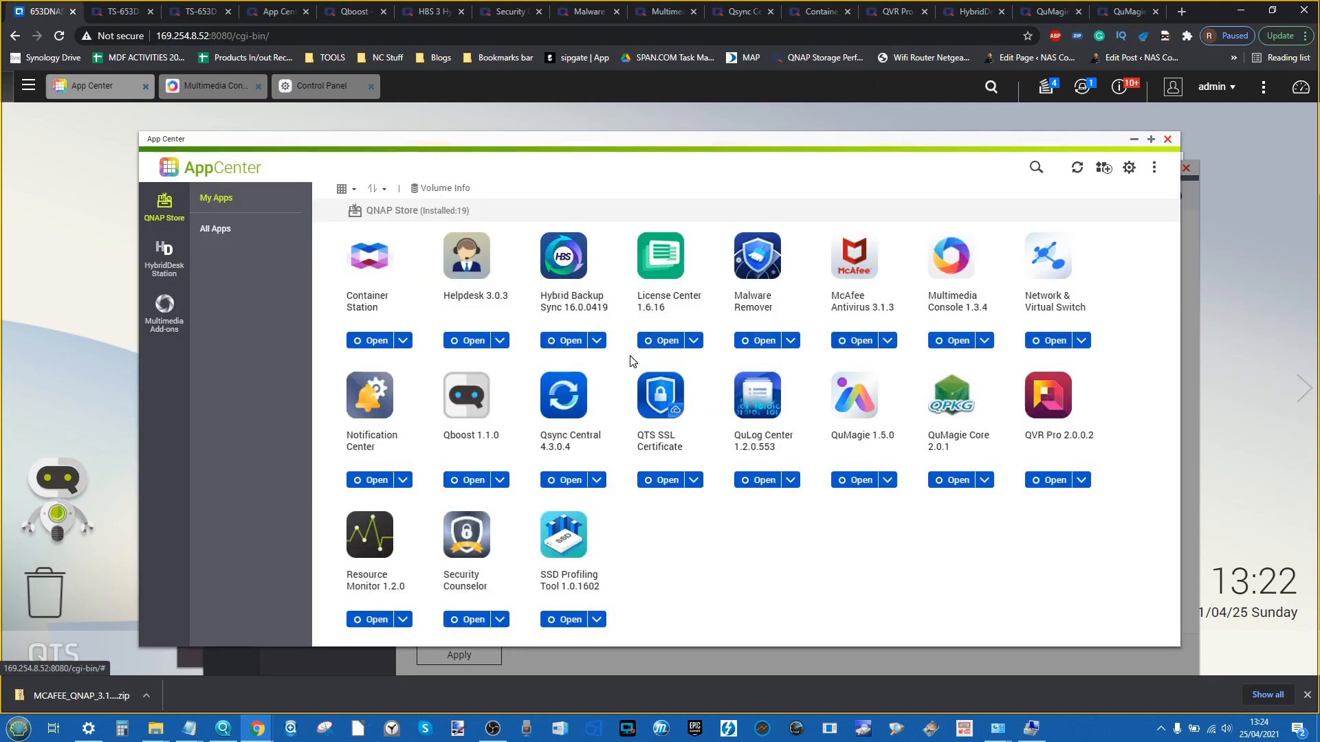
click(631, 362)
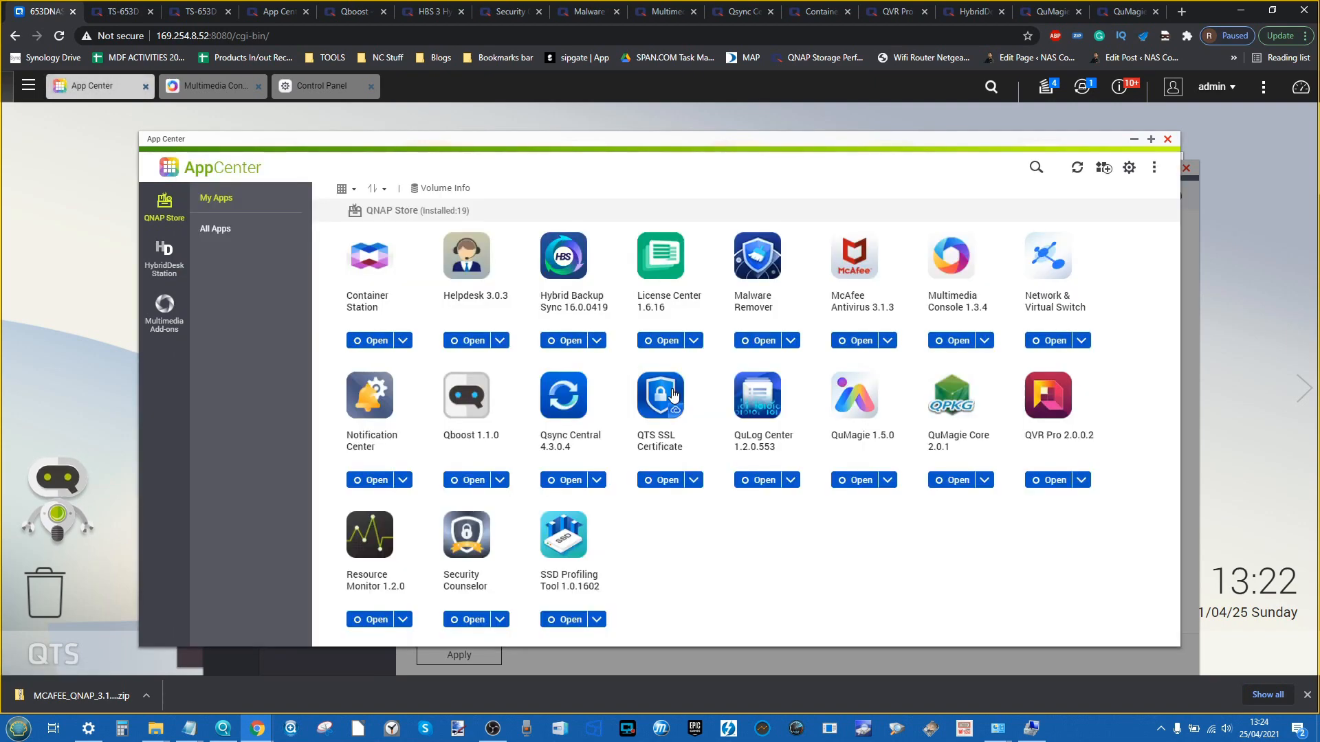
Browse QNAP's online App Center listing from Download Station through Notes Station 3, then return to the NAS desktop
click(285, 12)
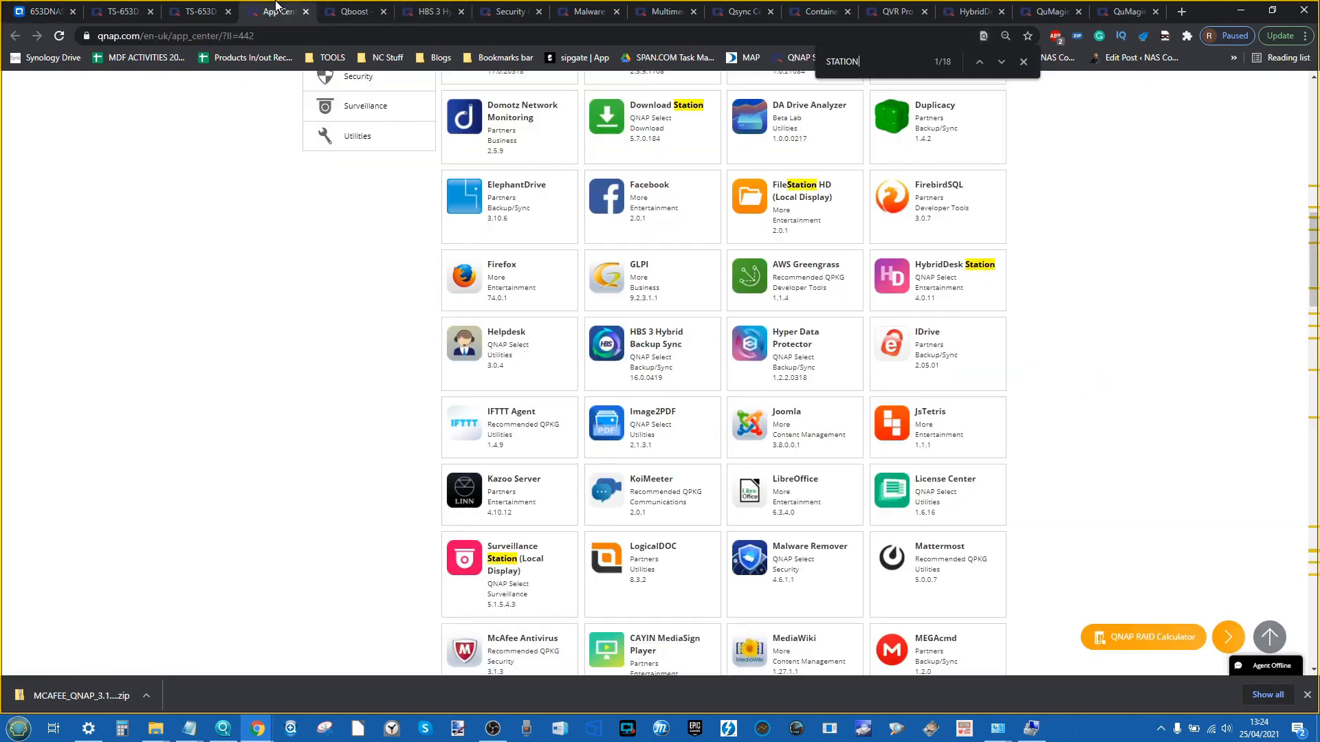
scroll(597, 285, down, 3)
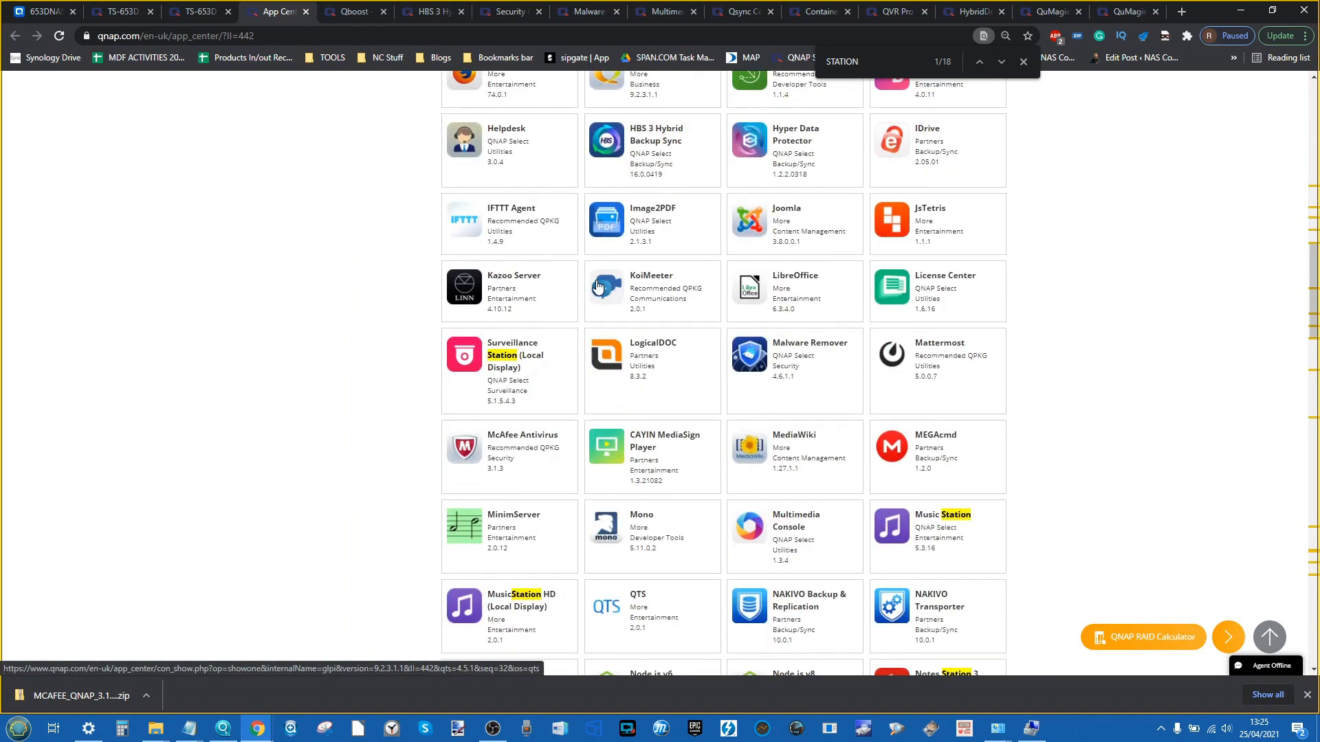
scroll(597, 286, down, 2)
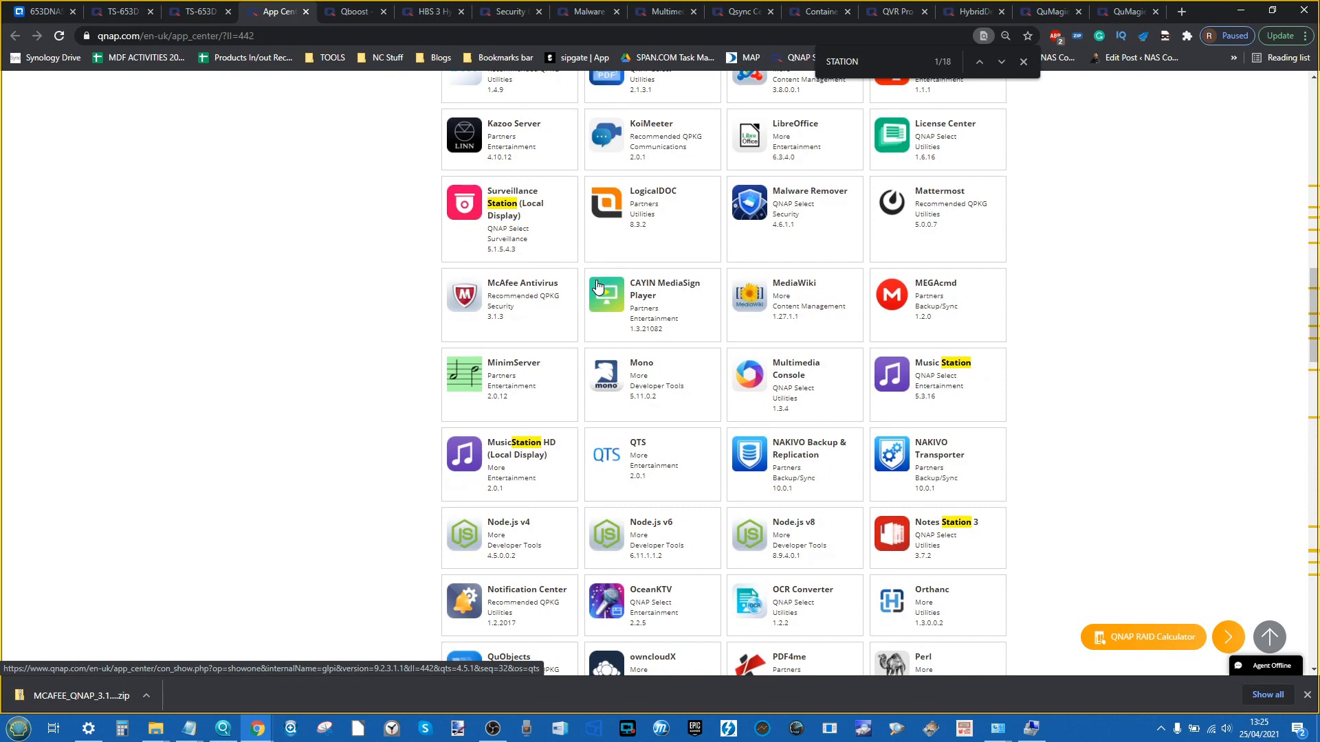
click(199, 11)
click(38, 7)
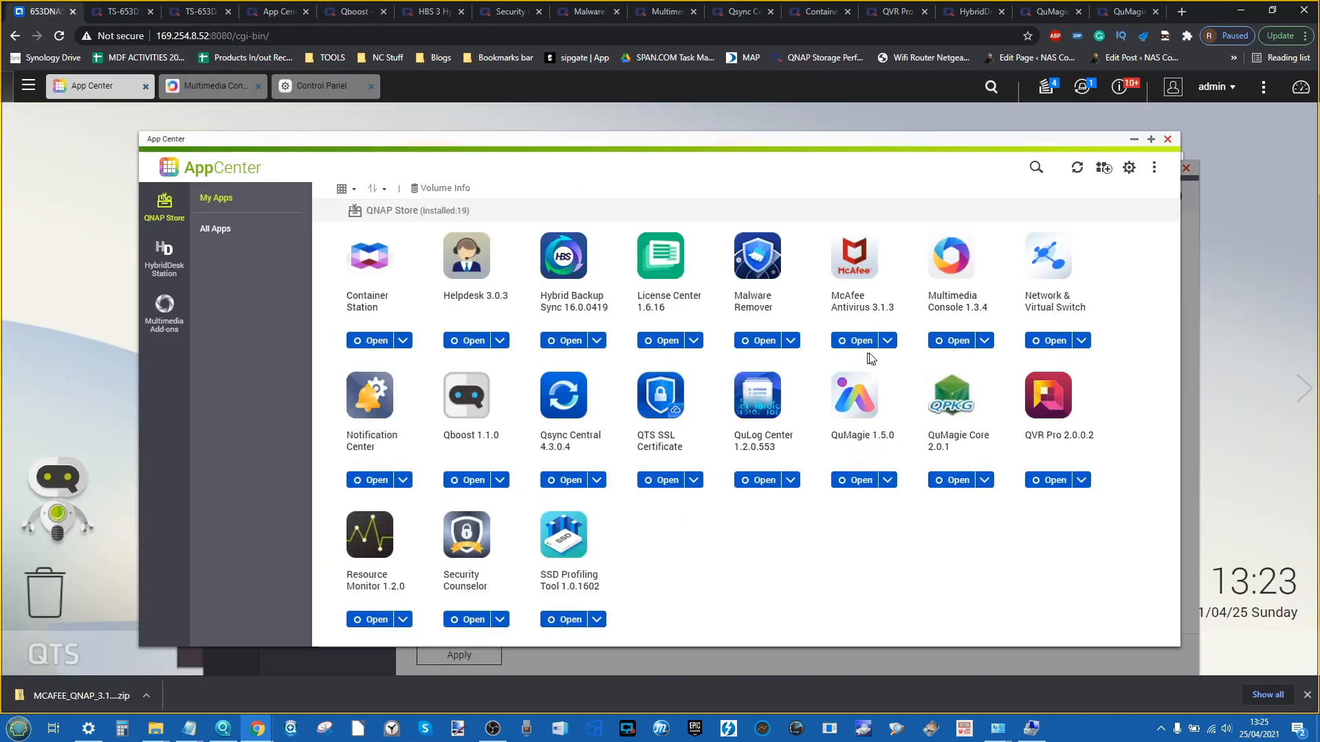
Launch QuMagie from App Center, close its introduction and browse the All Photos timeline
click(866, 476)
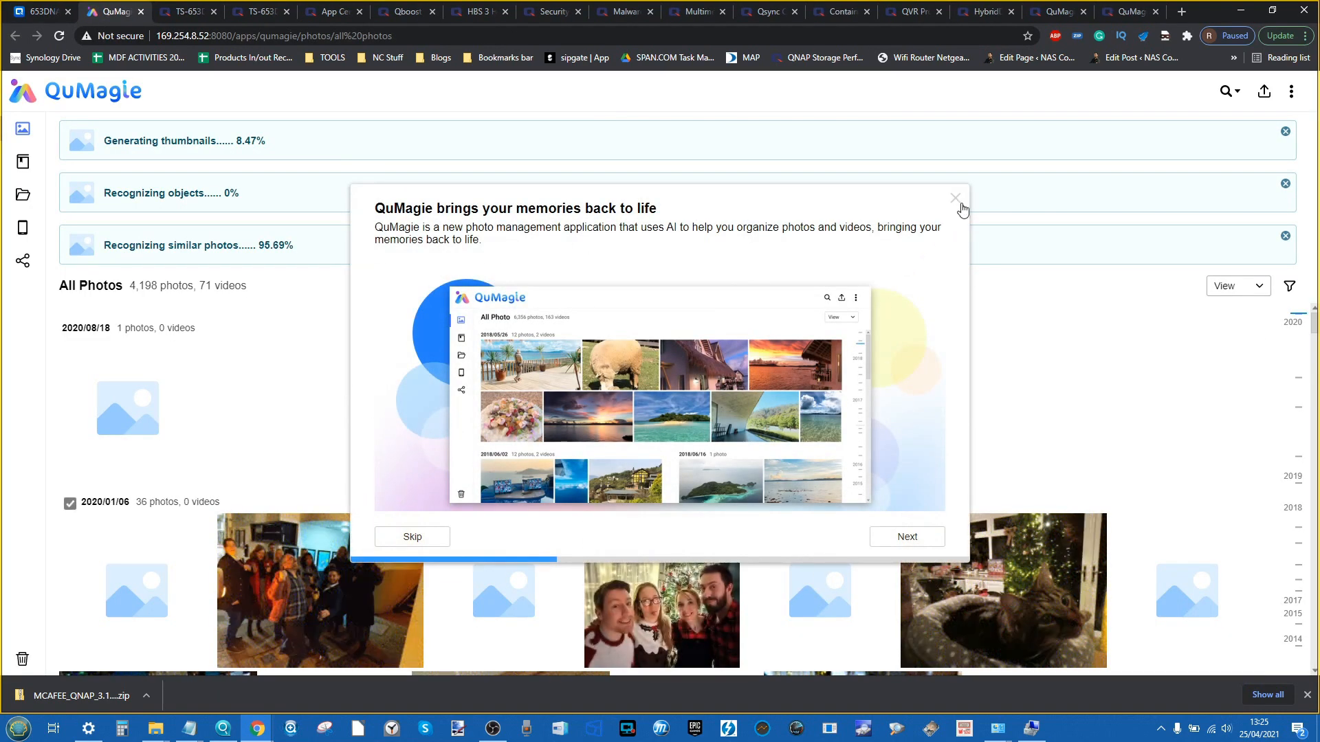
click(955, 198)
scroll(701, 554, down, 4)
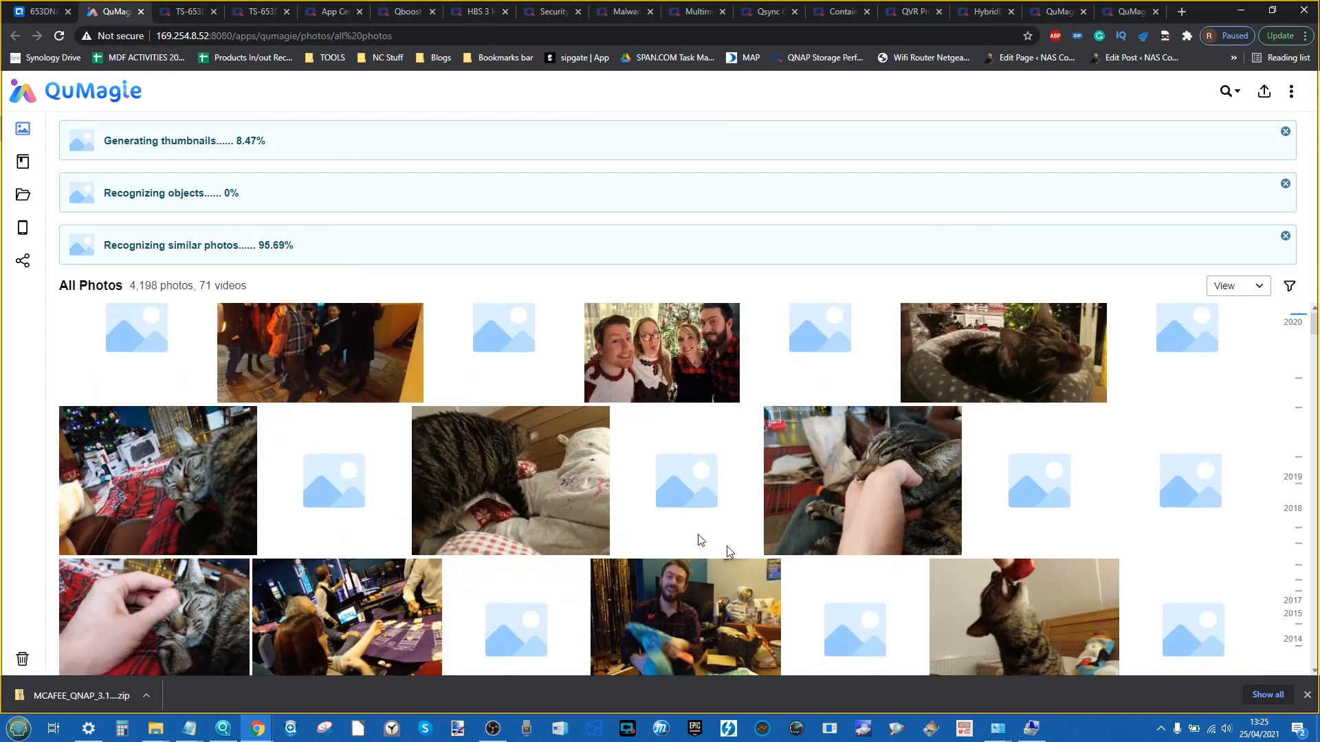
scroll(943, 384, down, 3)
scroll(943, 384, down, 5)
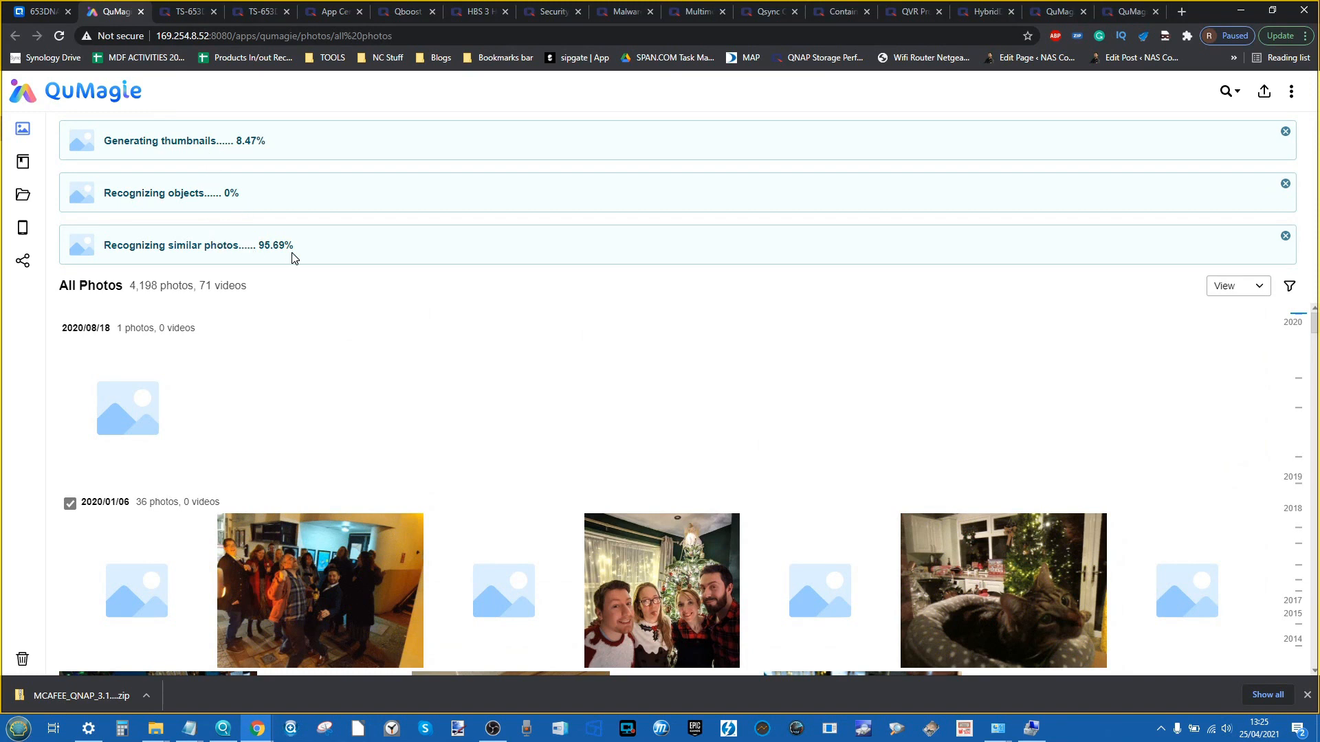
Review QuMagie's Album page, including the People, Things and Places categories and the Media Type section
mouse_move(40, 132)
click(76, 163)
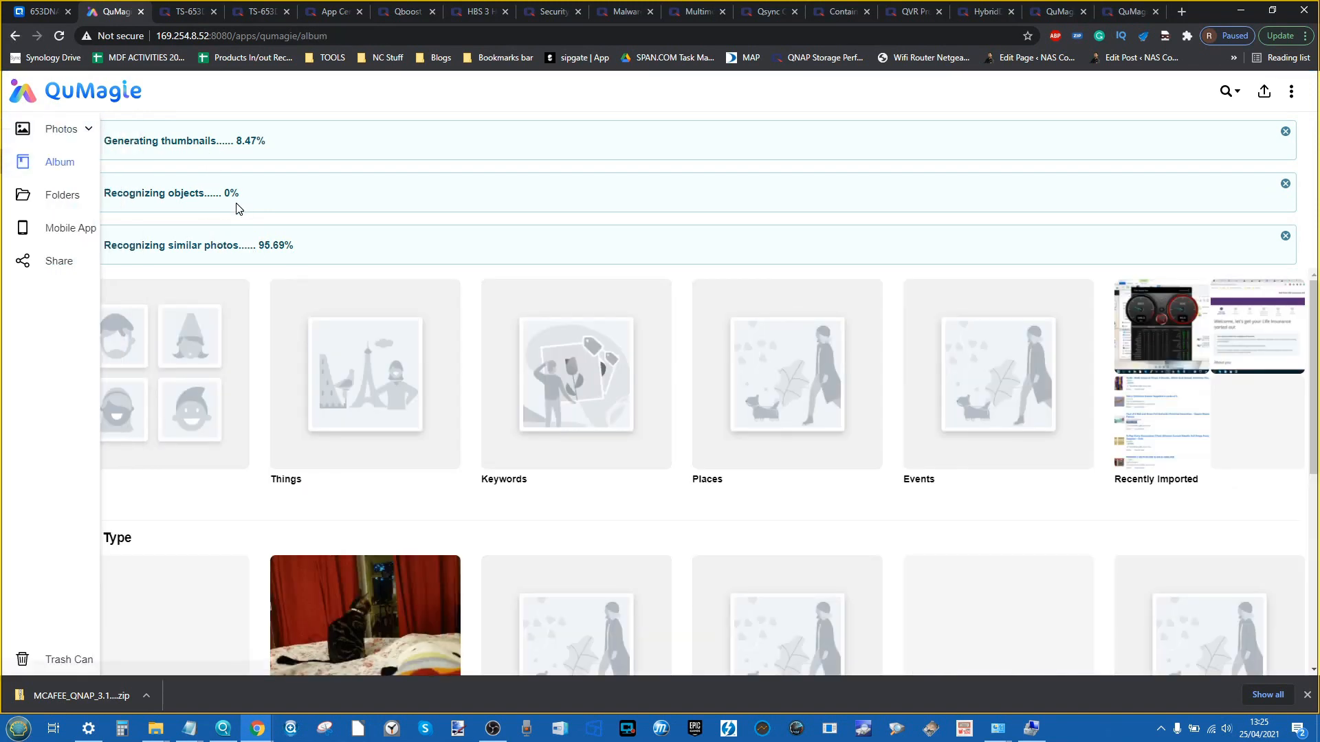
scroll(319, 412, down, 3)
scroll(316, 430, up, 3)
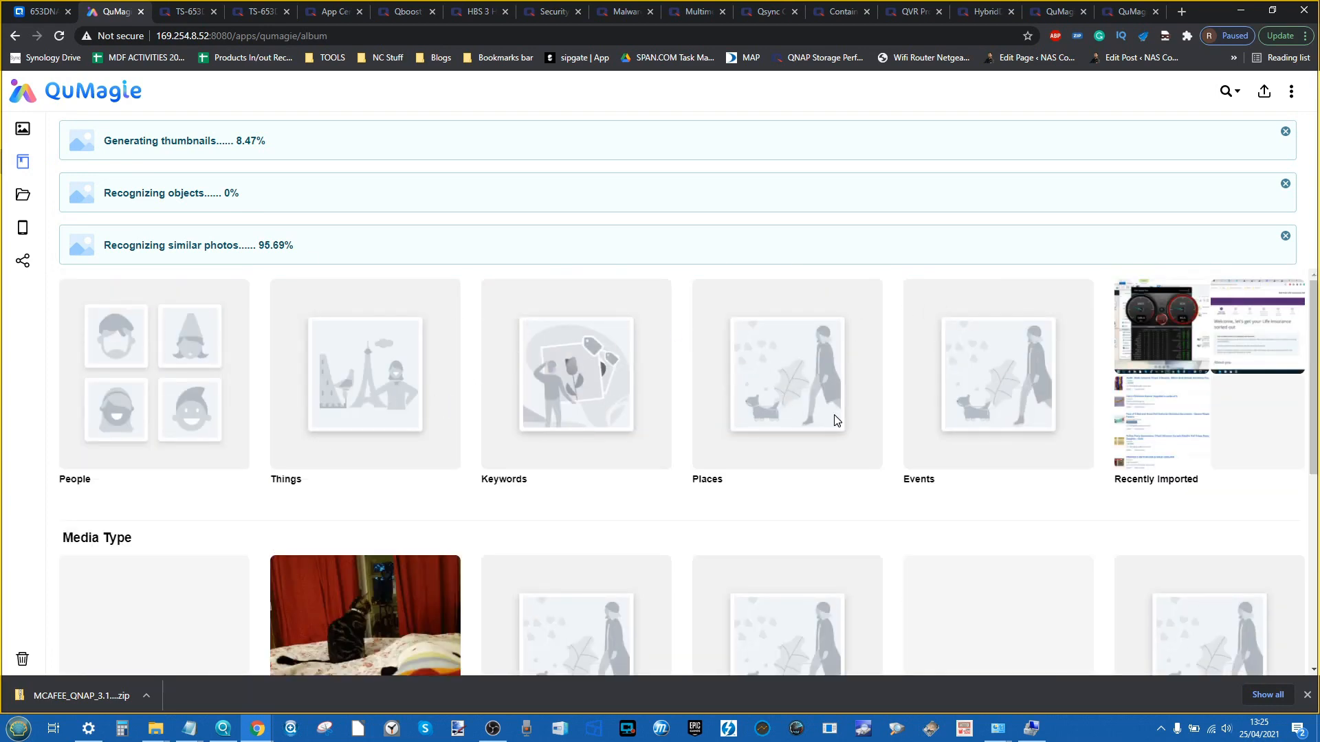
scroll(1191, 441, down, 3)
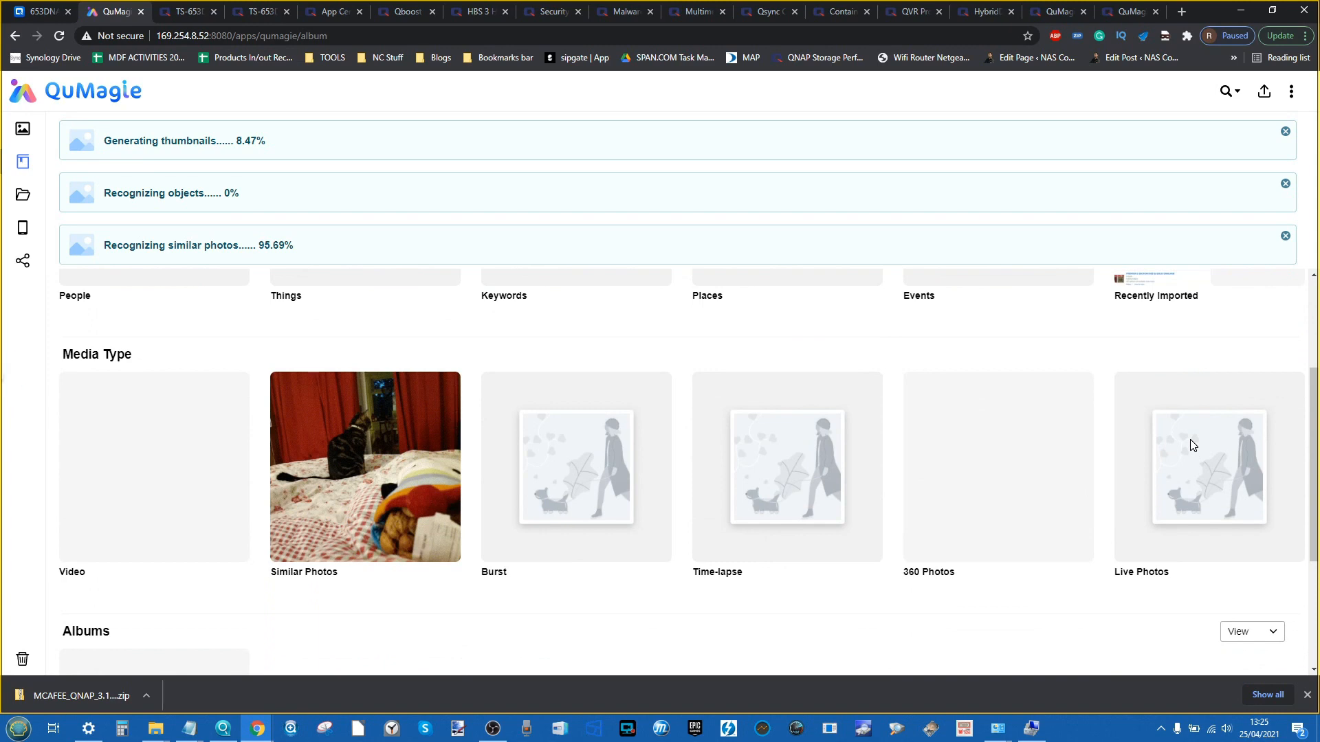
scroll(1191, 443, up, 3)
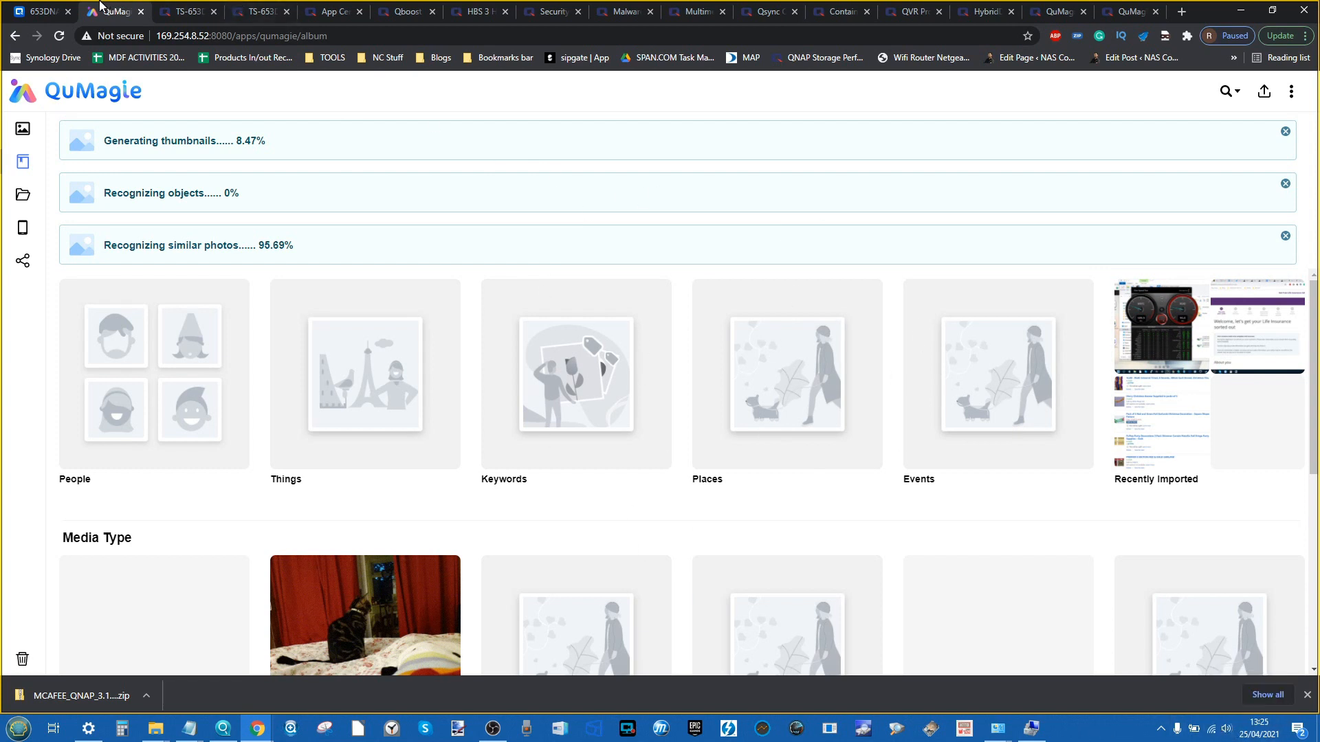
Launch Qsync Central from the NAS App Center, close its introduction, keep Quick Start for next time and reposition its window fully in view
click(59, 11)
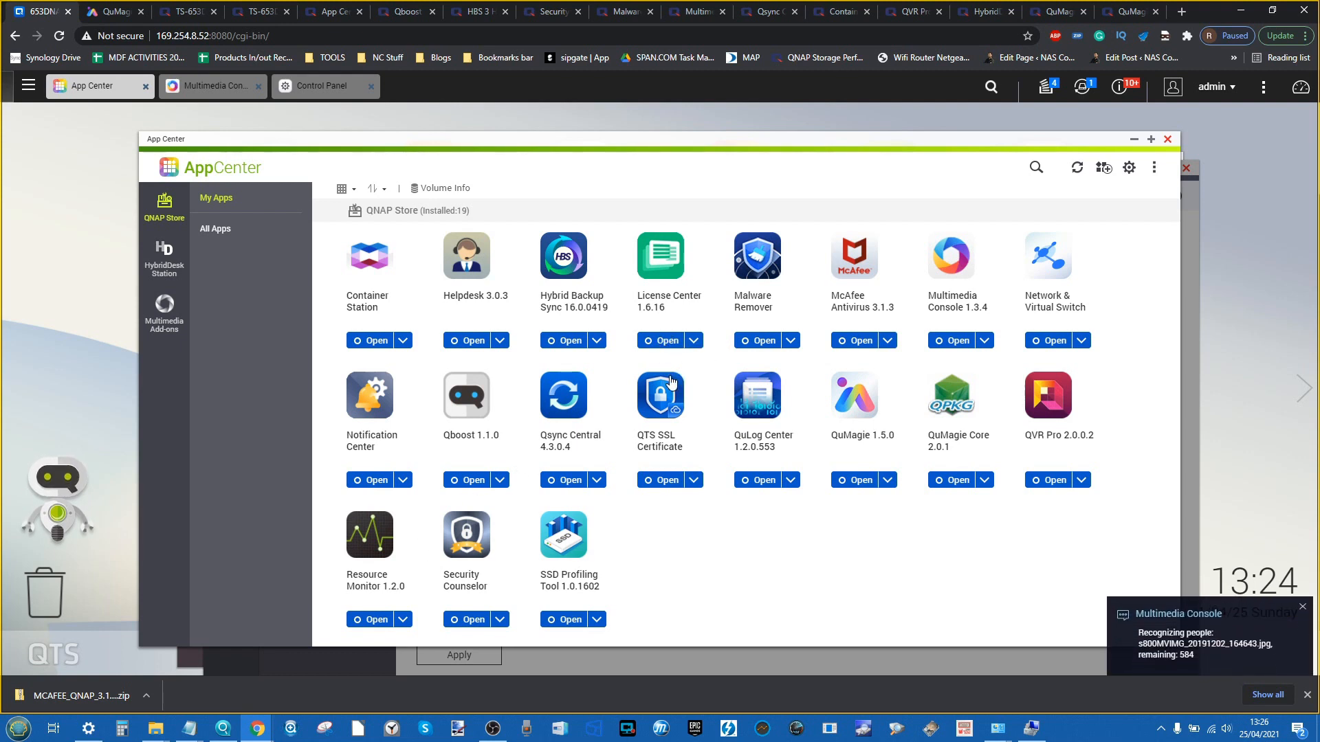
click(565, 409)
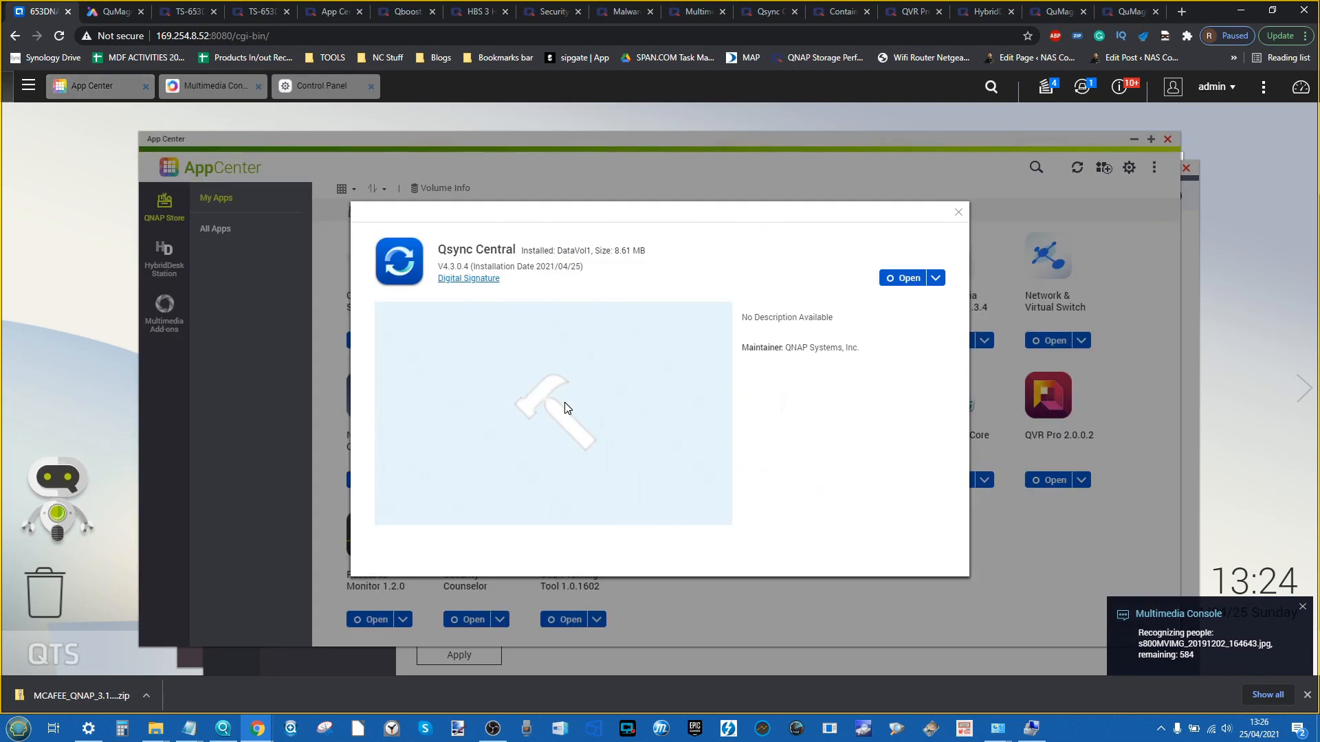
click(901, 278)
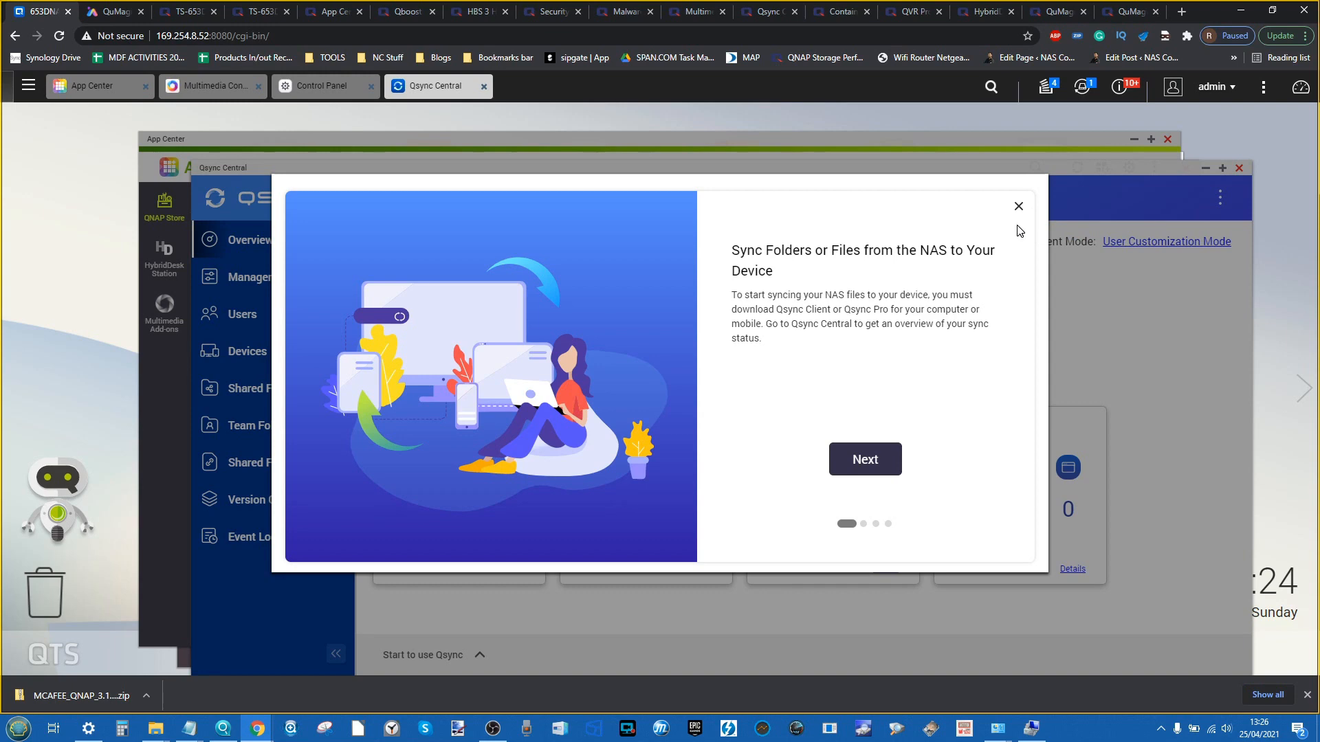
click(1018, 206)
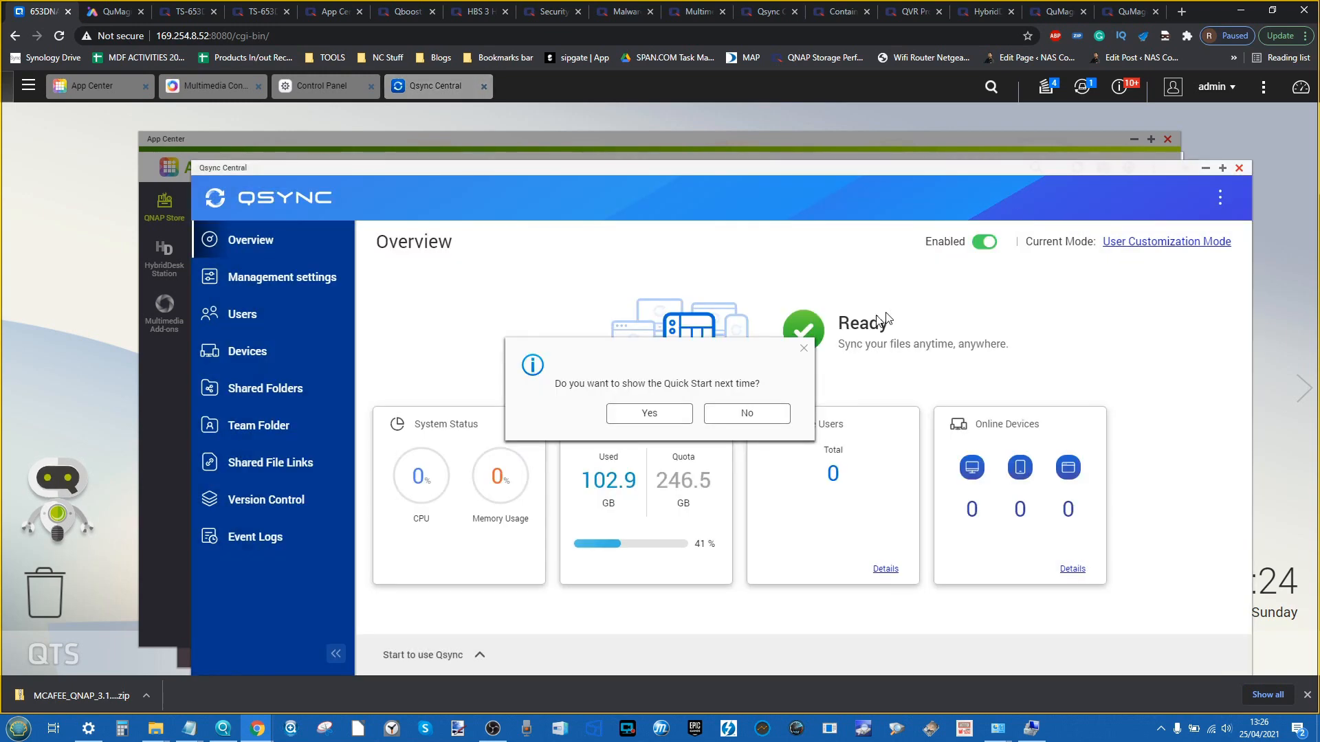
click(660, 413)
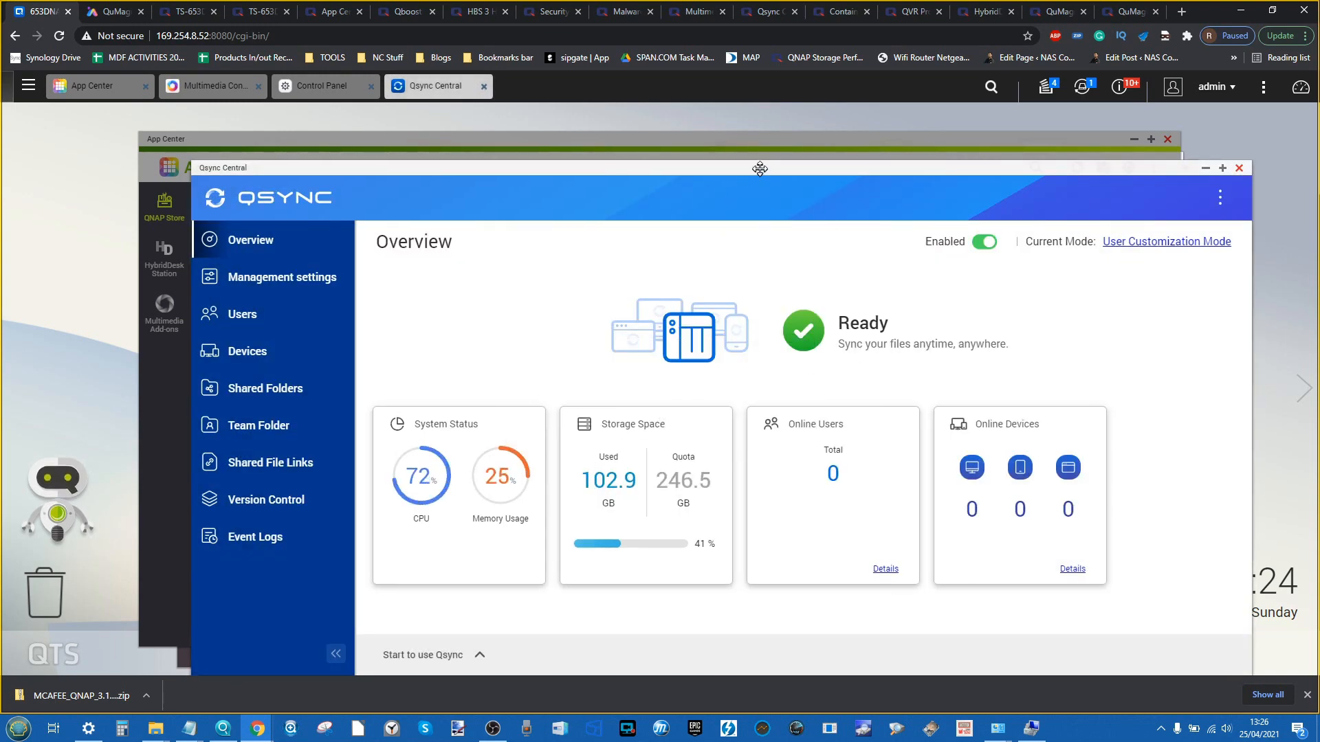
drag(760, 168, 695, 130)
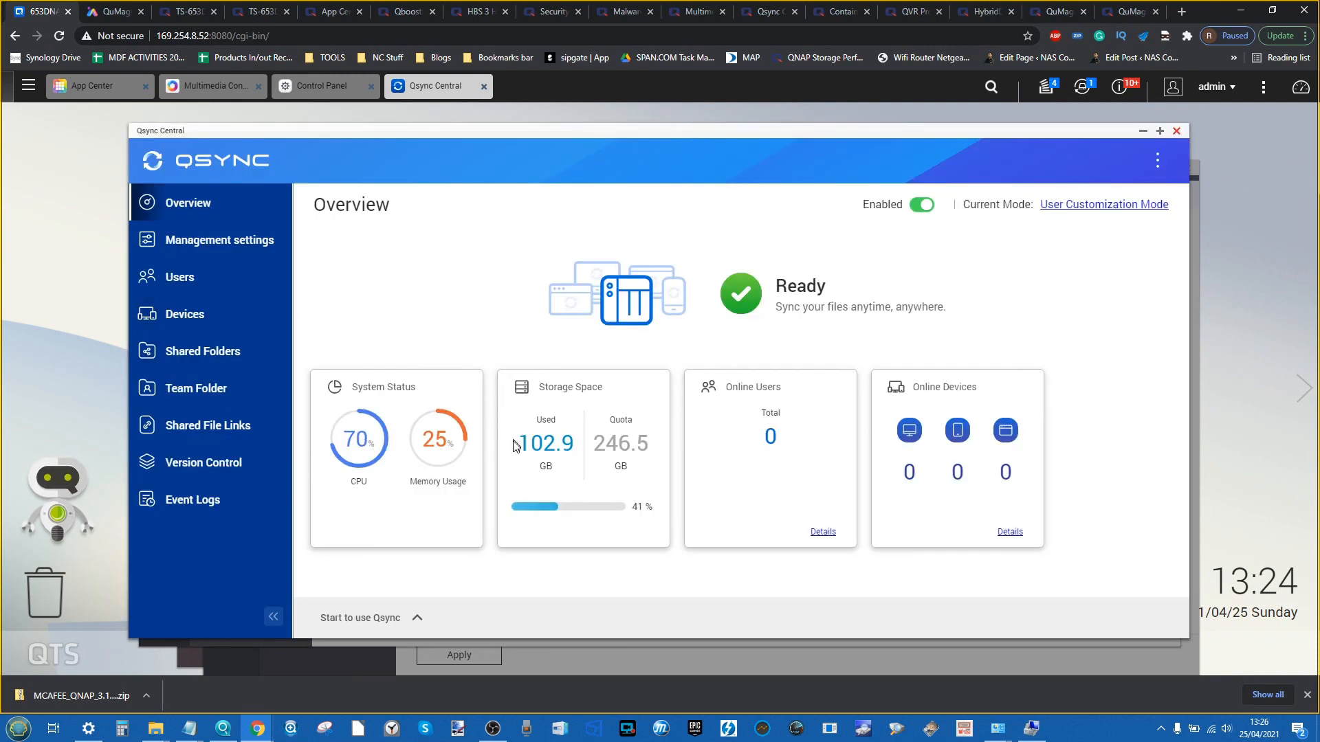
Review Qsync Central's Management settings, Users, Devices, Shared Folders, Team Folder and Shared File Links pages
click(226, 249)
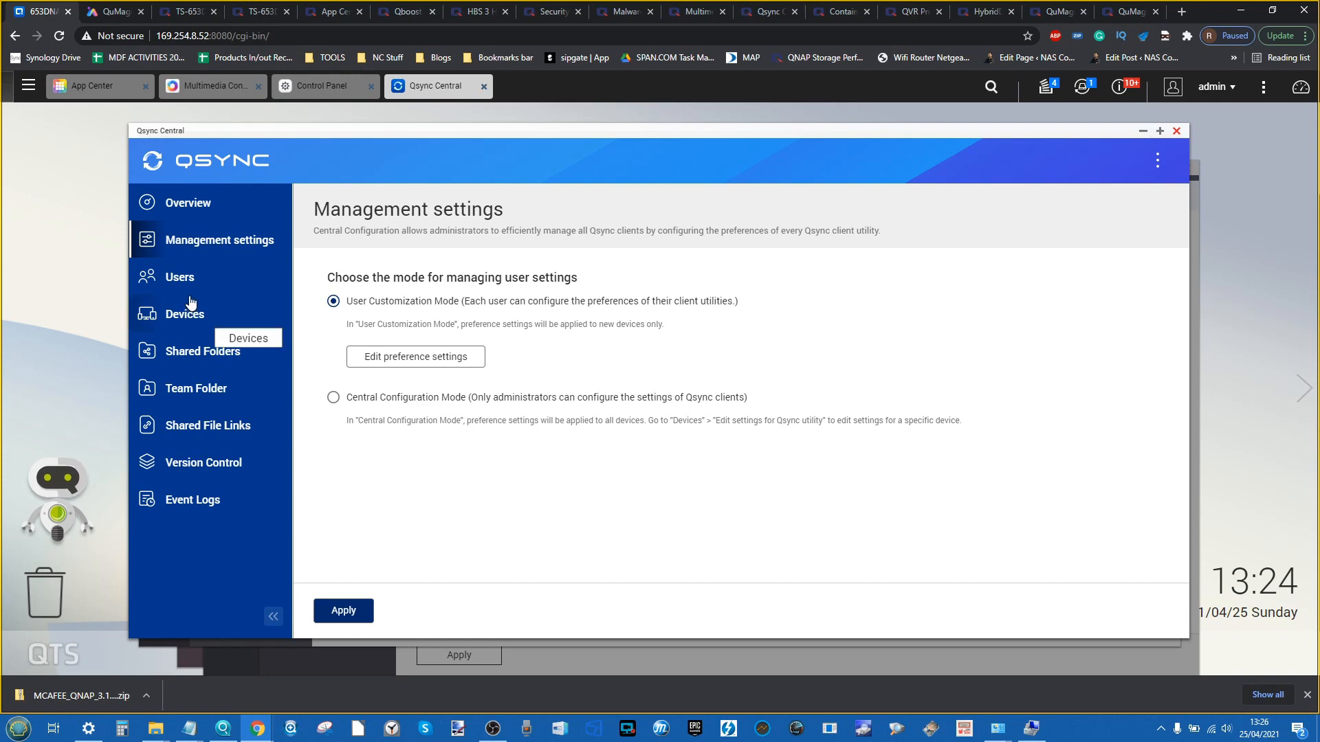
click(180, 278)
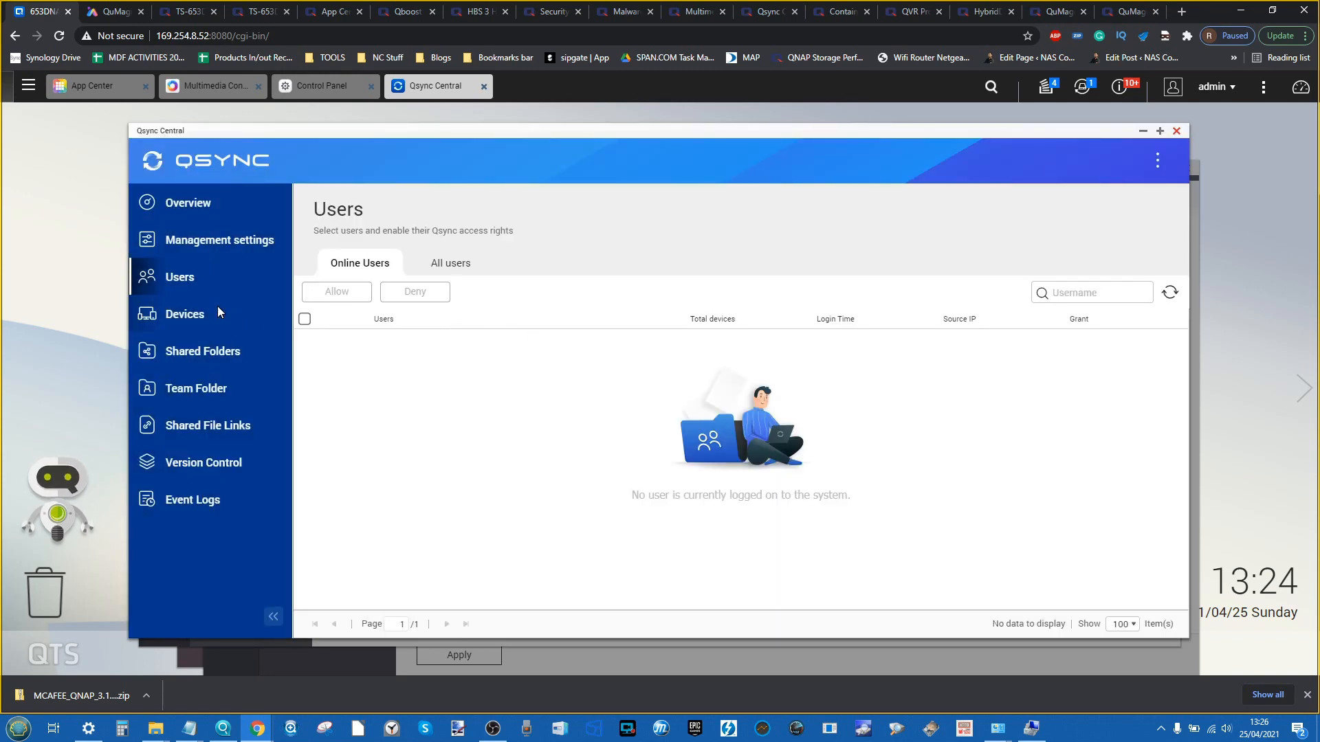
click(218, 309)
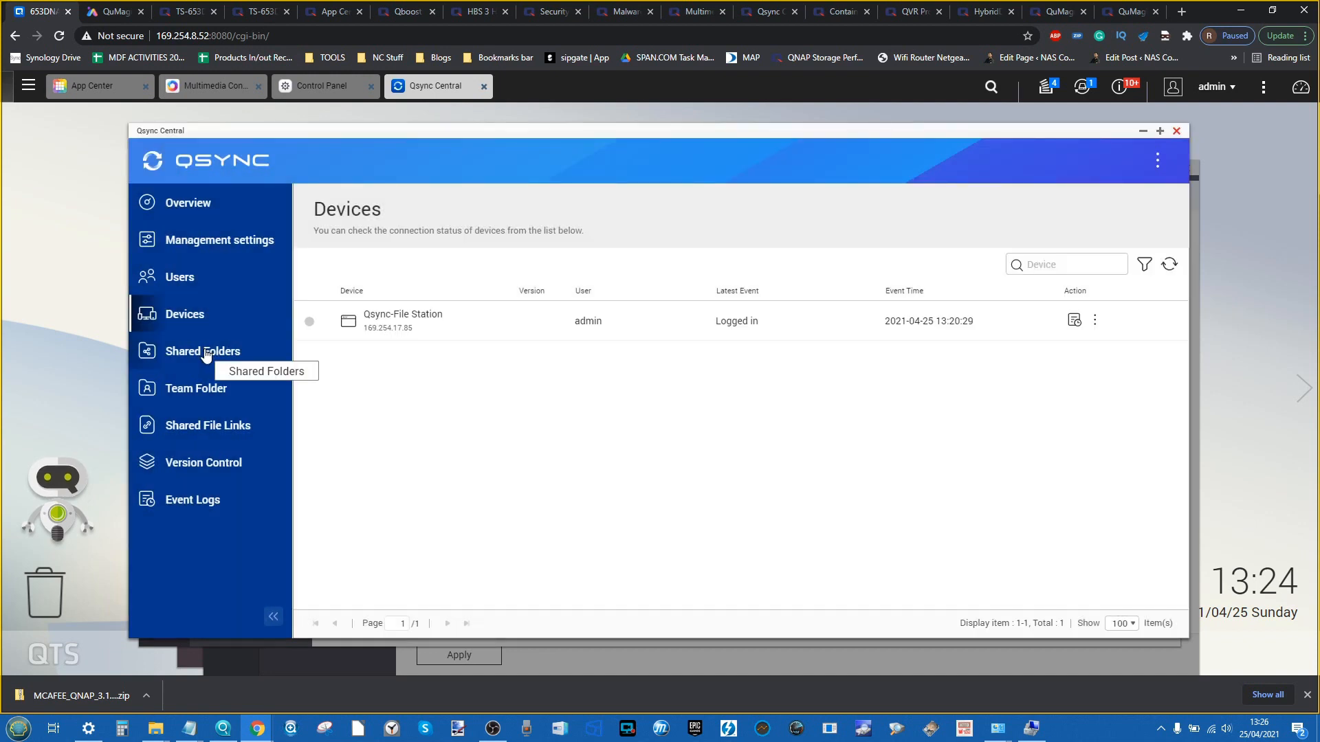
click(205, 352)
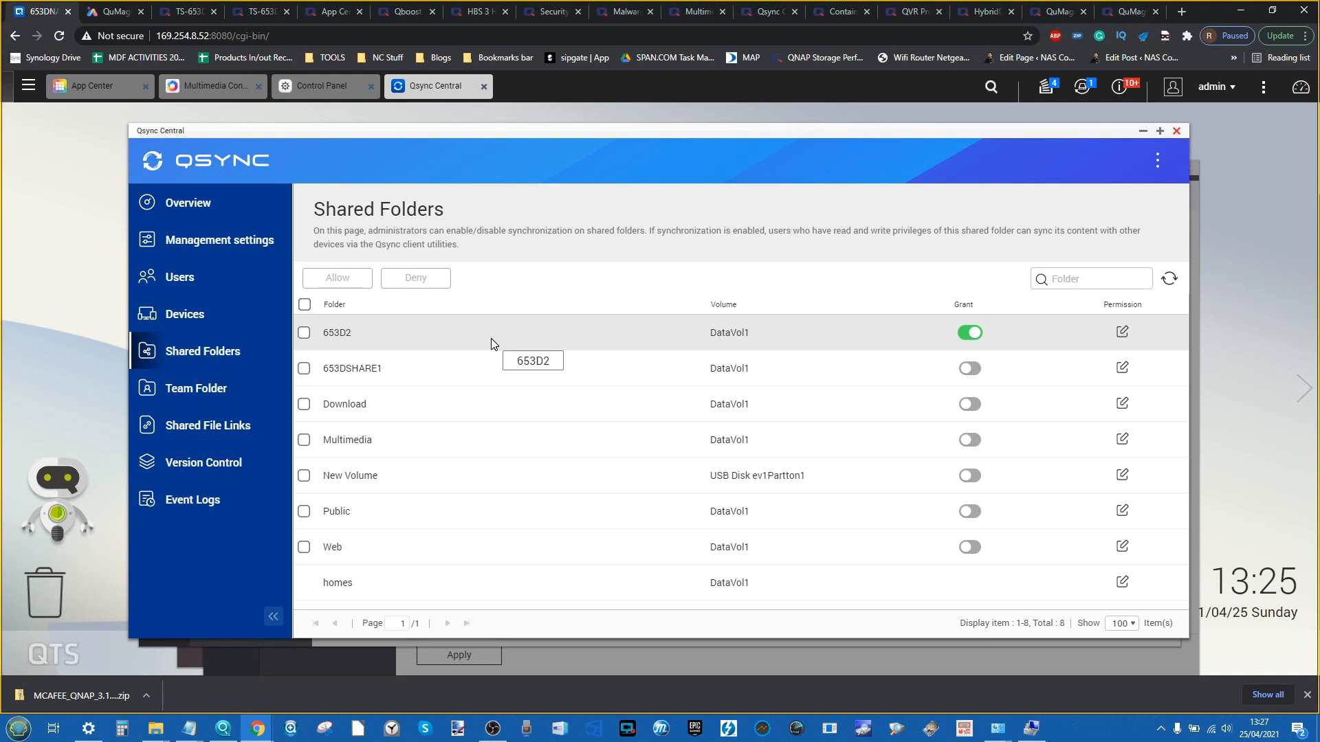
click(177, 391)
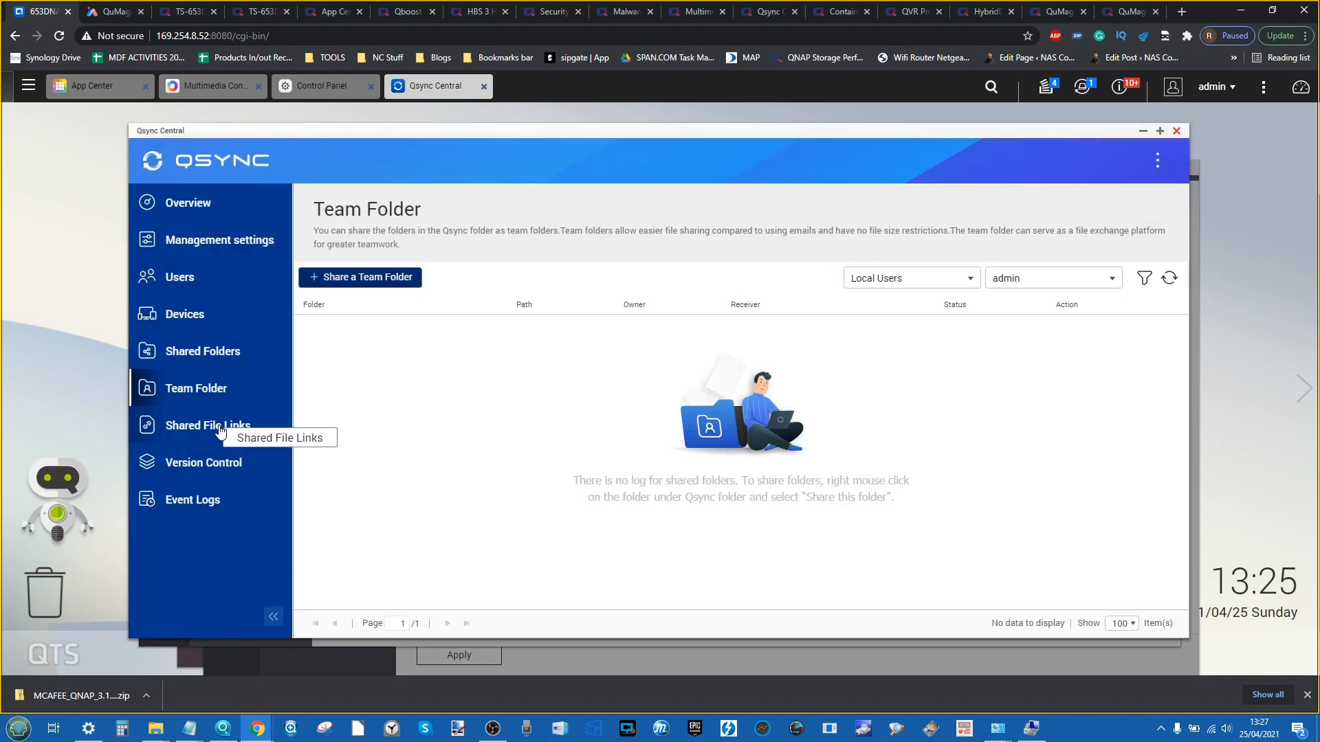
click(218, 425)
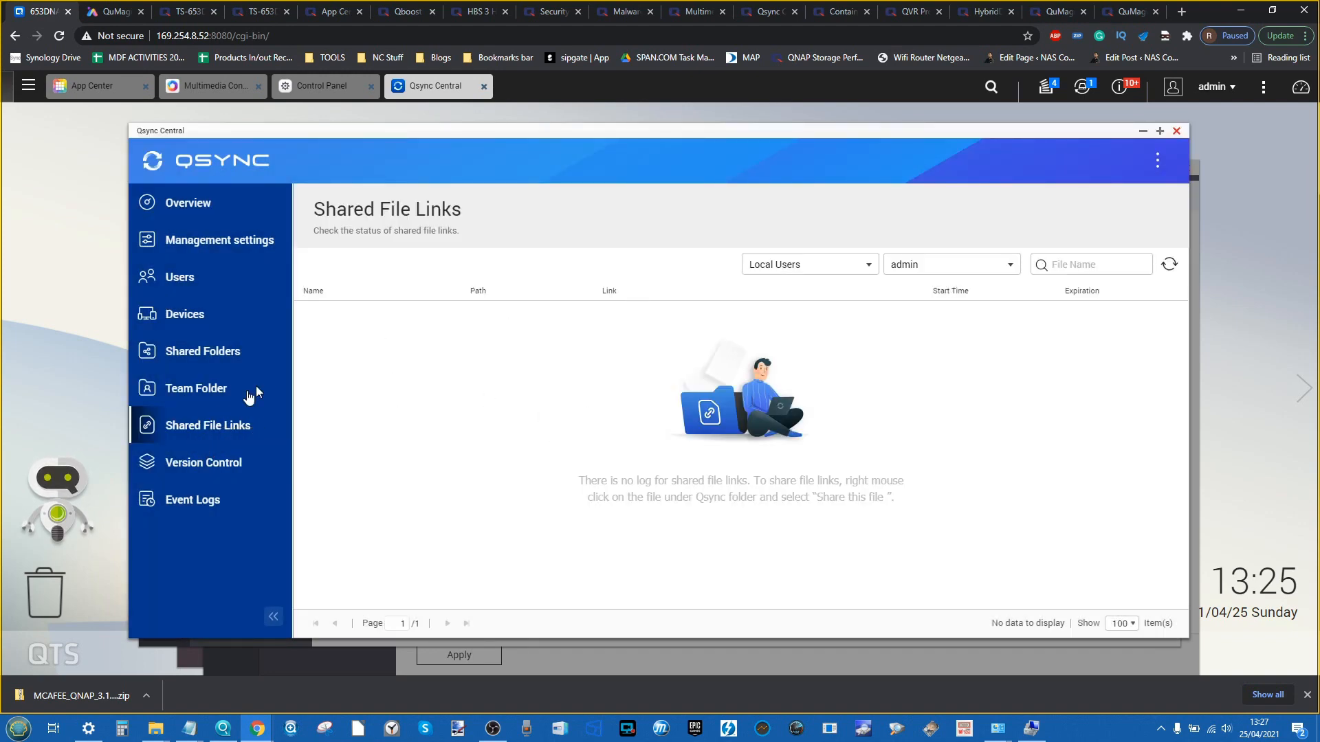
Check Qsync Central's Version Control settings, including the Advanced options, then close Qsync Central and return to the installed apps list
click(196, 463)
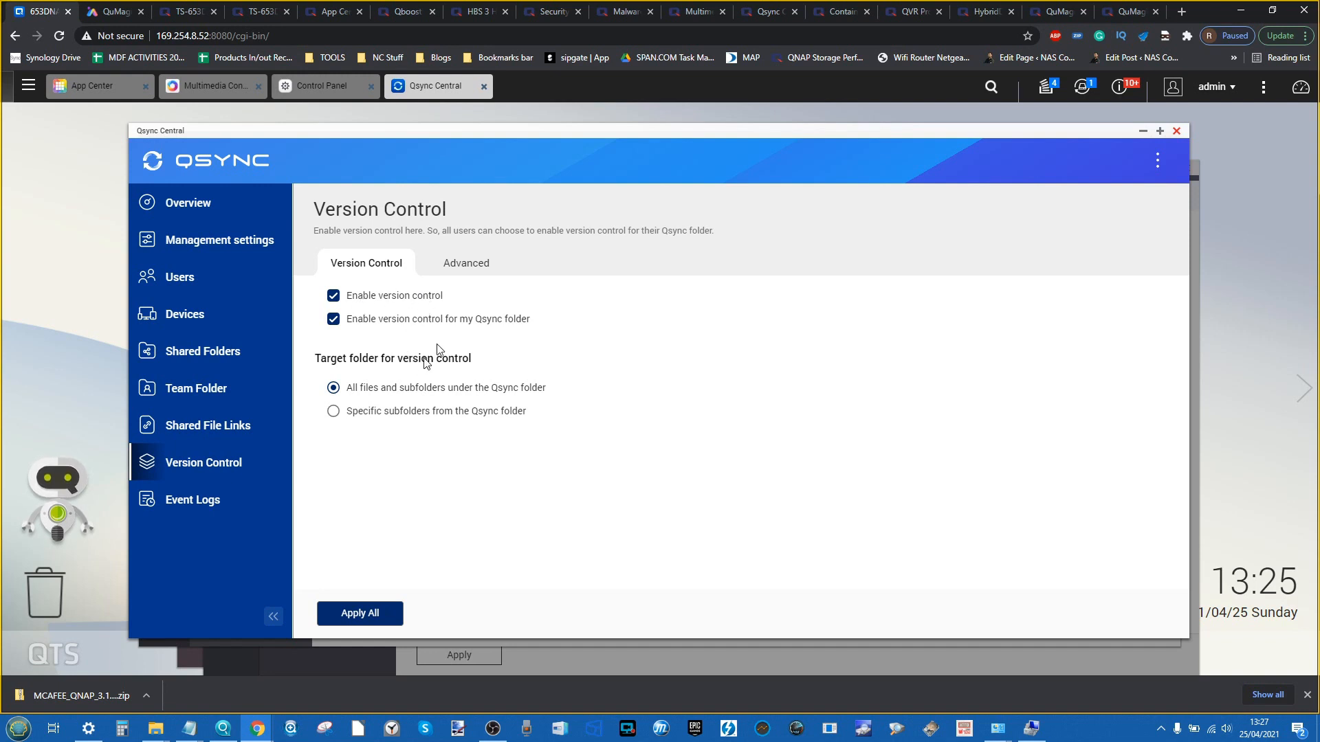
click(477, 265)
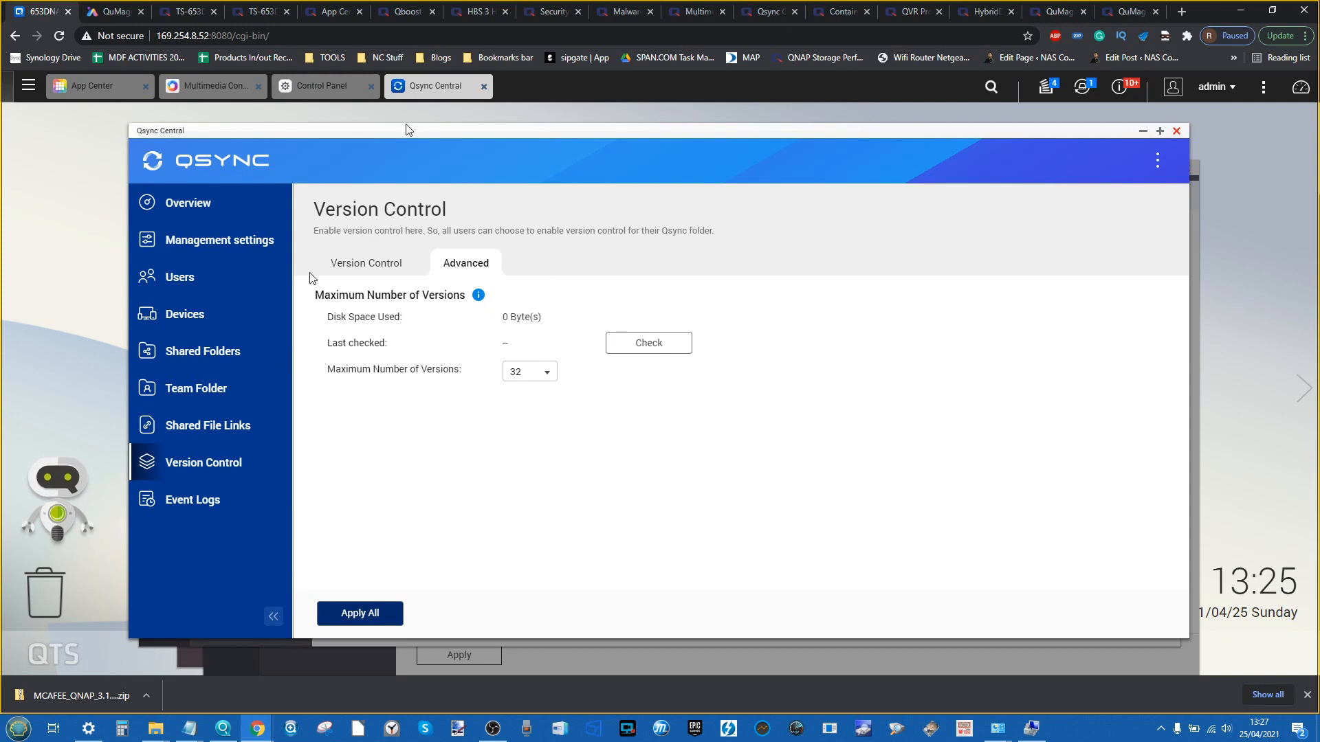
click(1176, 131)
click(959, 213)
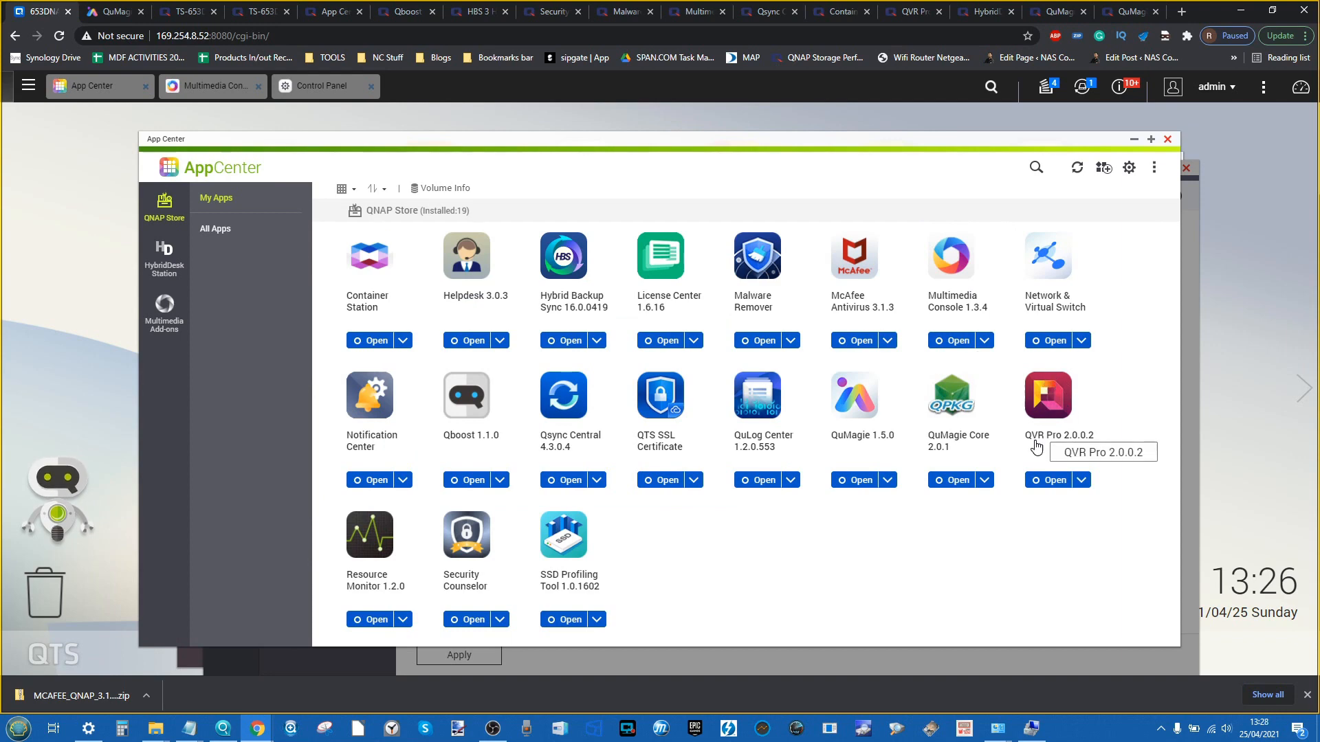
Launch QVR Pro, run its Initial Setup with the date and time settings confirmed, and minimize it during installation
click(1035, 483)
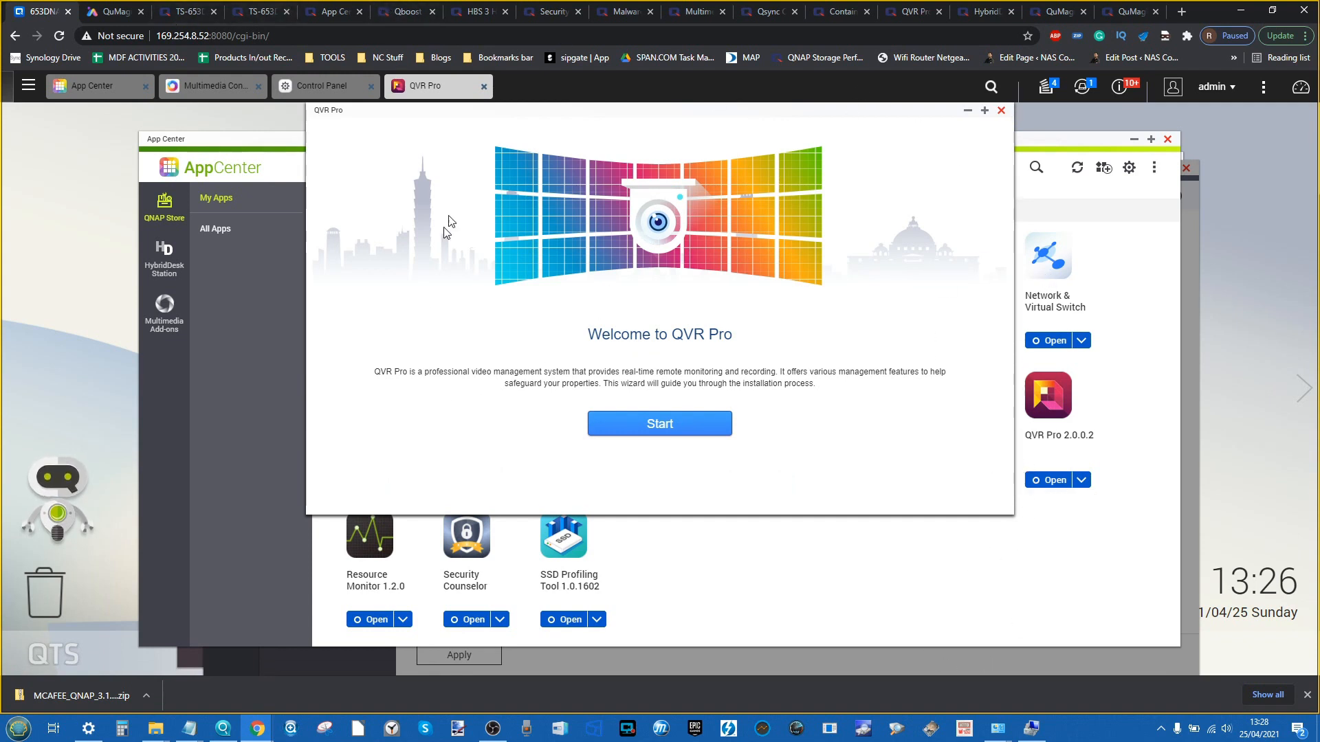
drag(538, 112, 534, 205)
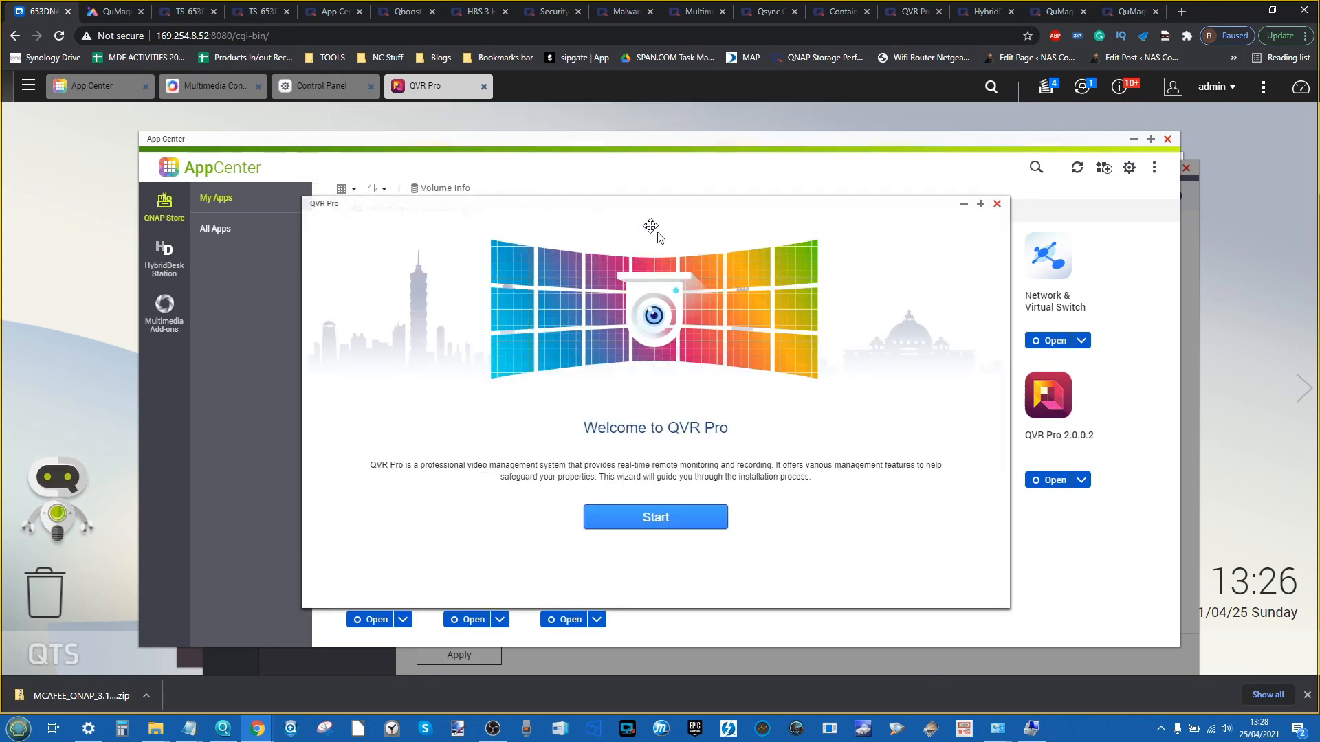
click(654, 519)
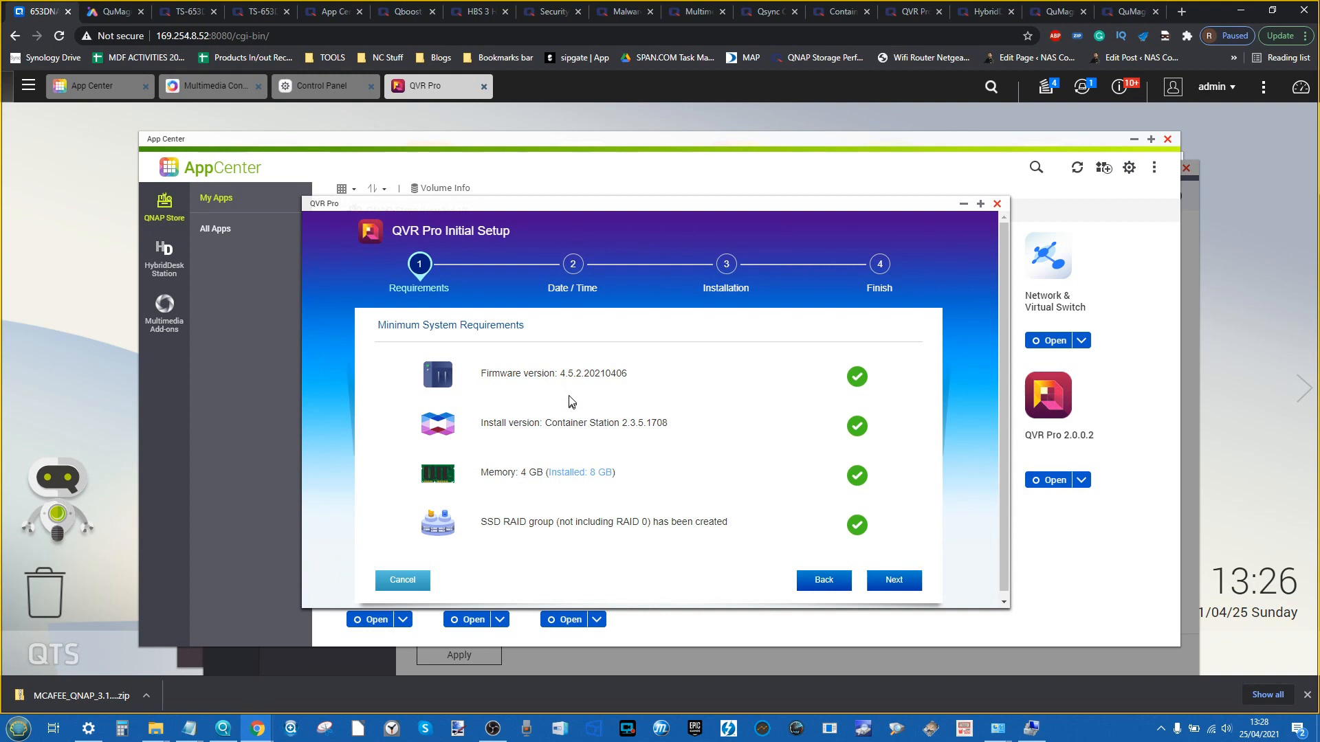
scroll(576, 396, down, 1)
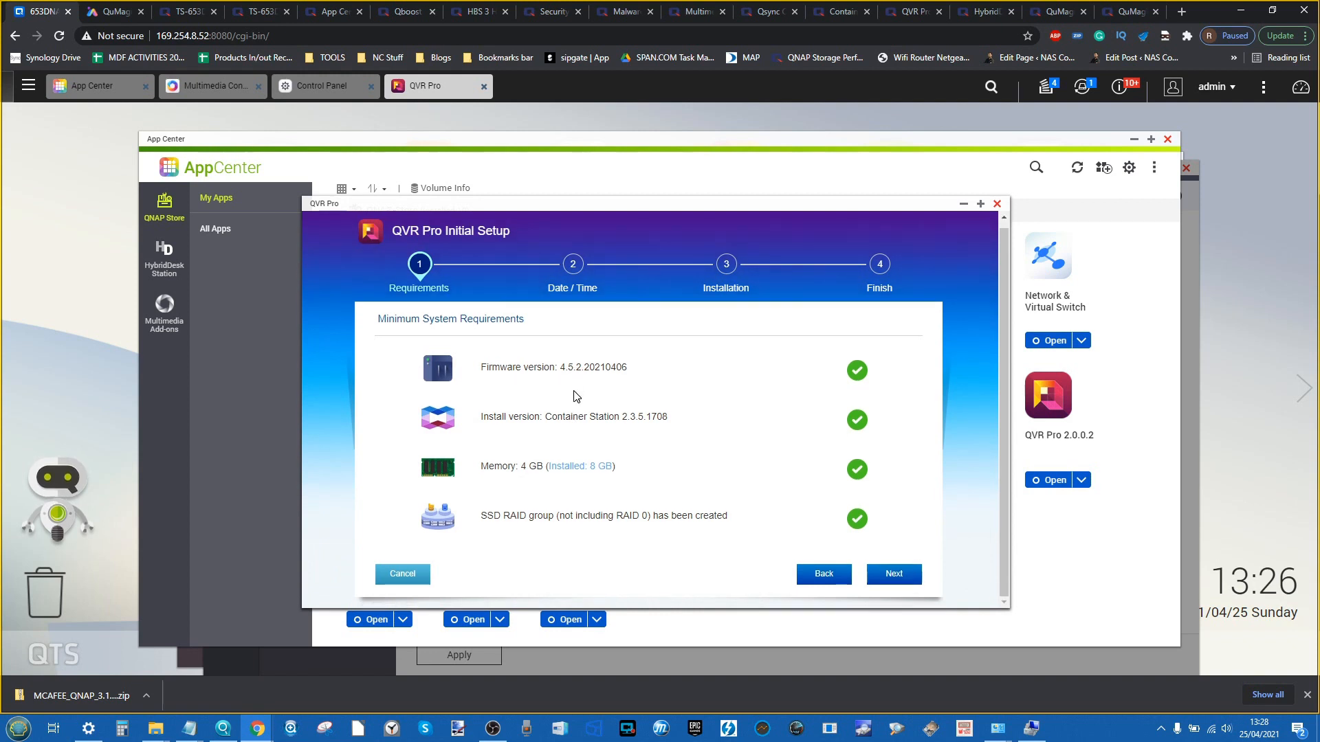
click(900, 577)
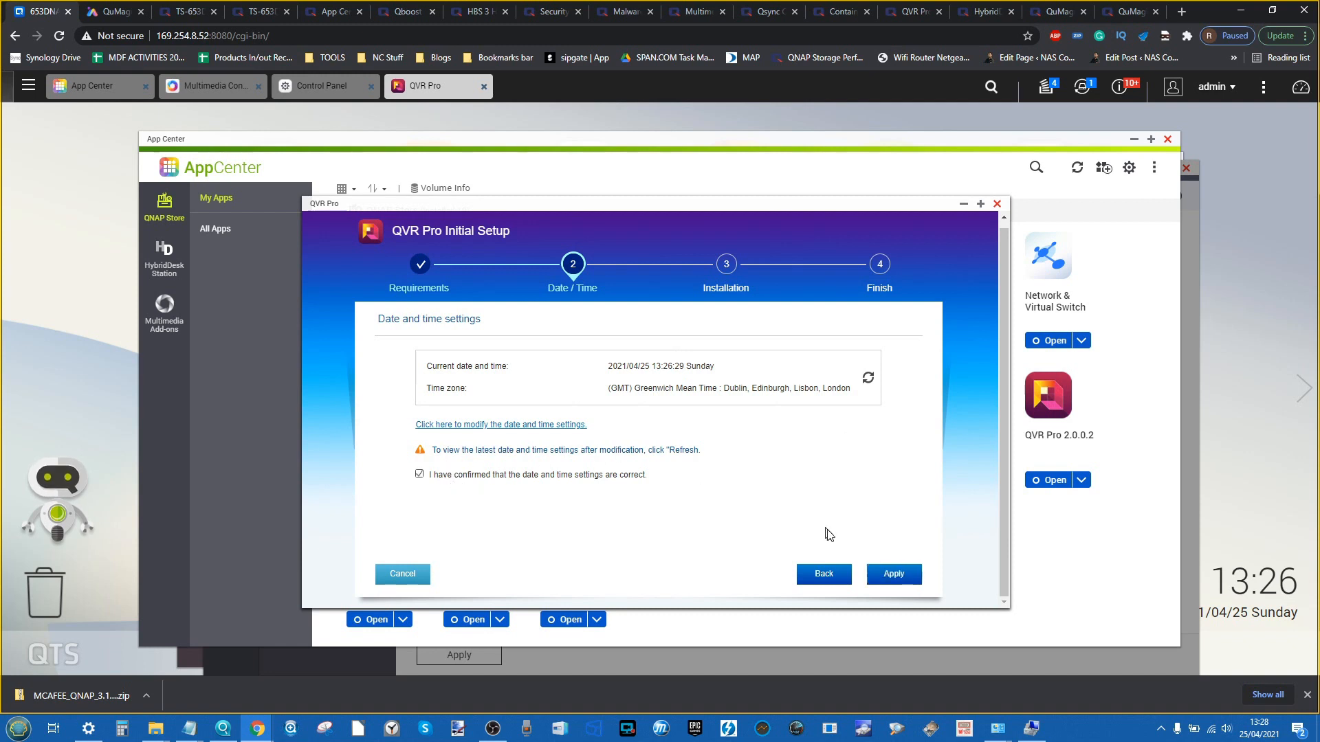
click(888, 569)
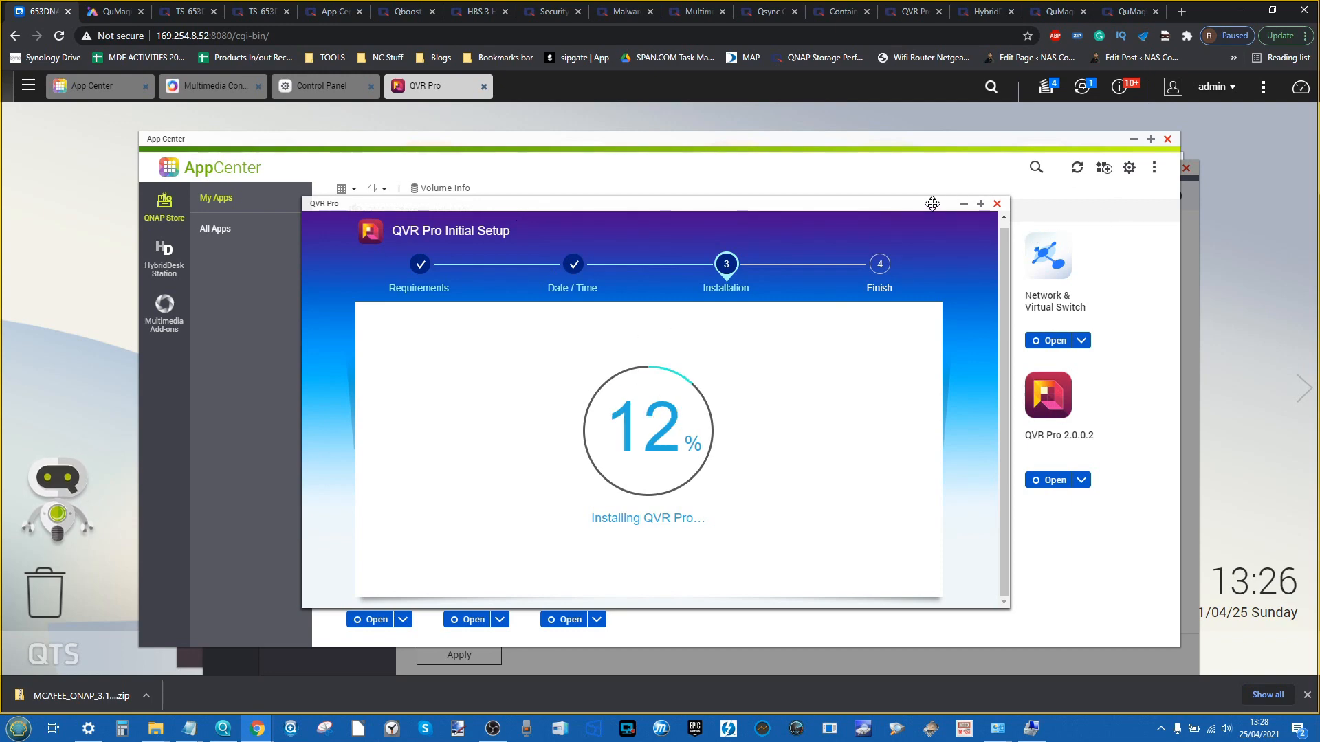
click(963, 206)
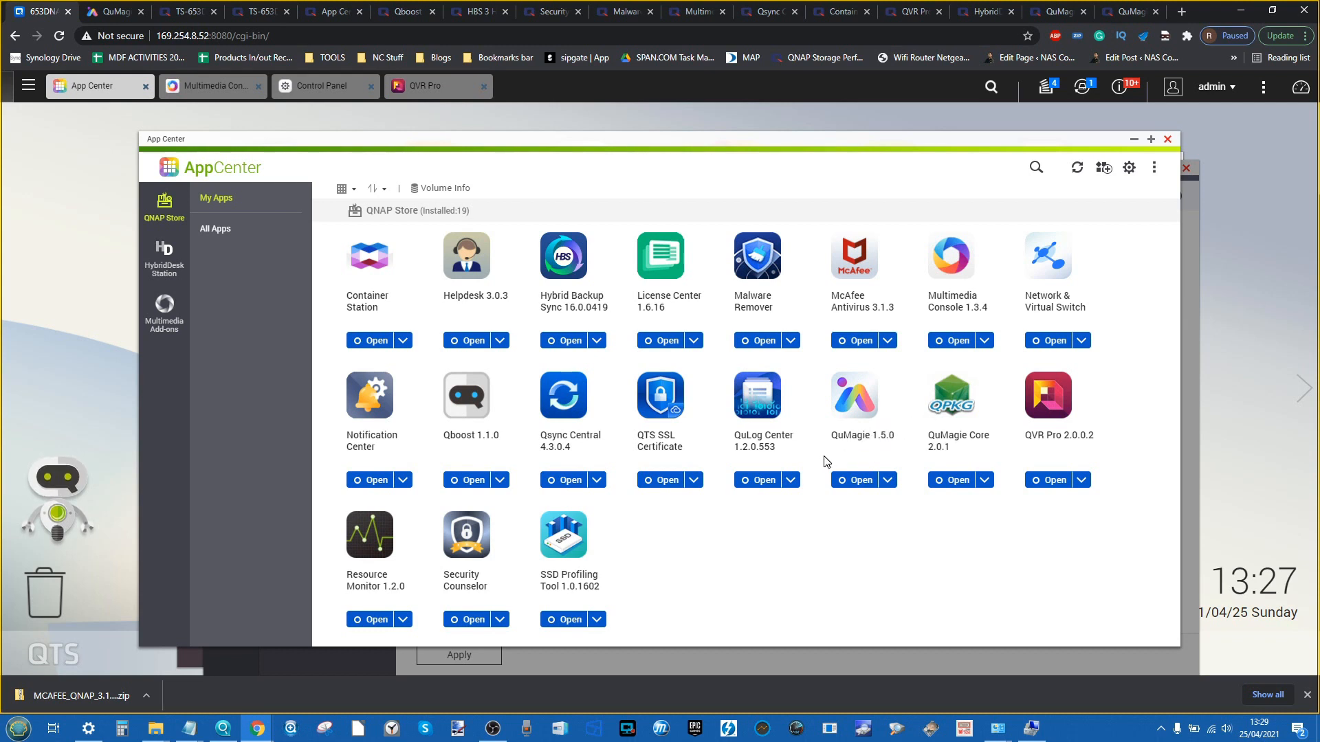
Launch Network & Virtual Switch from its App Center details, skip the Quick Start and keep the guide for next time
click(1059, 259)
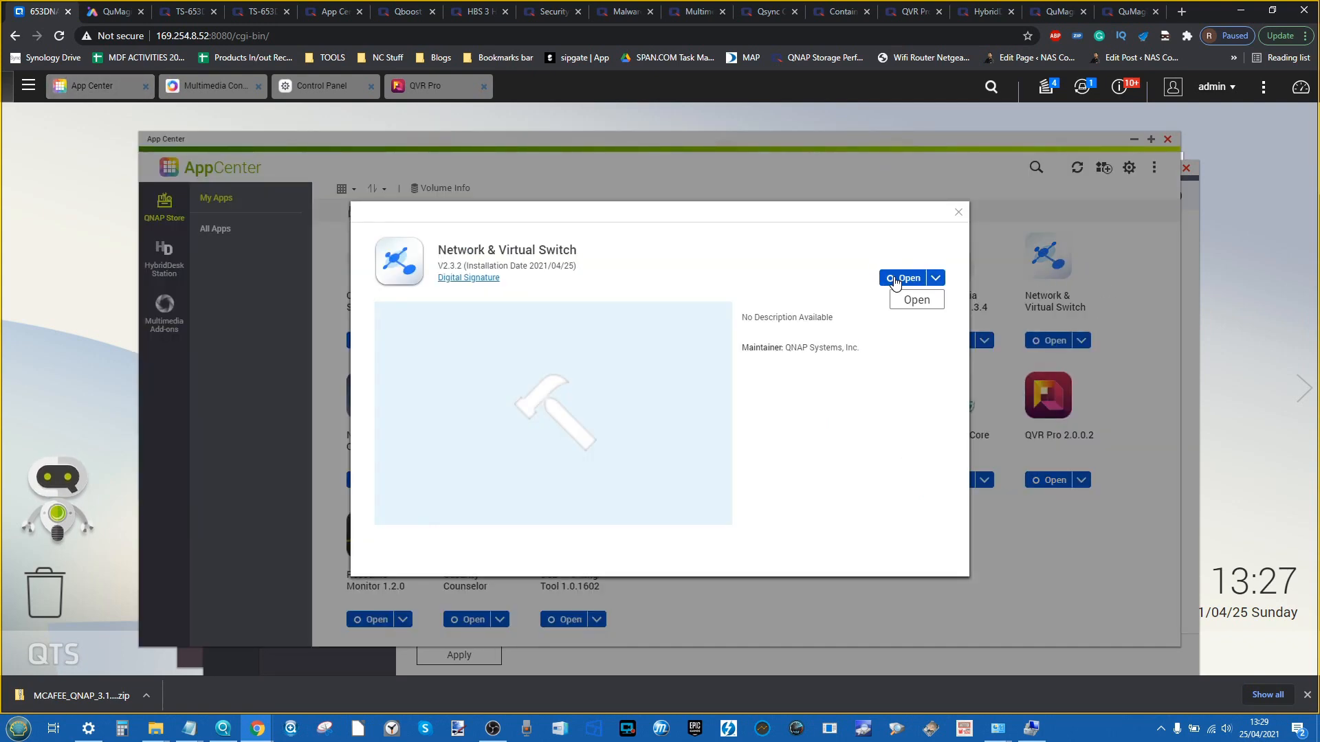
click(893, 280)
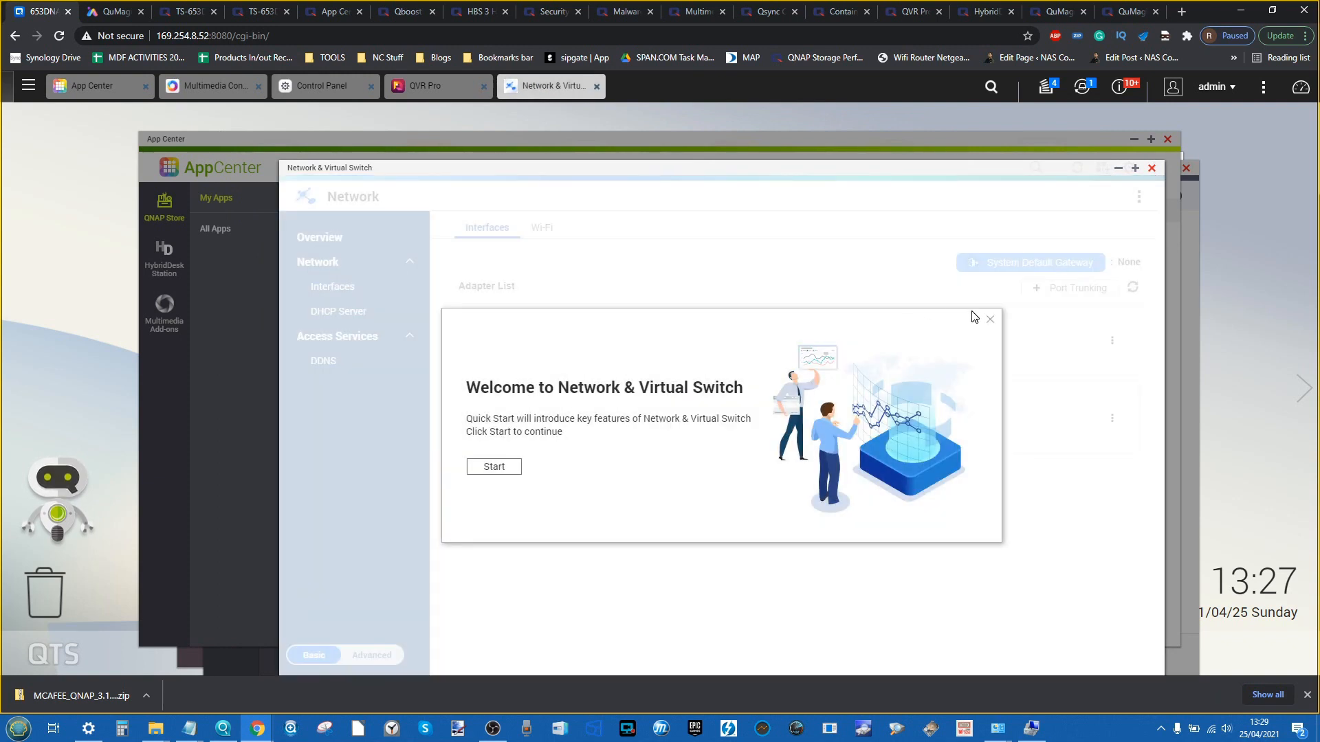
click(493, 468)
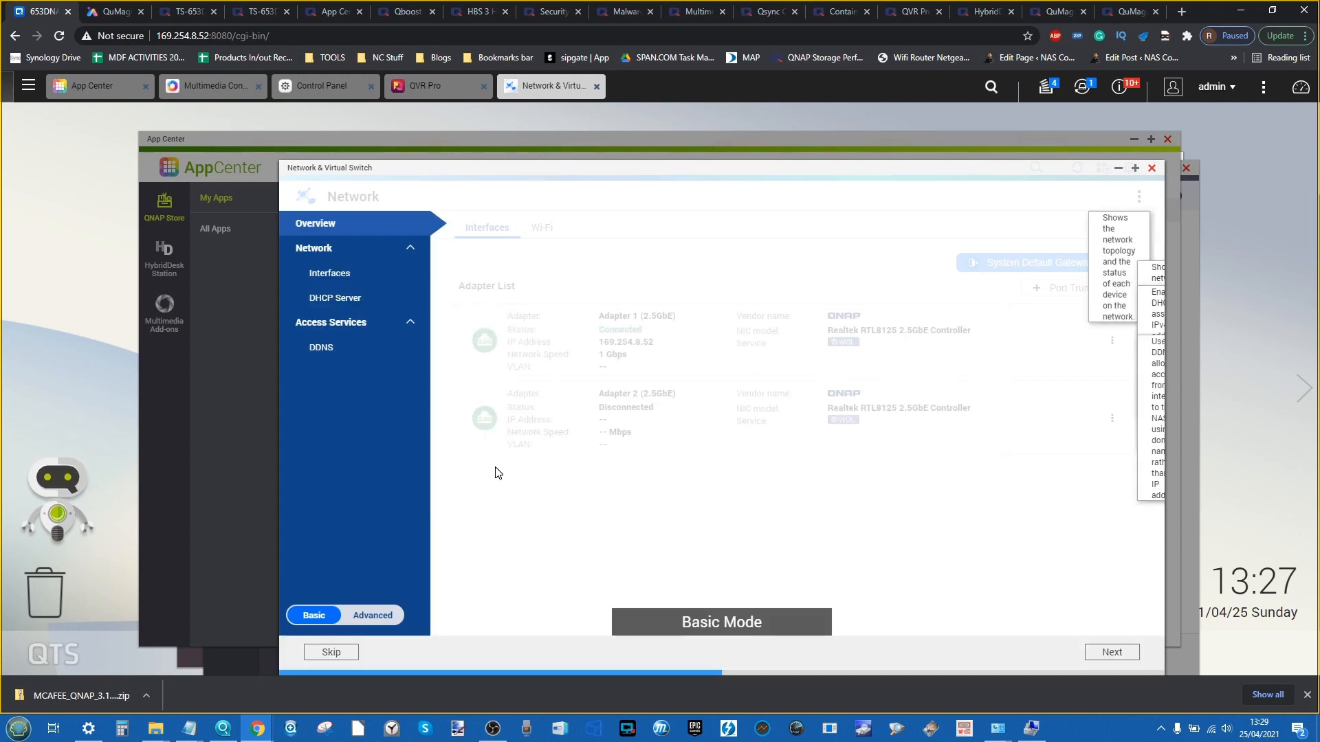
click(330, 653)
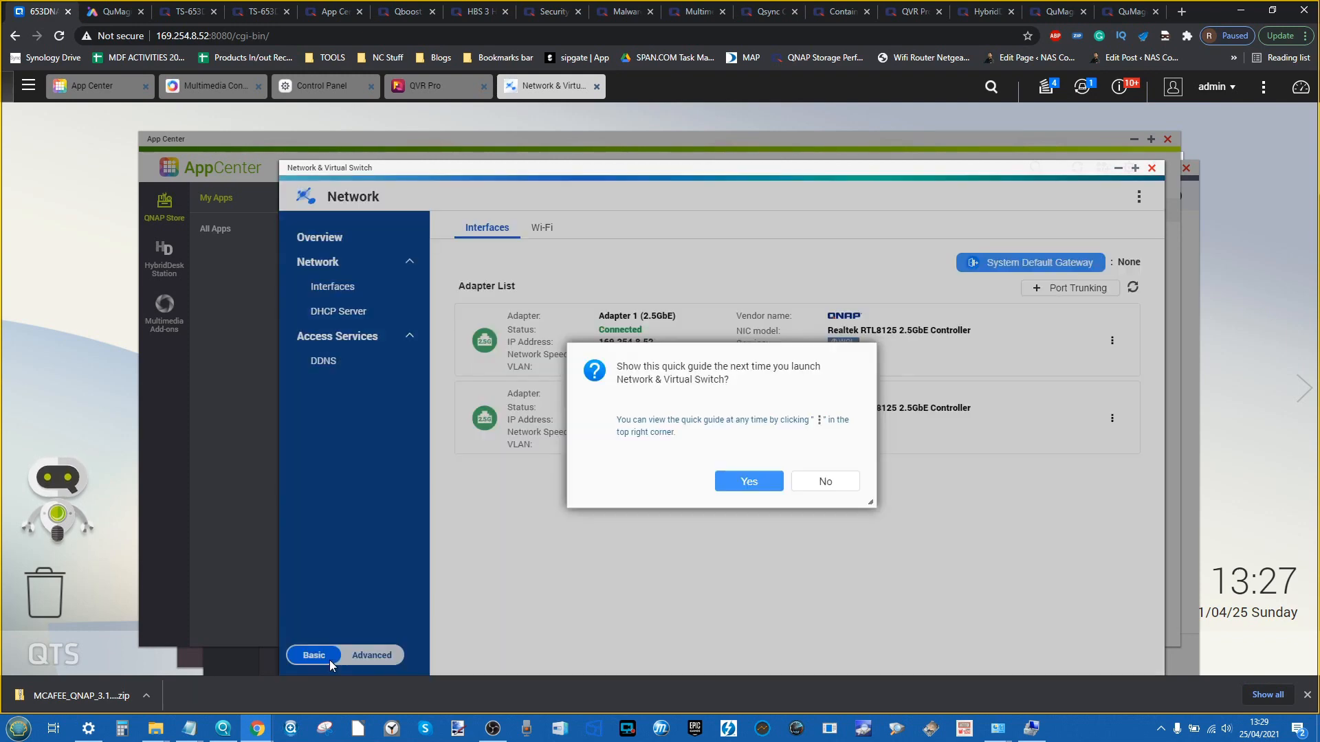
click(749, 474)
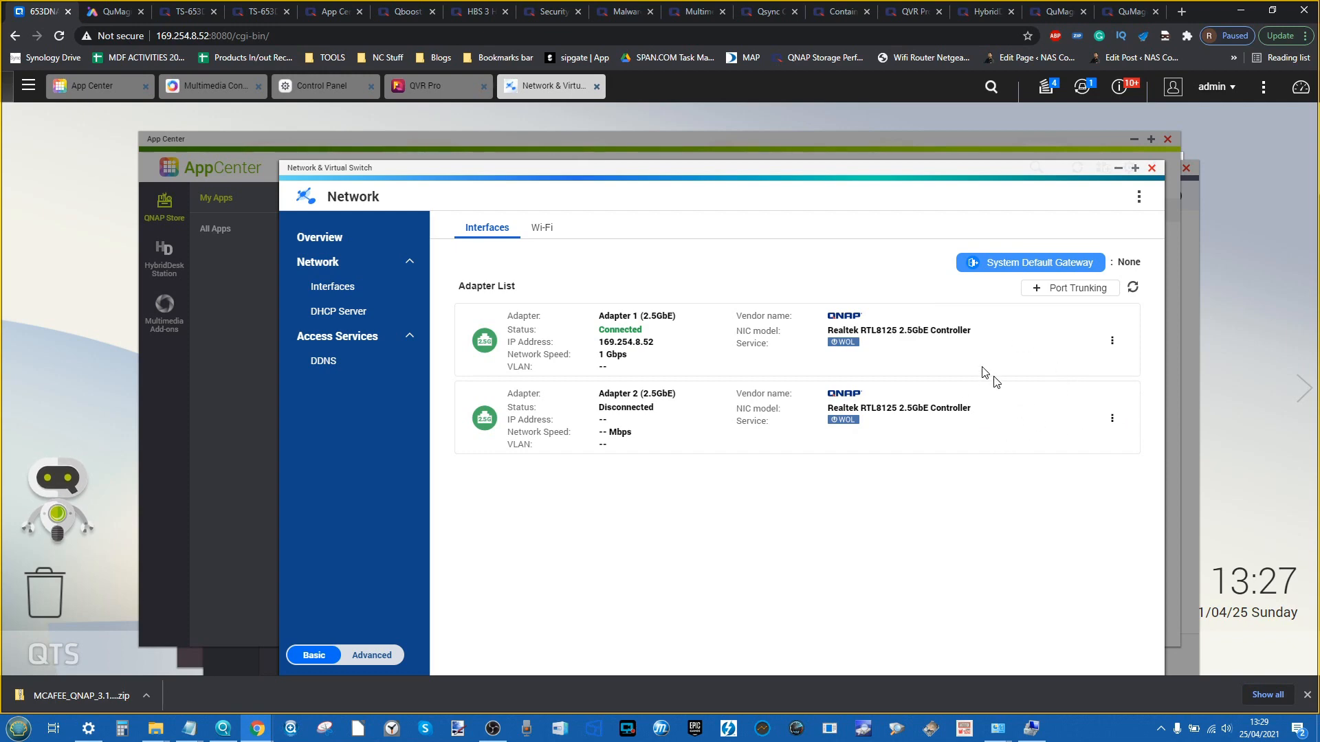
Switch Network & Virtual Switch to Advanced mode, skip the Quick Start and choose not to show it again
click(374, 655)
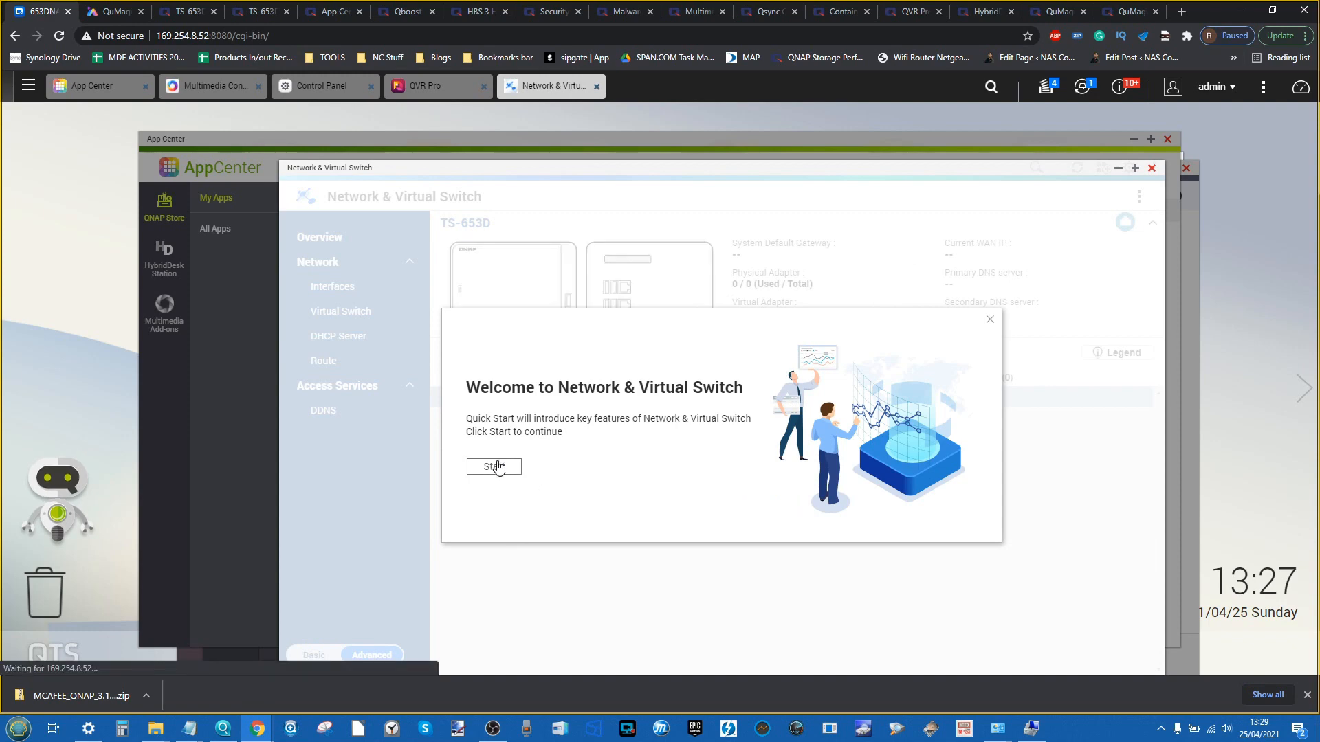
click(496, 466)
click(323, 655)
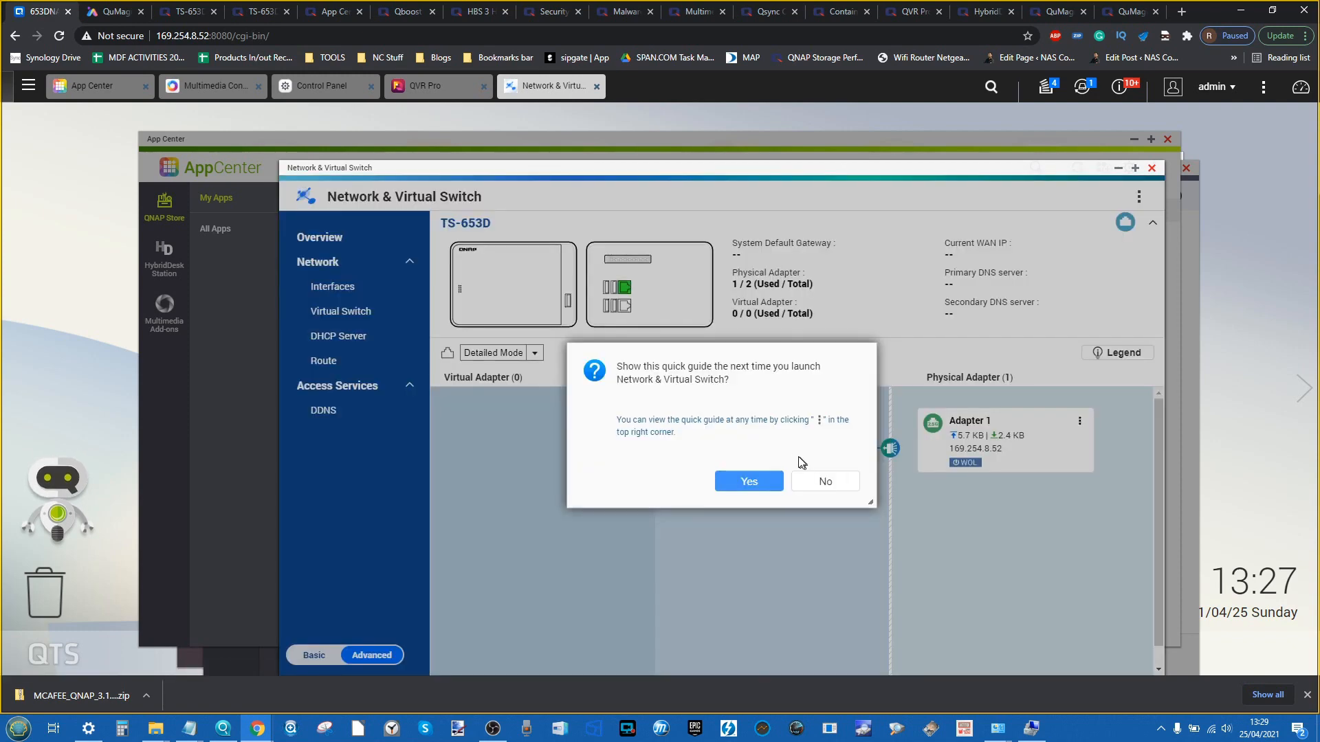
click(859, 484)
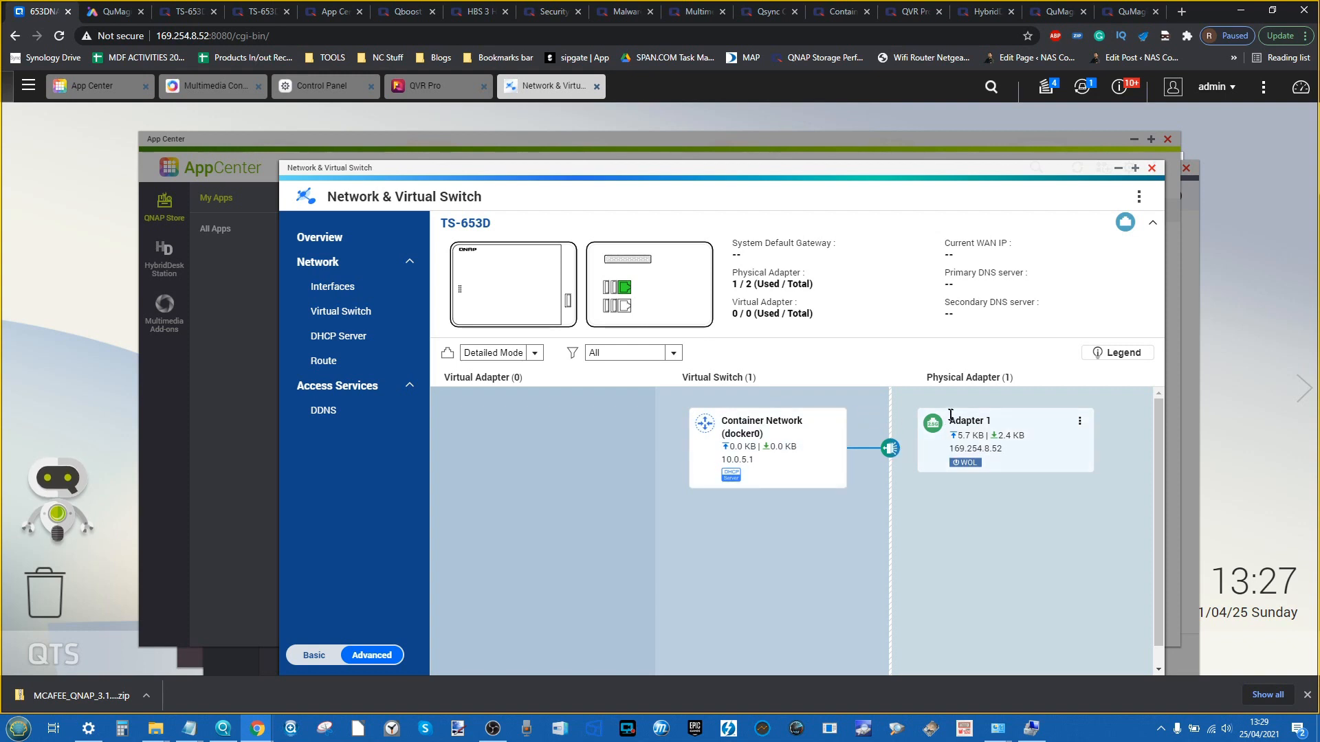
Review the network Interfaces and Wi-Fi pages, then open Virtual Switch and turn off its quick guide for future launches
click(335, 287)
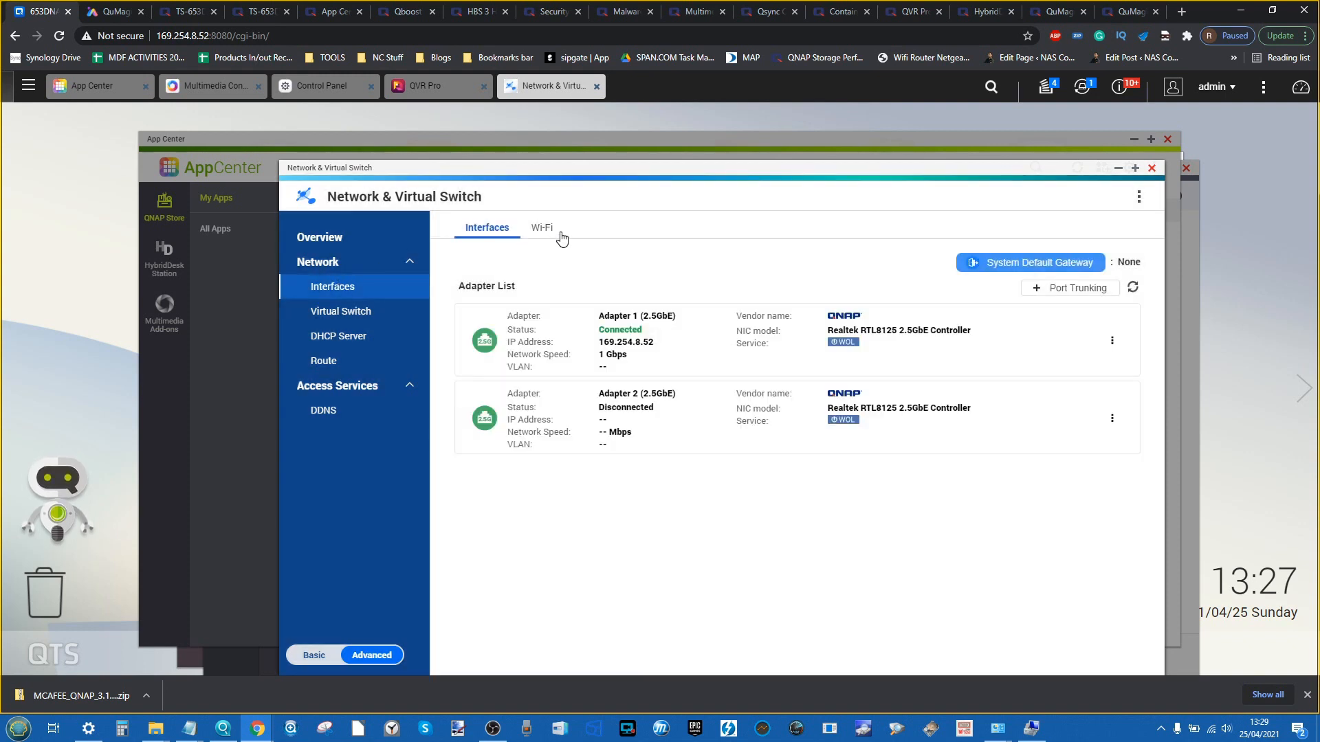
click(552, 234)
click(490, 228)
click(357, 315)
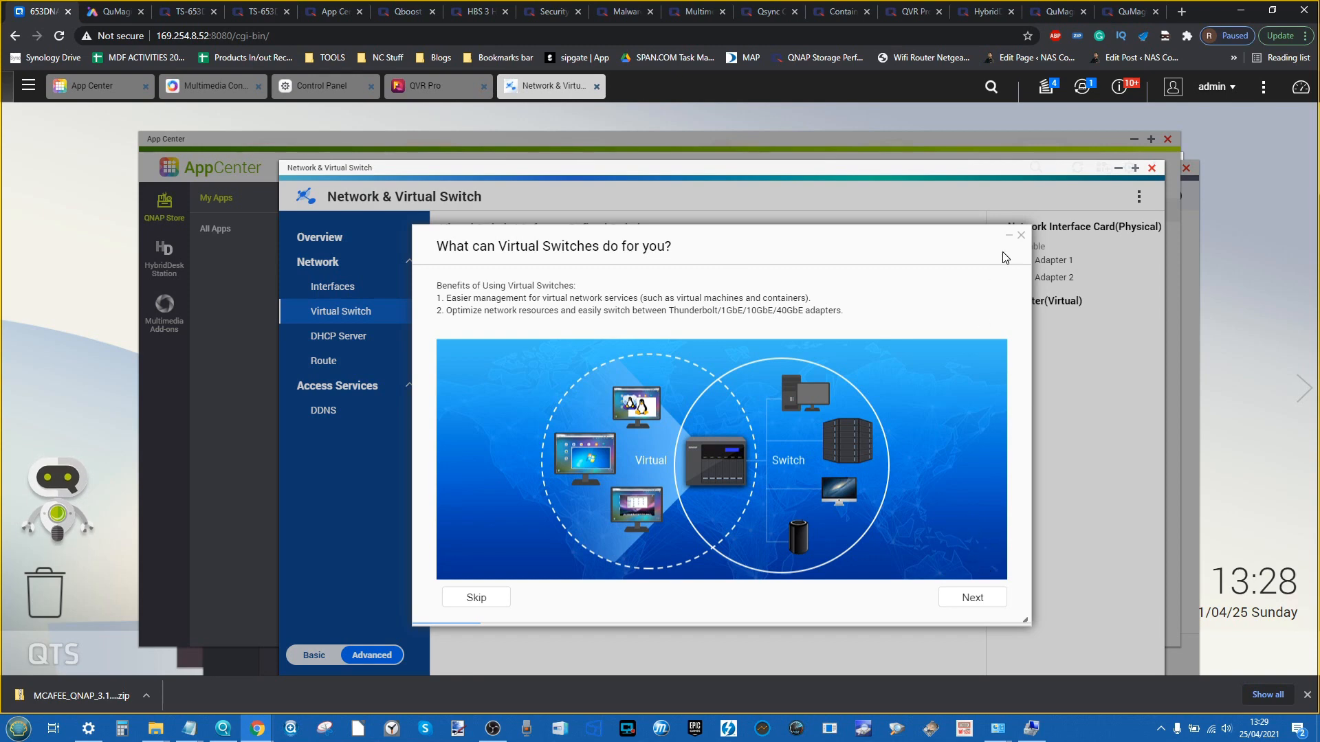
click(1021, 234)
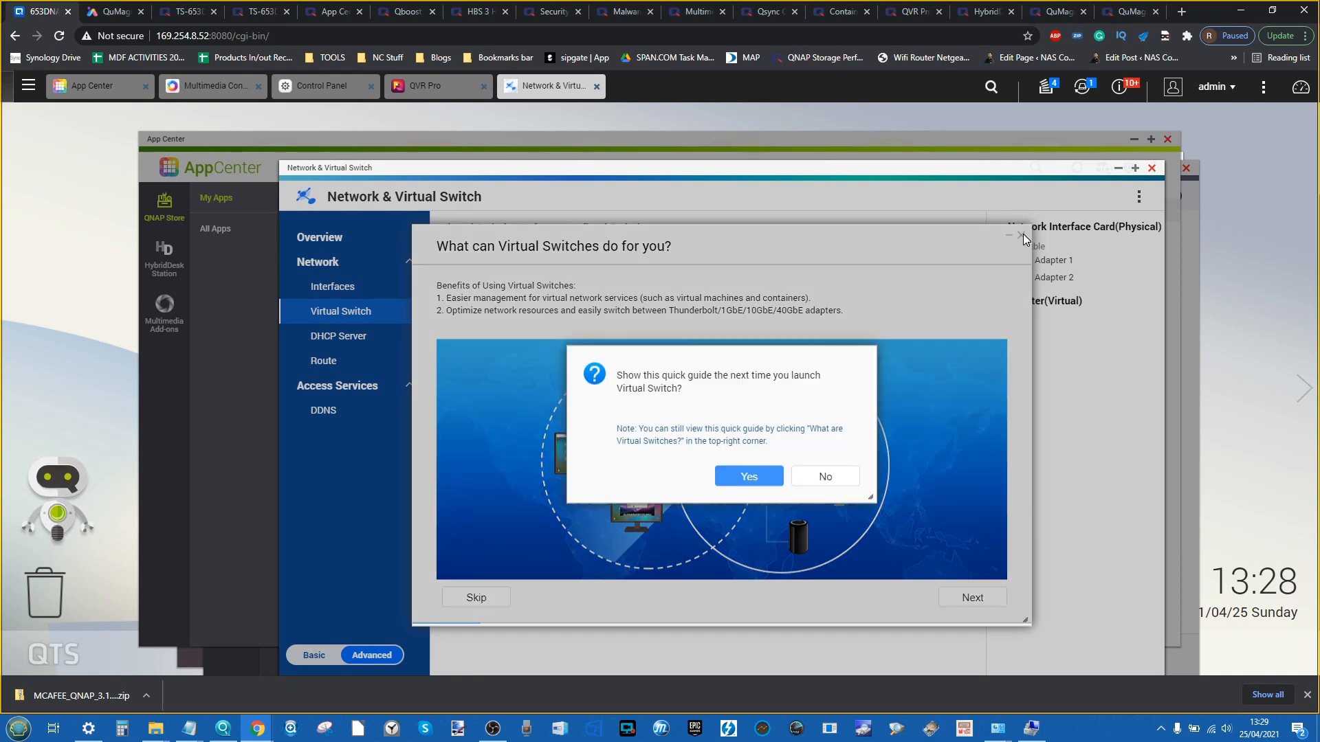
click(826, 474)
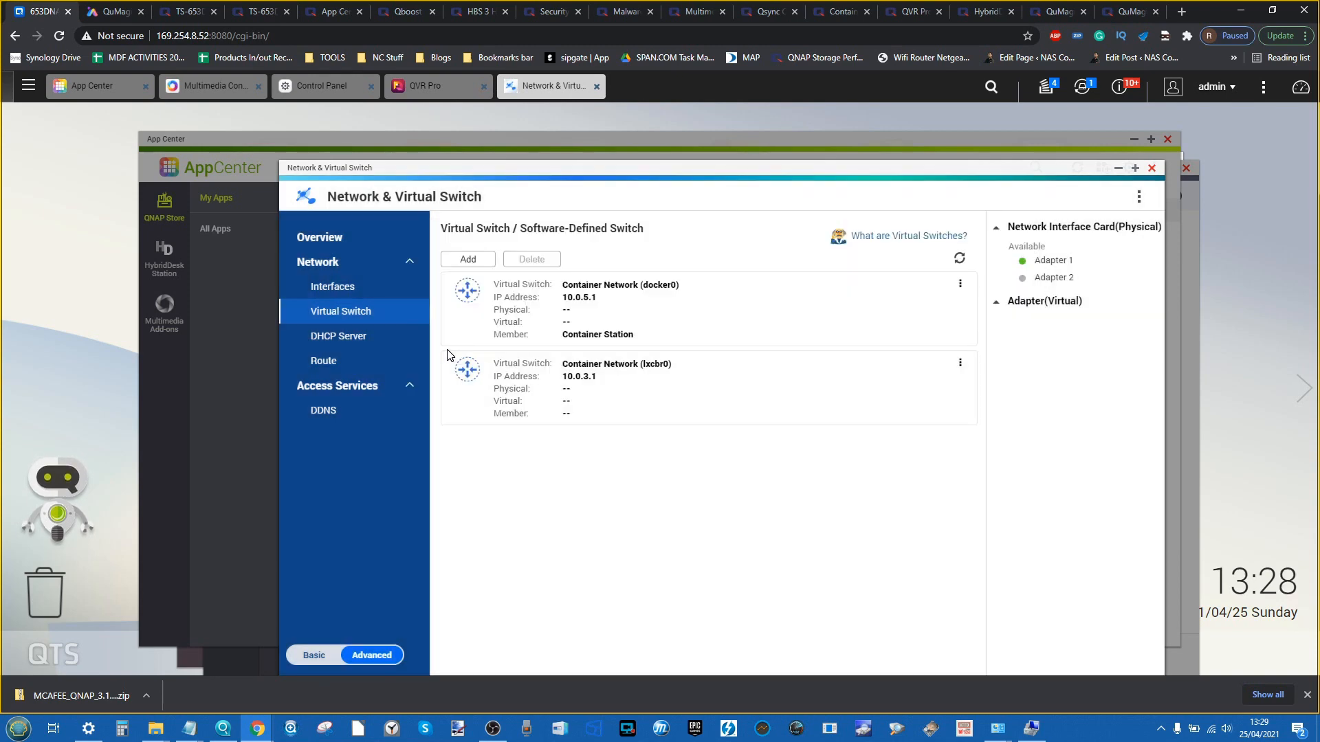
Check the DHCP Server page, then close Network & Virtual Switch and its App Center details
click(369, 347)
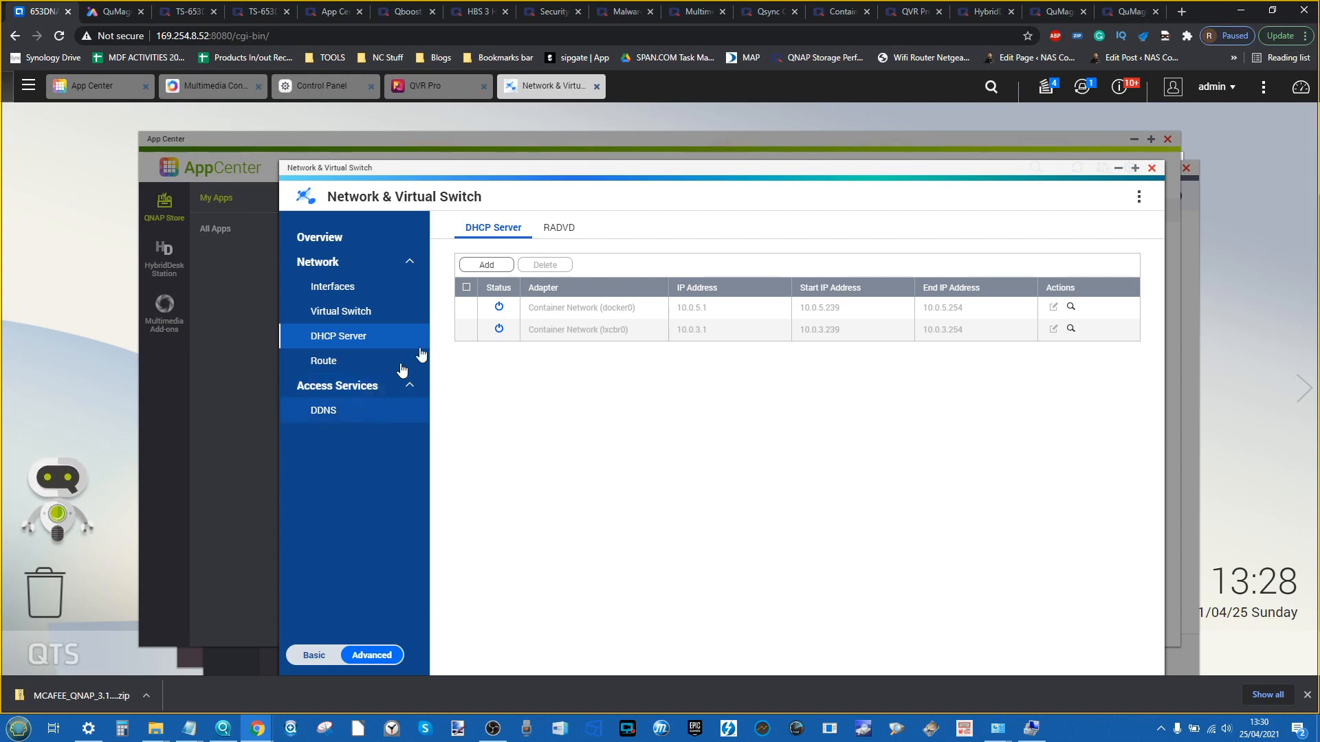
click(1152, 169)
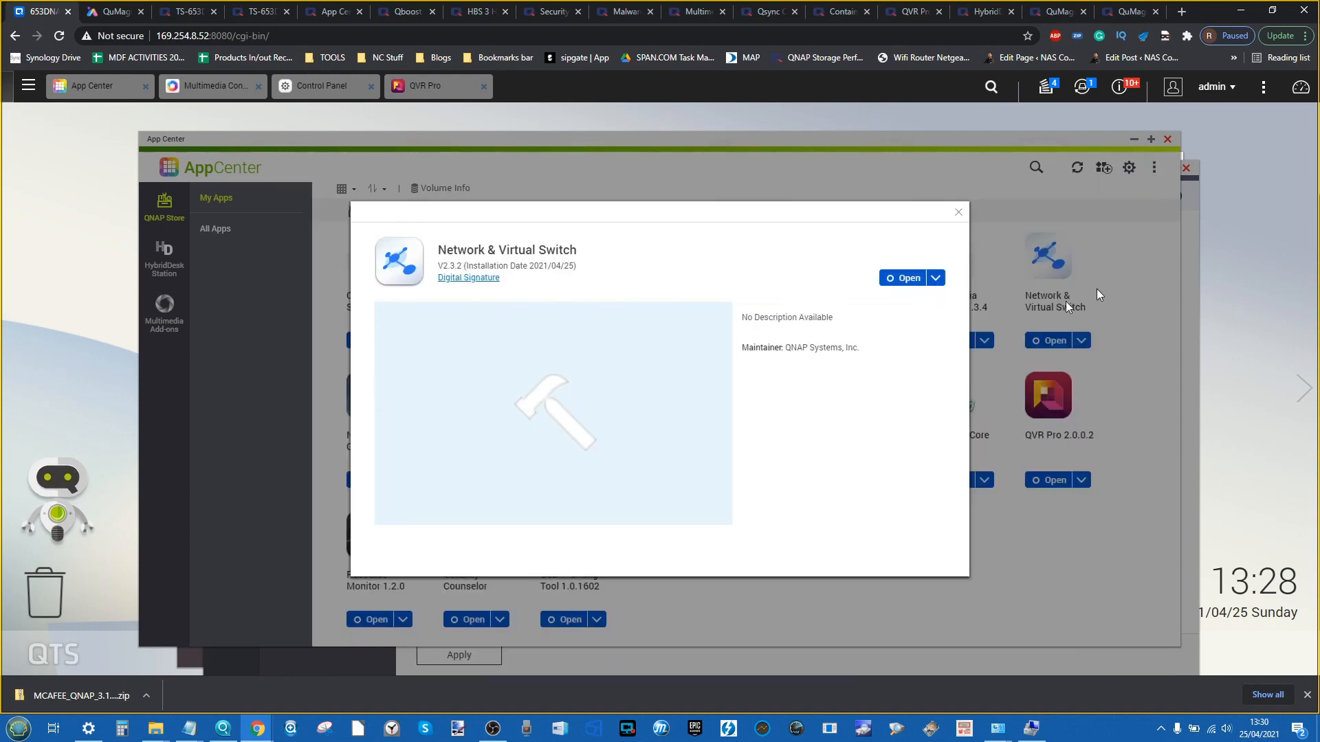
click(958, 211)
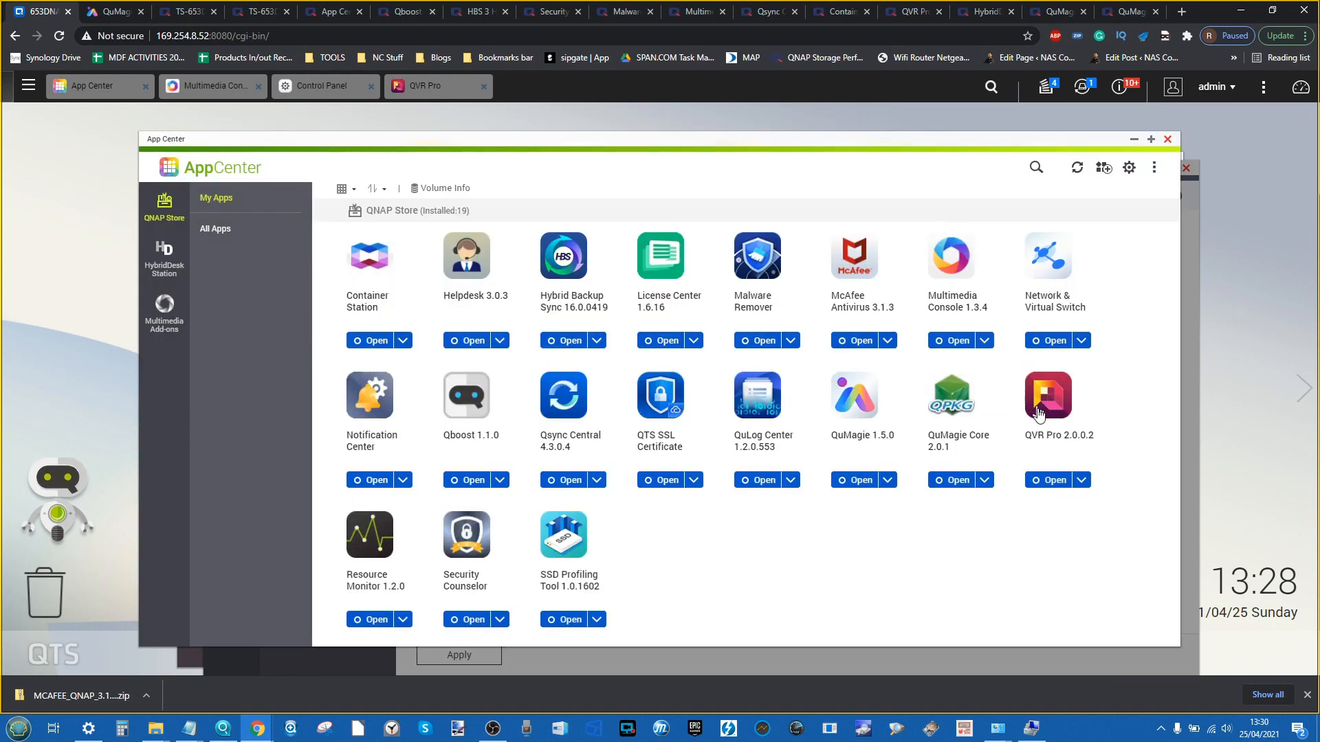
Launch QuLog Center from App Center, skip its introduction and open the local device's System Event Log
click(771, 393)
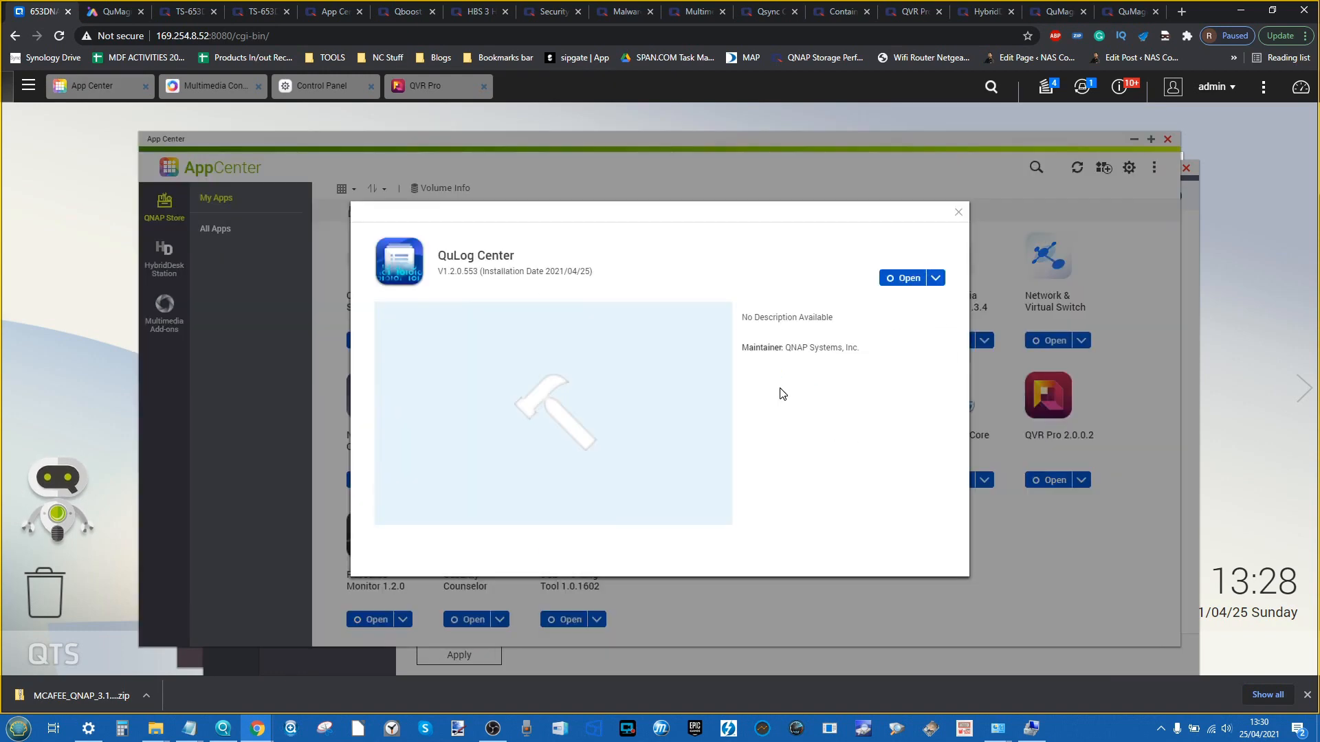
click(935, 278)
click(921, 307)
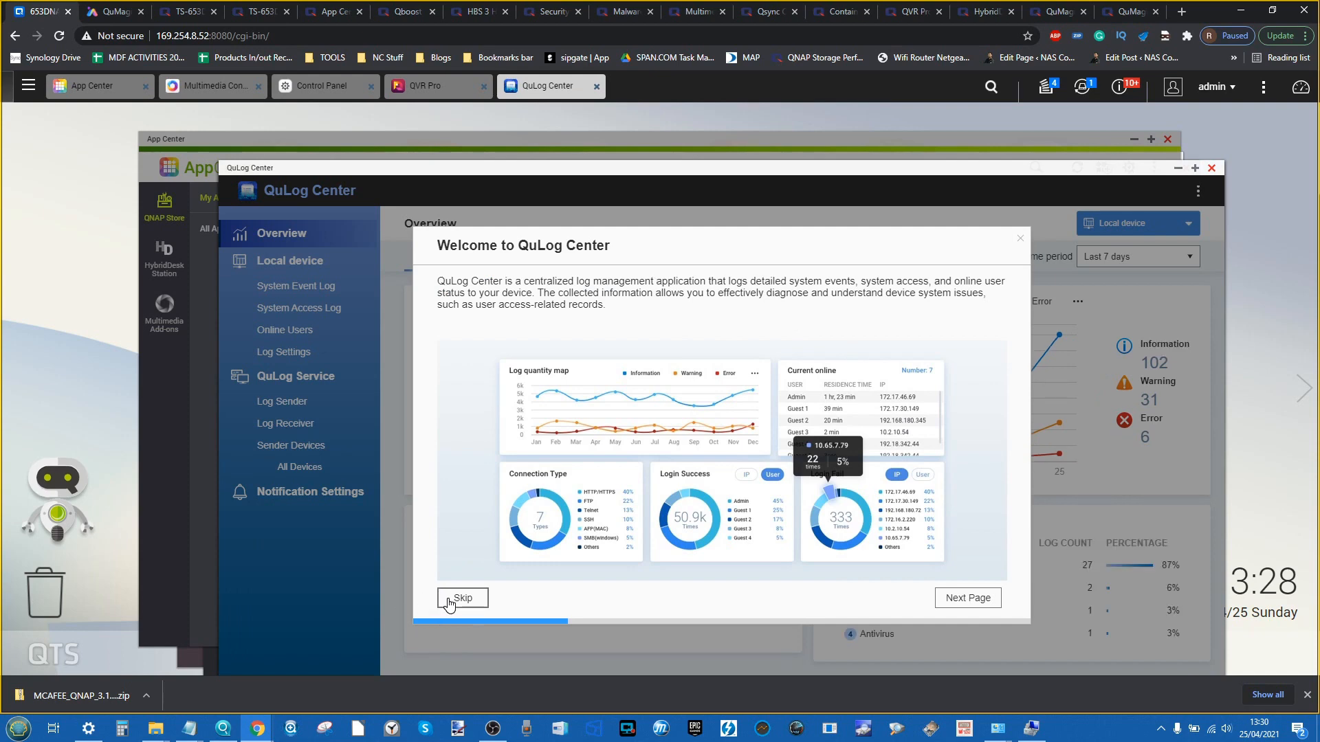
click(455, 601)
click(774, 452)
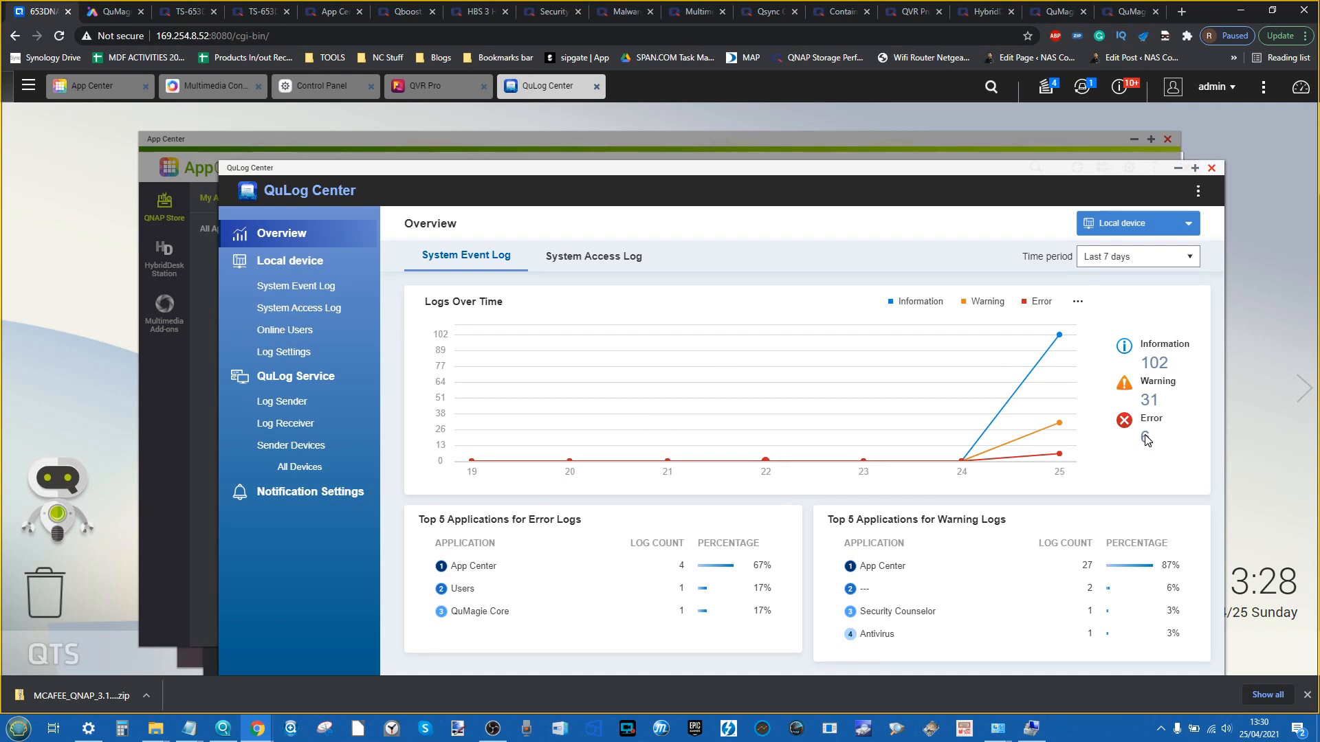
click(316, 287)
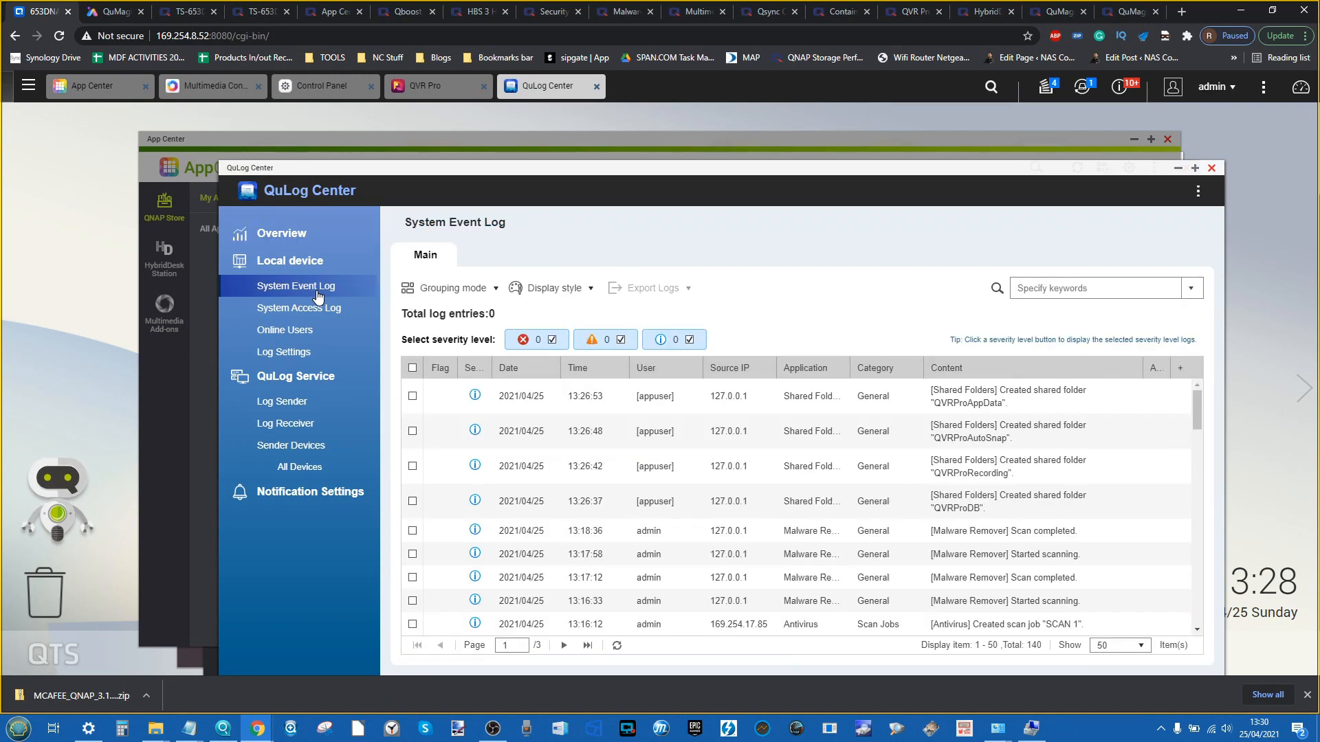
Look through the NAS system event log entries, then close QuLog Center and its App Center details
scroll(769, 546, down, 3)
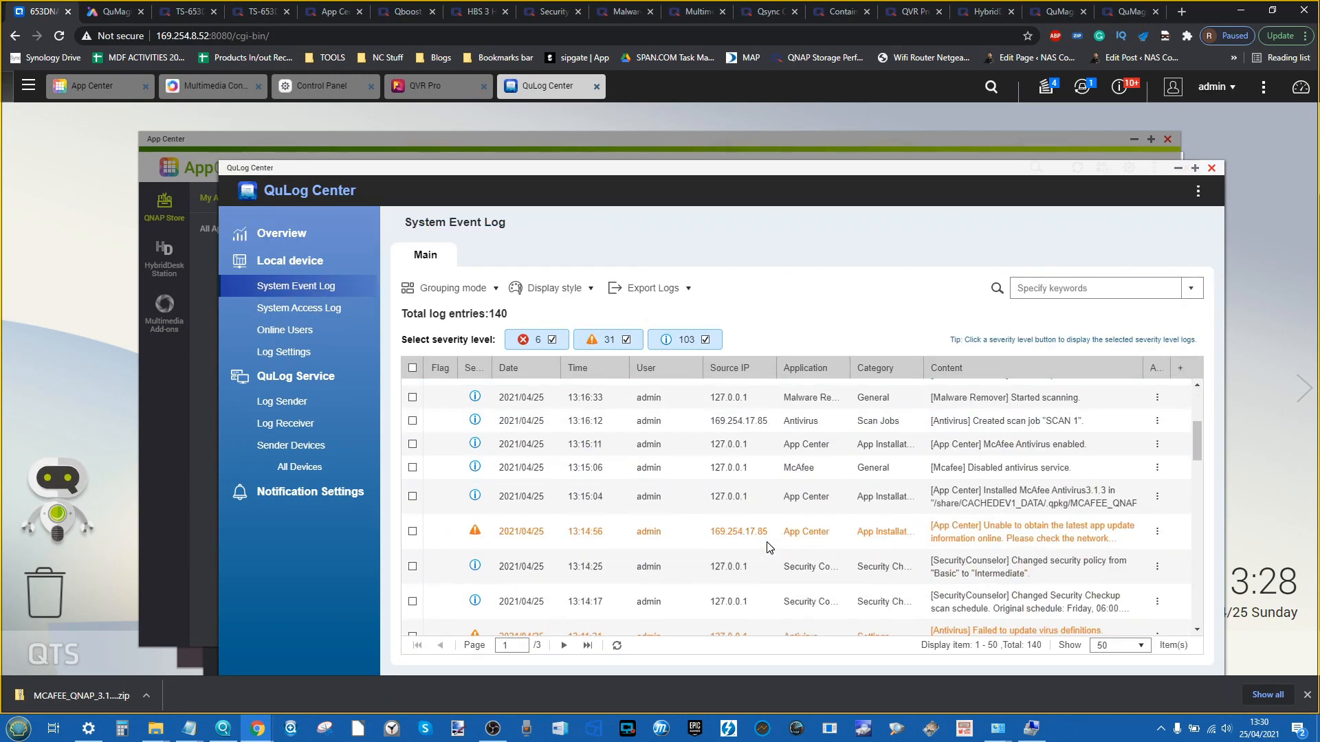
scroll(768, 547, down, 3)
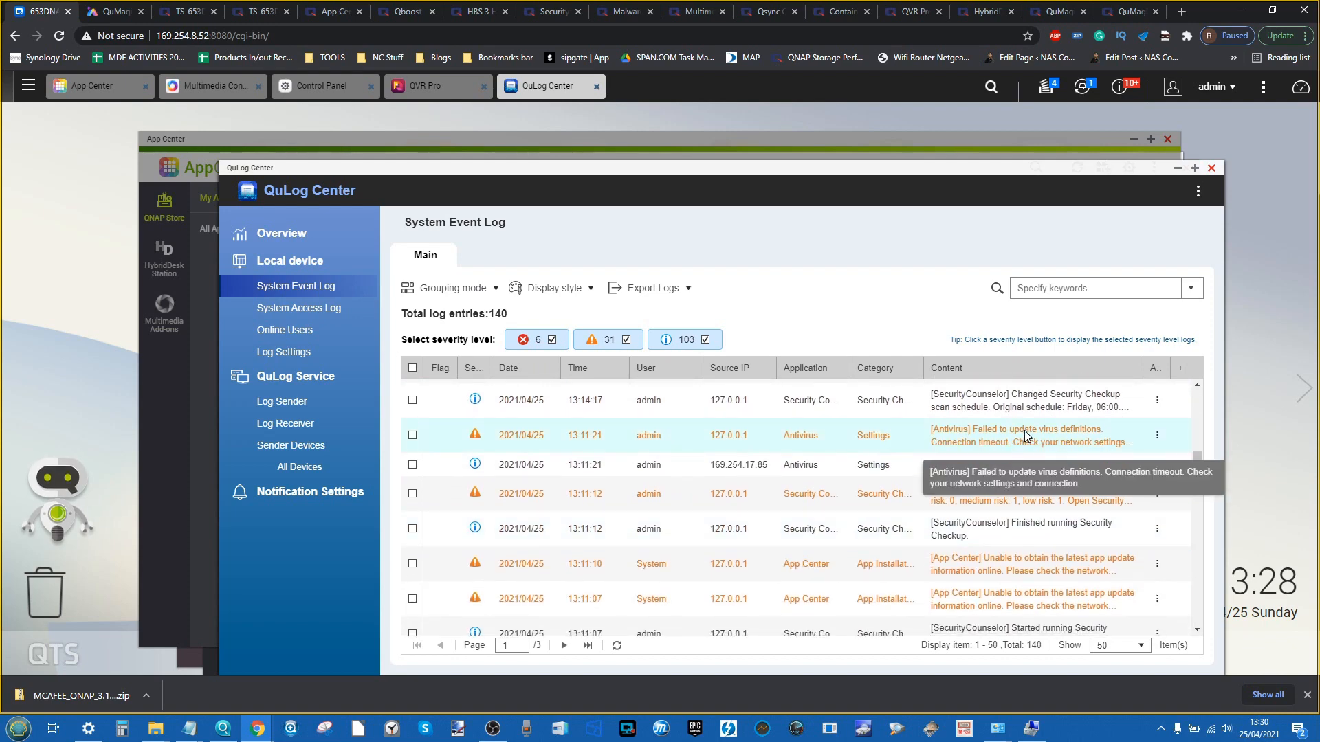
click(1211, 168)
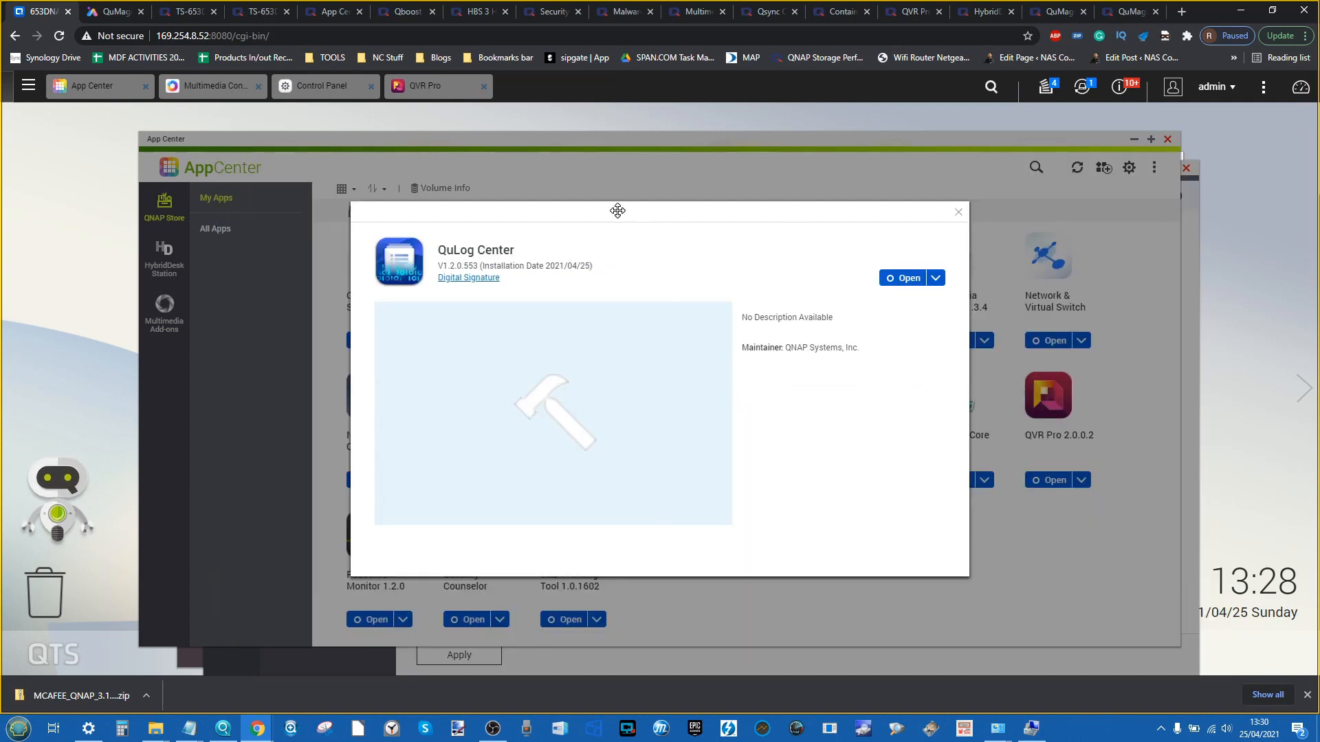
click(960, 213)
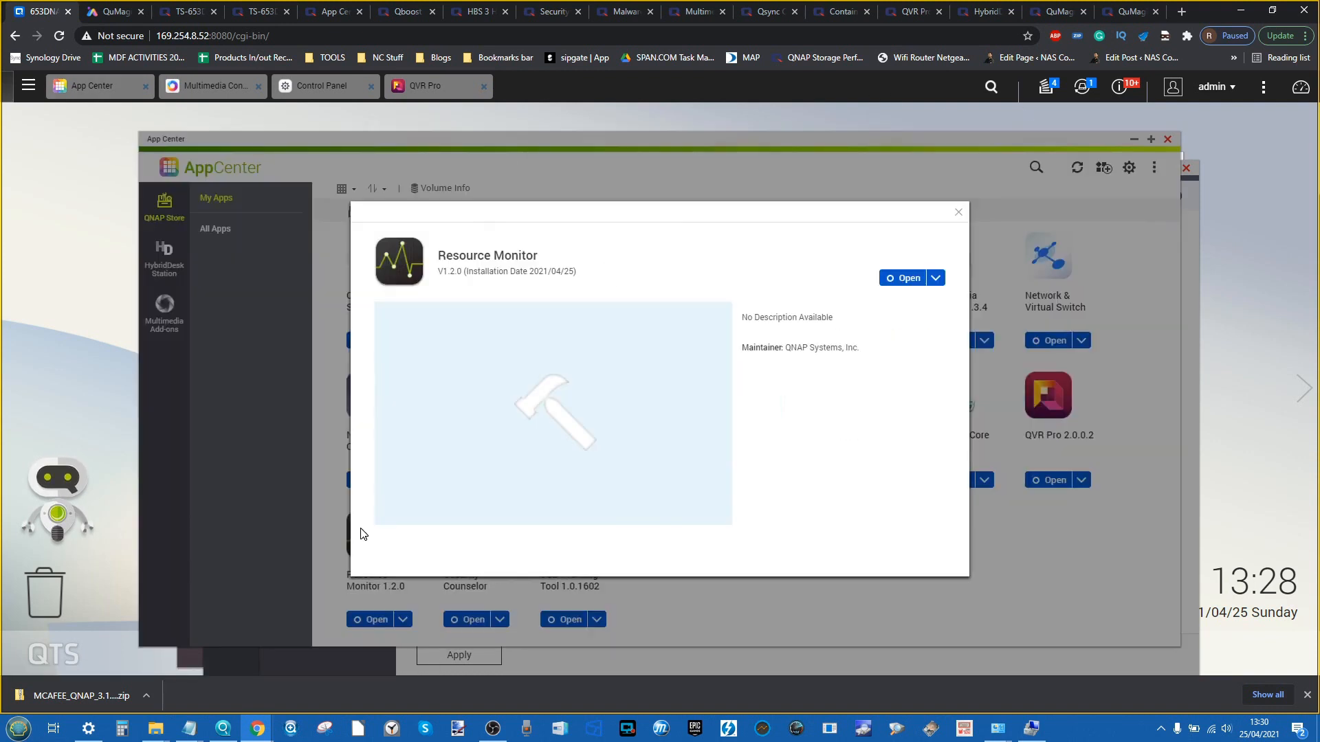
Launch Resource Monitor from App Center and view the Memory usage under System Resource
click(362, 533)
click(902, 278)
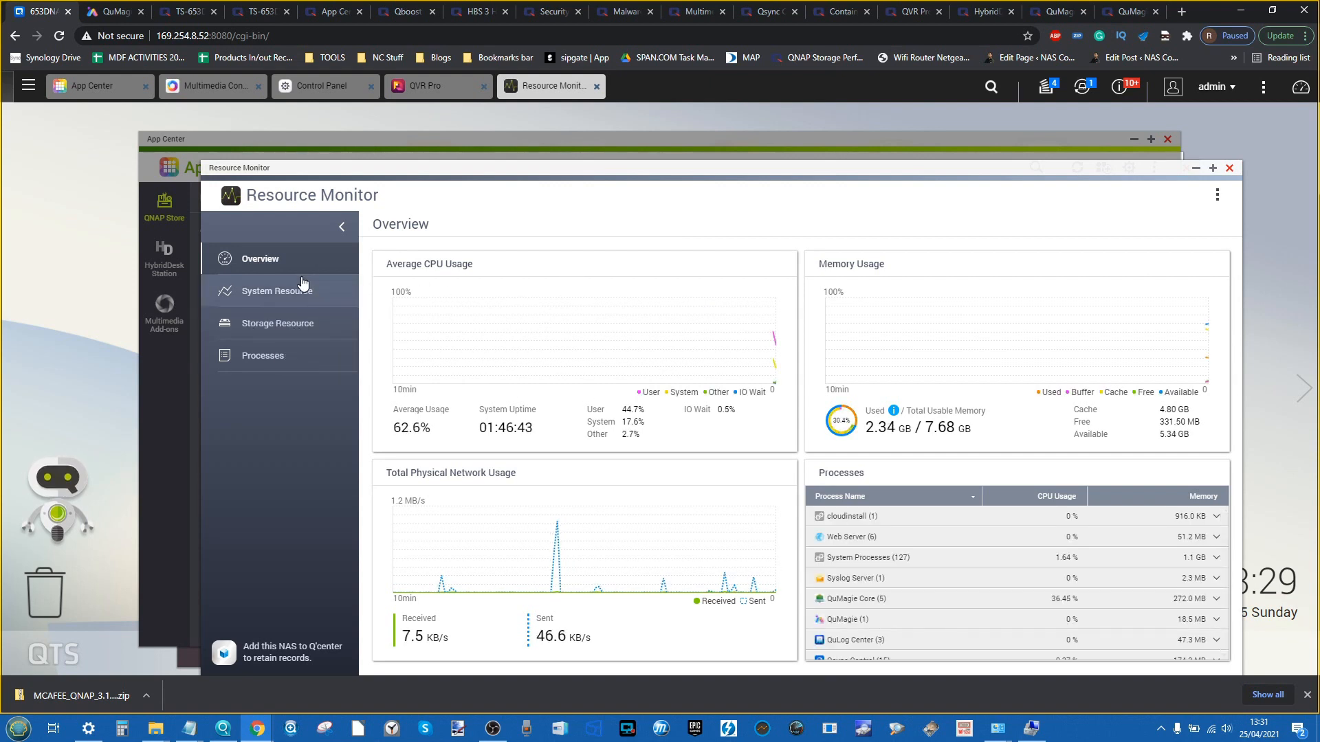
click(295, 304)
click(448, 246)
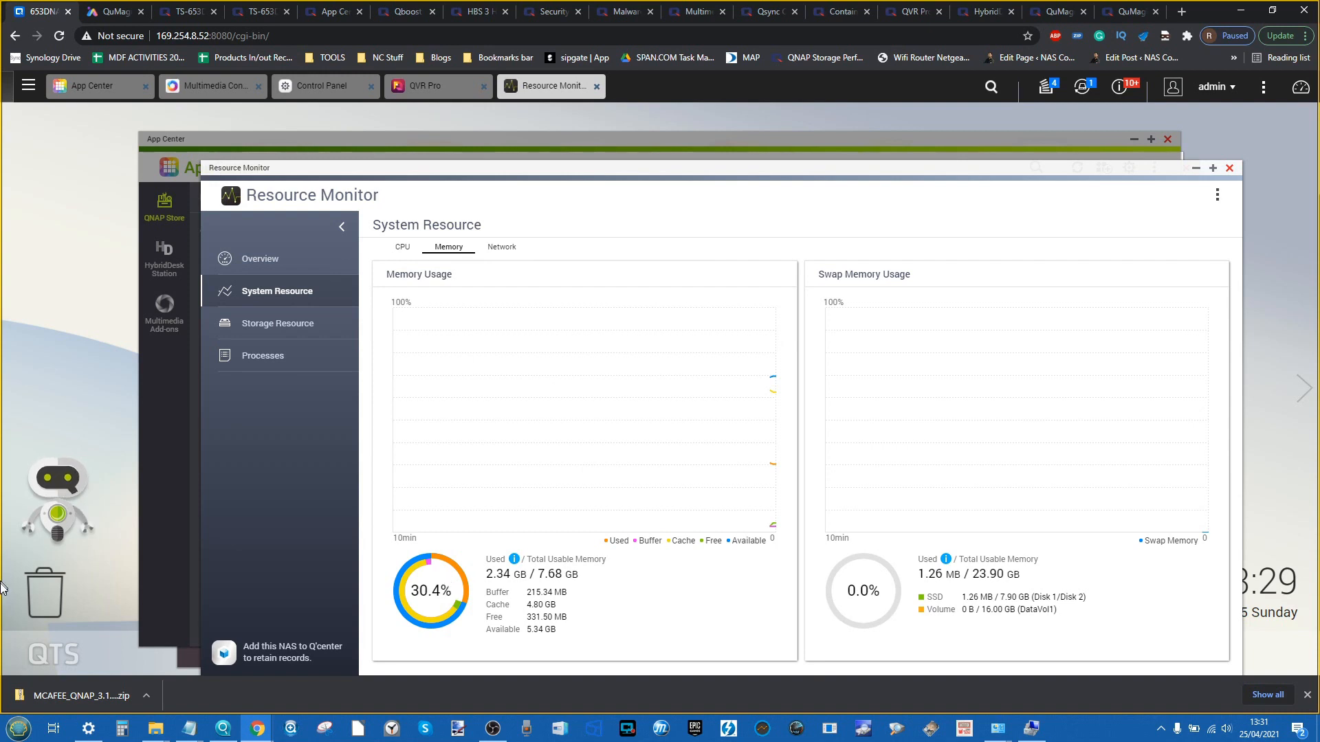
Optimize the NAS memory with Qboost, then minimize Resource Monitor and close the Qboost panel
click(62, 497)
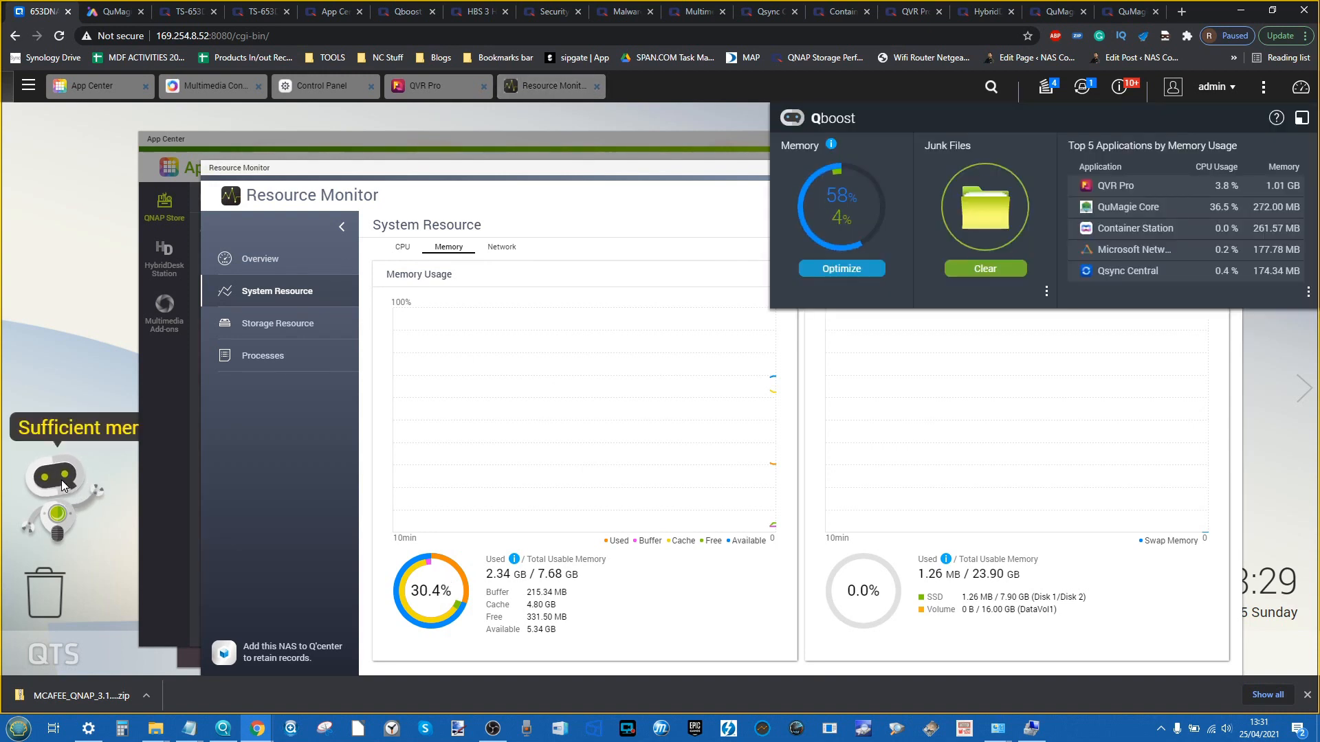
click(839, 268)
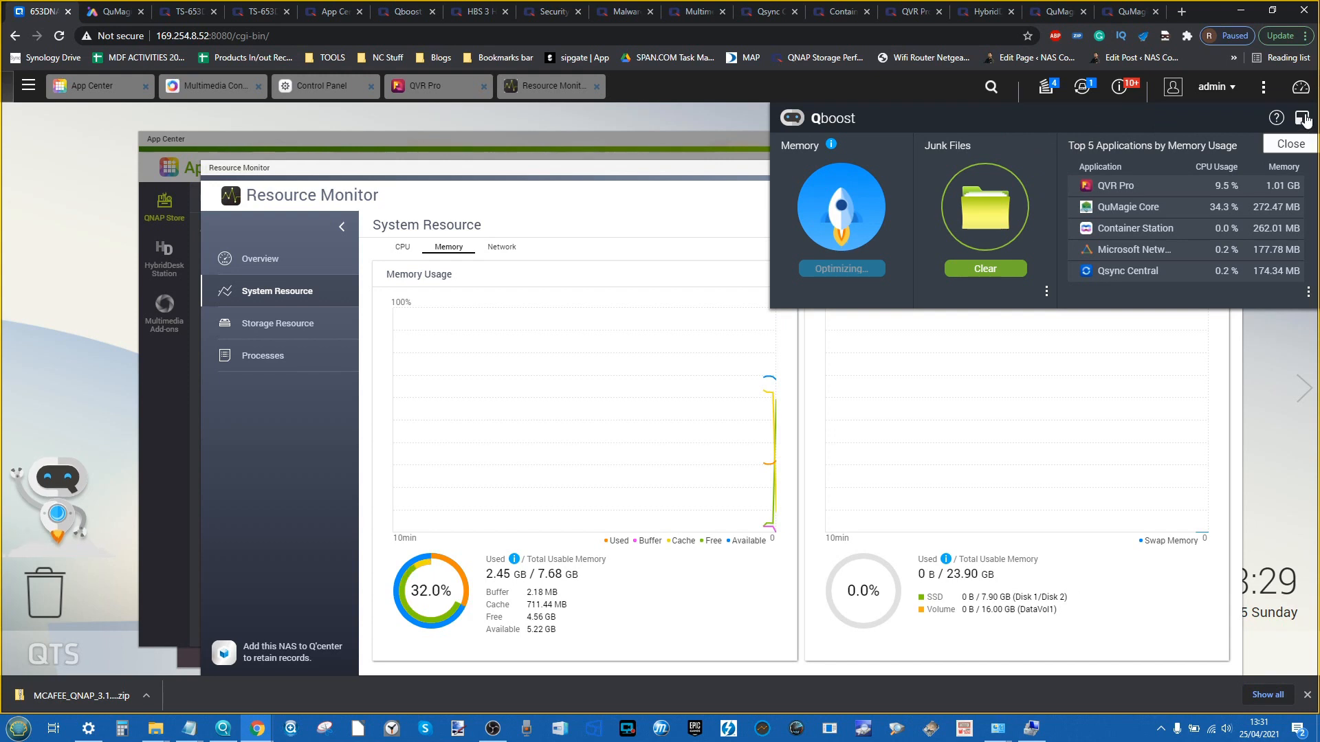
click(1172, 374)
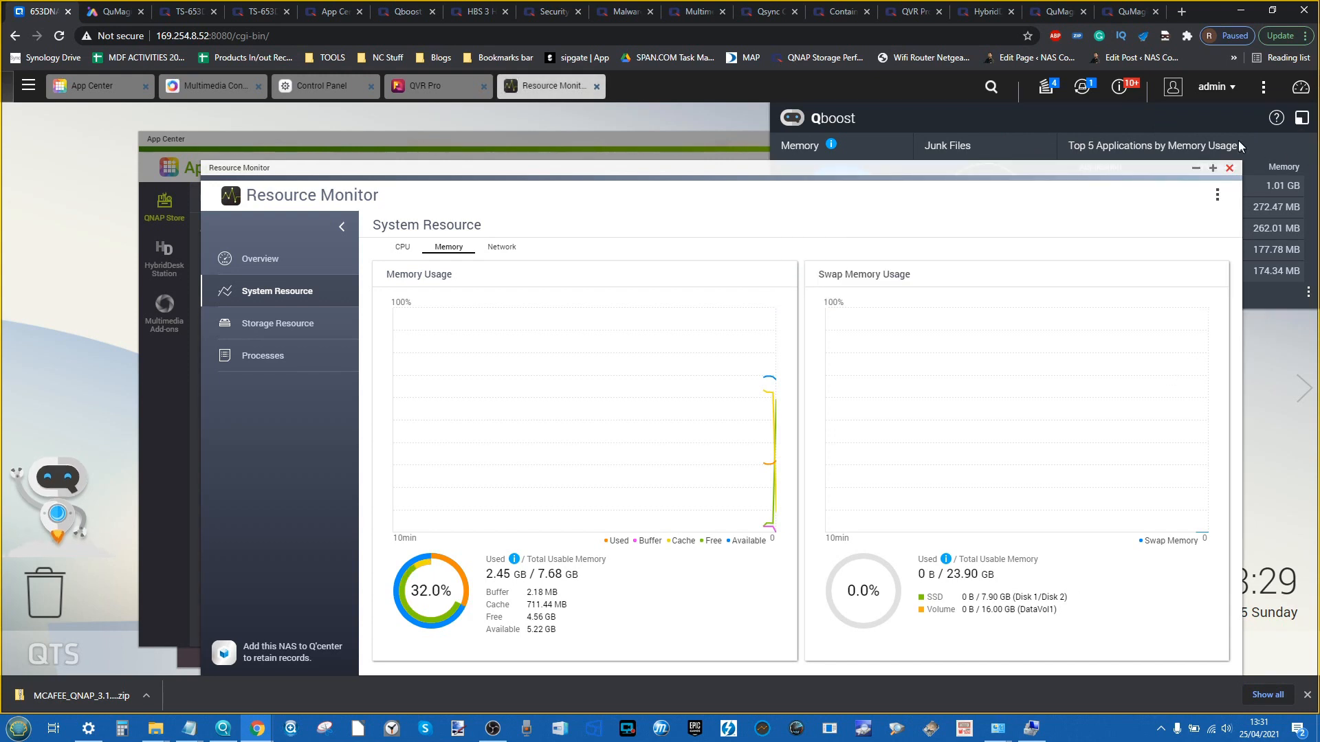
click(1196, 167)
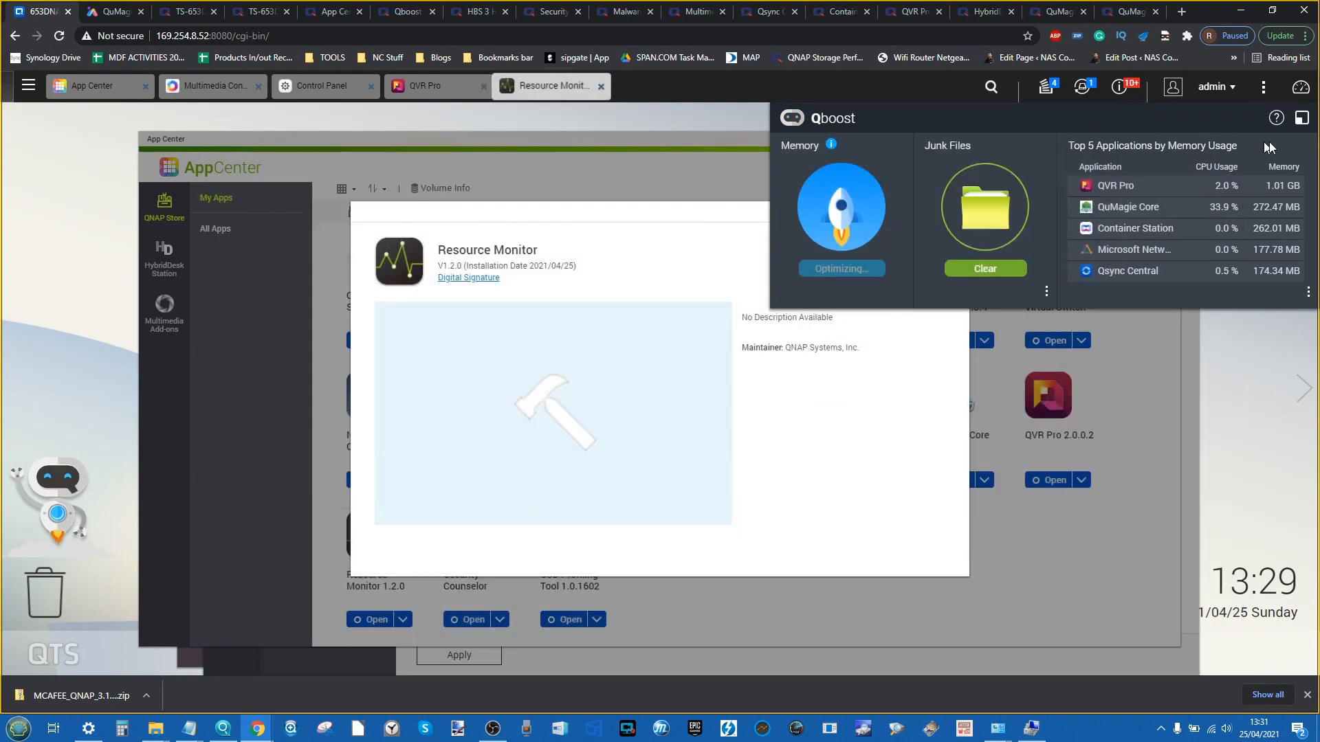
click(1301, 118)
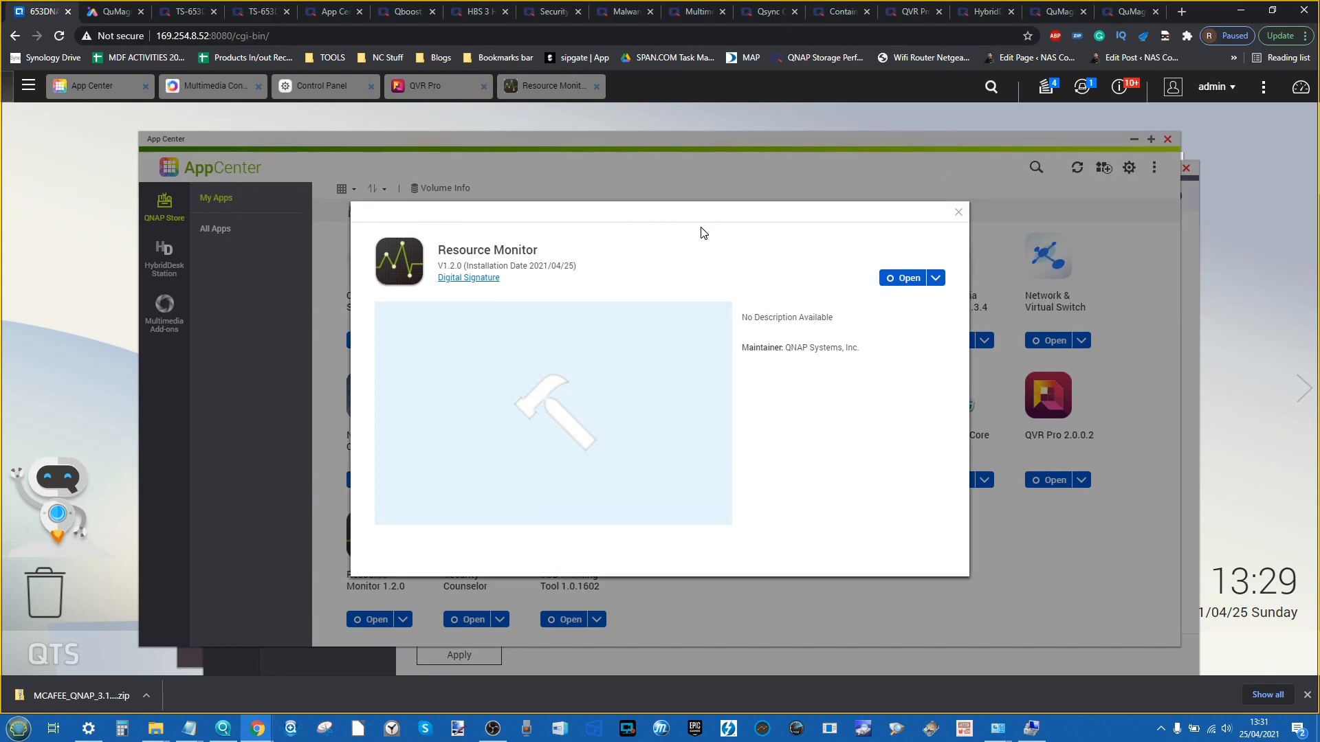
Clear the QTS desktop by minimizing App Center, dismissing the open notices, and closing Control Panel and Multimedia Console
click(958, 213)
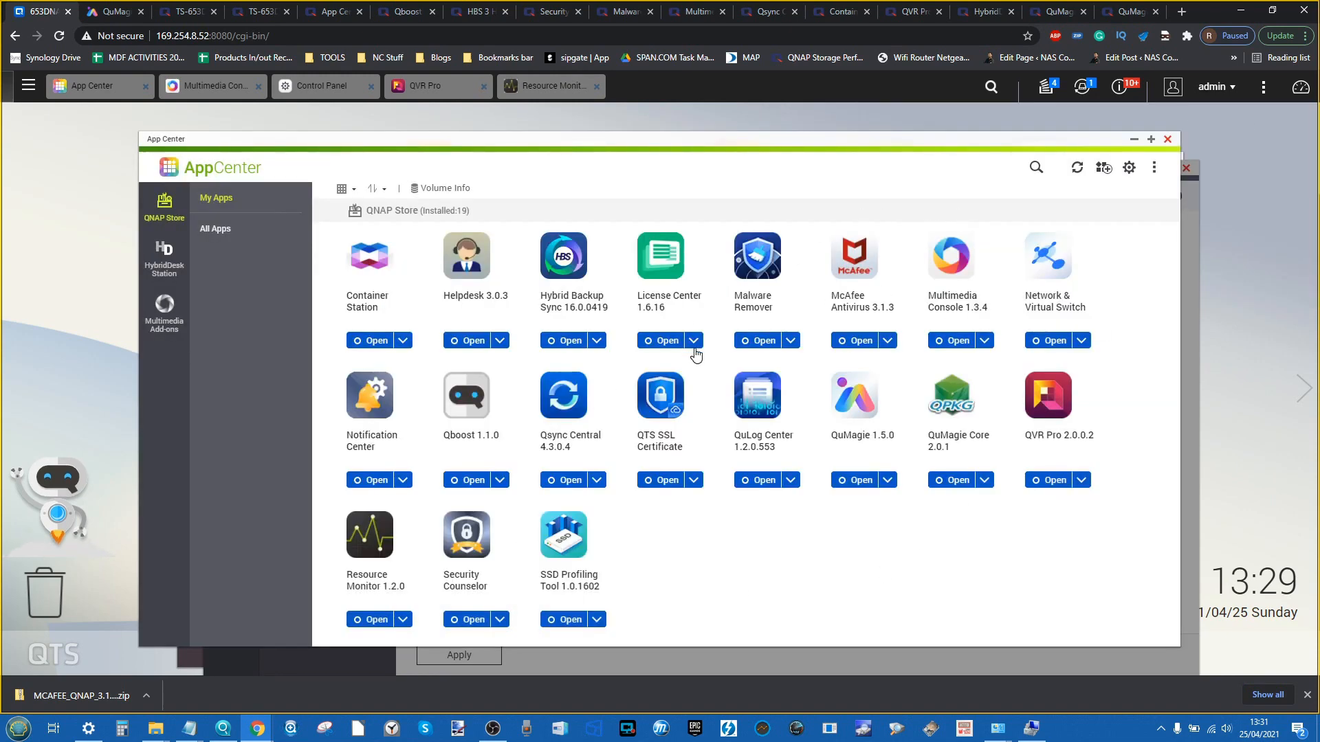
click(1134, 140)
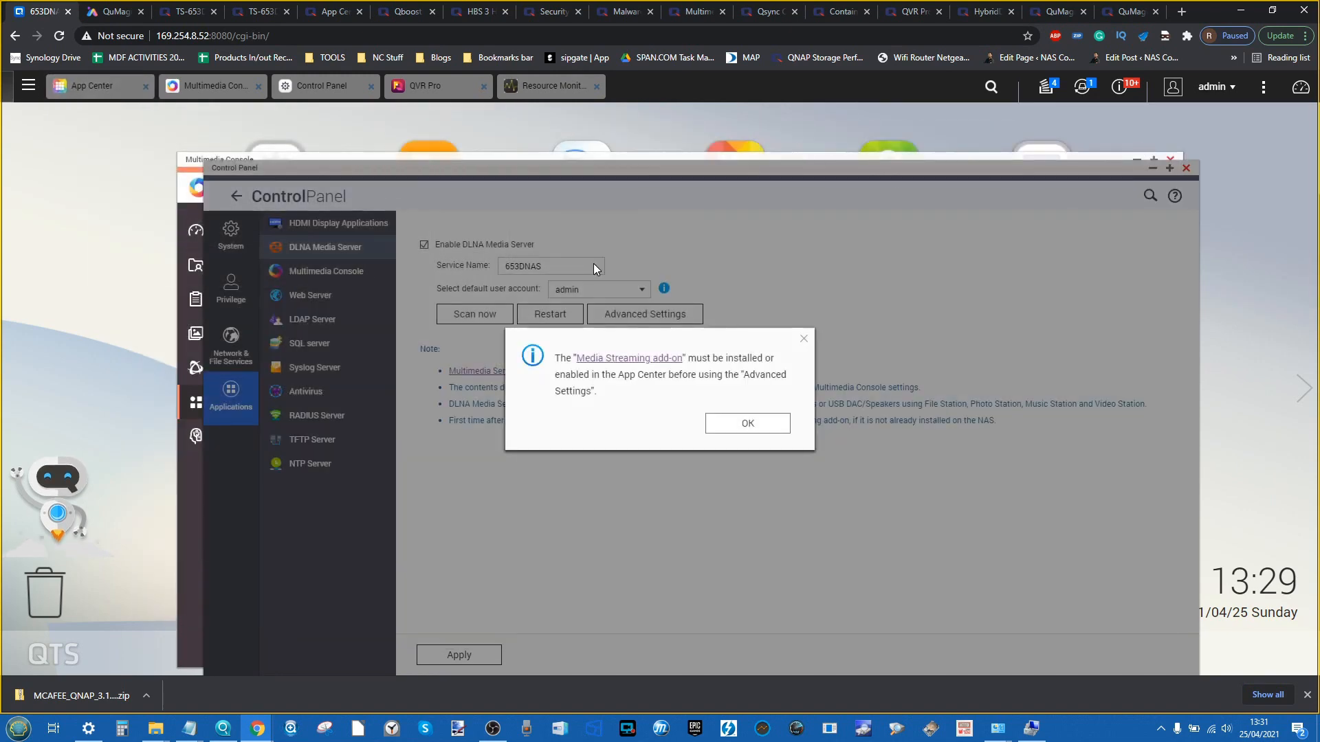
click(803, 338)
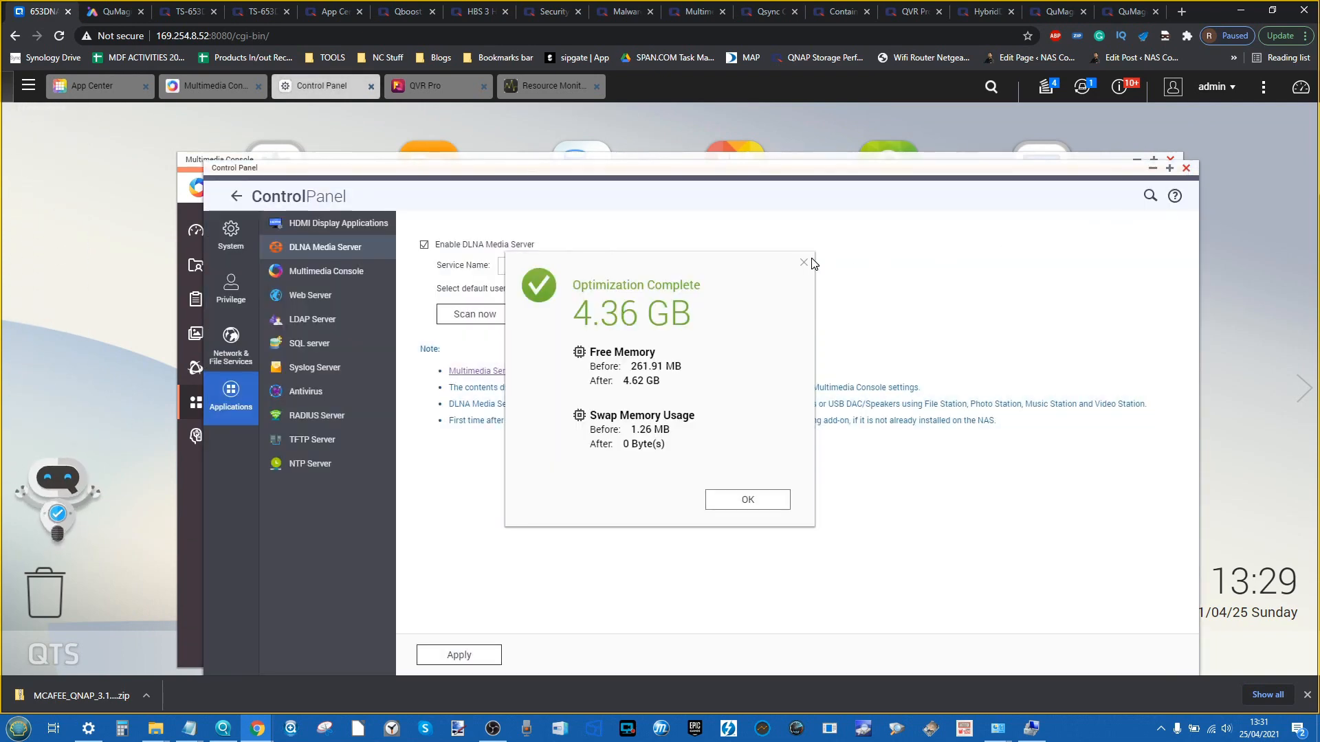
click(805, 262)
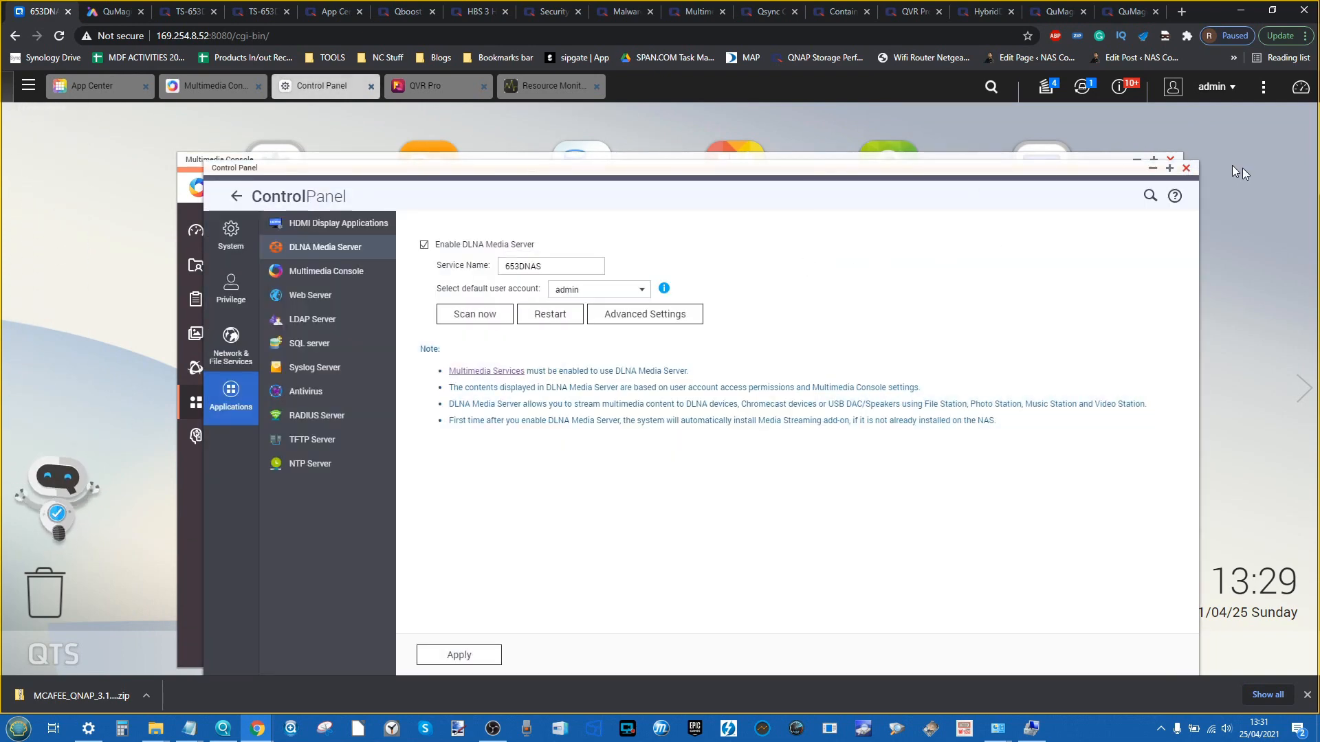
click(1185, 167)
click(1170, 160)
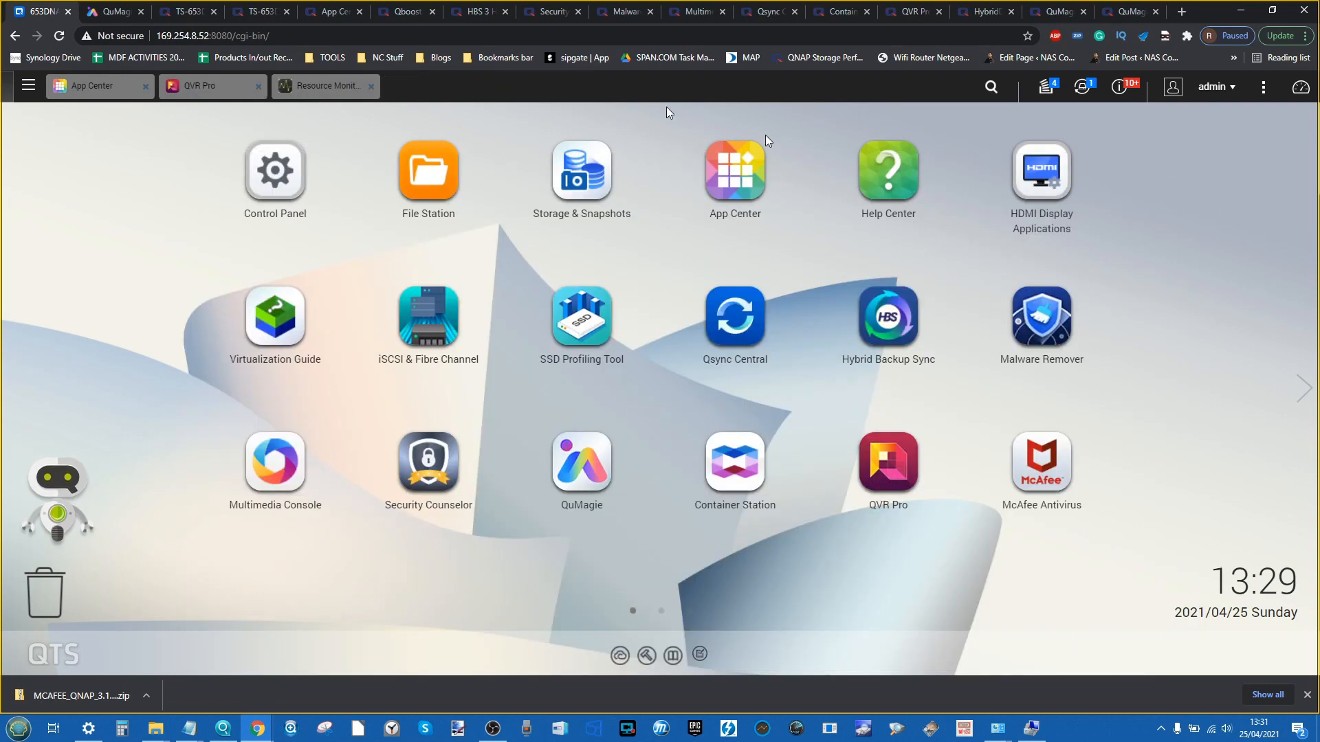
Finish the QVR Pro initial setup with Start QVR Pro enabled, and close its Quick Setup Tutorial, keeping it for the next login
click(206, 86)
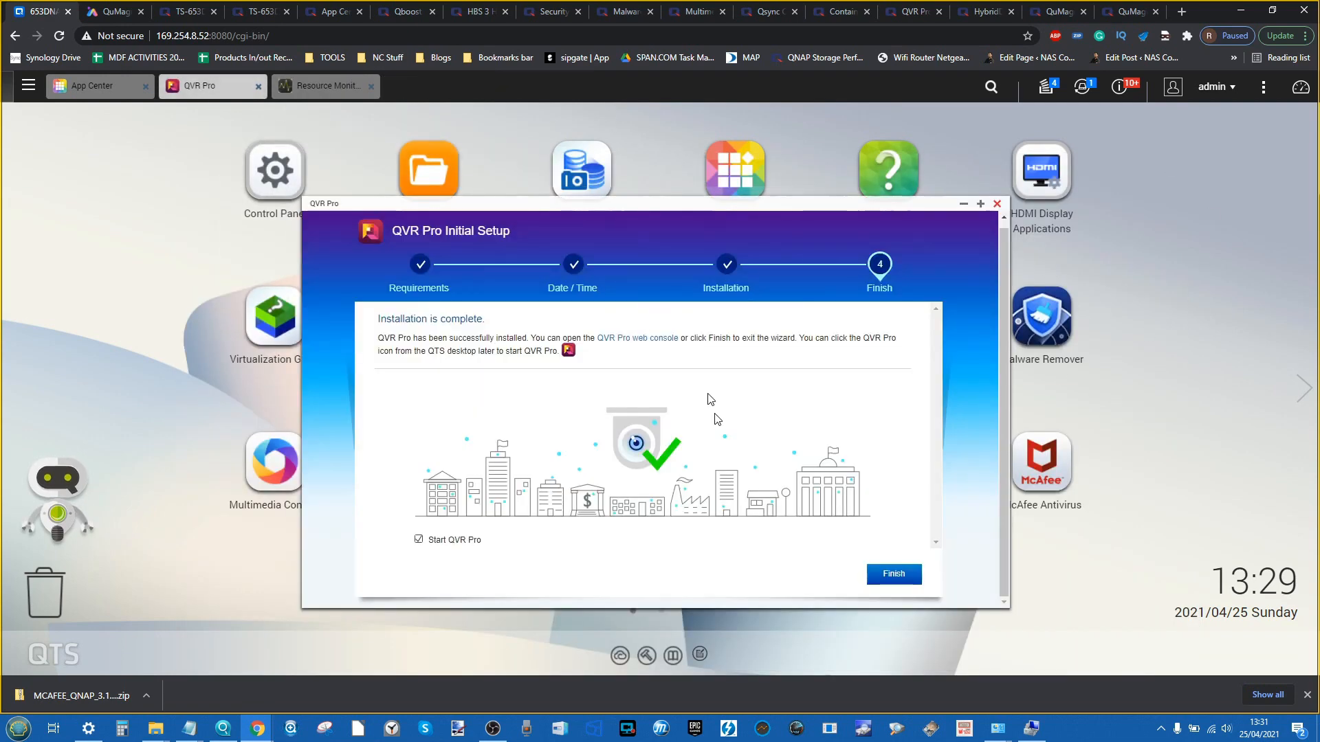
click(894, 574)
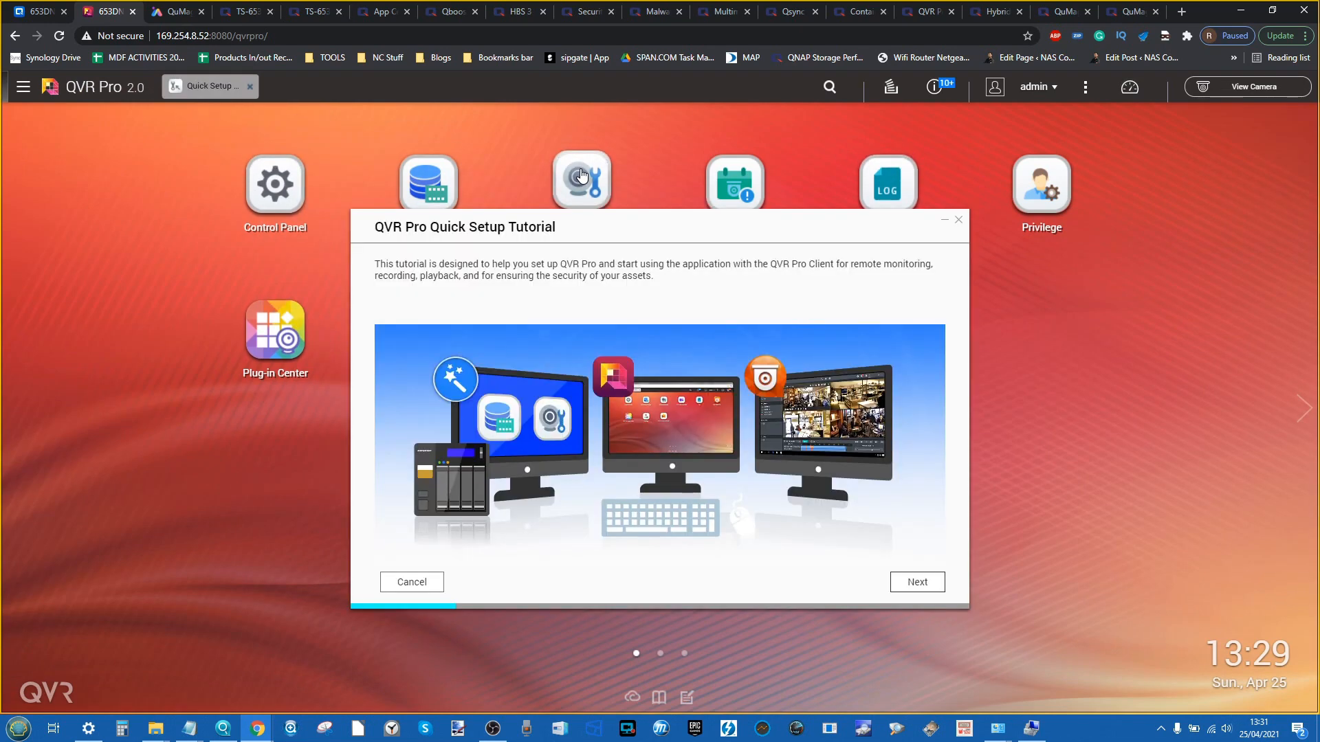
click(959, 221)
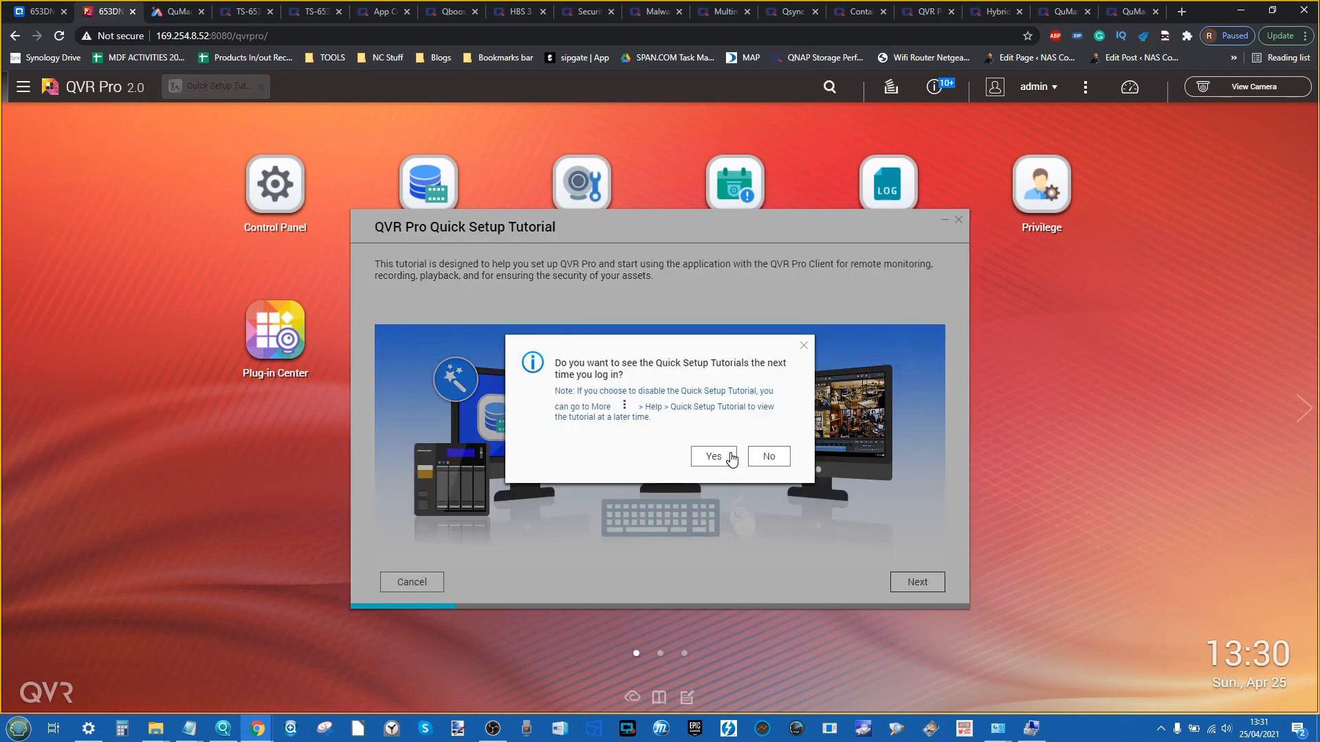
click(803, 346)
click(959, 220)
click(713, 456)
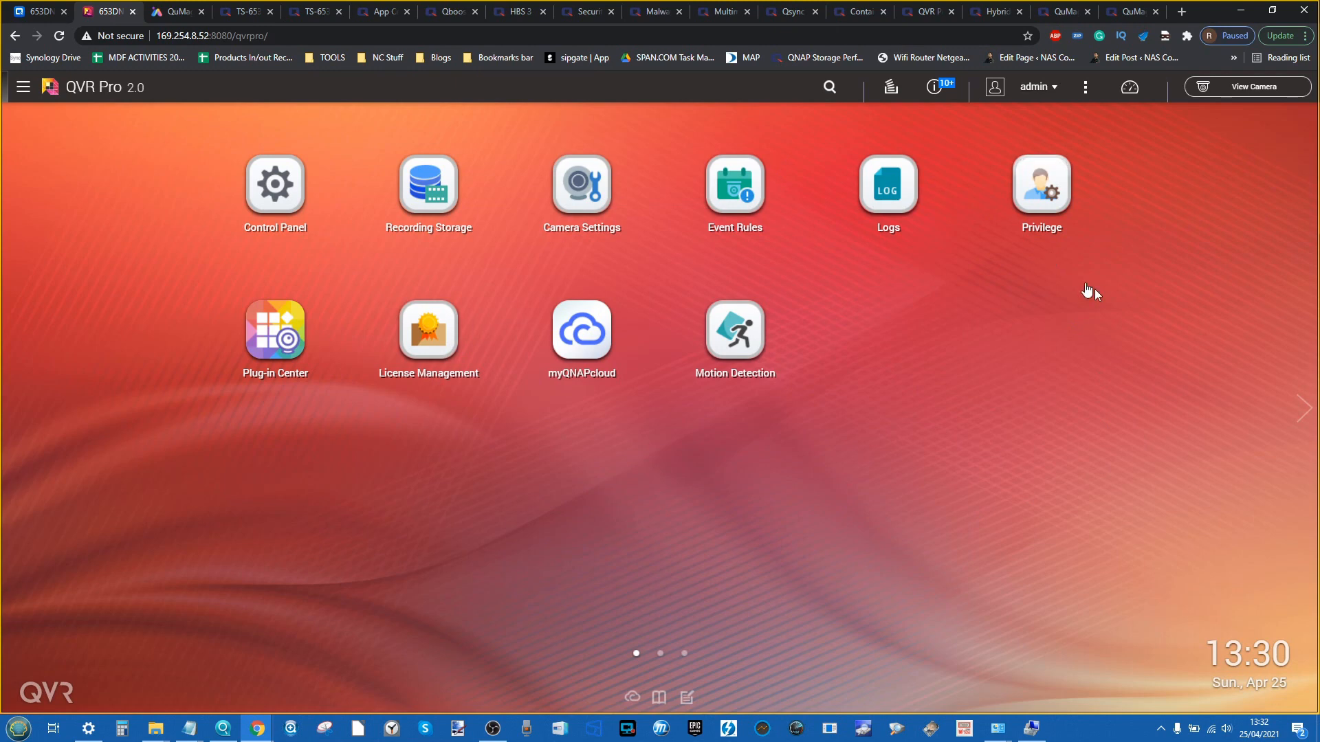
Return to the QTS desktop and look over both pages of app shortcuts
click(36, 10)
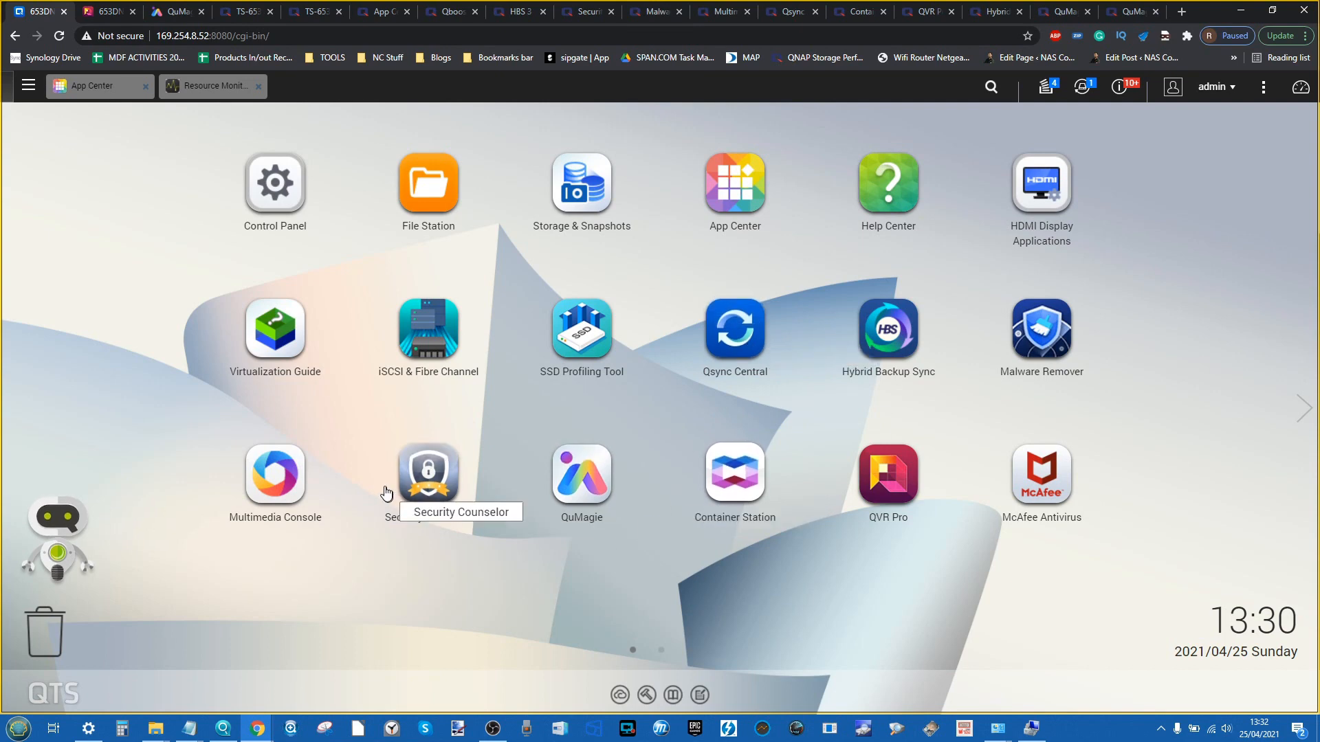
click(1303, 404)
click(18, 405)
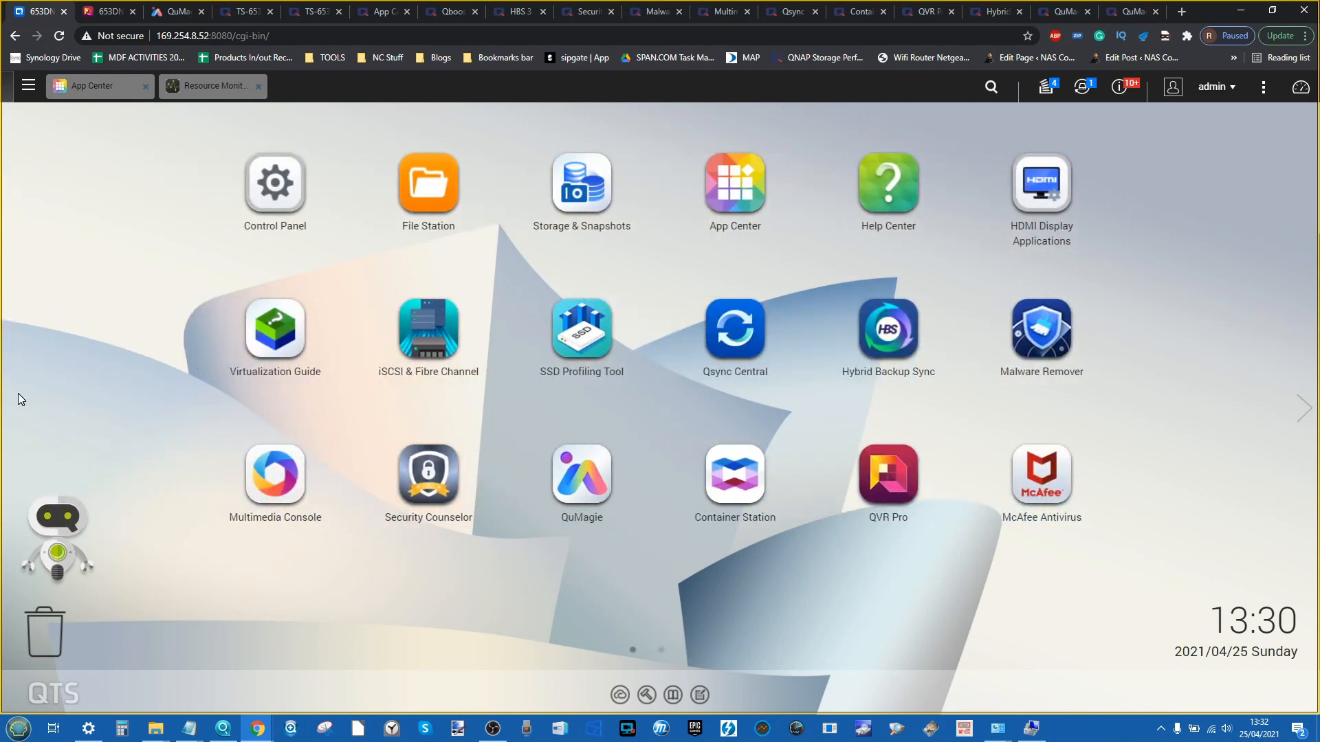
Find QuFirewall in QNAP's online app catalogue, save its x86_64 package to Downloads and return to the app list
click(370, 8)
scroll(550, 497, down, 4)
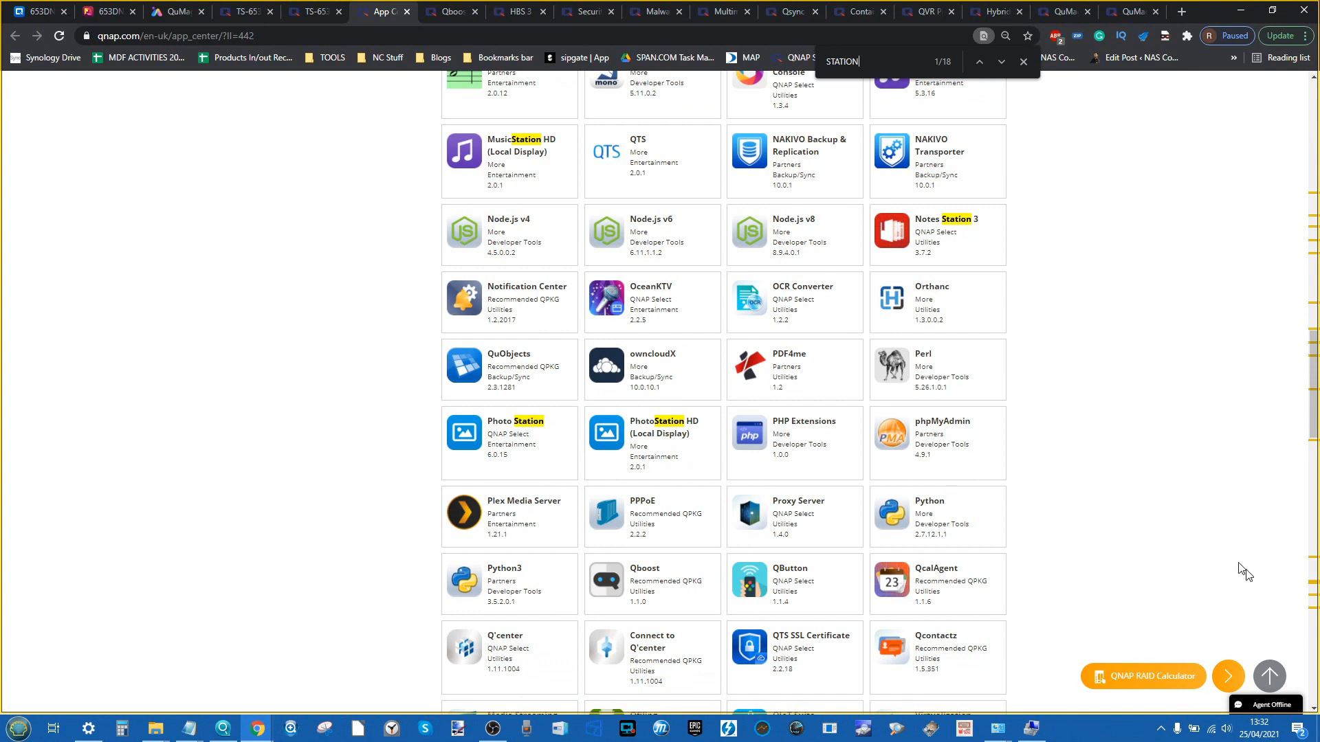
scroll(993, 583, down, 2)
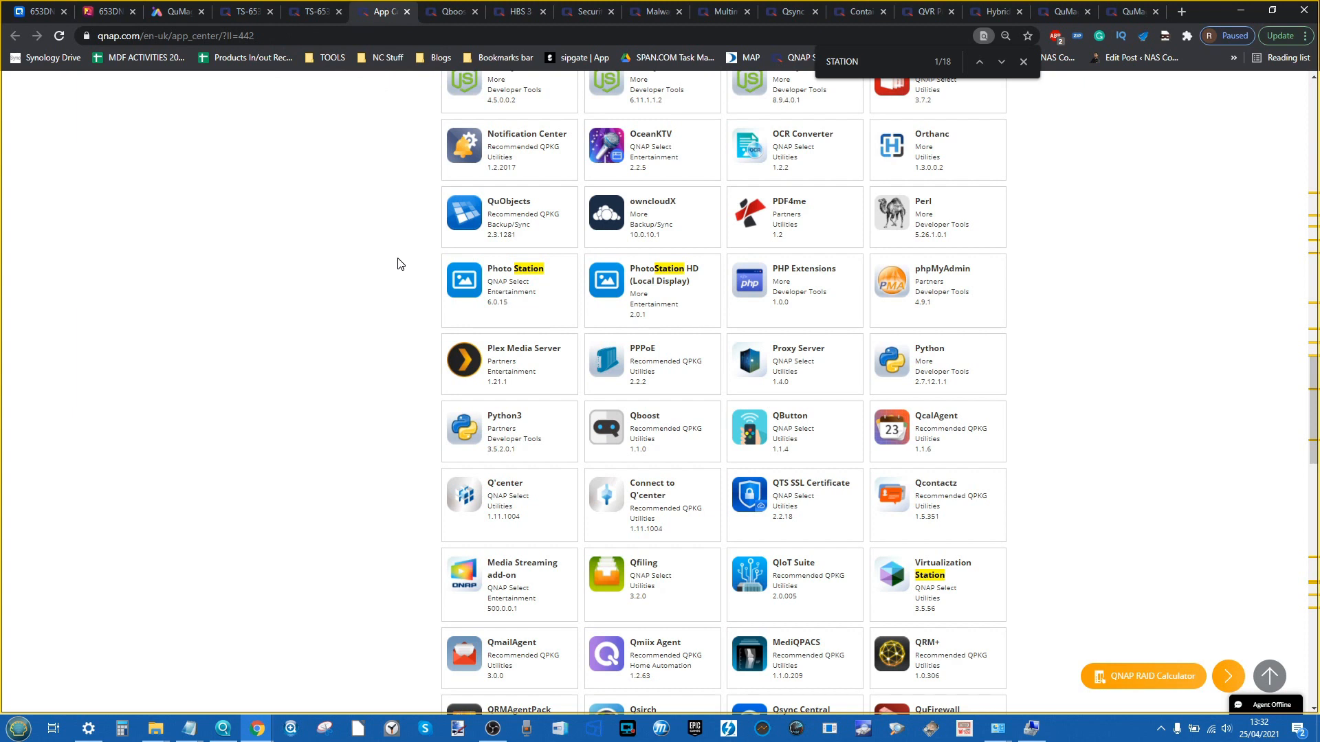
scroll(596, 696, down, 3)
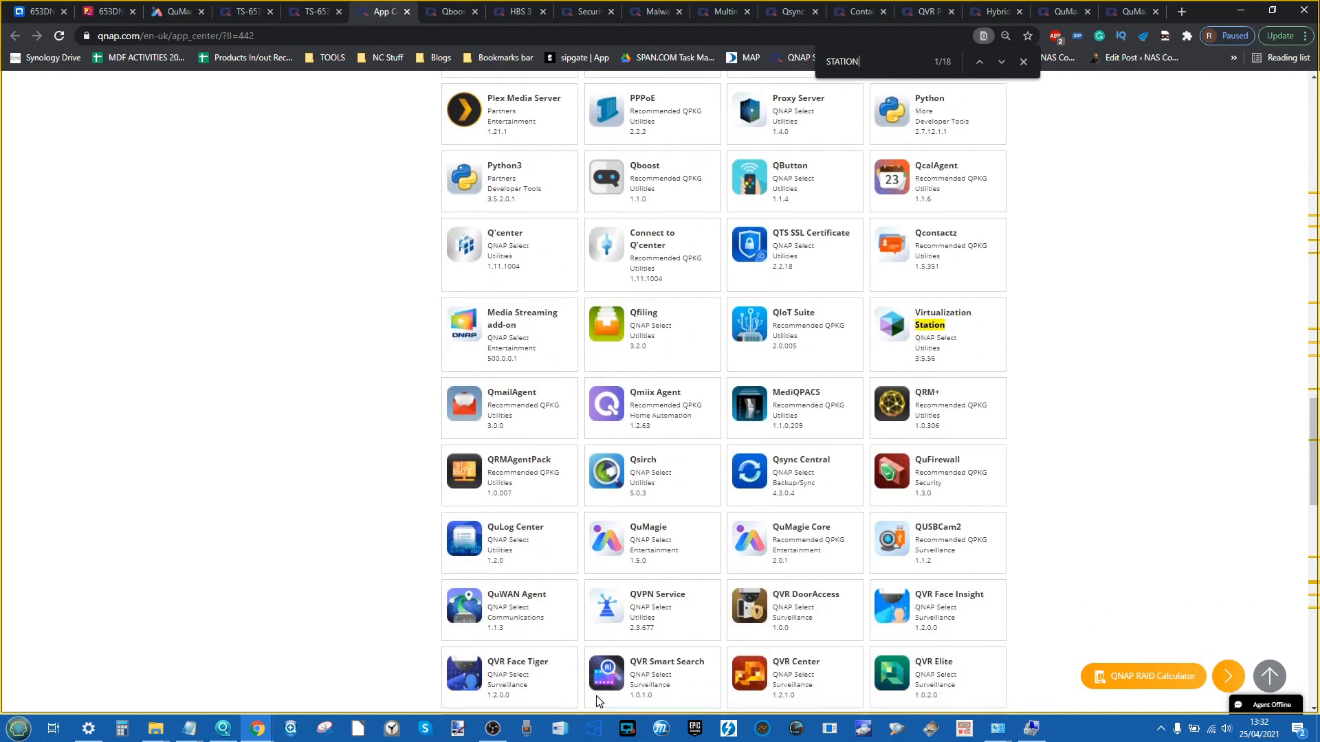
click(941, 464)
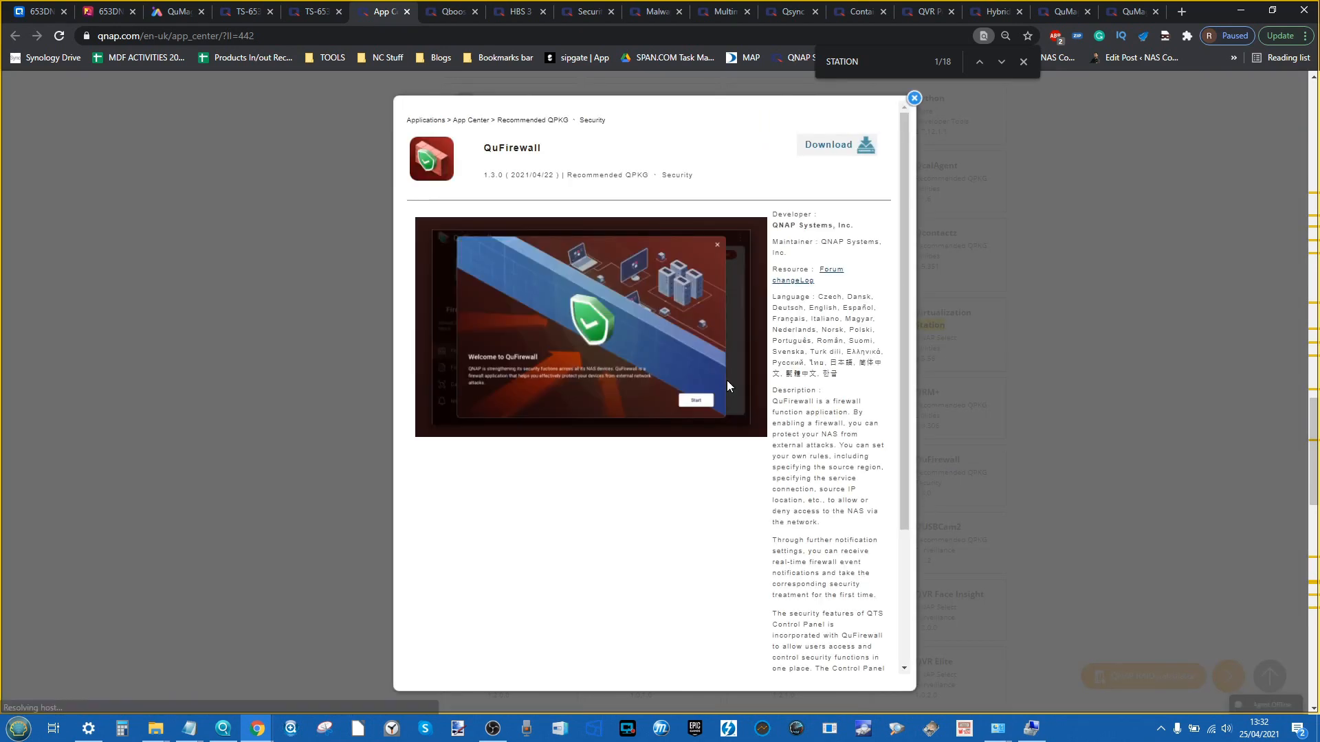
mouse_move(852, 141)
click(863, 167)
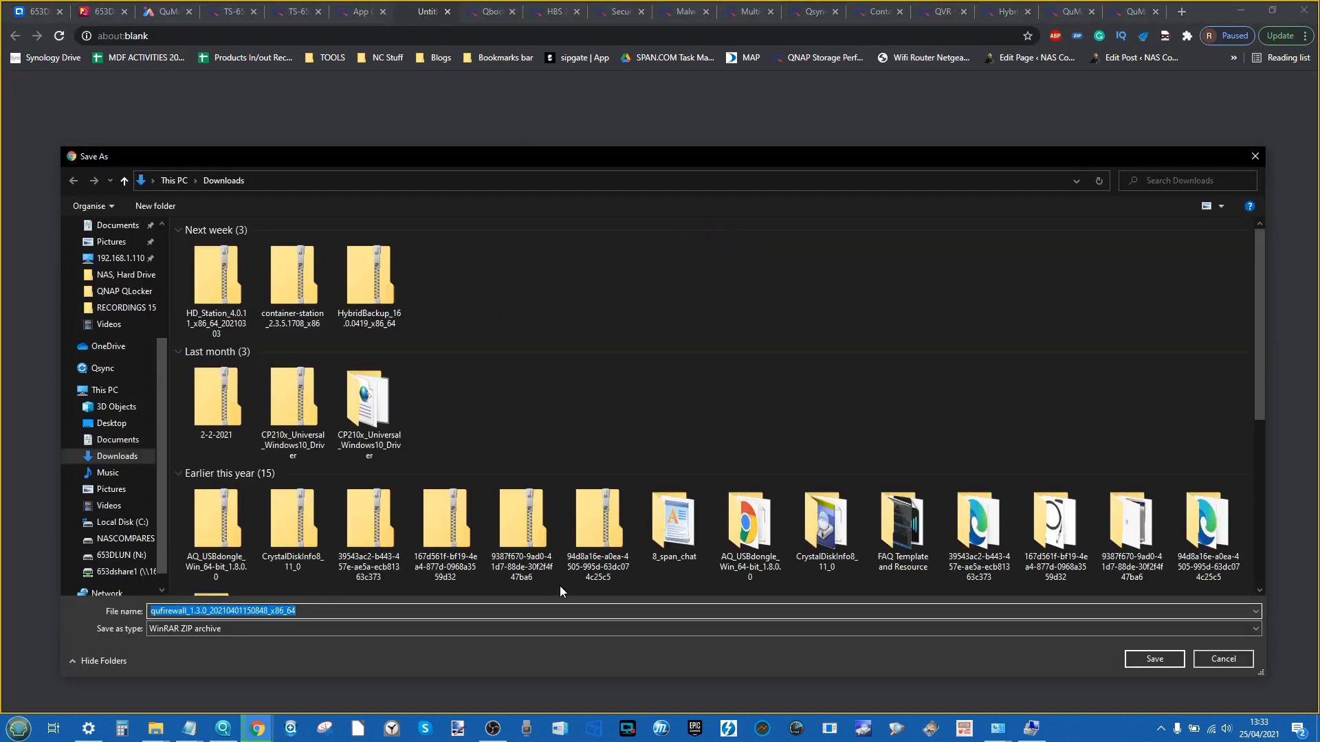
click(1154, 659)
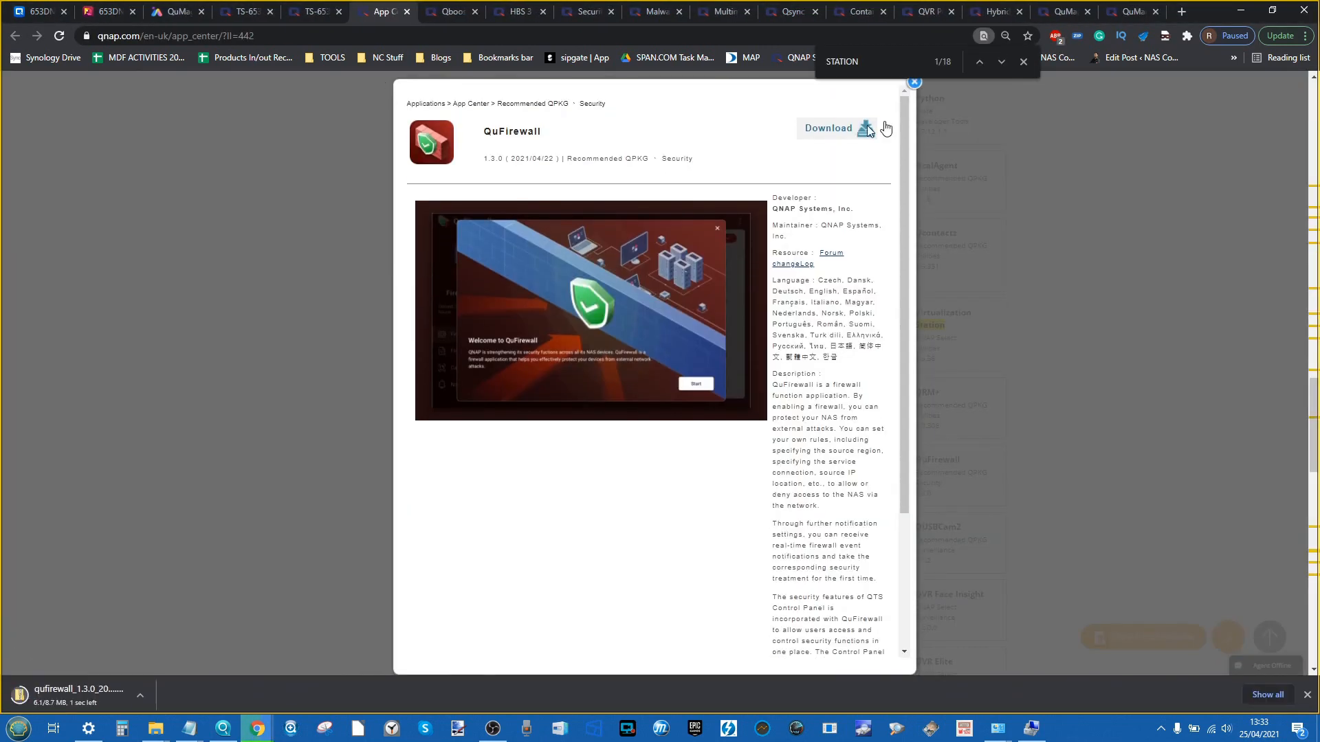
click(915, 83)
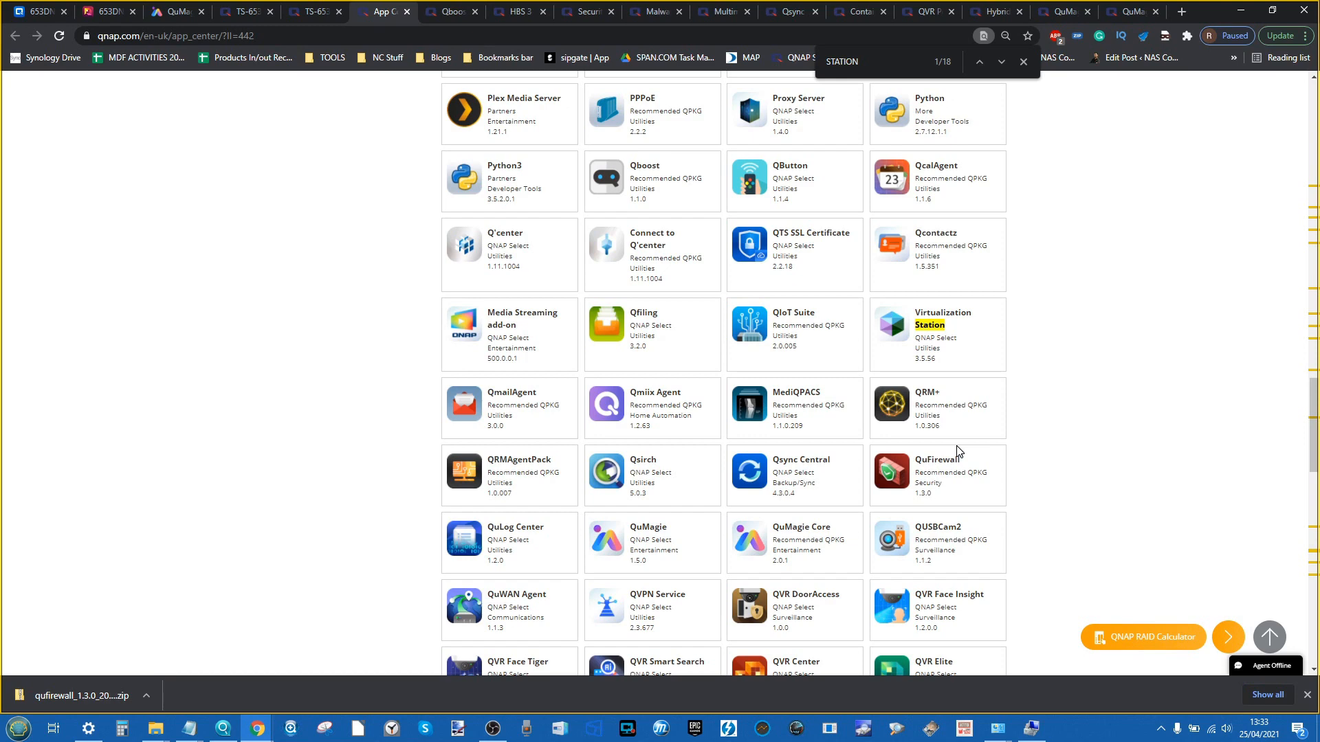
scroll(1044, 557, down, 3)
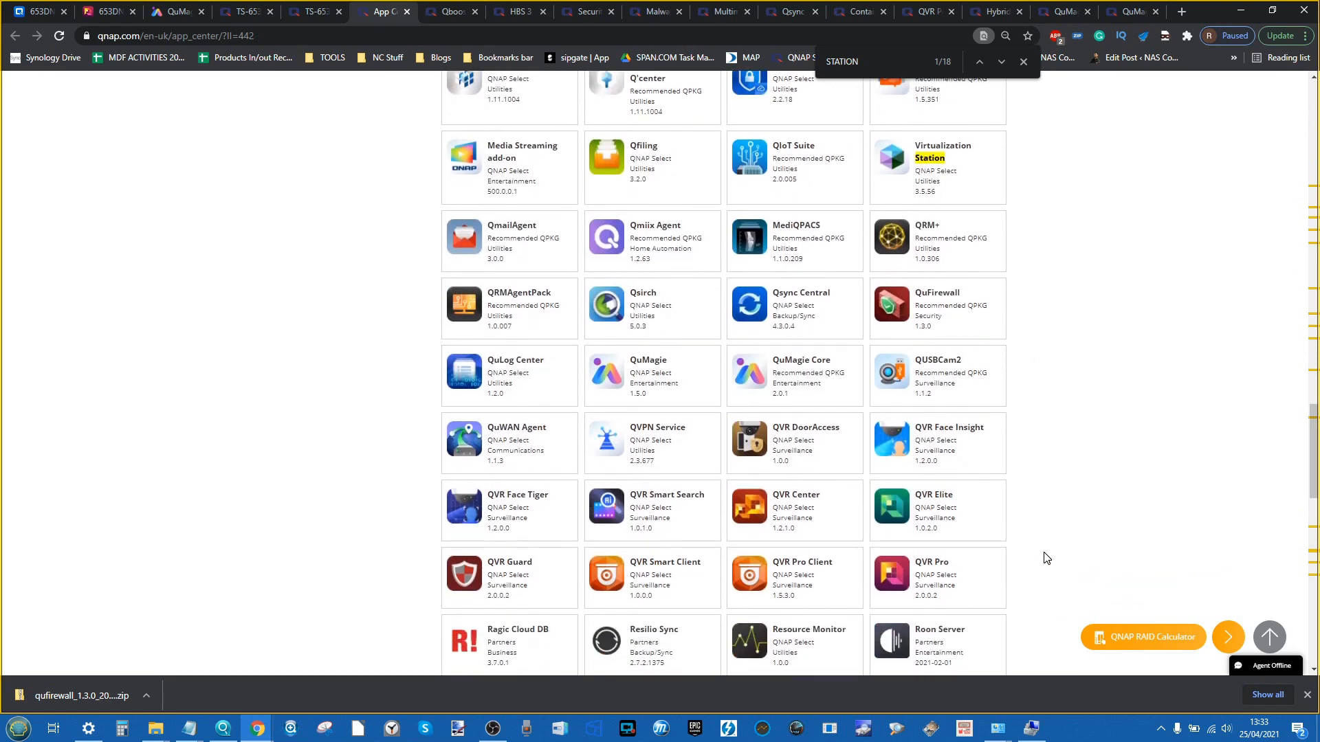